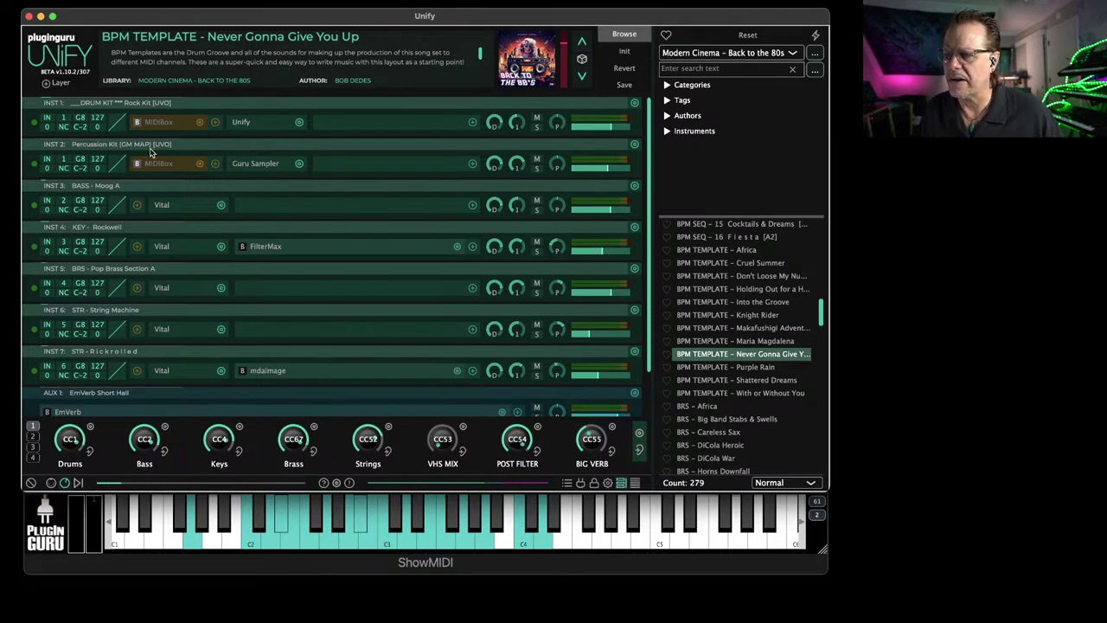
# Place the ShowMIDI keyboard window beneath the Unify patch and widen it to match Unify's width.
pyautogui.click(257, 531)
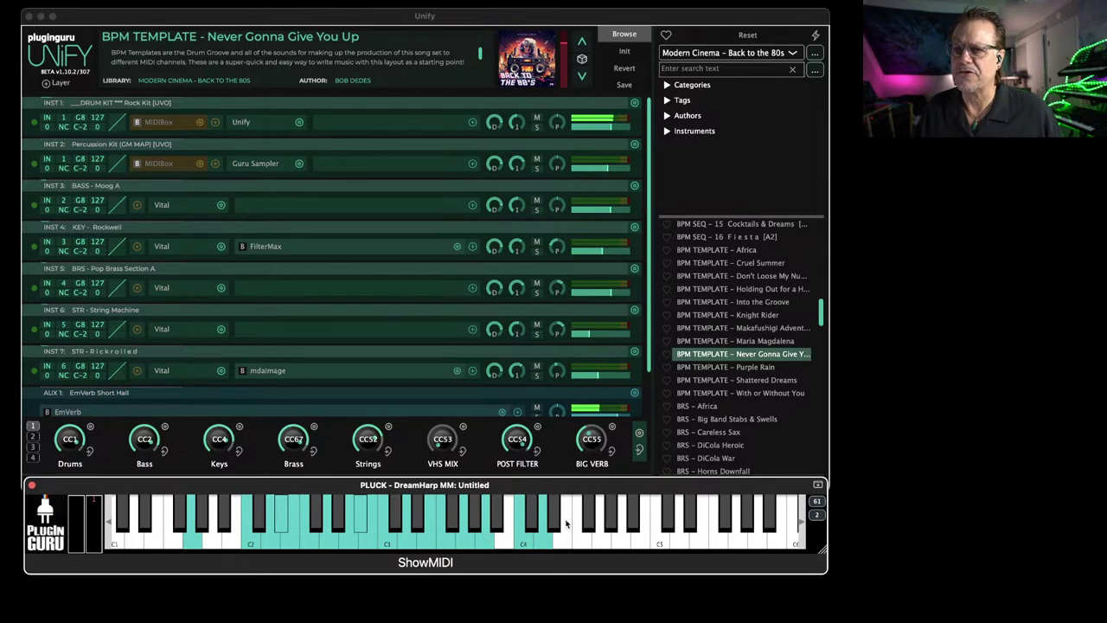
pyautogui.press('super+w')
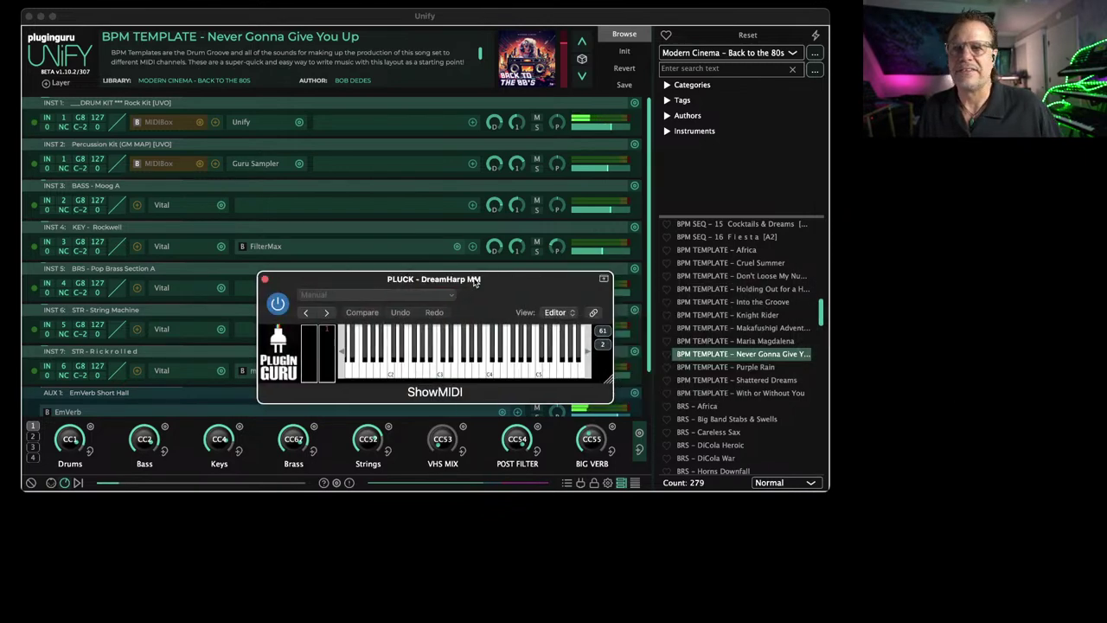
pyautogui.moveTo(473, 282); pyautogui.dragTo(231, 437)
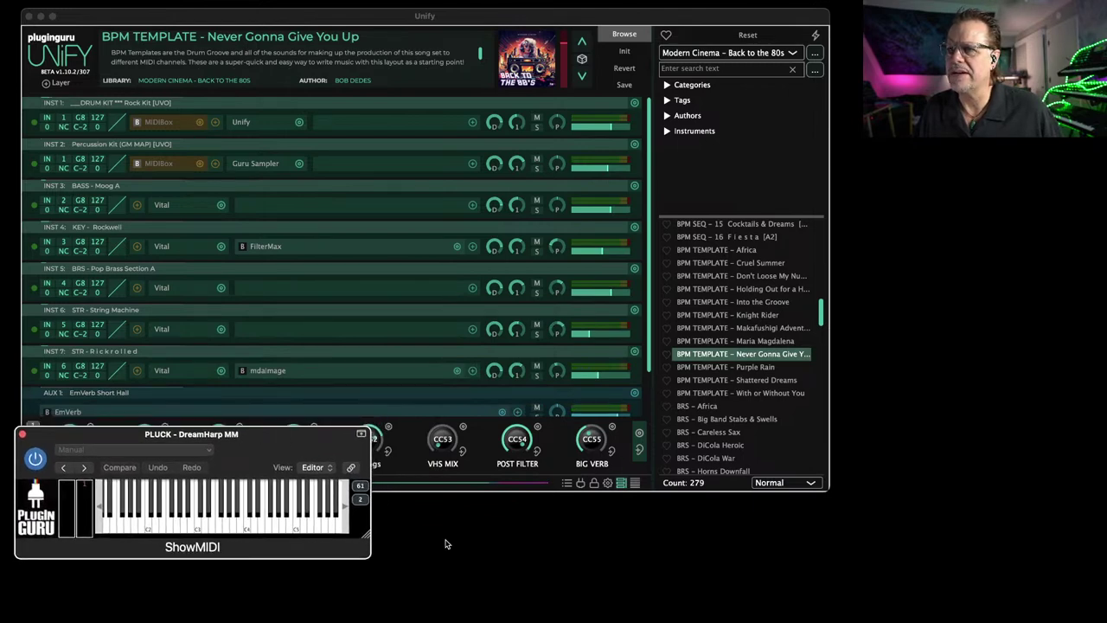
pyautogui.moveTo(362, 541); pyautogui.dragTo(833, 522)
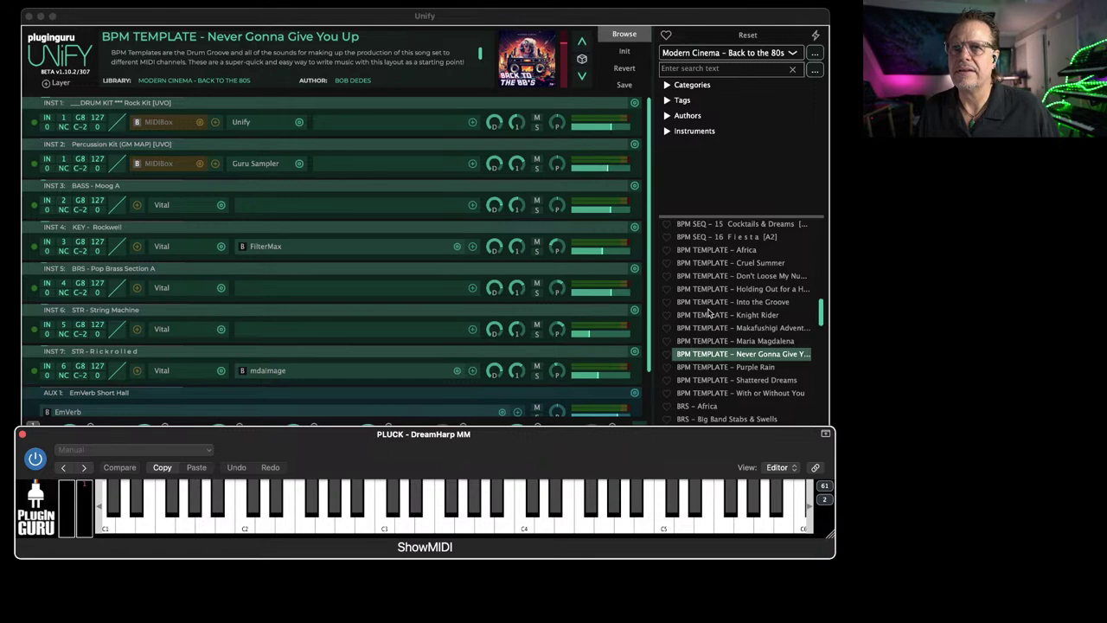
pyautogui.click(772, 193)
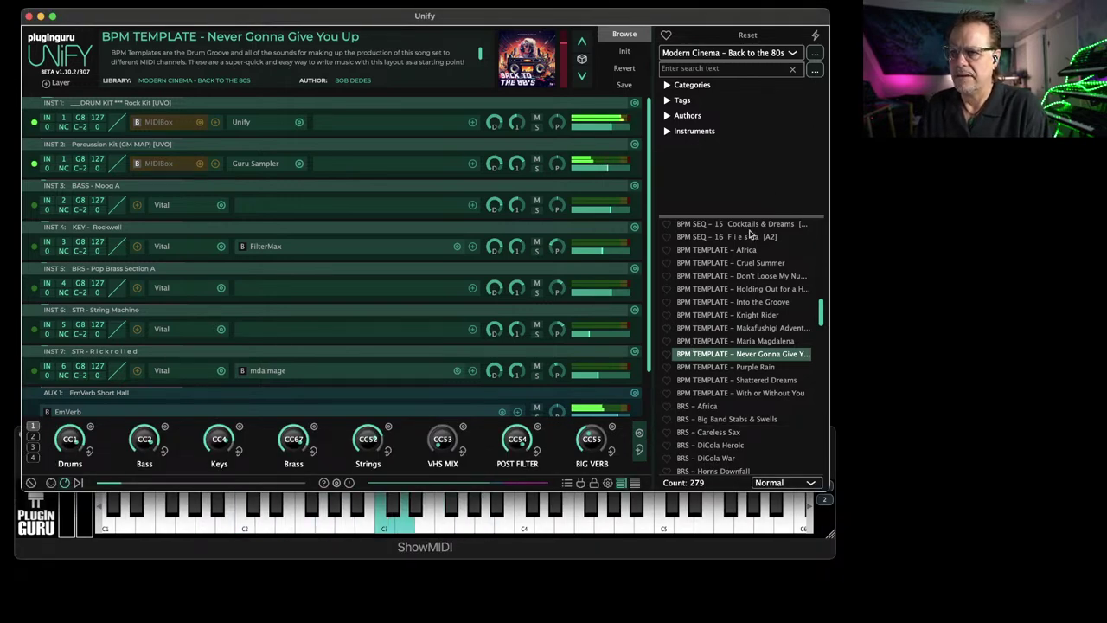
pyautogui.click(474, 552)
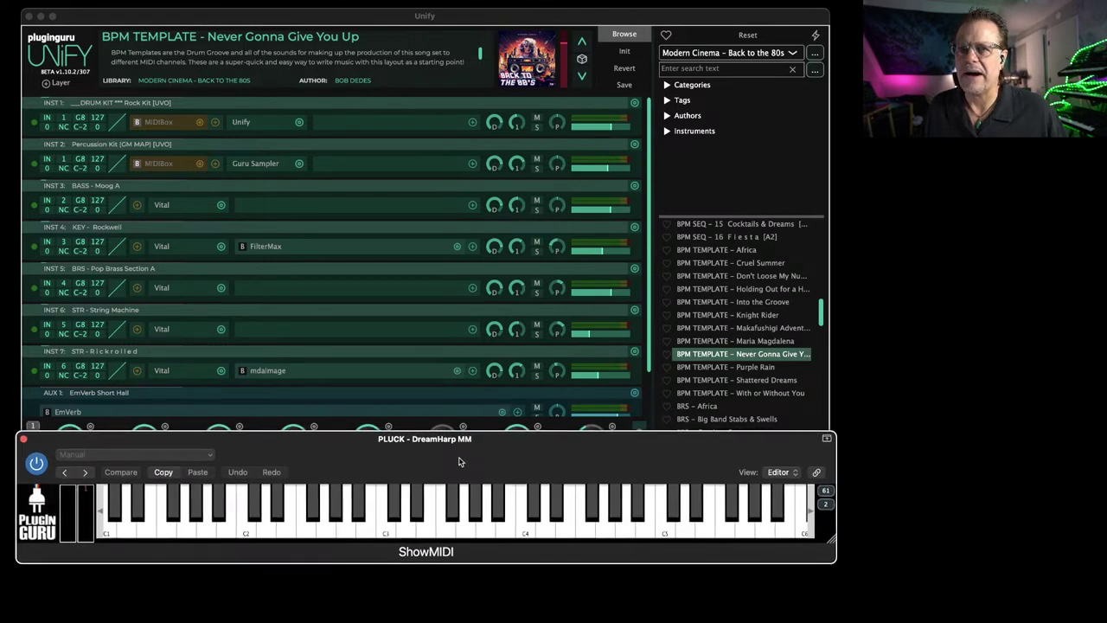
pyautogui.click(435, 370)
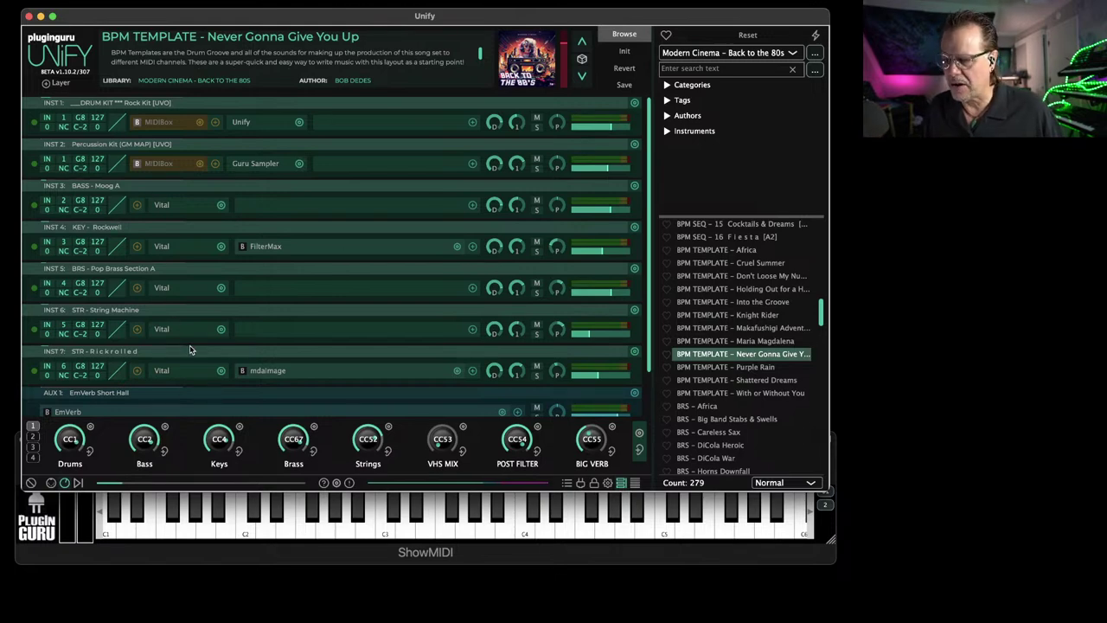
# Quit the standalone Unify and close the ShowMIDI plug-in window in Logic Pro.
pyautogui.click(27, 17)
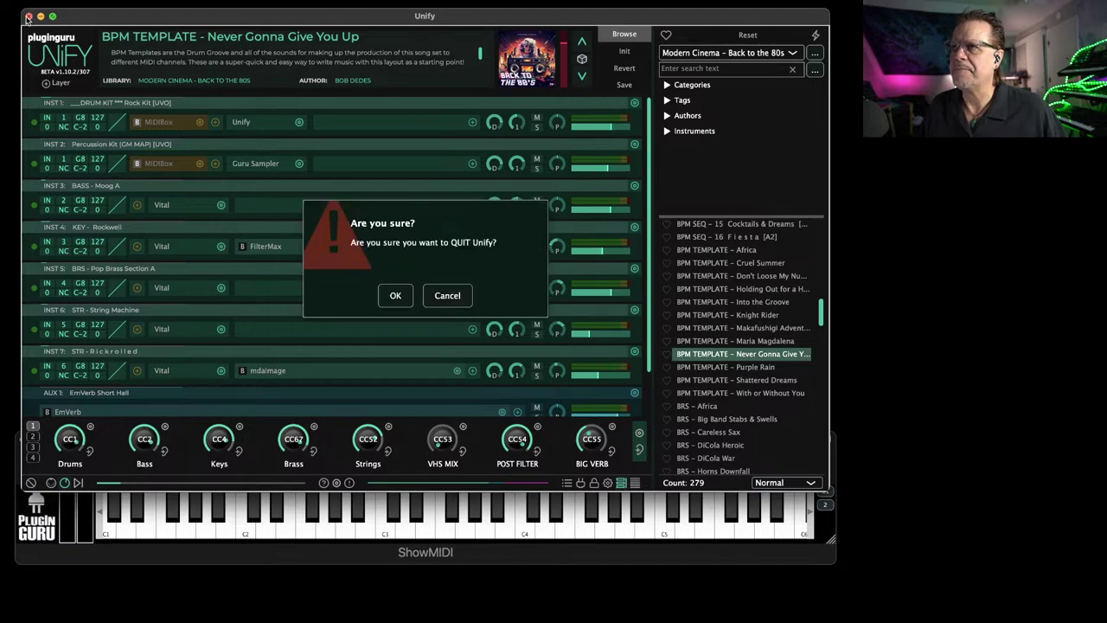
pyautogui.click(396, 294)
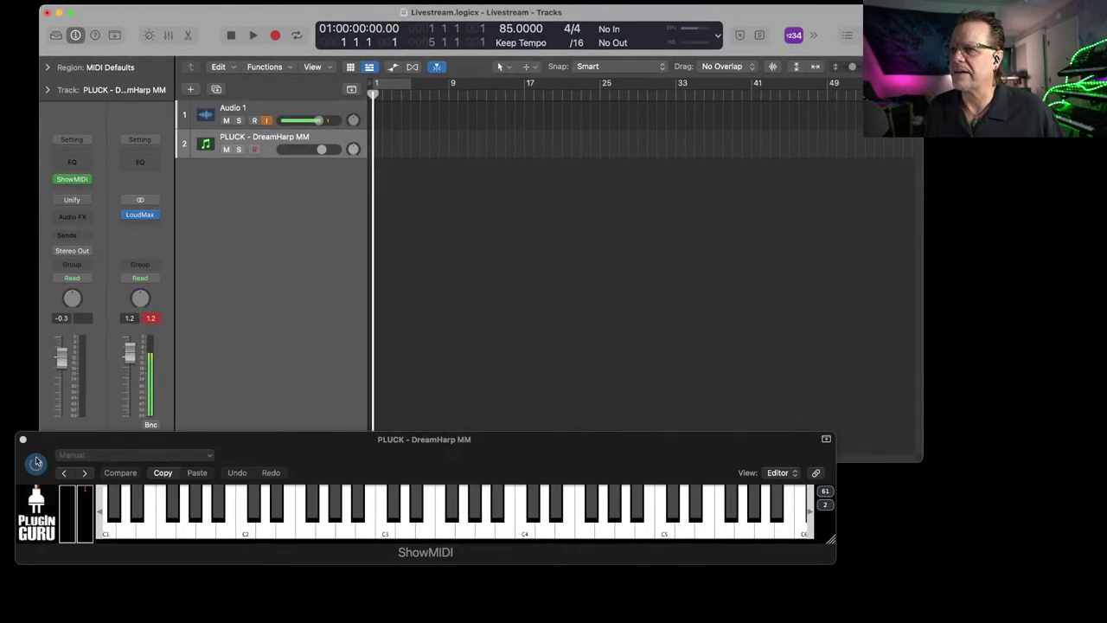
pyautogui.click(23, 442)
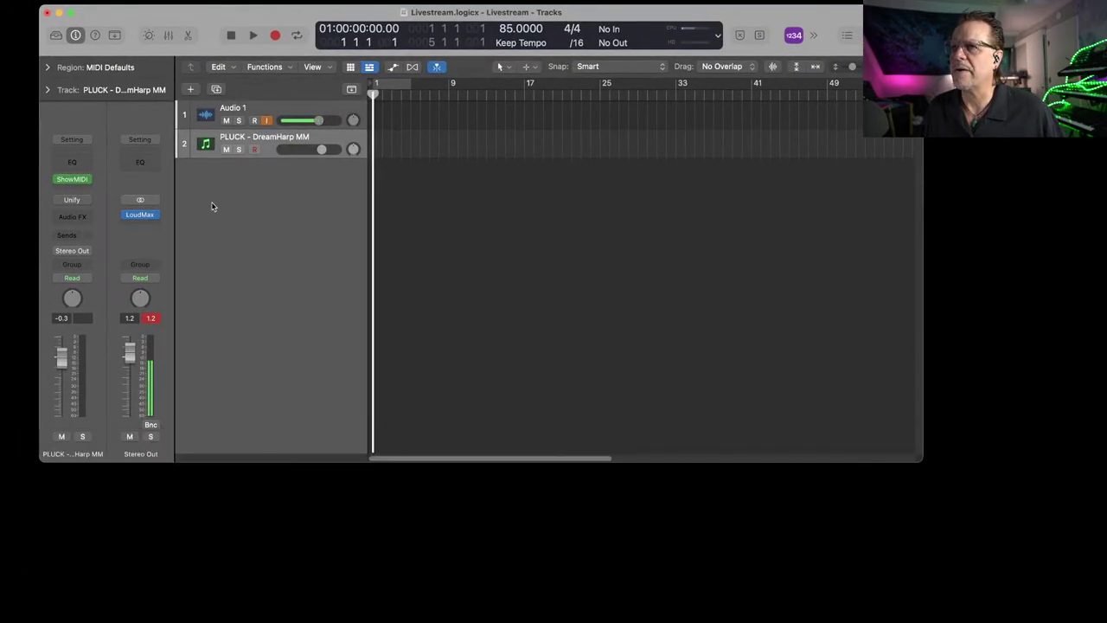
# Open the Unify plug-in on the PLUCK - DreamHarp MM track, move its window fully into view, and rebuild its patch database.
pyautogui.click(70, 201)
pyautogui.click(73, 202)
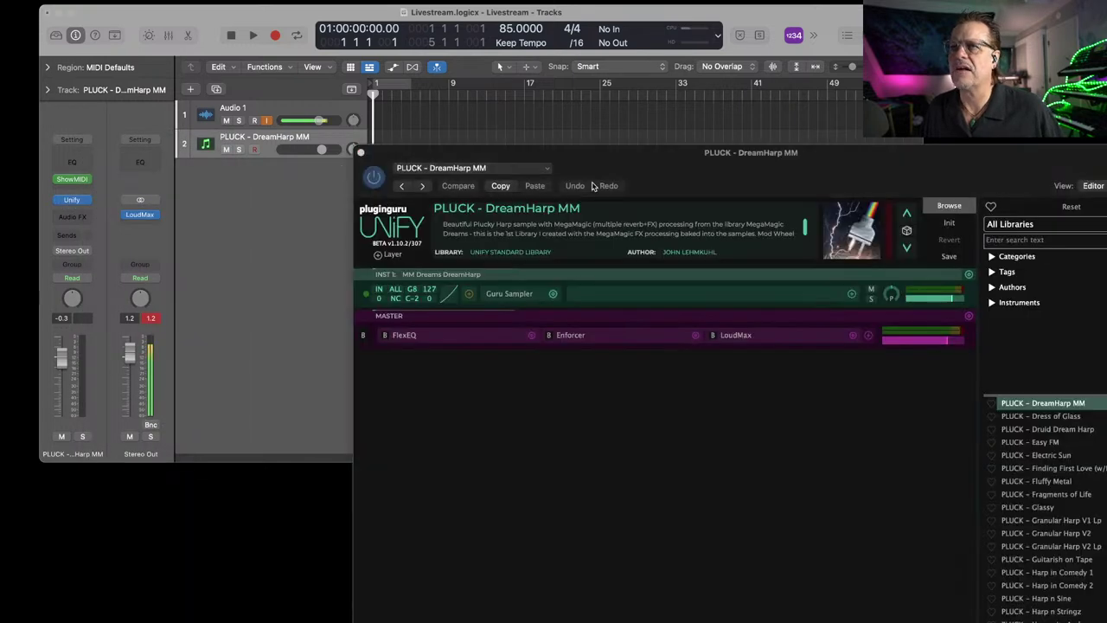
pyautogui.moveTo(702, 178); pyautogui.dragTo(432, 88)
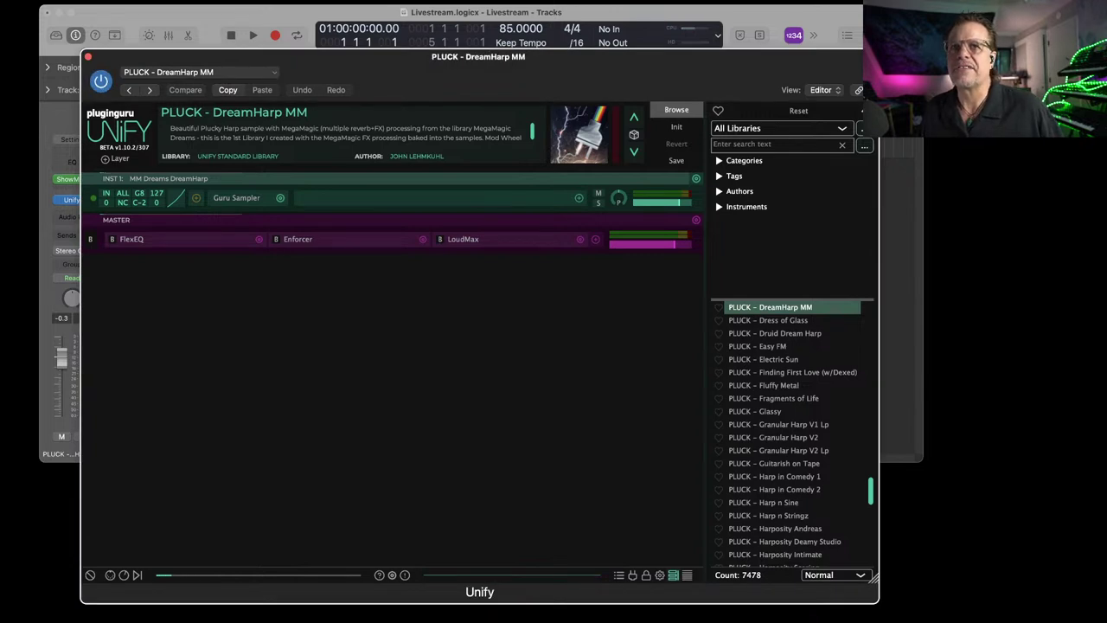
pyautogui.click(856, 112)
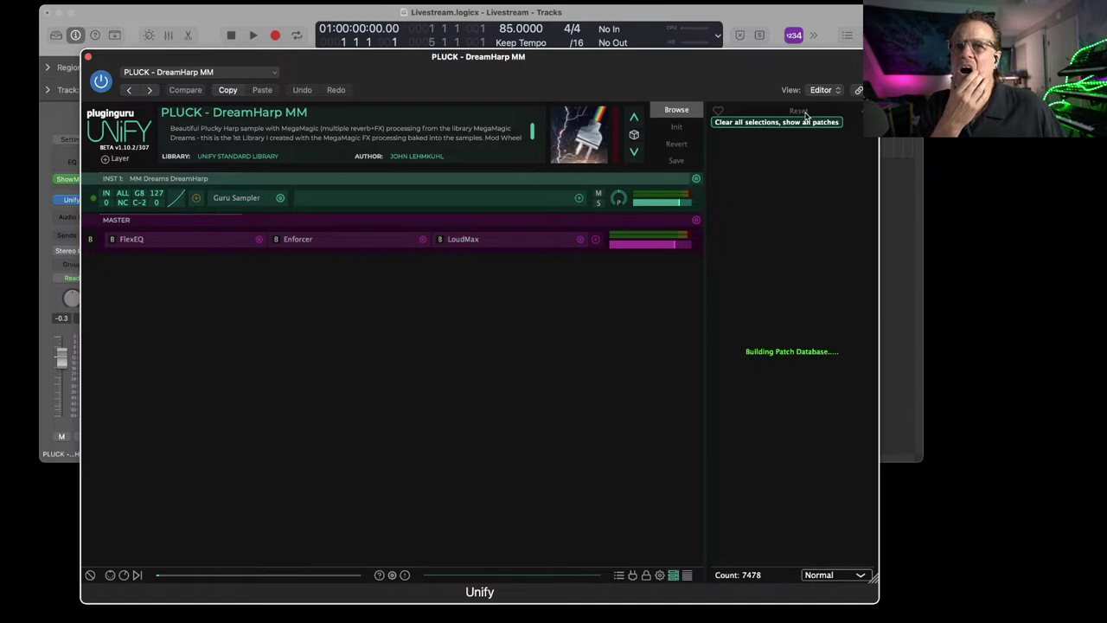
# Open the TRIBUTE Patches_MIDI folder in Finder and clear its window away from the Unify plug-in.
pyautogui.click(1055, 357)
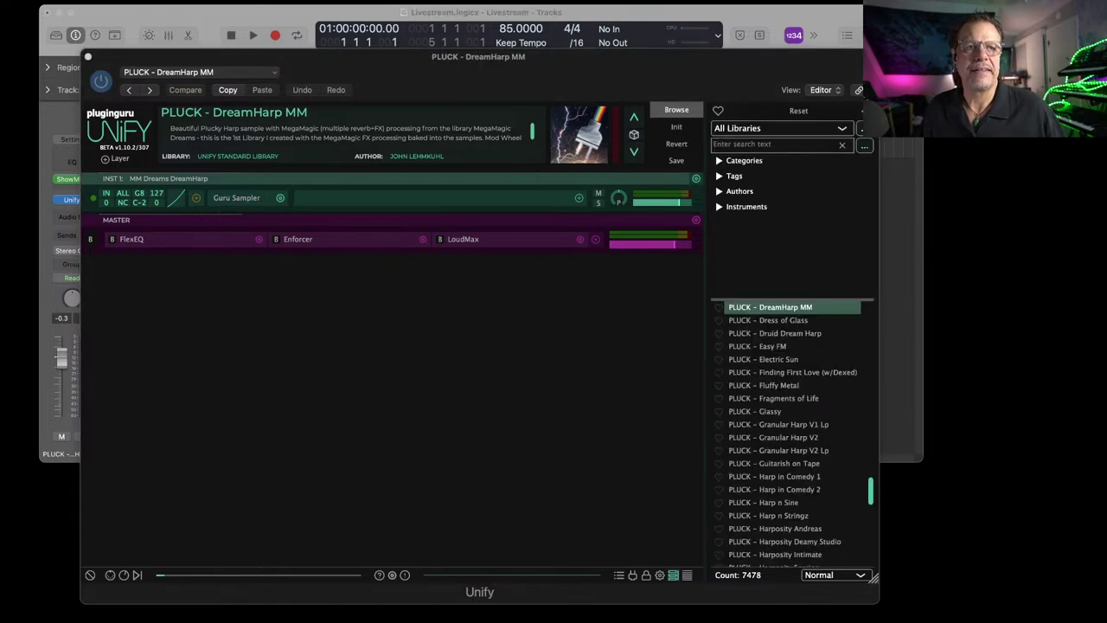
pyautogui.doubleClick(1055, 357)
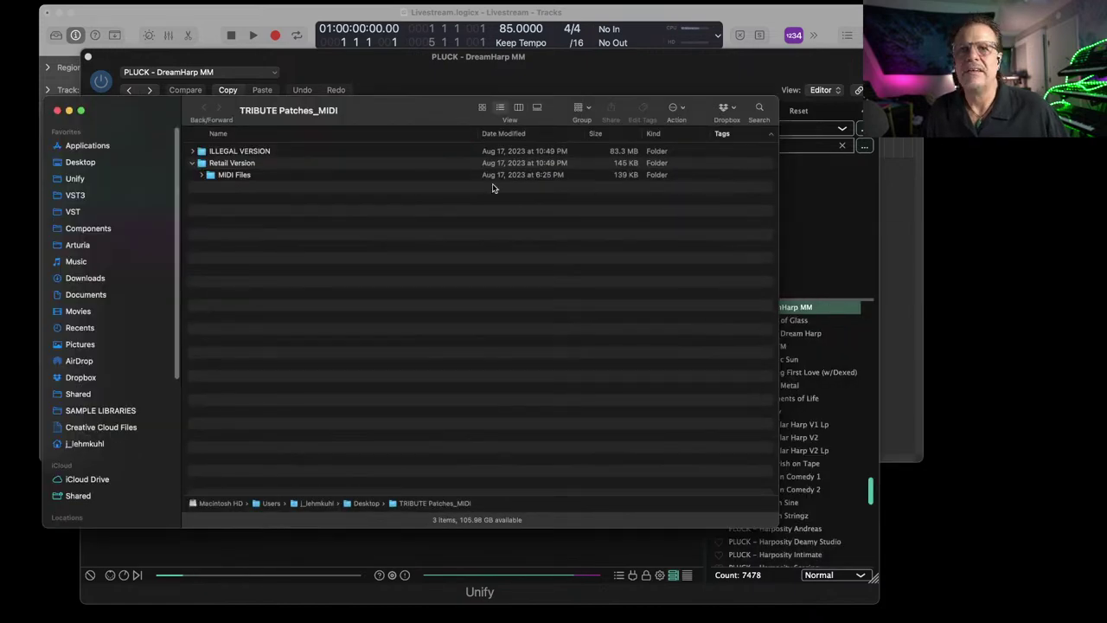
pyautogui.press('super+w')
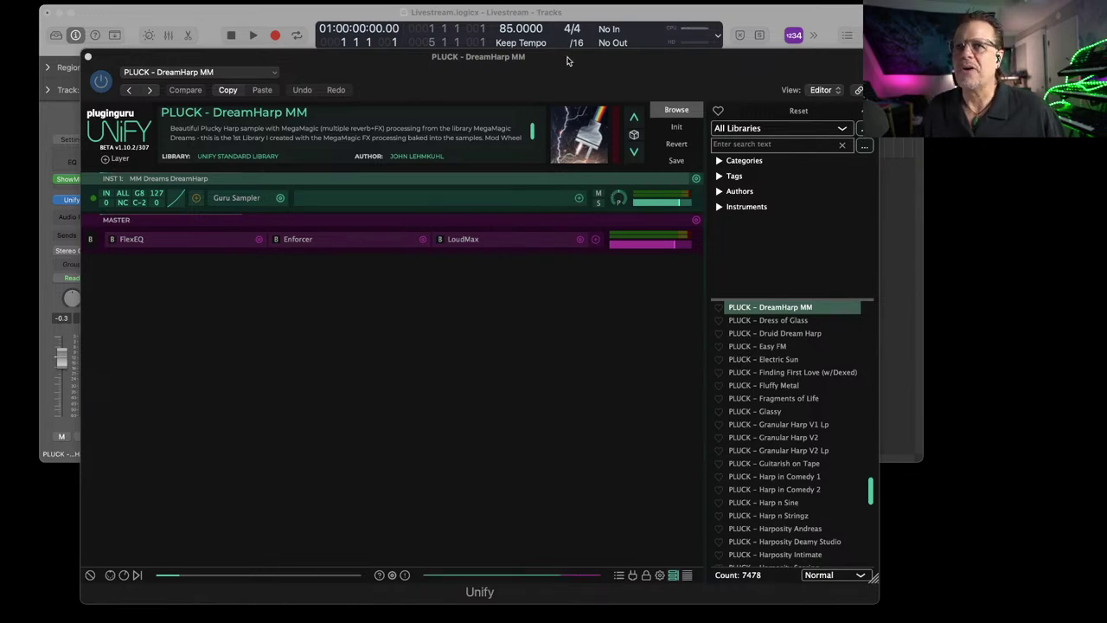
pyautogui.click(761, 131)
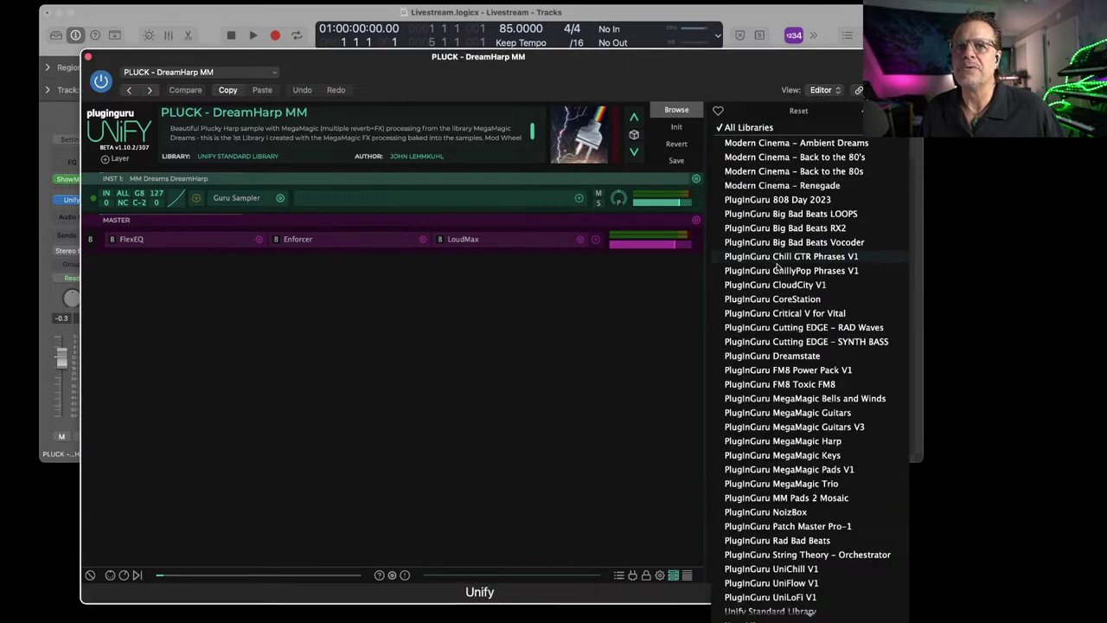
pyautogui.scroll(-1, 830, 441)
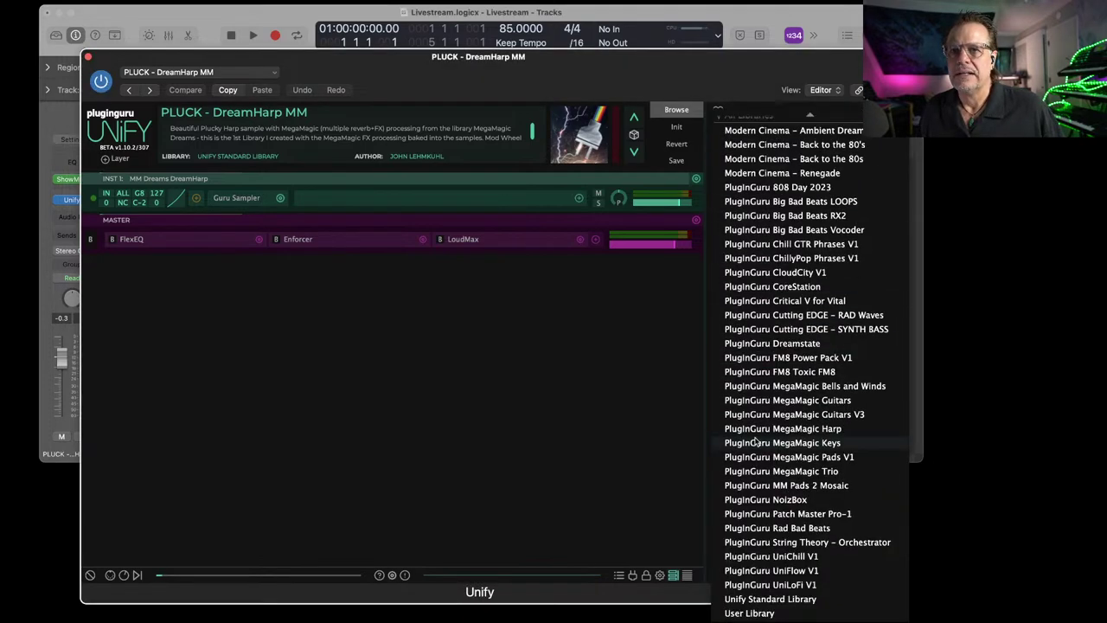
pyautogui.click(813, 146)
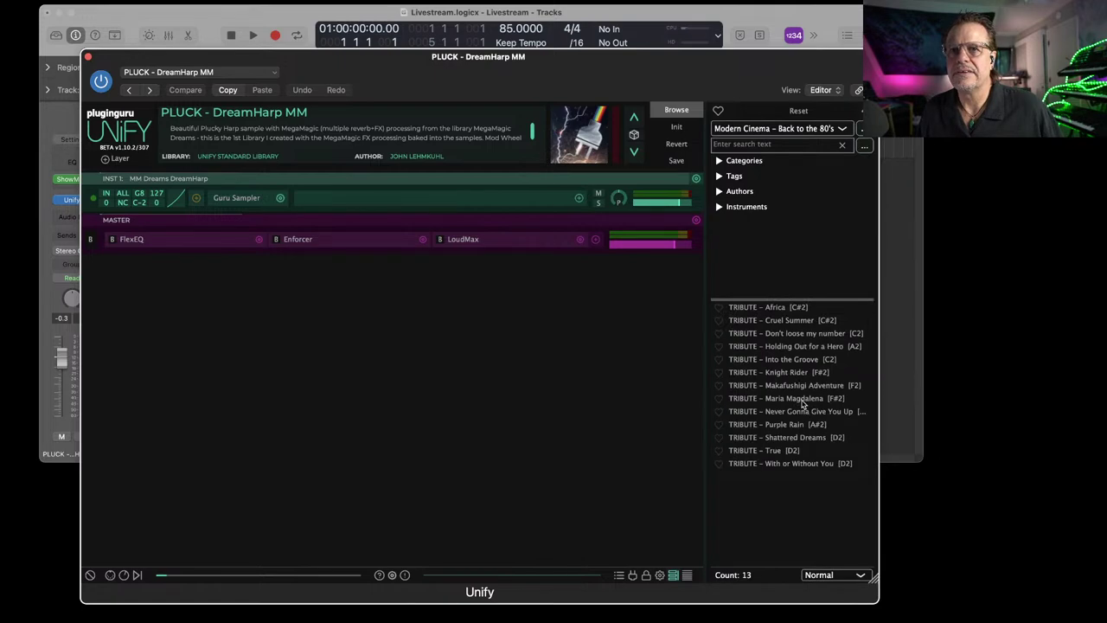
# Load the BPM TEMPLATE - Never Gonna Give You Up patch from the Modern Cinema - Back to the 80s library.
pyautogui.click(782, 130)
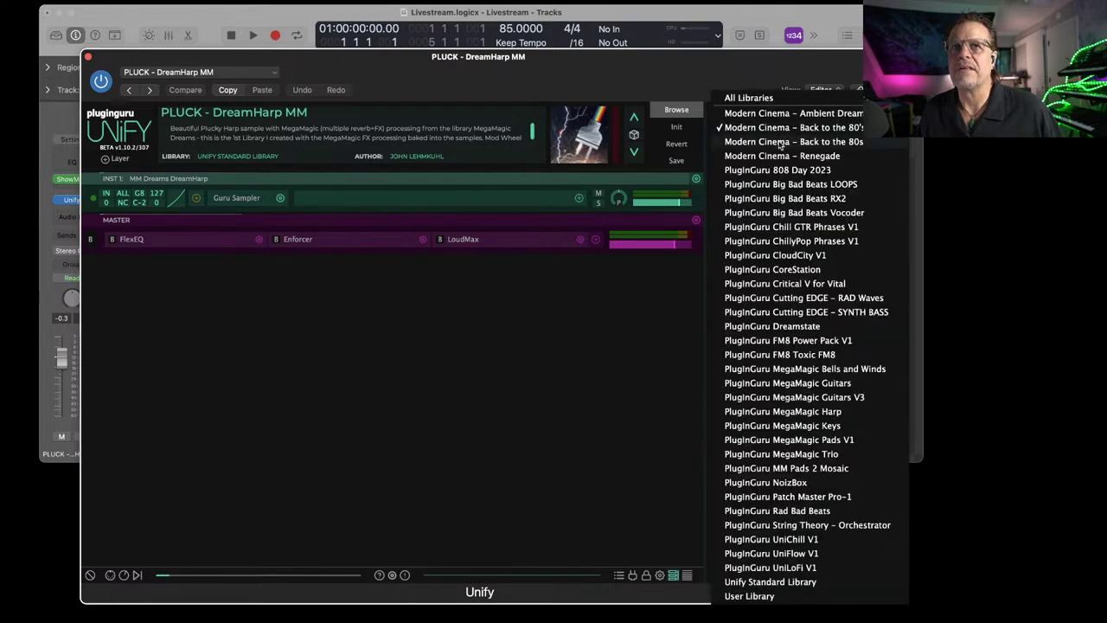
pyautogui.click(781, 143)
pyautogui.scroll(-10, 779, 480)
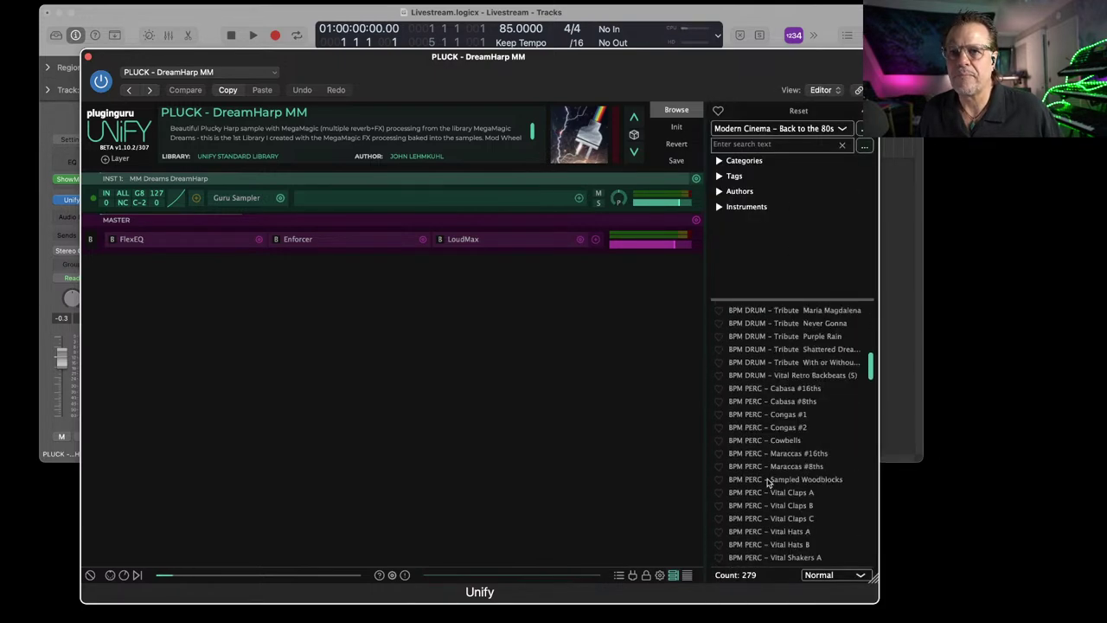
pyautogui.scroll(-10, 767, 482)
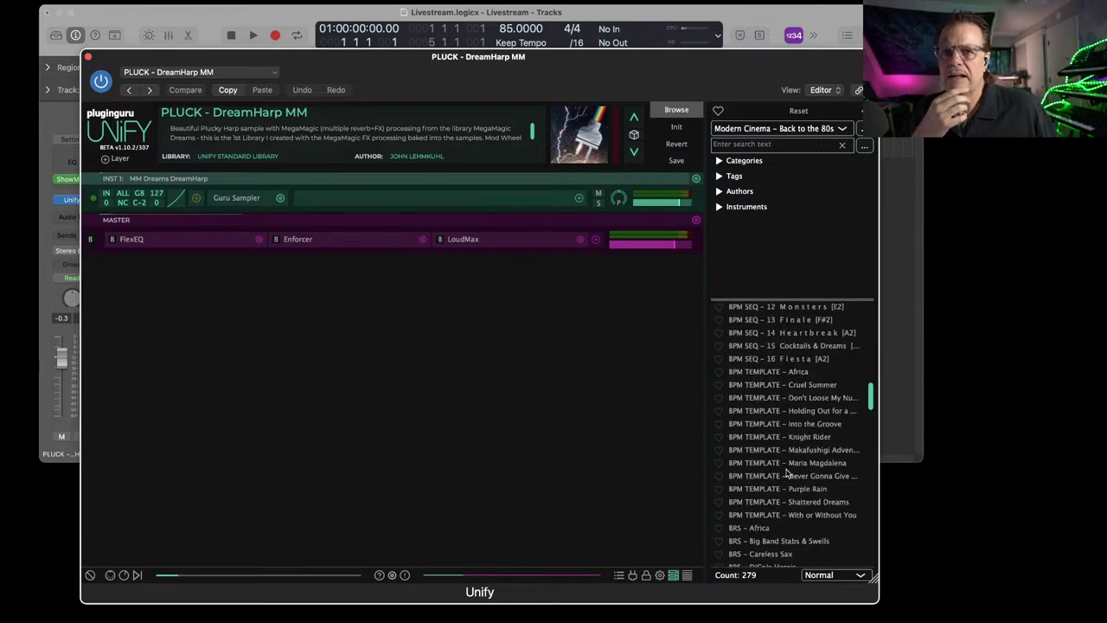
pyautogui.doubleClick(773, 477)
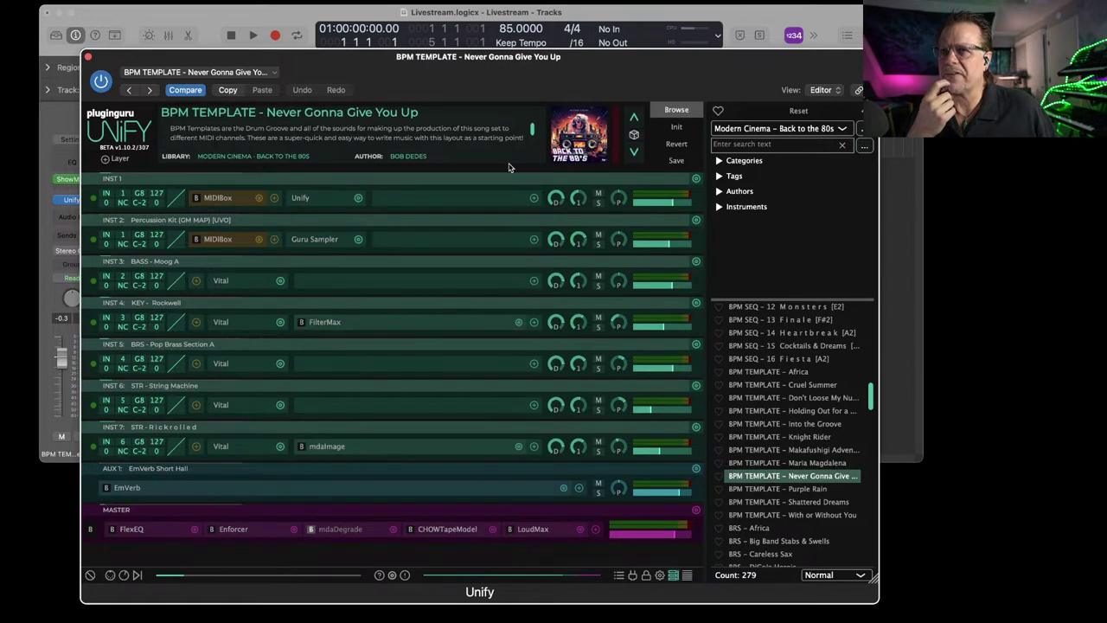
# Import the seven Never Gonna Give You Up MIDI files at bar 1 below the Unify track, declining the additional content download.
pyautogui.moveTo(509, 56); pyautogui.dragTo(498, 427)
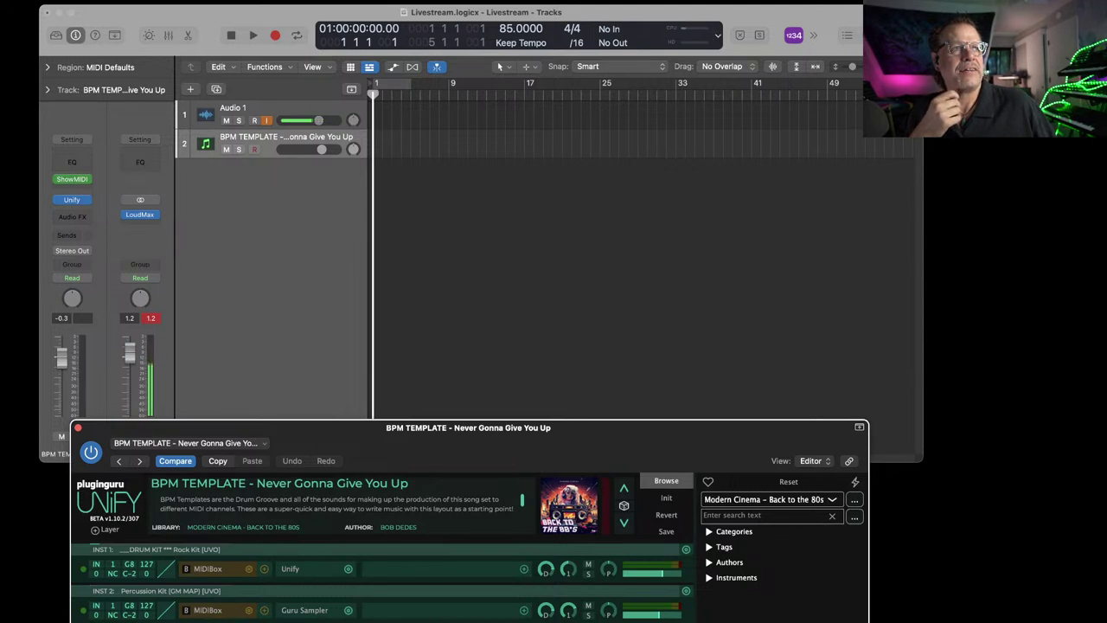
pyautogui.moveTo(1098, 260); pyautogui.dragTo(375, 176)
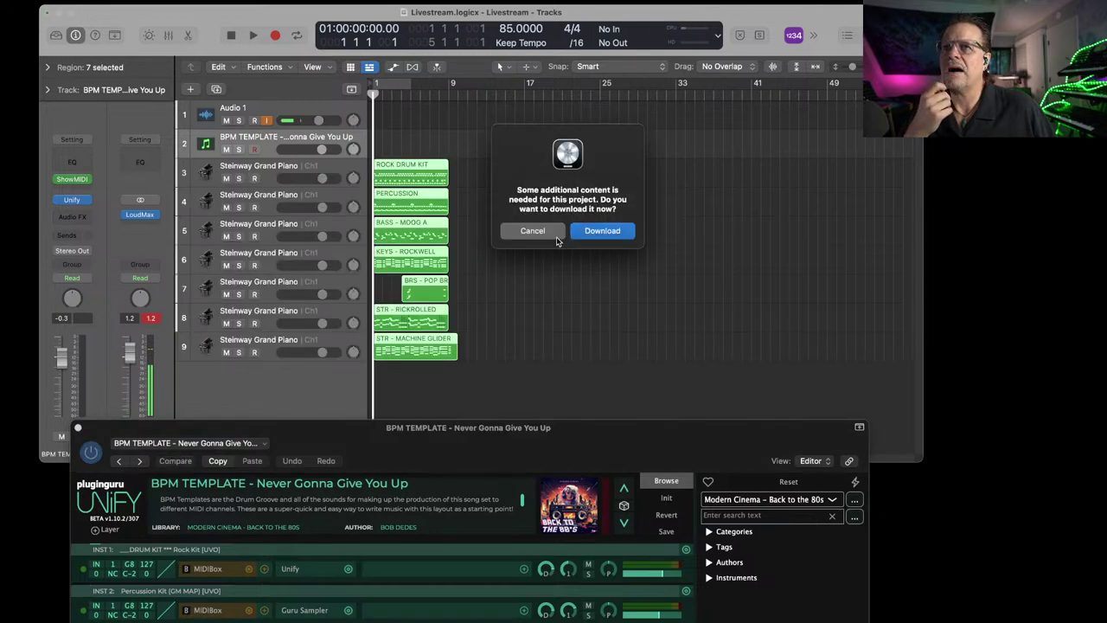
pyautogui.click(555, 237)
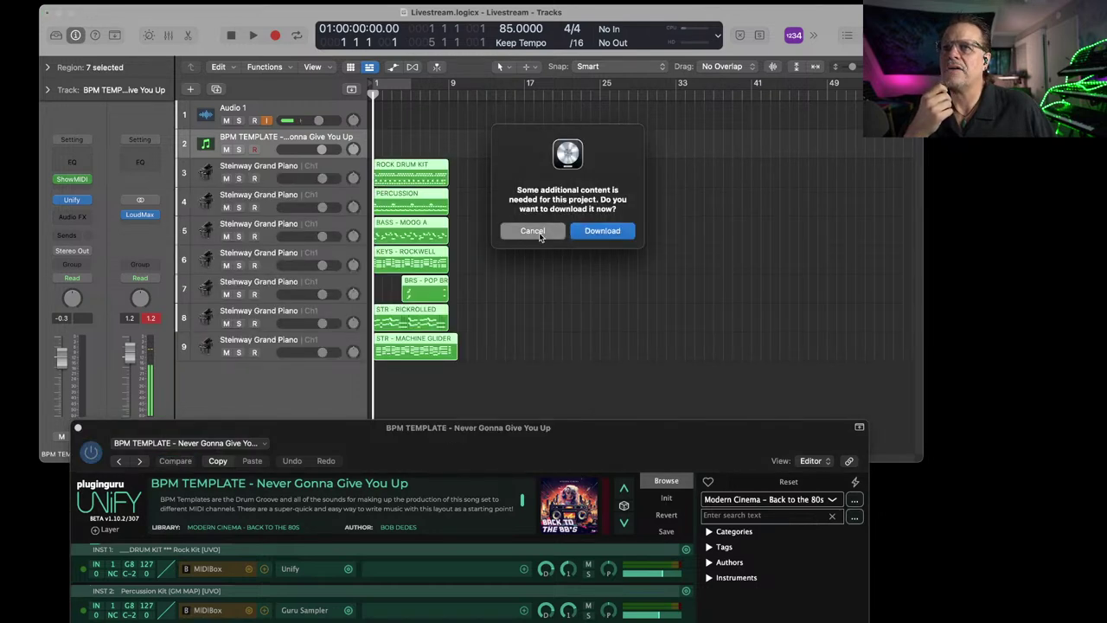
# Set both the MIDI In Channel and MIDI Out Channel of the BPM TEMPLATE track to 1.
pyautogui.click(259, 141)
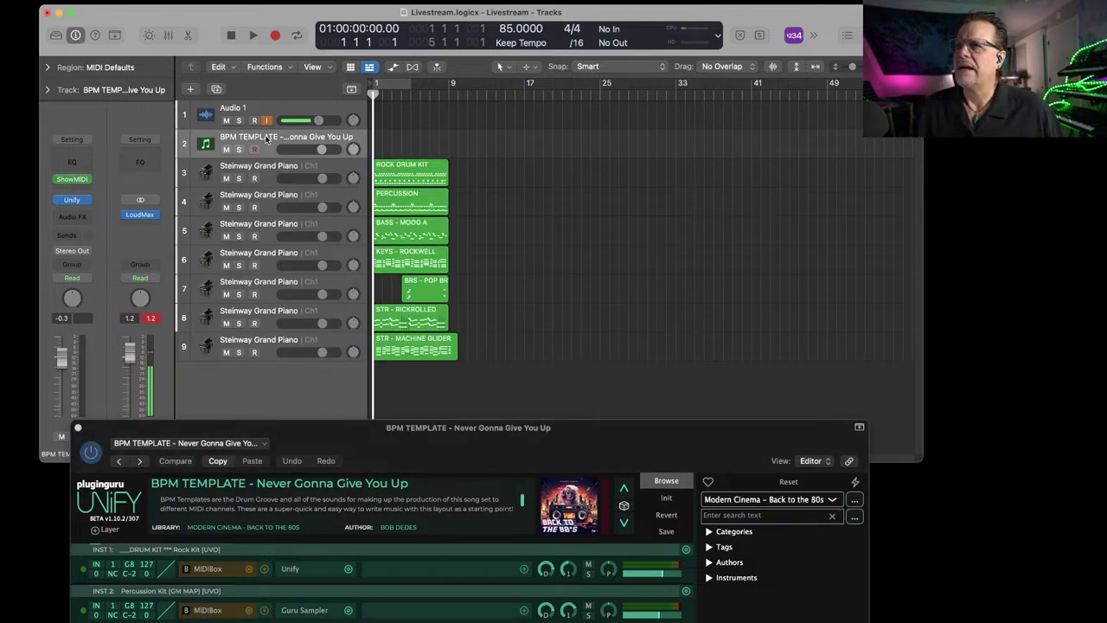
pyautogui.click(47, 90)
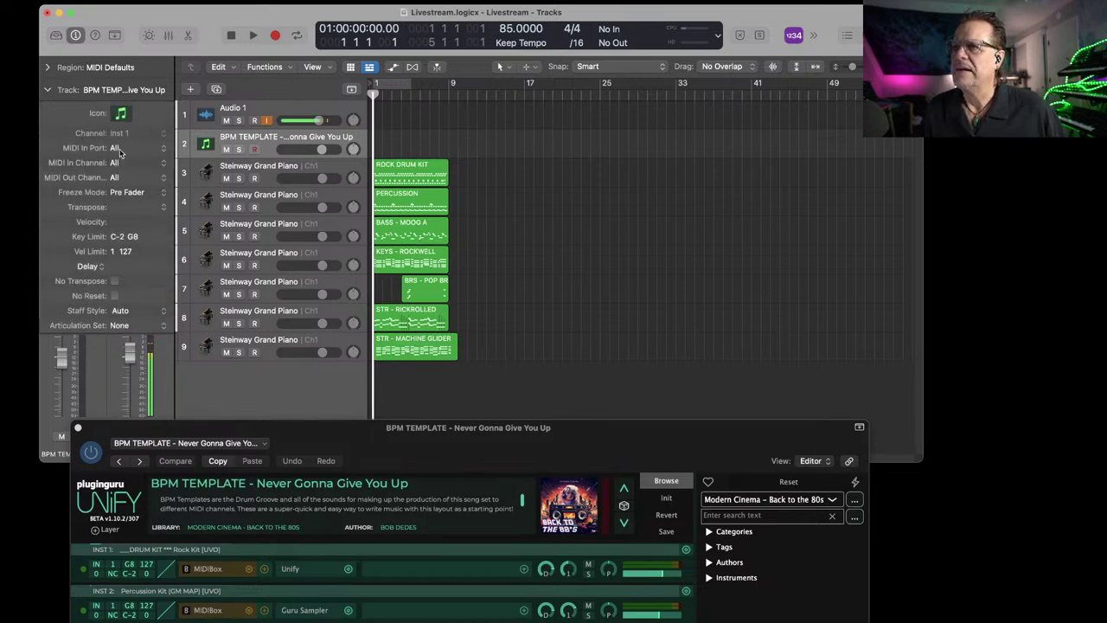
pyautogui.click(120, 150)
pyautogui.click(97, 138)
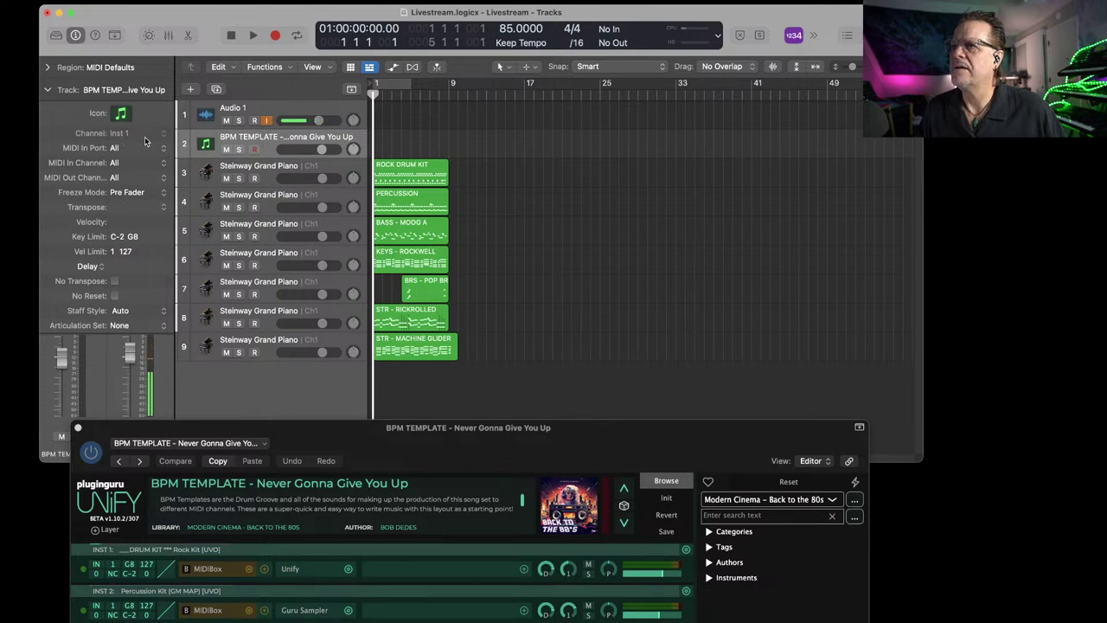
pyautogui.click(122, 160)
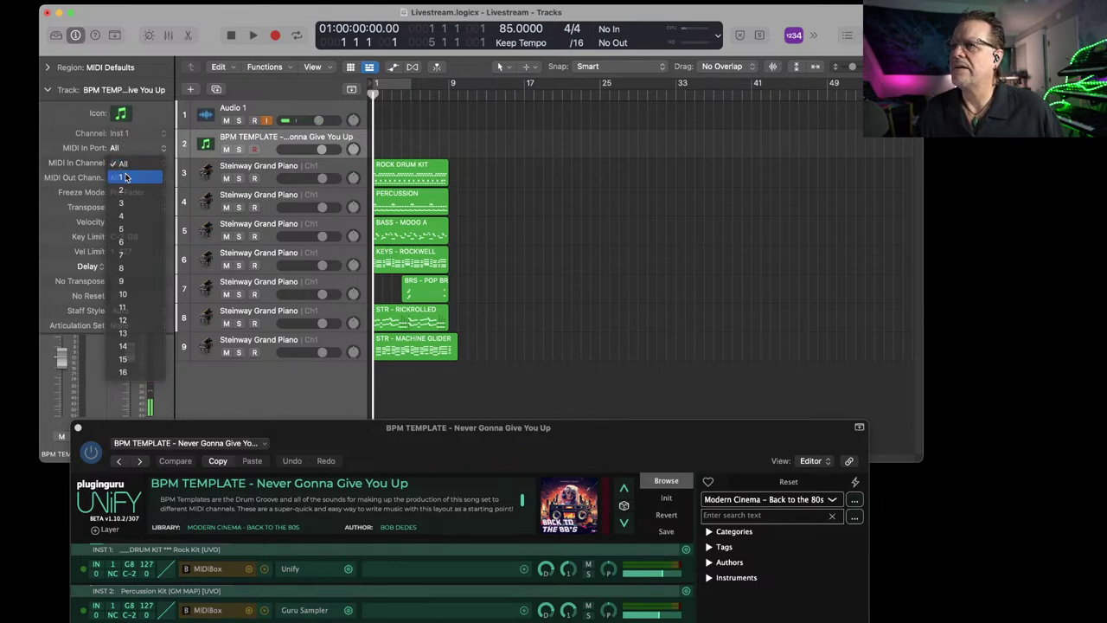
pyautogui.click(125, 178)
pyautogui.click(125, 178)
pyautogui.click(133, 196)
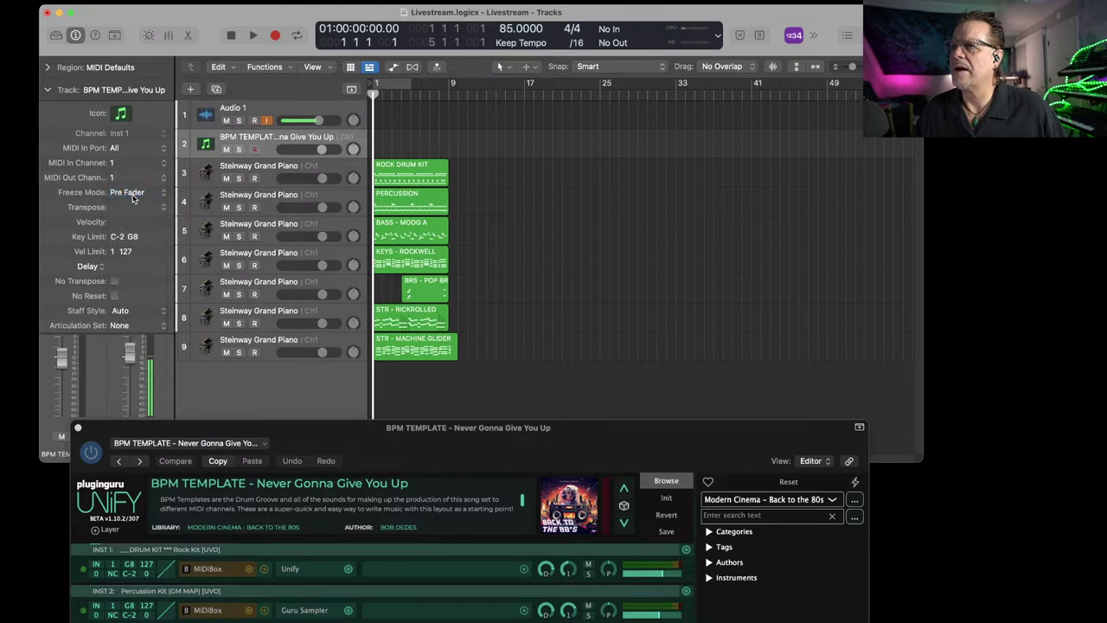
# Add seven more tracks for the same Unify instrument, assigned to MIDI channels 2 through 8.
pyautogui.hotkey('ctrl', 'shift', 'Return')
pyautogui.hotkey('ctrl', 'shift', 'Return')
pyautogui.hotkey('ctrl', 'shift', 'Return')
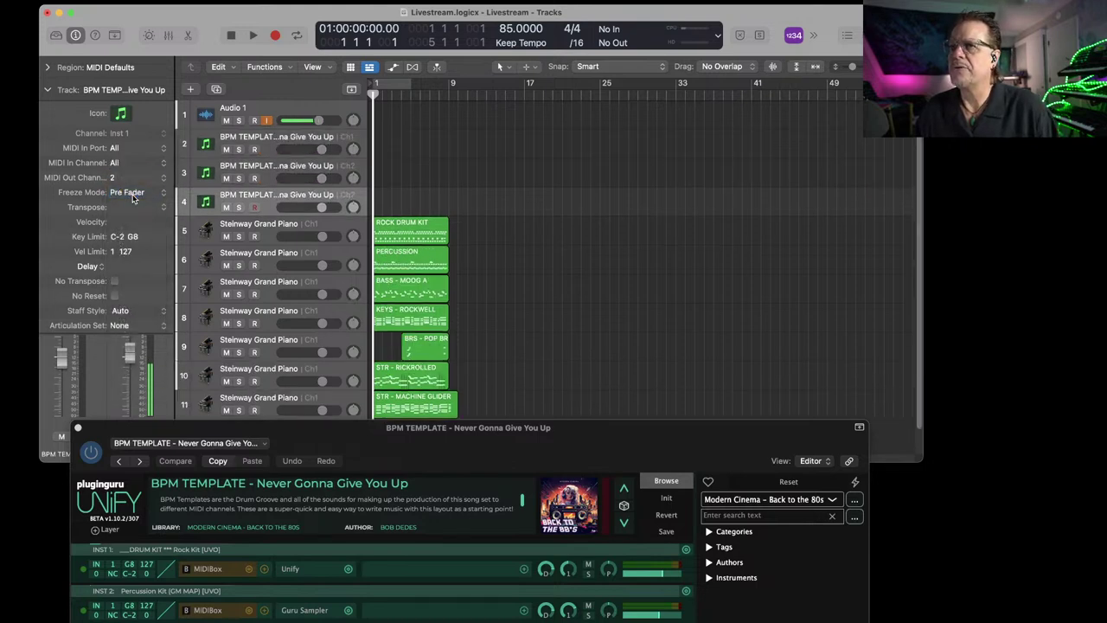
pyautogui.hotkey('ctrl', 'shift', 'Return')
pyautogui.hotkey('ctrl', 'shift', 'Return')
pyautogui.hotkey('ctrl', 'shift', 'Return')
pyautogui.hotkey('ctrl', 'shift', 'Return')
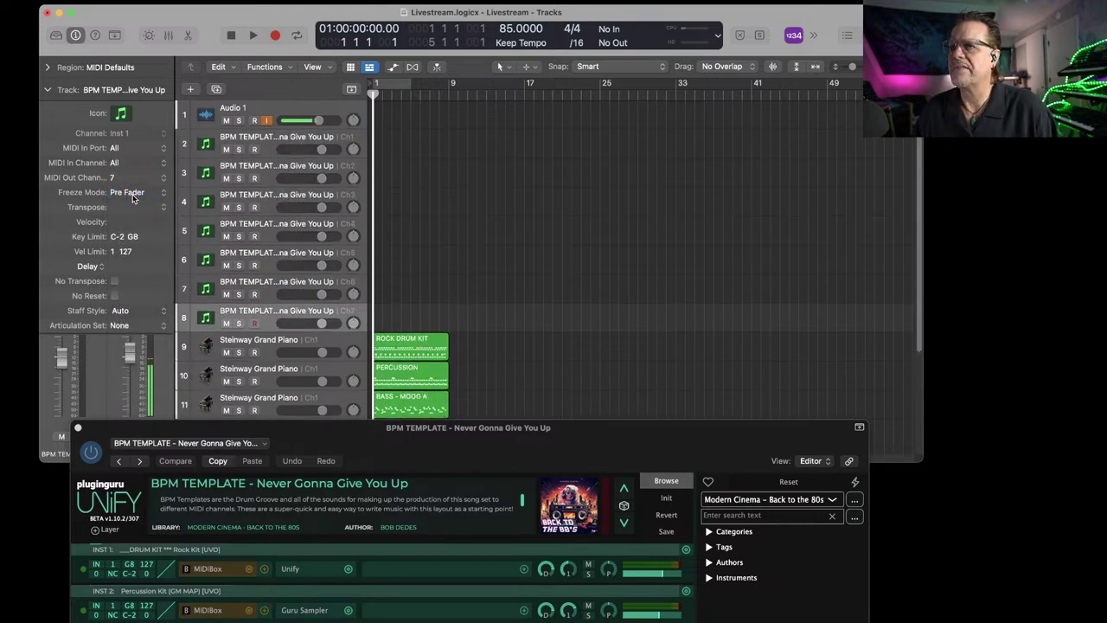
# Move the seven imported MIDI regions from the Steinway Grand Piano tracks onto the BPM TEMPLATE tracks for channels 1 through 7.
pyautogui.scroll(-5, 632, 251)
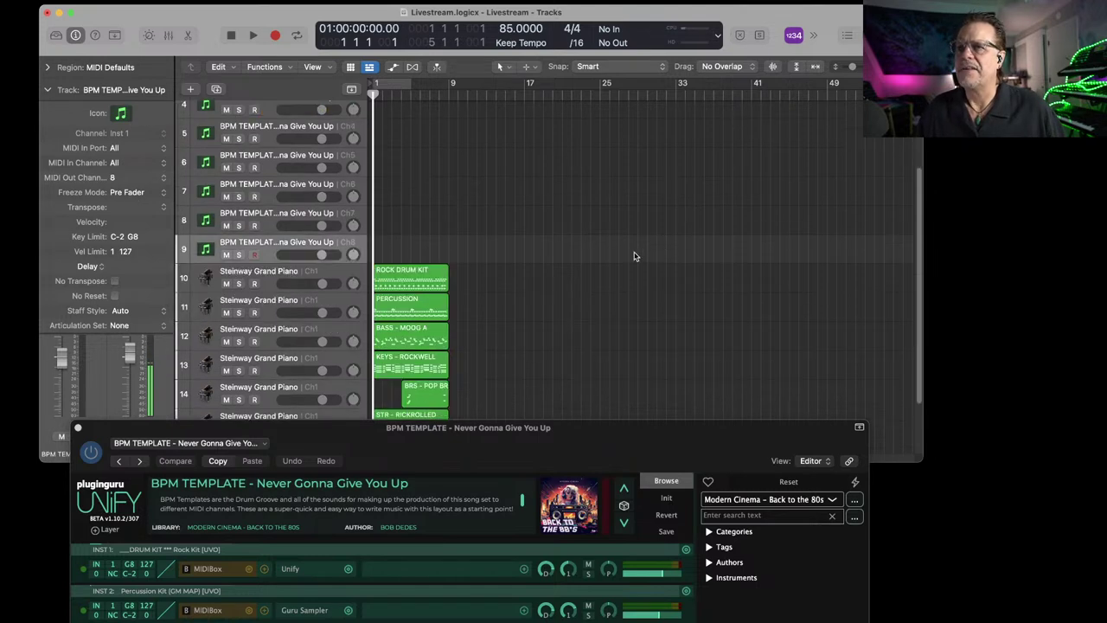
pyautogui.moveTo(503, 192); pyautogui.dragTo(411, 385)
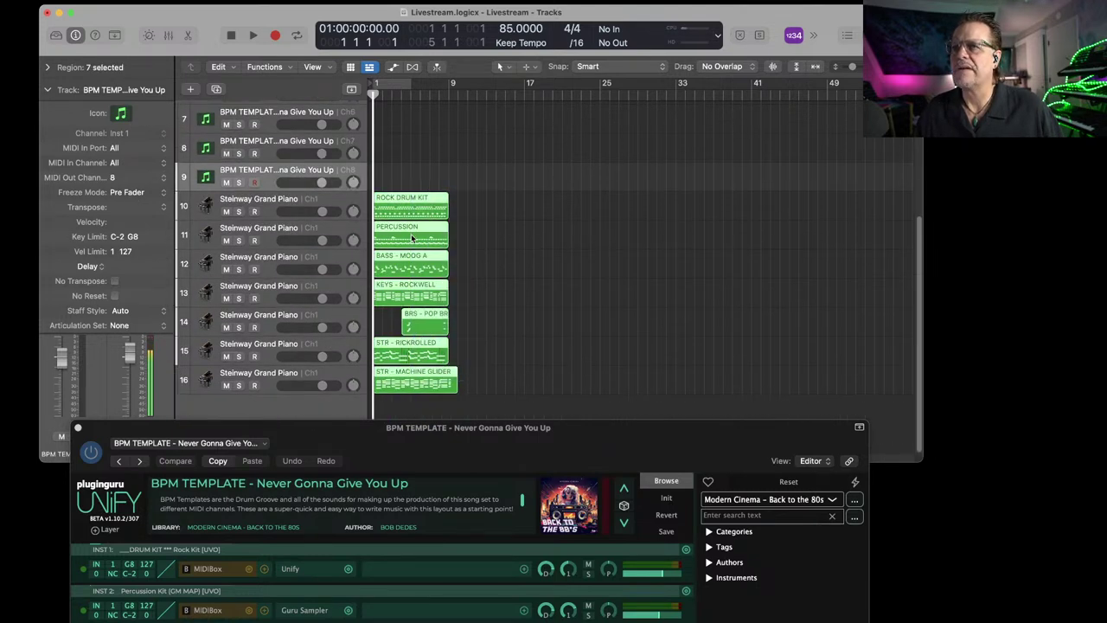
pyautogui.moveTo(415, 208); pyautogui.dragTo(416, 151)
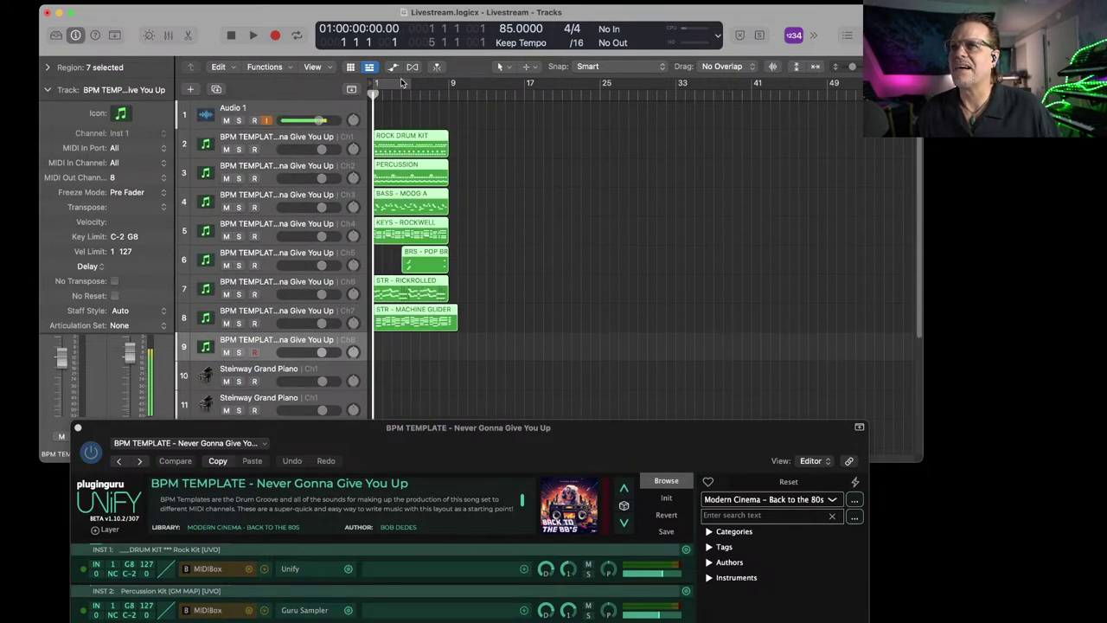
# Set an active cycle range from bar 1 to bar 9 and briefly play the loop with the plug-in window hidden.
pyautogui.moveTo(399, 86); pyautogui.dragTo(446, 91)
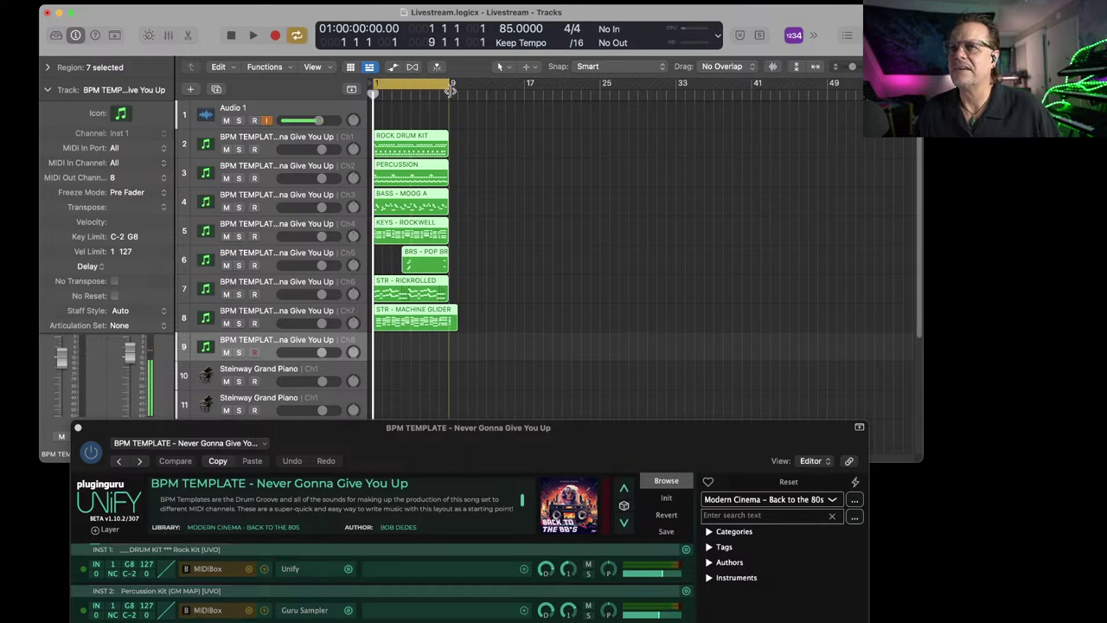
pyautogui.press('v')
pyautogui.press('space')
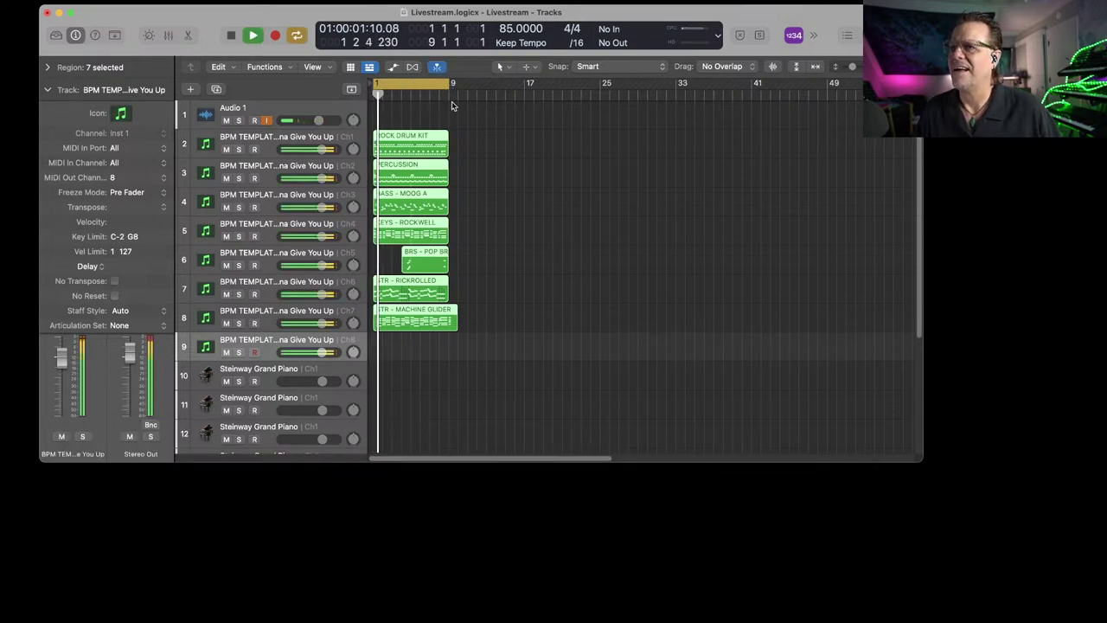
pyautogui.press('space')
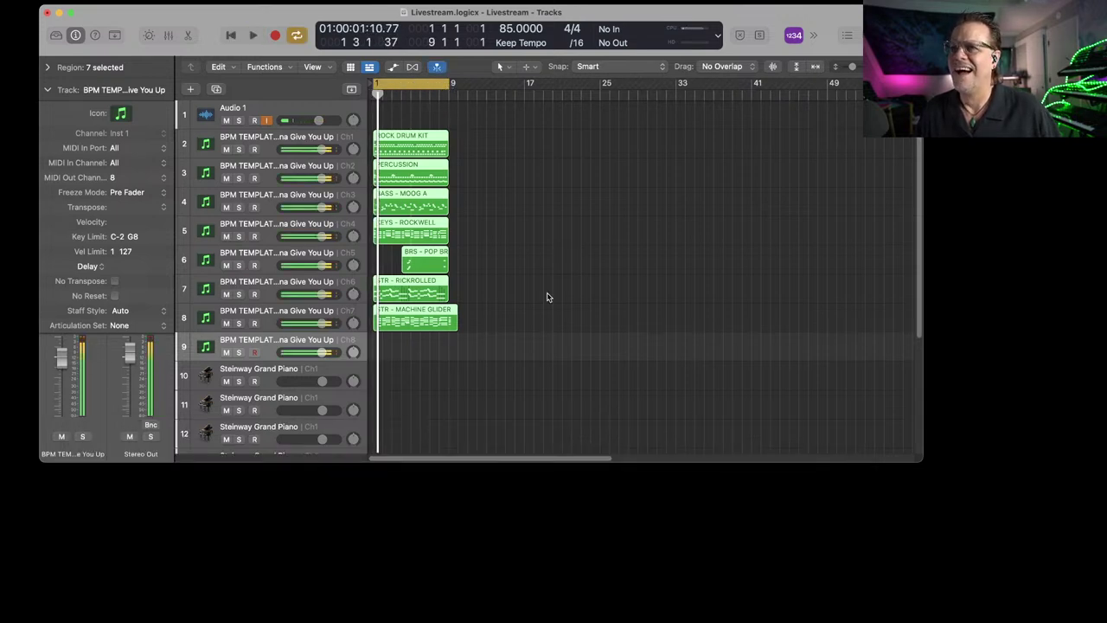
# Open the Unify plug-in of the channel 1 BPM TEMPLATE track and move its window up to expose more instrument layers.
pyautogui.click(287, 140)
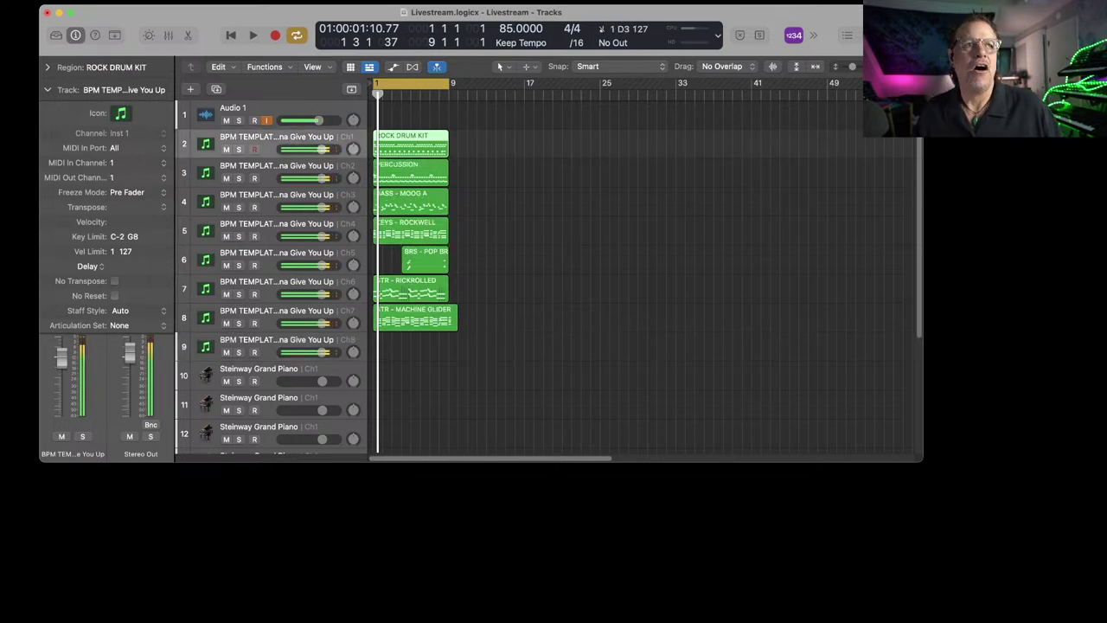
pyautogui.click(47, 90)
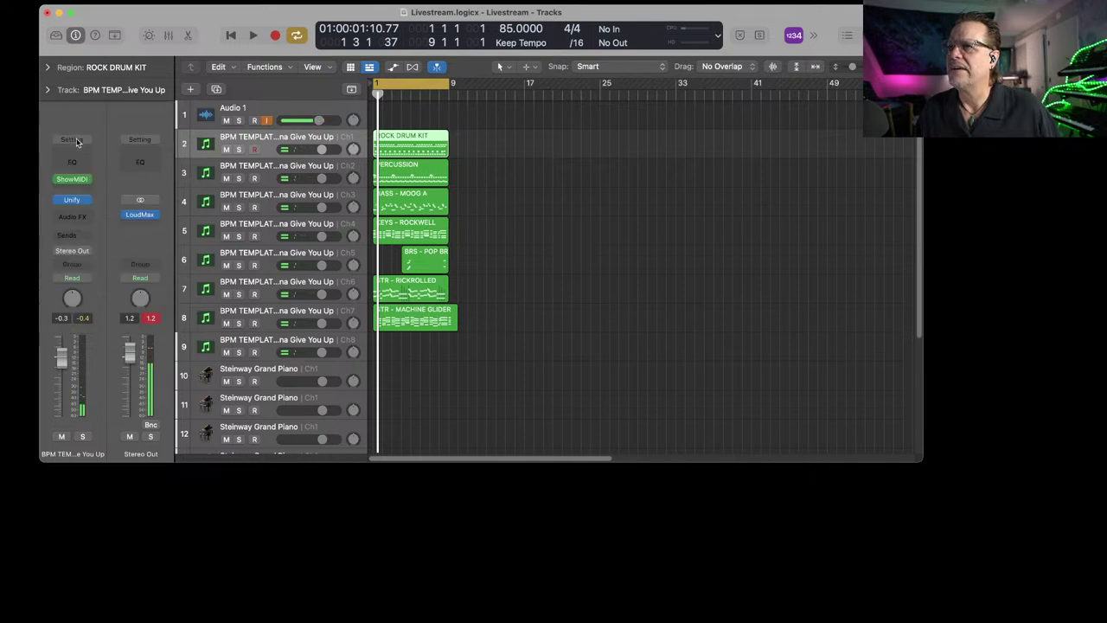
pyautogui.click(73, 201)
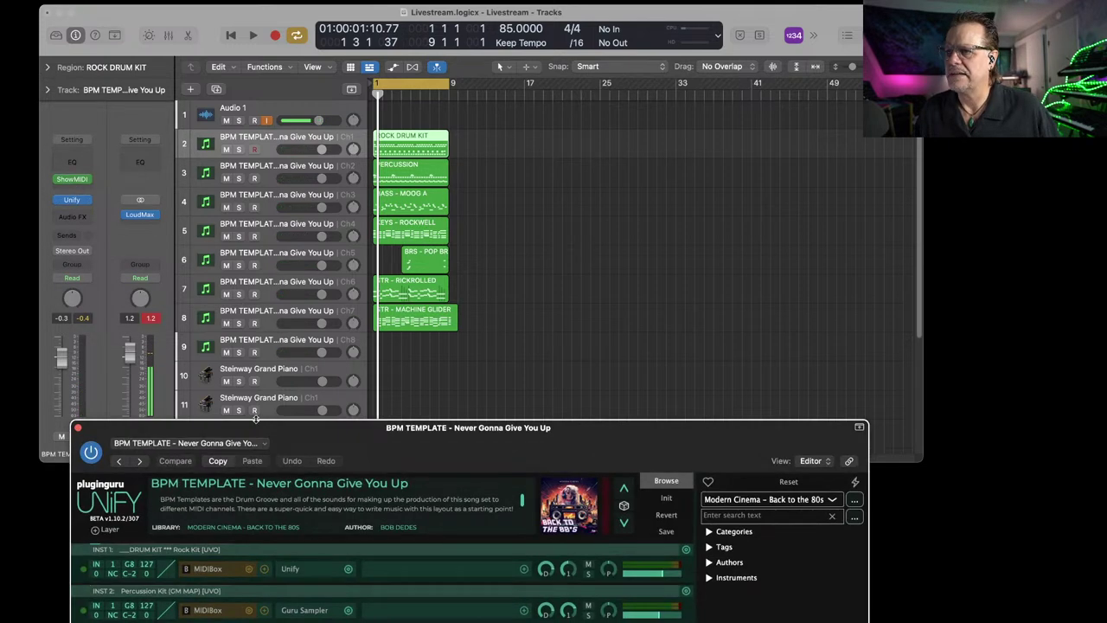
pyautogui.moveTo(305, 431); pyautogui.dragTo(300, 229)
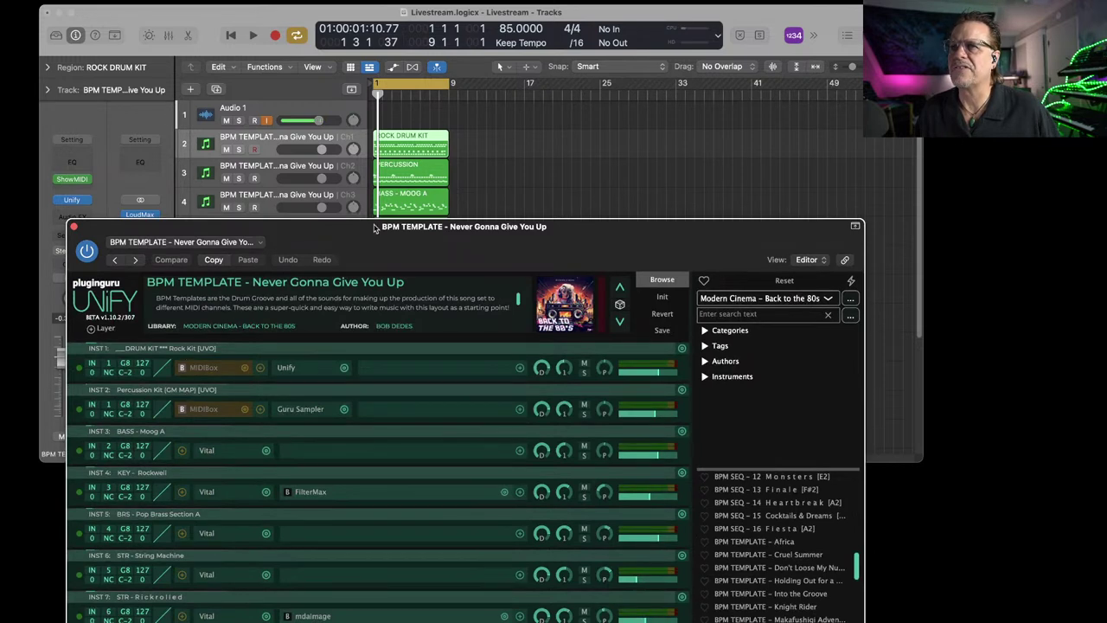
# During loop playback, solo the Rock Kit and BASS - Moog A layers in turn, and mute the bass layer before stopping.
pyautogui.click(485, 185)
pyautogui.press('space')
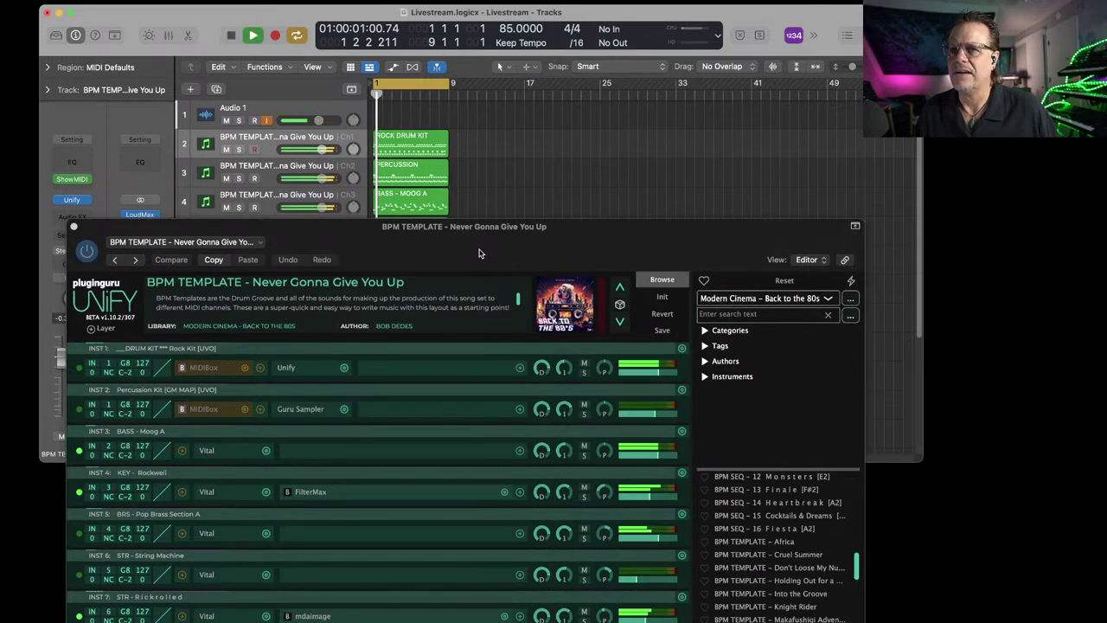
pyautogui.moveTo(480, 253); pyautogui.dragTo(493, 134)
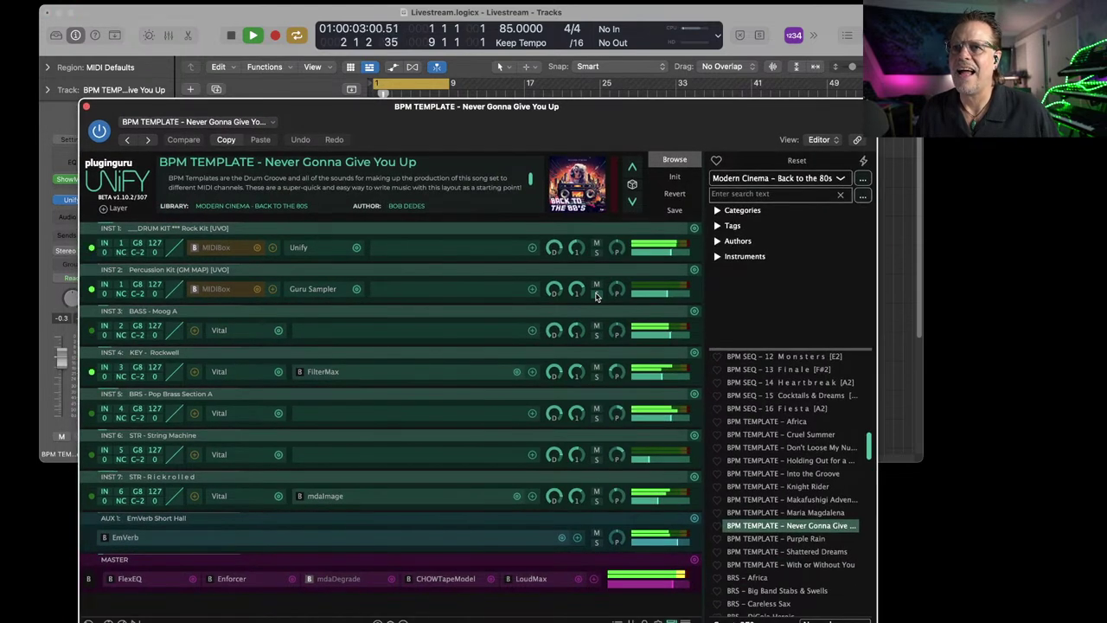
pyautogui.click(595, 252)
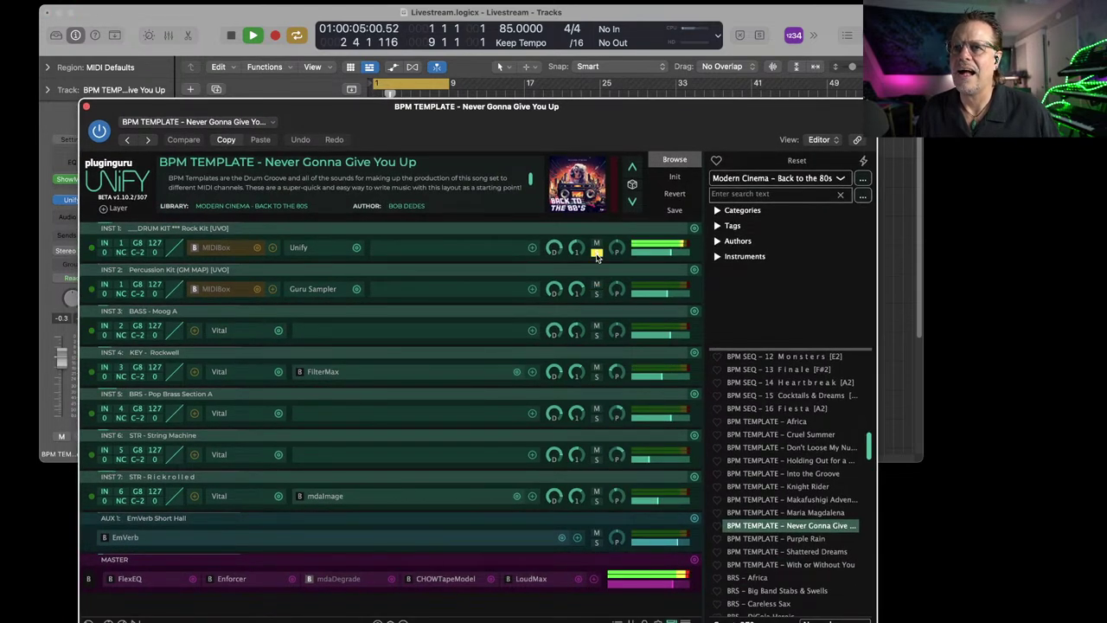
pyautogui.click(596, 335)
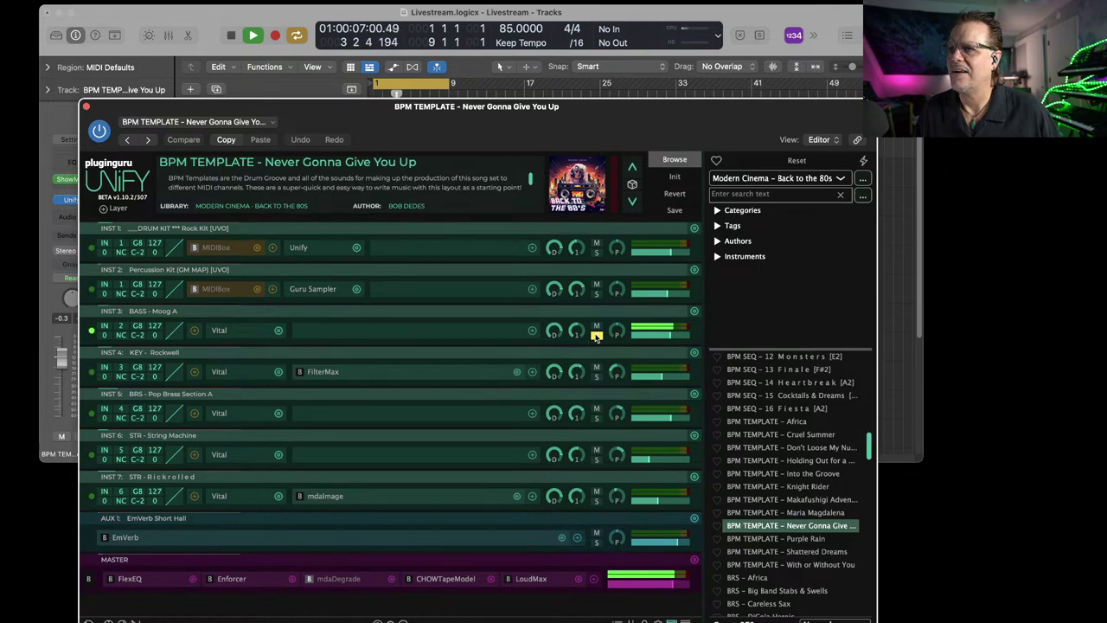
pyautogui.click(596, 334)
pyautogui.click(595, 325)
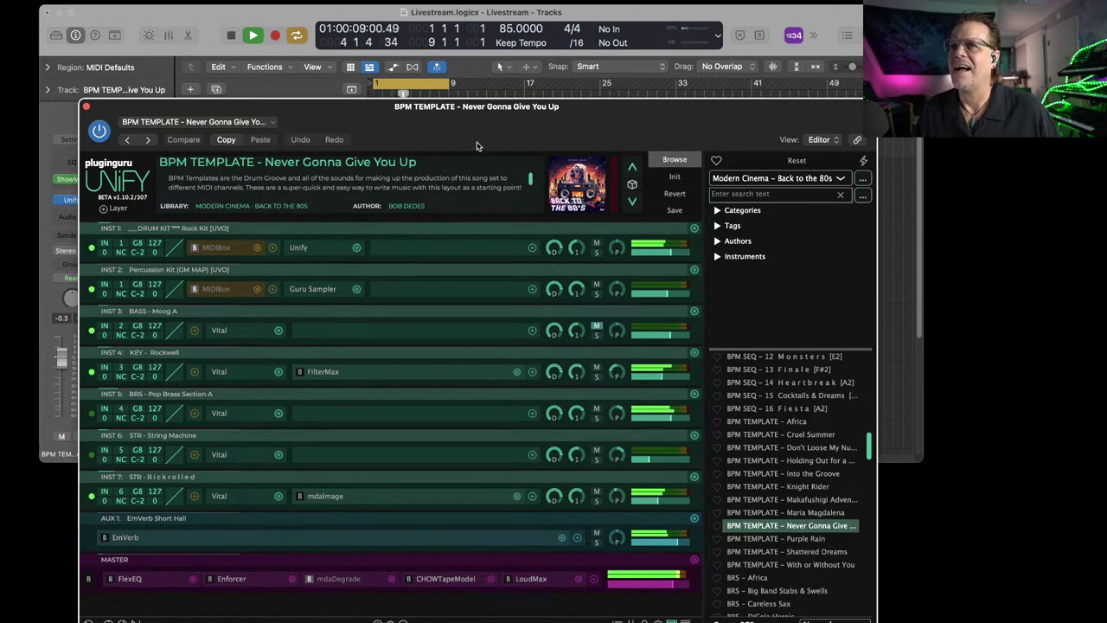
pyautogui.moveTo(475, 145); pyautogui.dragTo(560, 434)
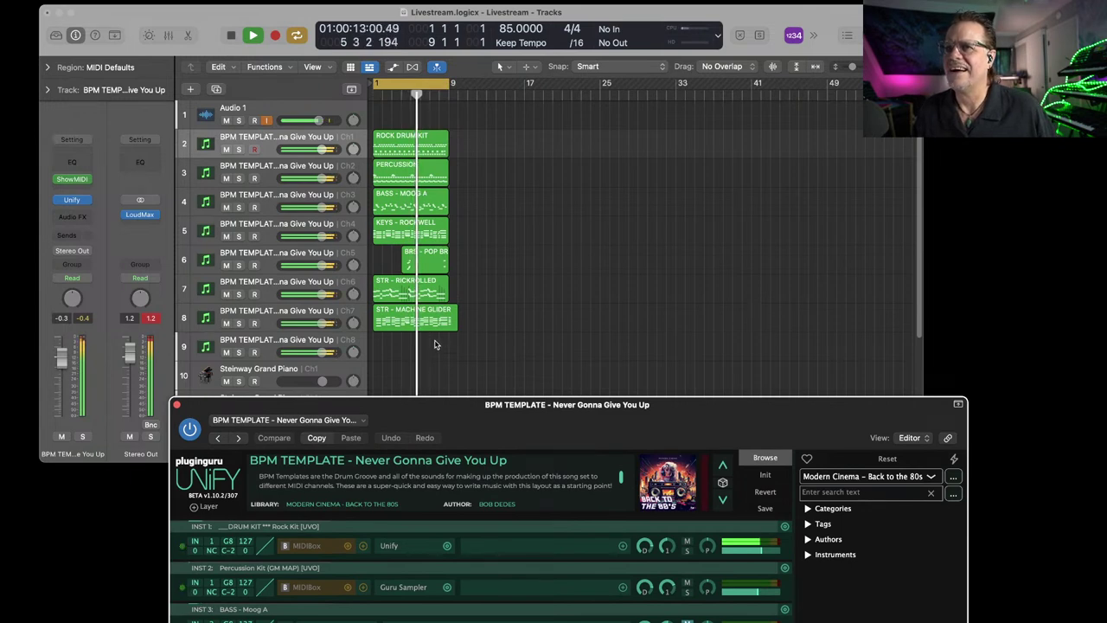
pyautogui.press('space')
# Audition the five regions from BASS - MOOG A through STR - MACHINE GLIDER transposed by -12 and by -4 semitones.
pyautogui.moveTo(435, 345); pyautogui.dragTo(403, 197)
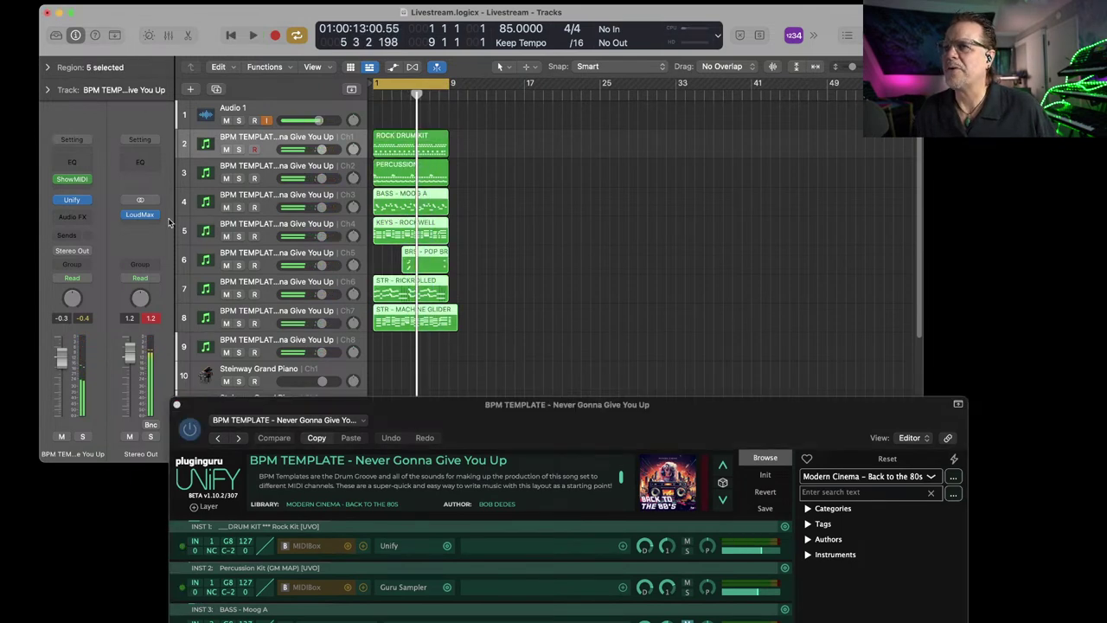
pyautogui.click(48, 67)
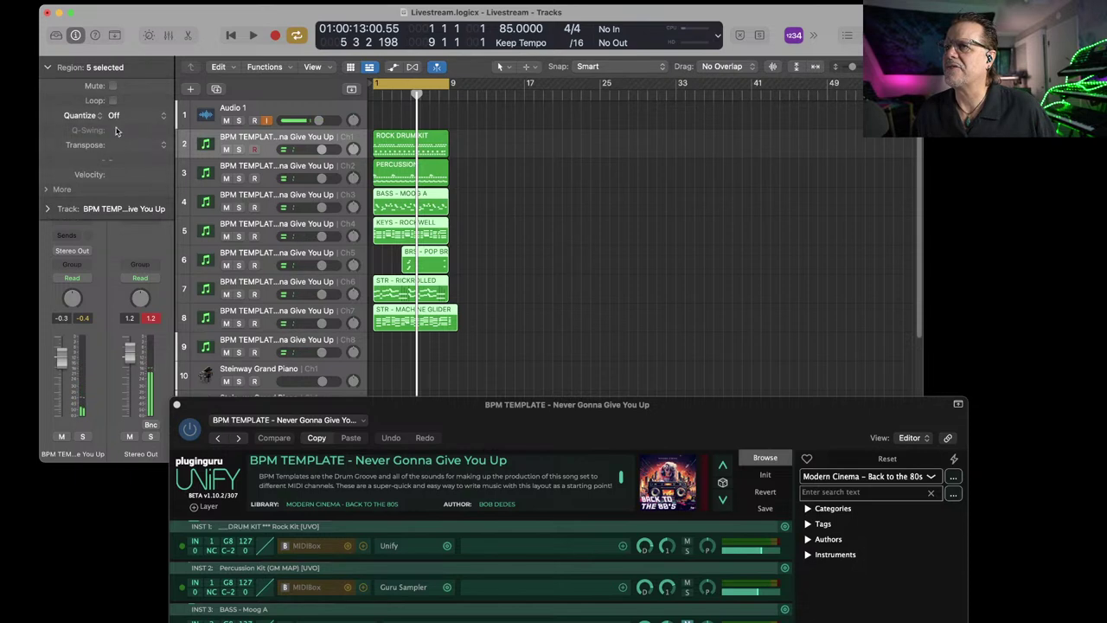
pyautogui.moveTo(121, 141); pyautogui.dragTo(124, 149)
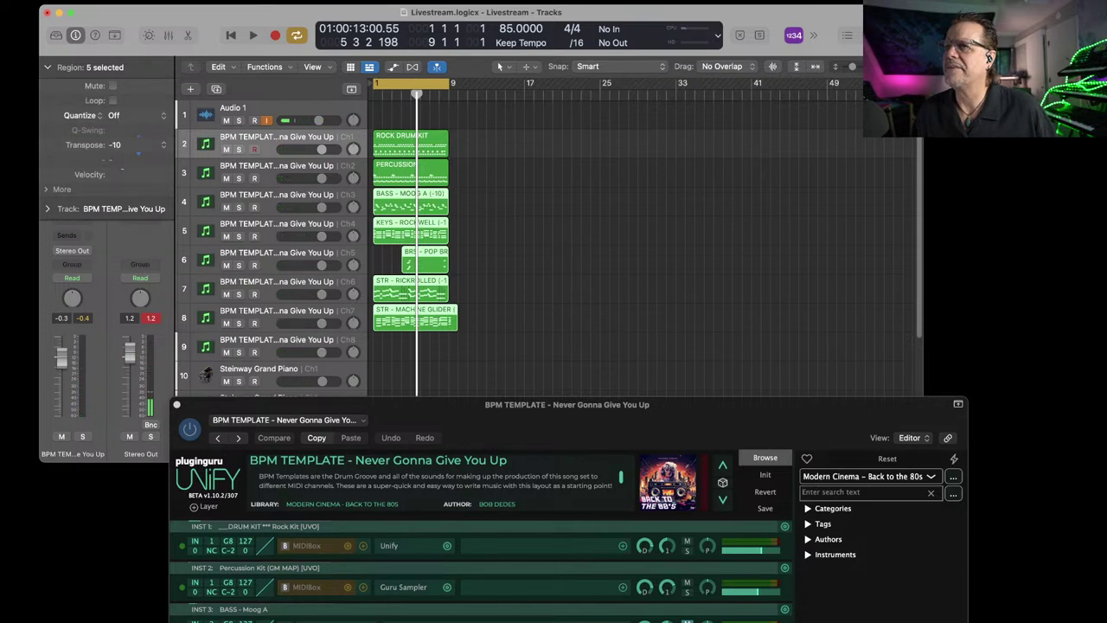
pyautogui.press('space')
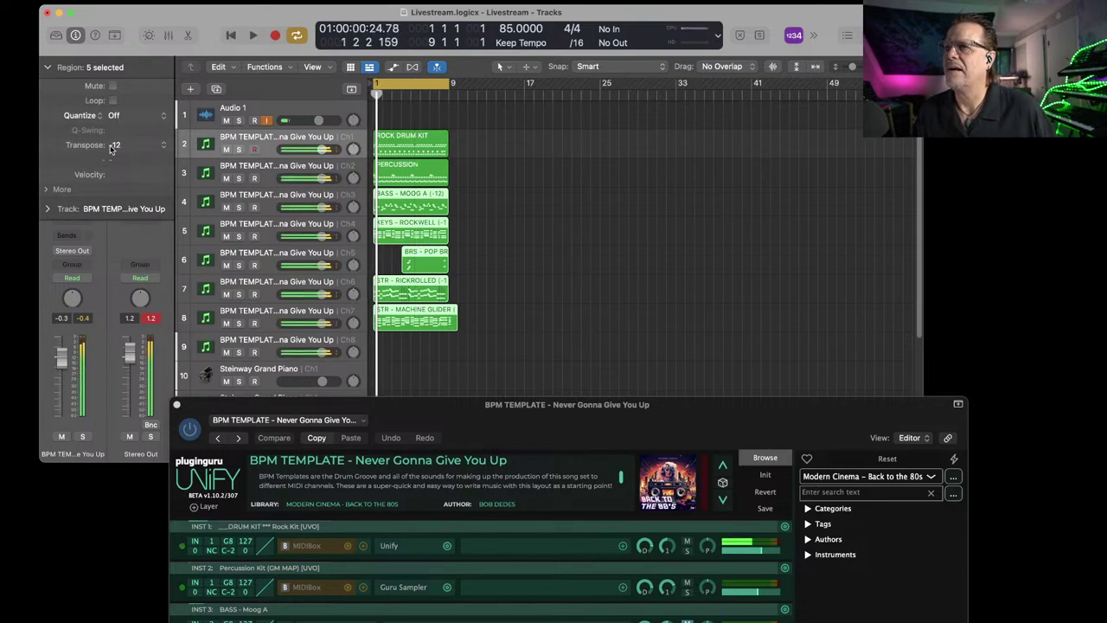
pyautogui.moveTo(138, 152); pyautogui.dragTo(138, 136)
pyautogui.press('space')
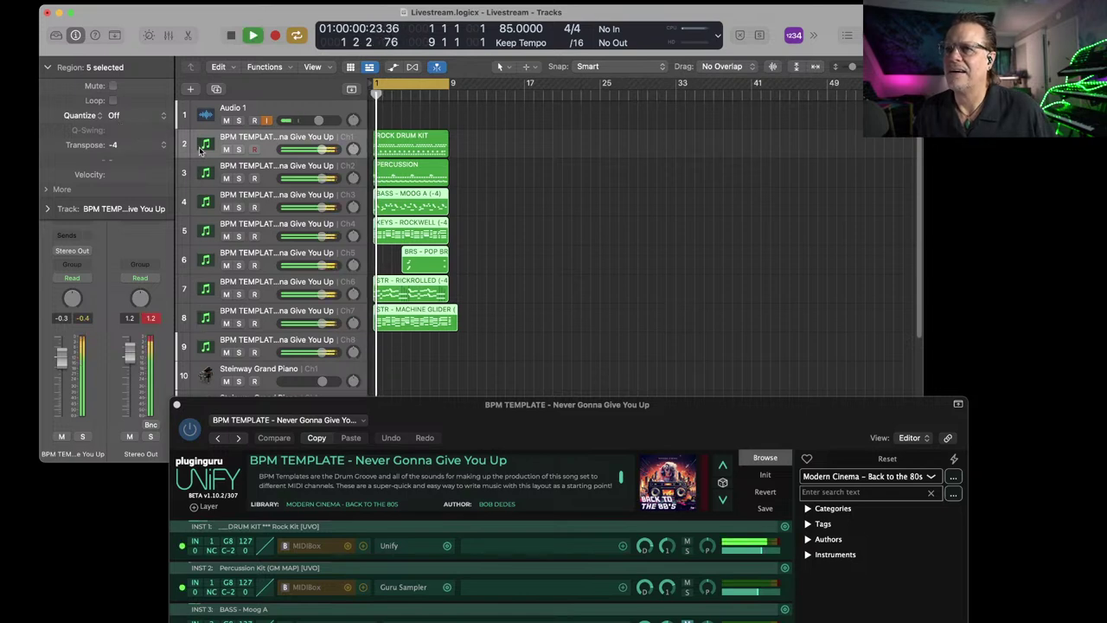
pyautogui.press('space')
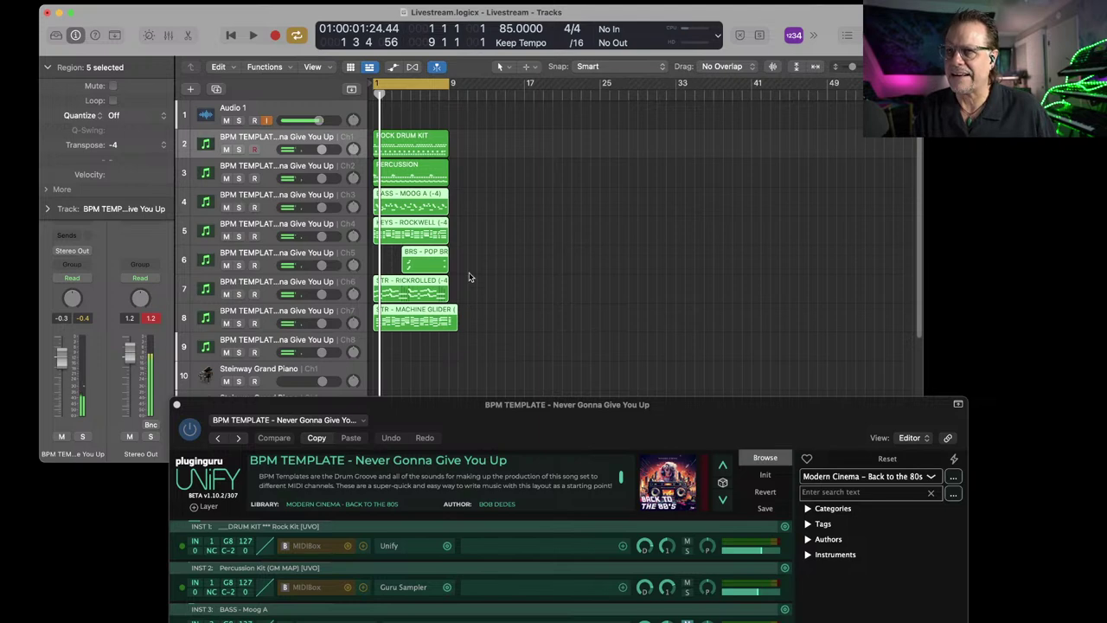
# Delete all seven MIDI regions from the BPM TEMPLATE tracks and minimize the Logic project window.
pyautogui.moveTo(488, 131); pyautogui.dragTo(419, 338)
pyautogui.press('Delete')
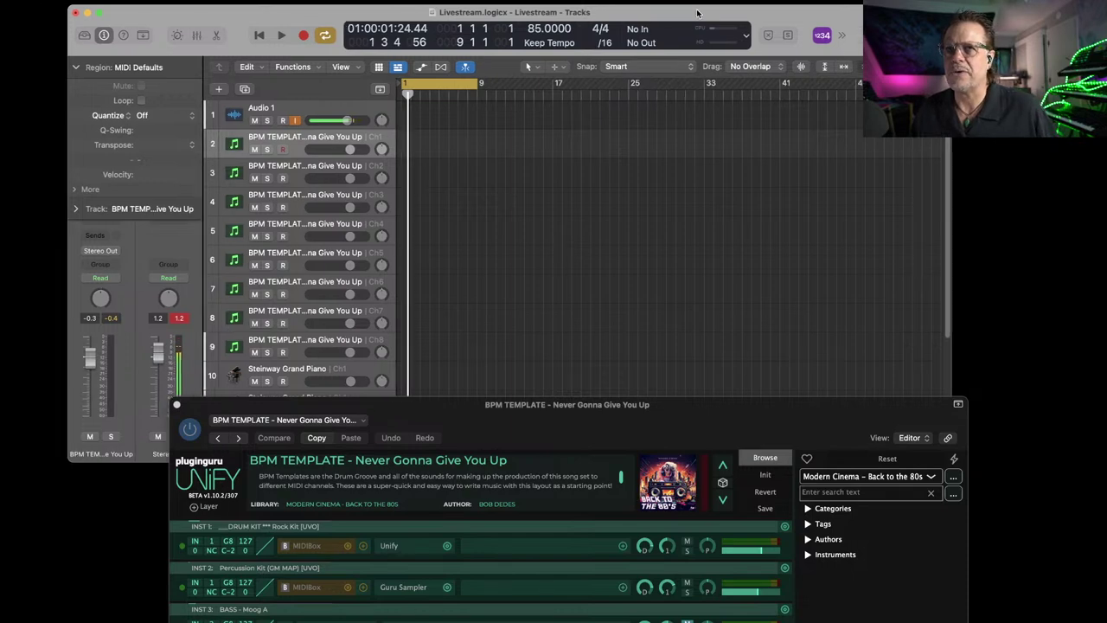
pyautogui.press('super+m')
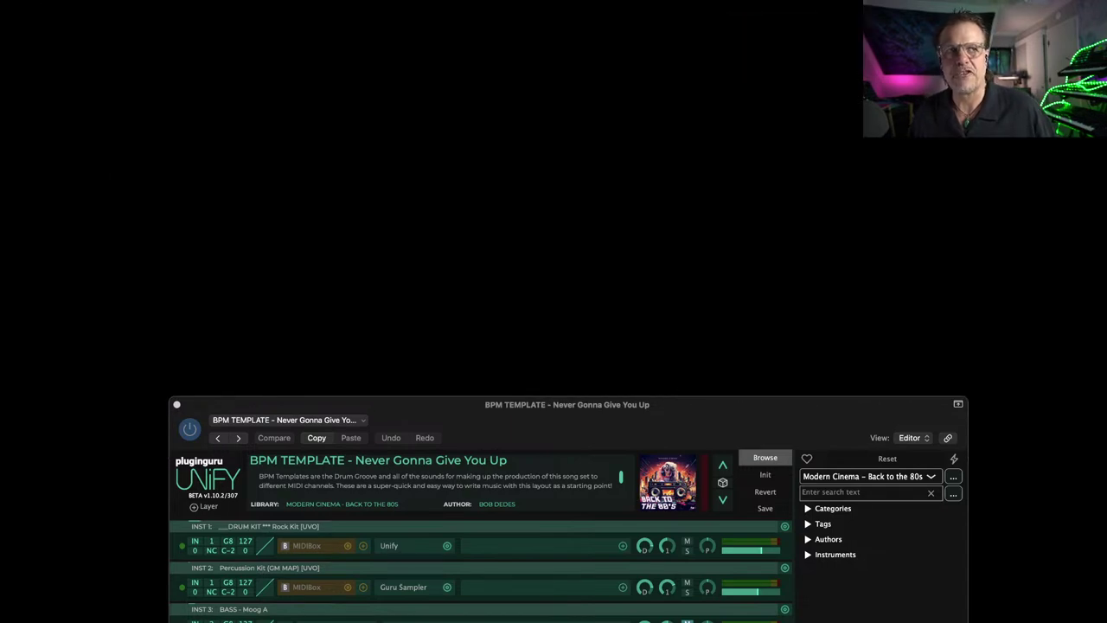
# Move the Unify window to show all its layers, hide its plug-in header, and make it slightly narrower.
pyautogui.moveTo(585, 439); pyautogui.dragTo(442, 54)
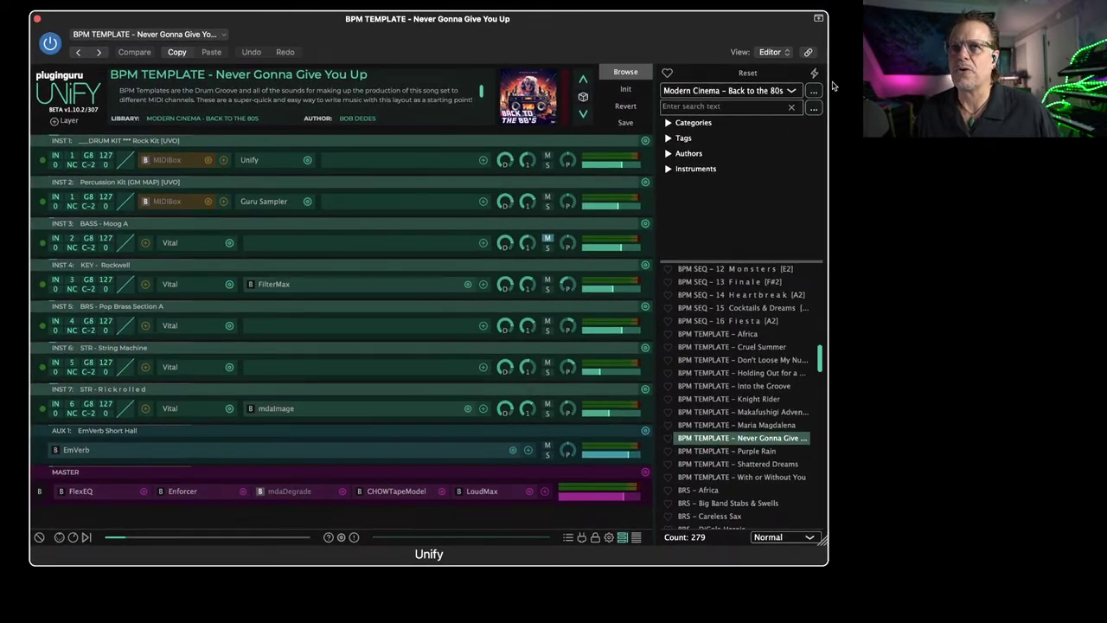
pyautogui.click(818, 19)
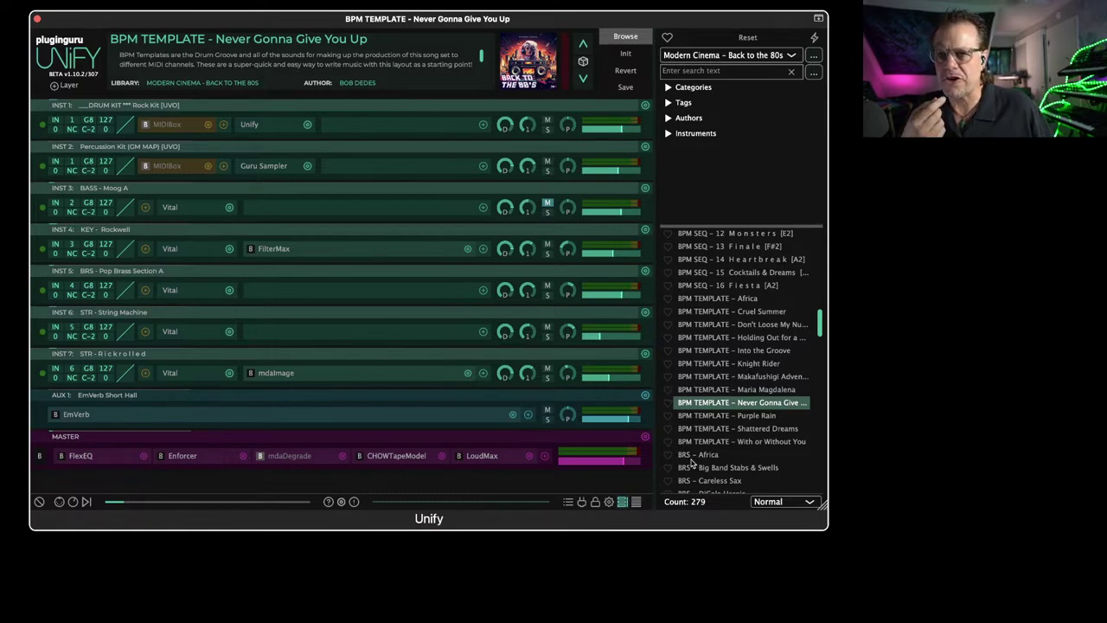
pyautogui.moveTo(821, 505); pyautogui.dragTo(796, 503)
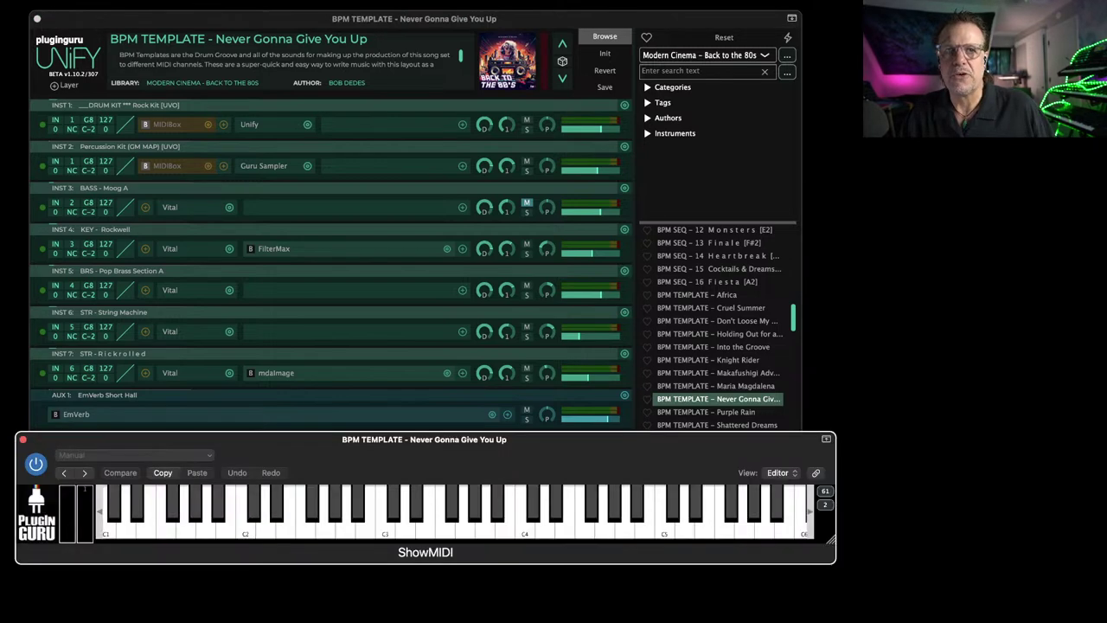
# Arrange the ShowMIDI keyboard directly beneath the Unify window and match the right edges of both windows.
pyautogui.moveTo(655, 449); pyautogui.dragTo(654, 487)
pyautogui.moveTo(833, 584); pyautogui.dragTo(805, 588)
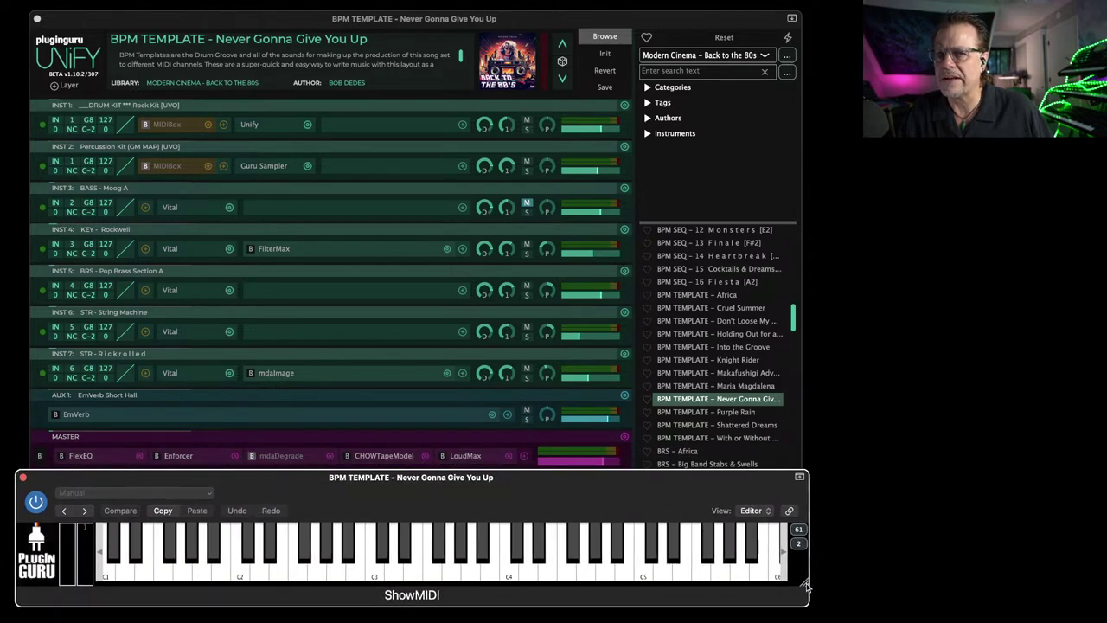
pyautogui.click(713, 35)
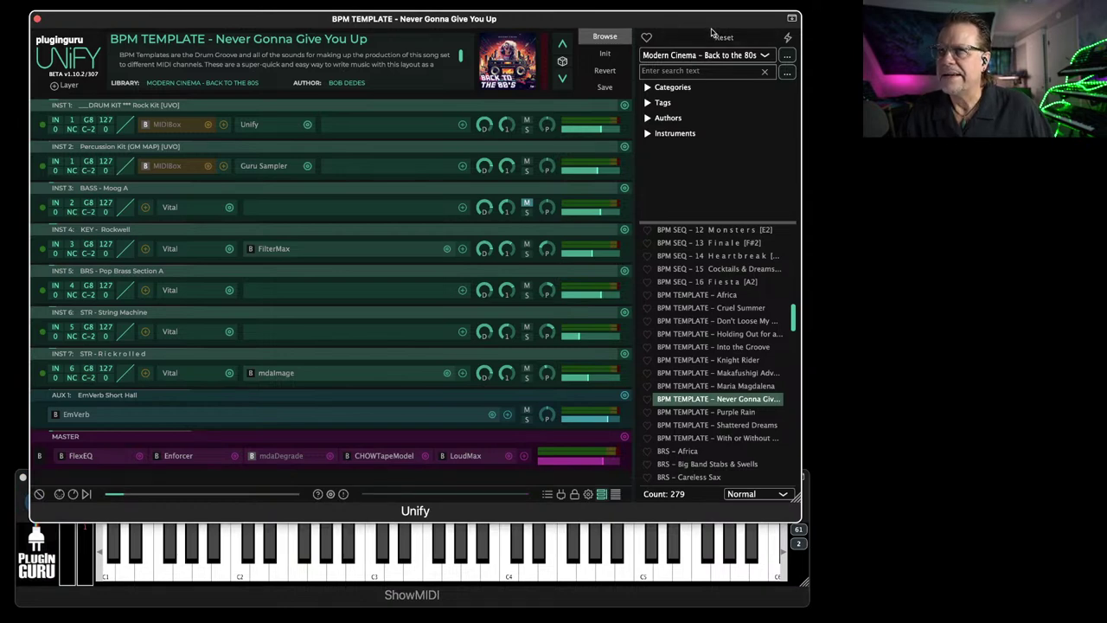
pyautogui.moveTo(712, 21); pyautogui.dragTo(696, 21)
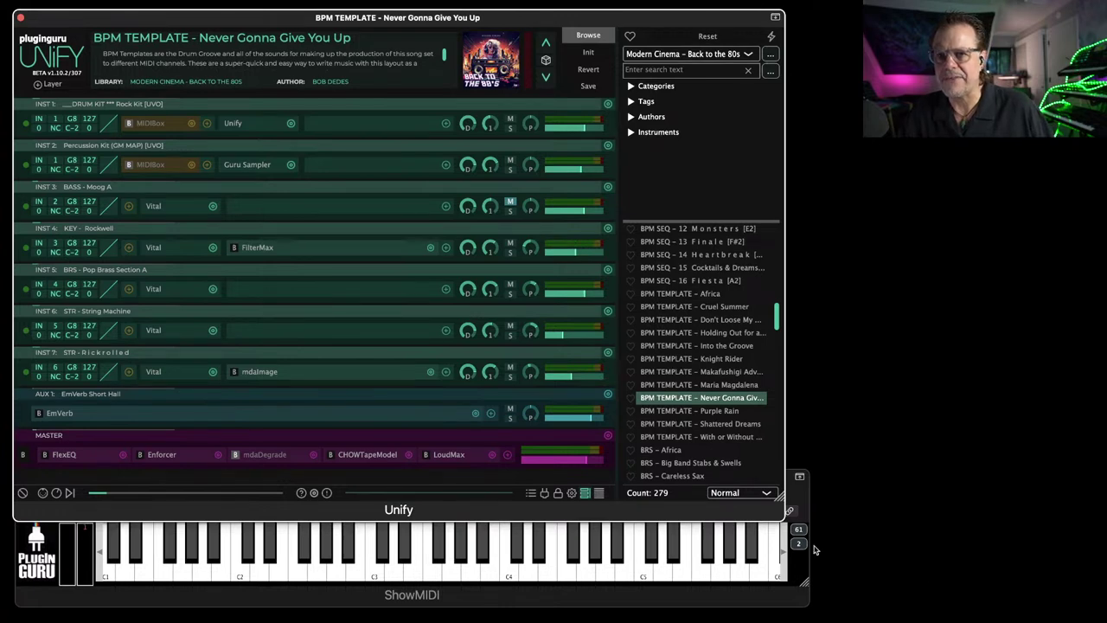
pyautogui.click(804, 584)
pyautogui.moveTo(804, 587); pyautogui.dragTo(781, 582)
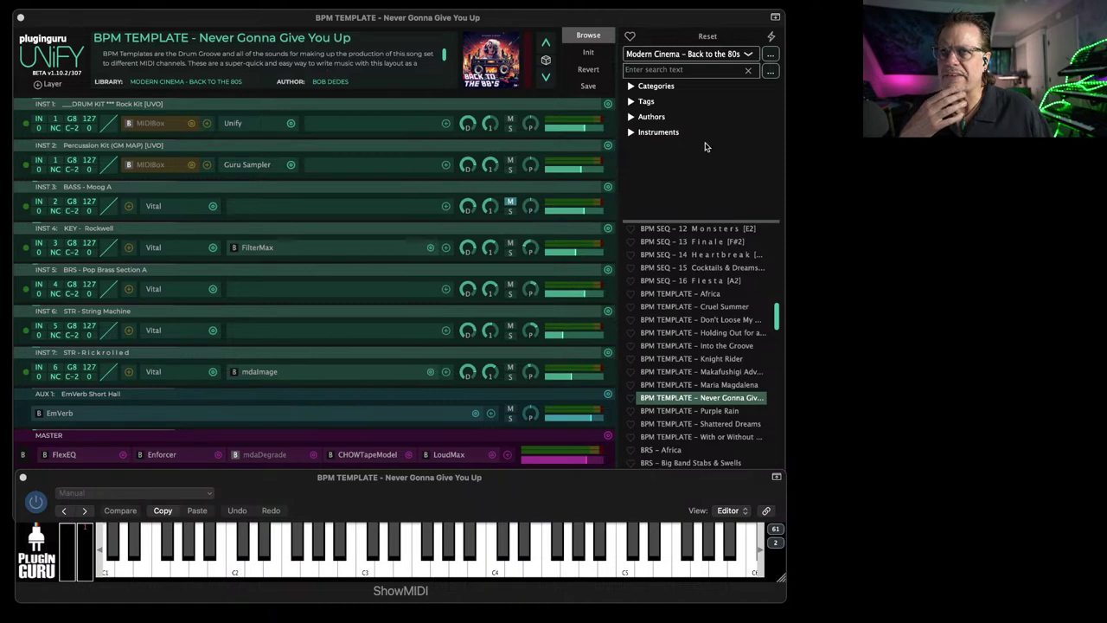
# Load the BASS - Evil Drone patch from the Modern Cinema - Back to the 80s library.
pyautogui.click(749, 71)
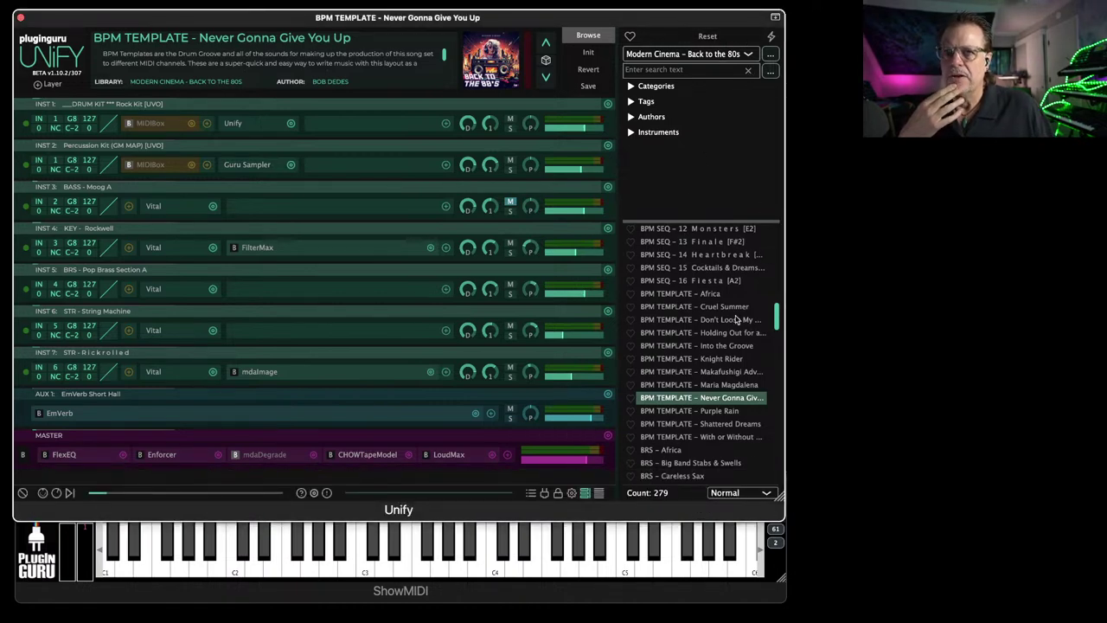
pyautogui.scroll(10, 705, 311)
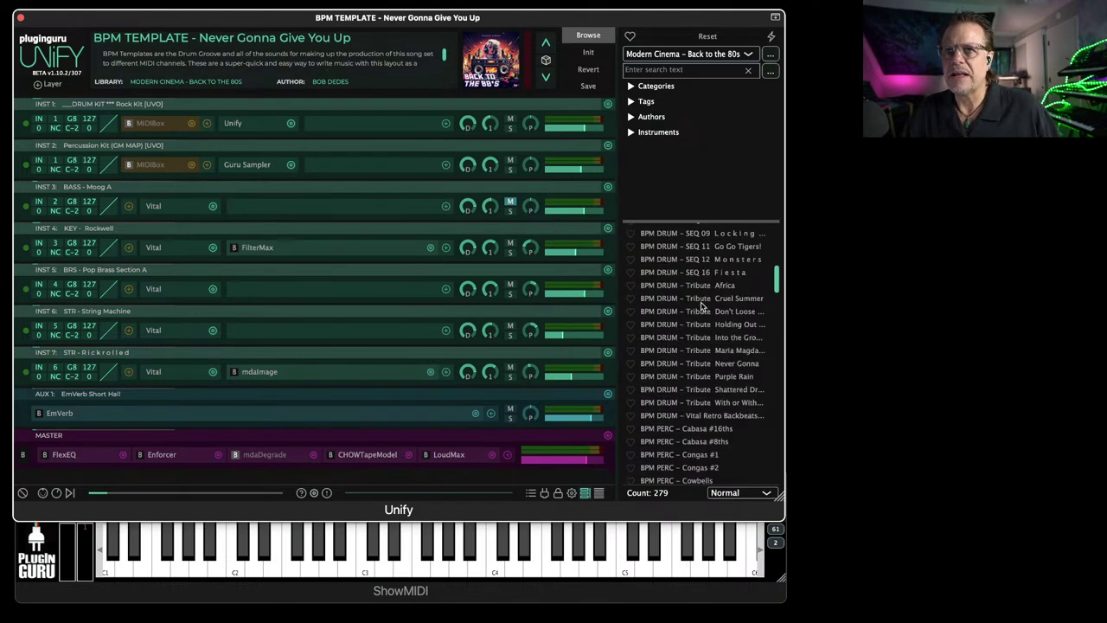
pyautogui.scroll(5, 702, 304)
pyautogui.scroll(-2, 696, 324)
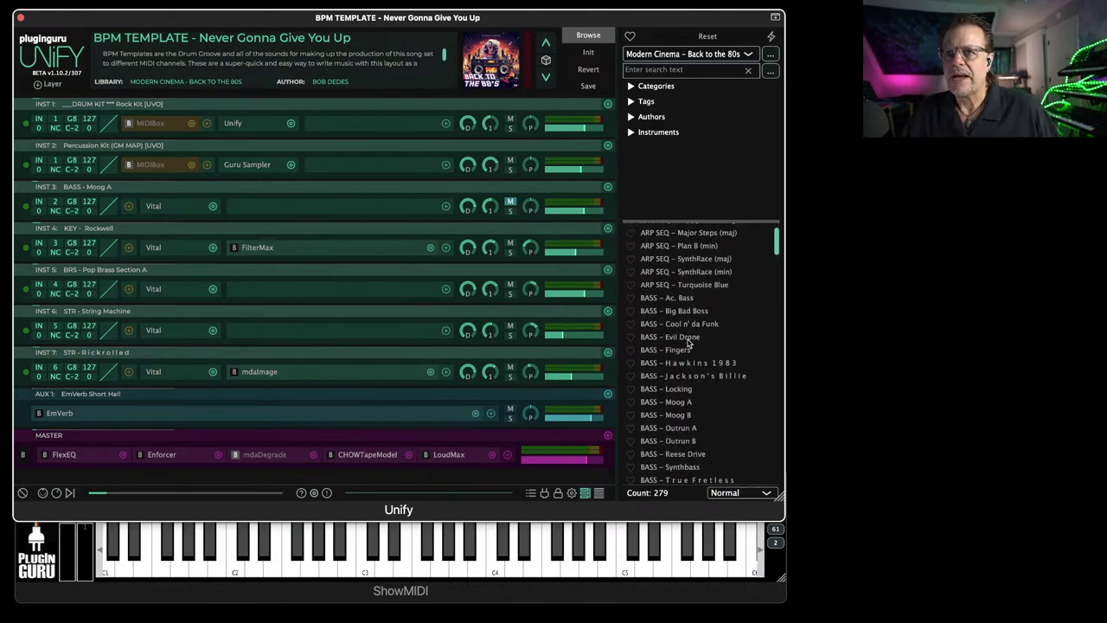
pyautogui.click(679, 339)
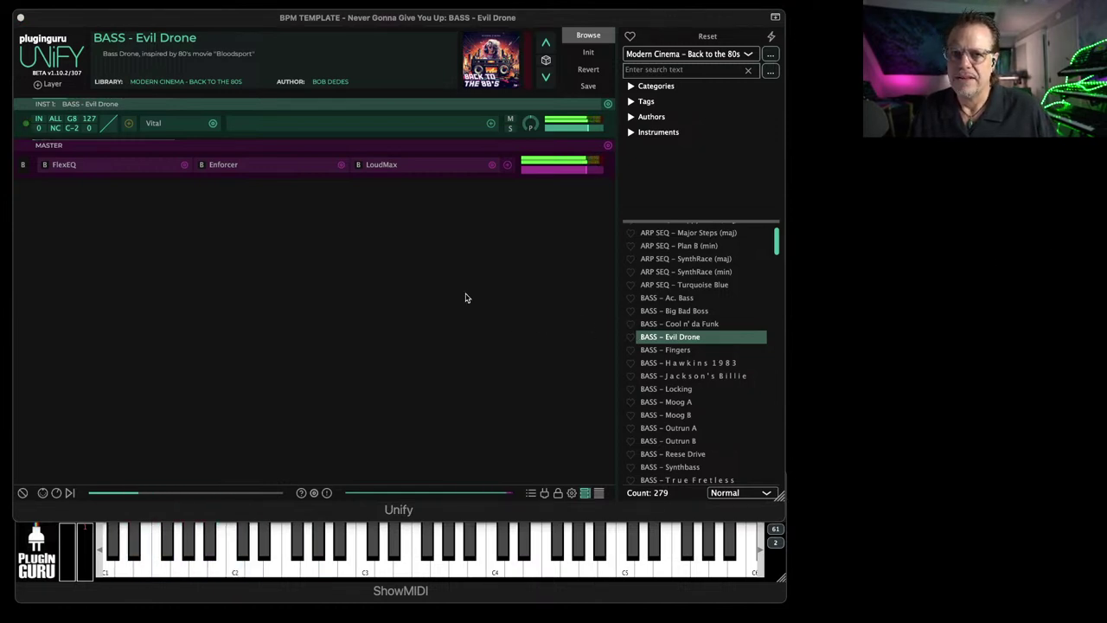
# Open the Vital editor of the BASS - Evil Drone layer over the Unify window and examine Envelope 2 and LFOs 2 to 4.
pyautogui.click(157, 124)
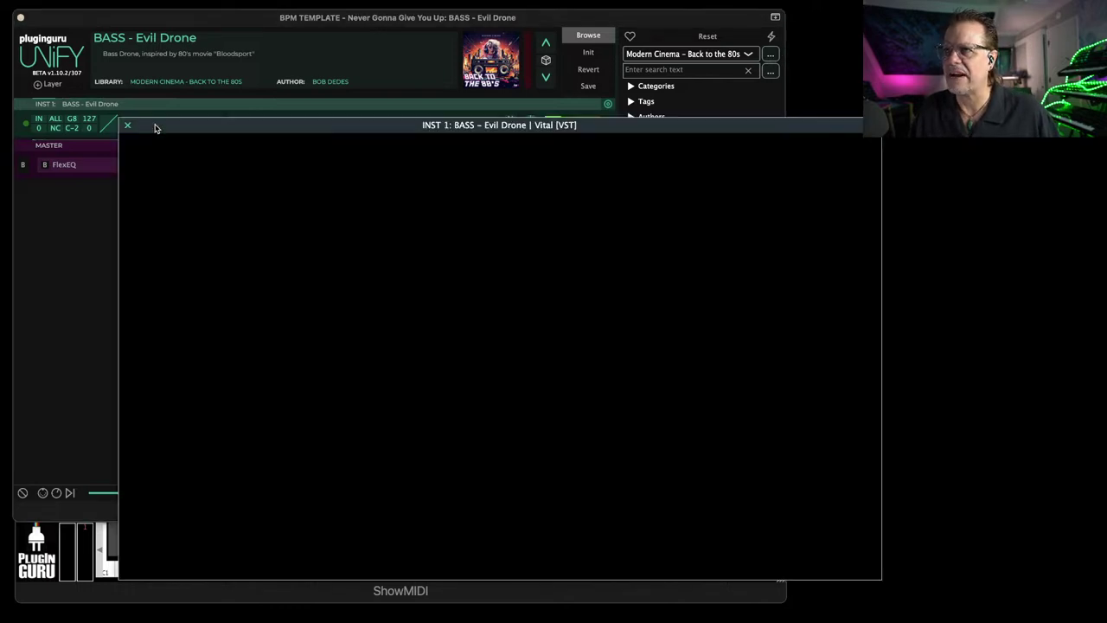
pyautogui.moveTo(258, 135); pyautogui.dragTo(186, 54)
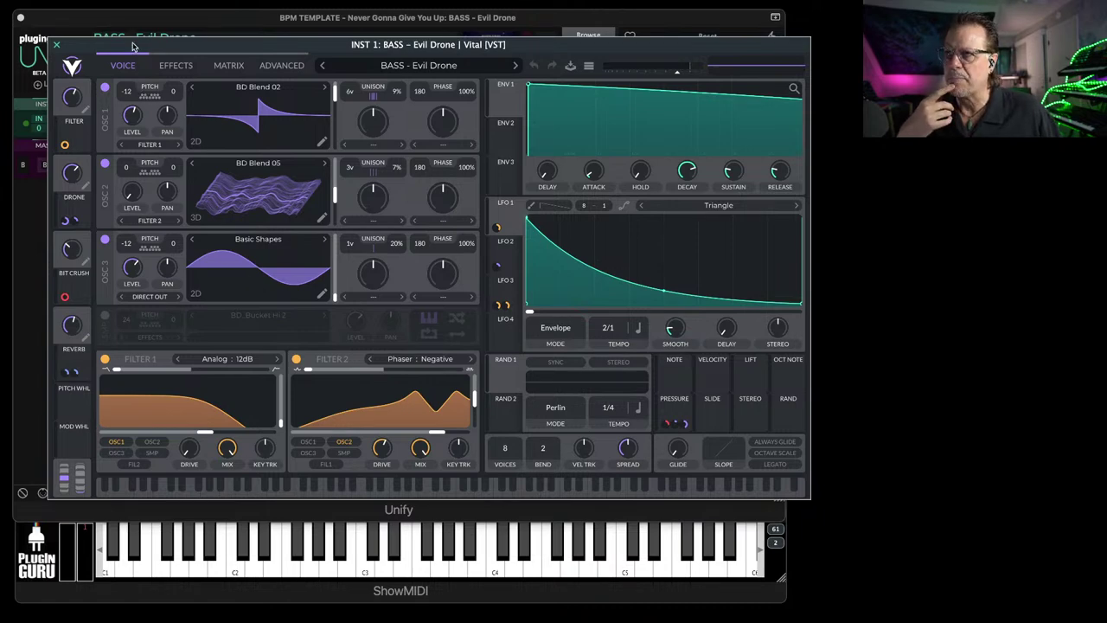
pyautogui.moveTo(133, 46); pyautogui.dragTo(128, 59)
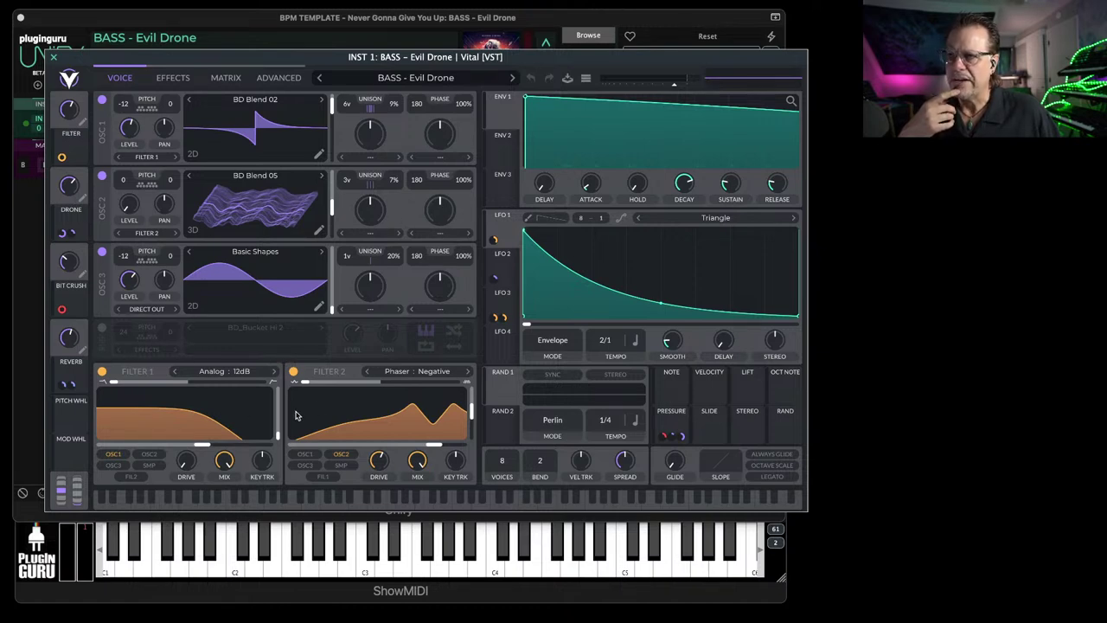
pyautogui.click(505, 142)
pyautogui.click(506, 264)
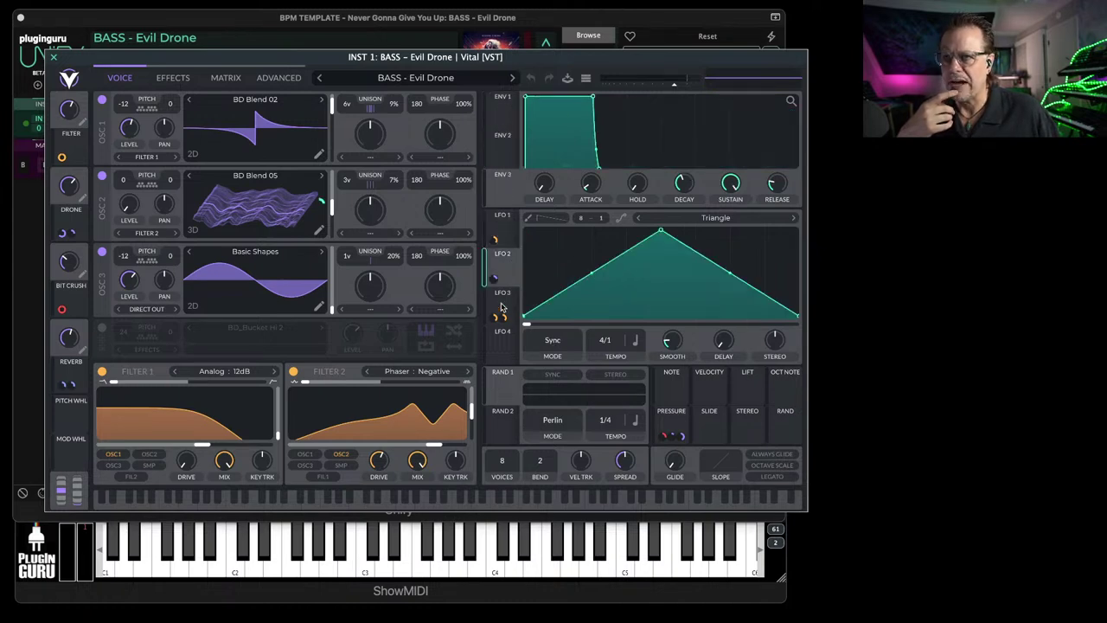
pyautogui.click(499, 315)
pyautogui.click(502, 347)
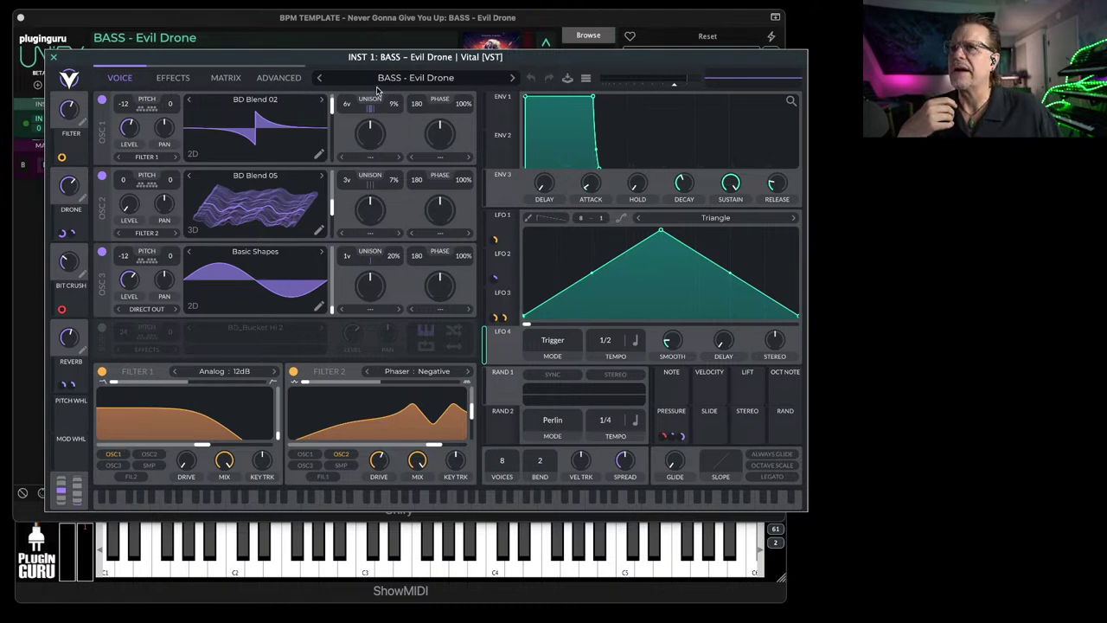
# Initialize the Vital preset, raise OSC 1's unison to 11 voices and increase its unison detune.
pyautogui.click(586, 79)
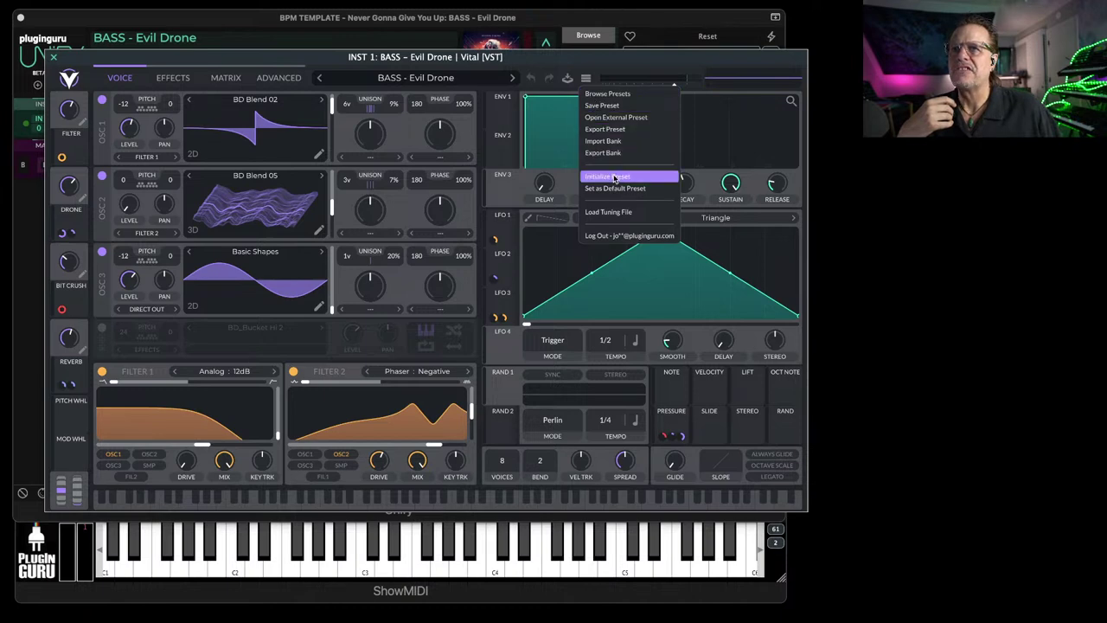
pyautogui.click(612, 176)
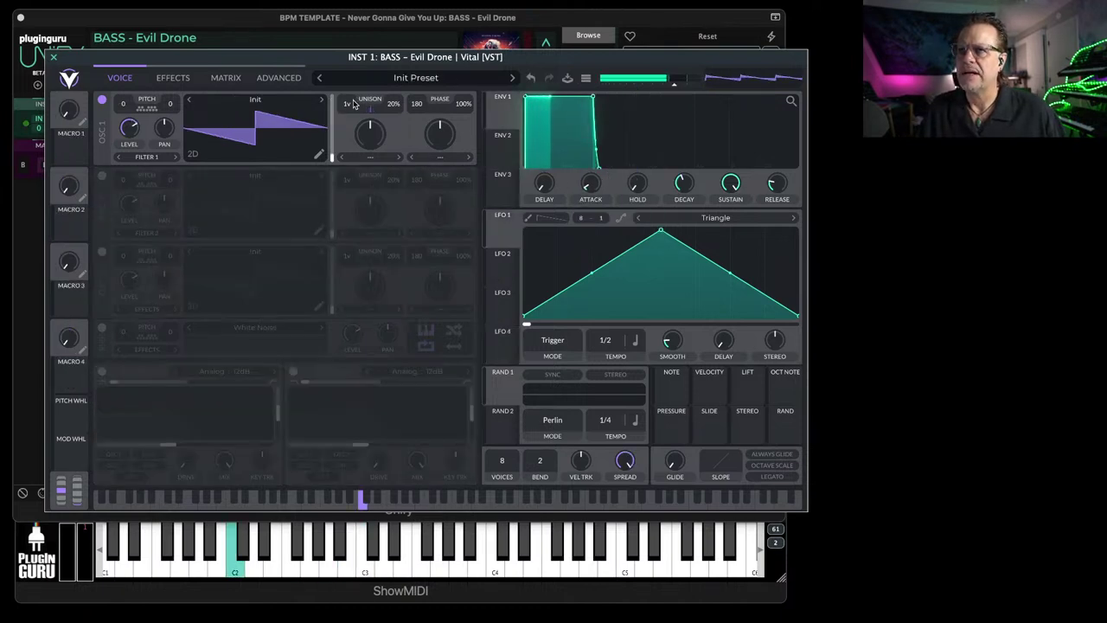
pyautogui.moveTo(347, 104); pyautogui.dragTo(354, 68)
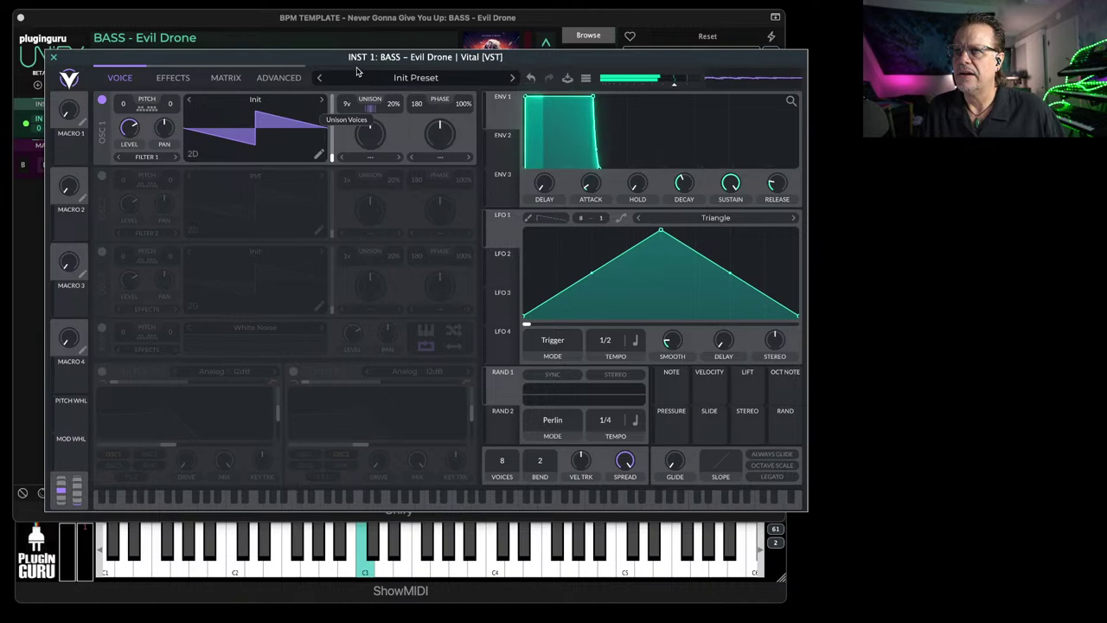
pyautogui.moveTo(374, 141); pyautogui.dragTo(405, 130)
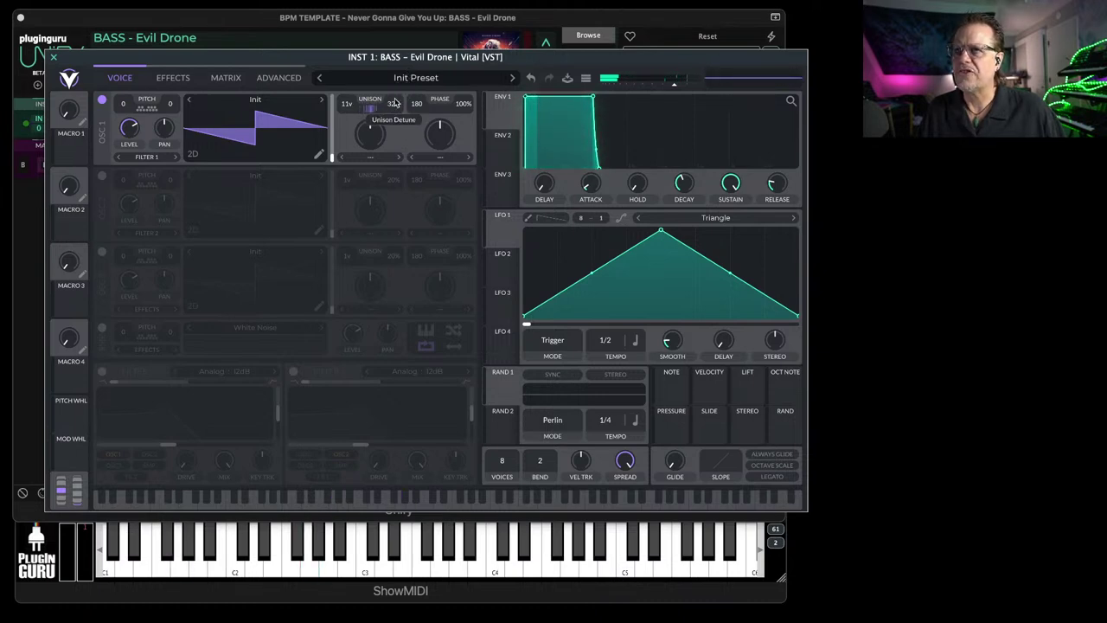
# Assign a MIDI controller to OSC 1's unison detune with MIDI learn, lower the detune to 0%, and clear the assignment.
pyautogui.rightClick(393, 106)
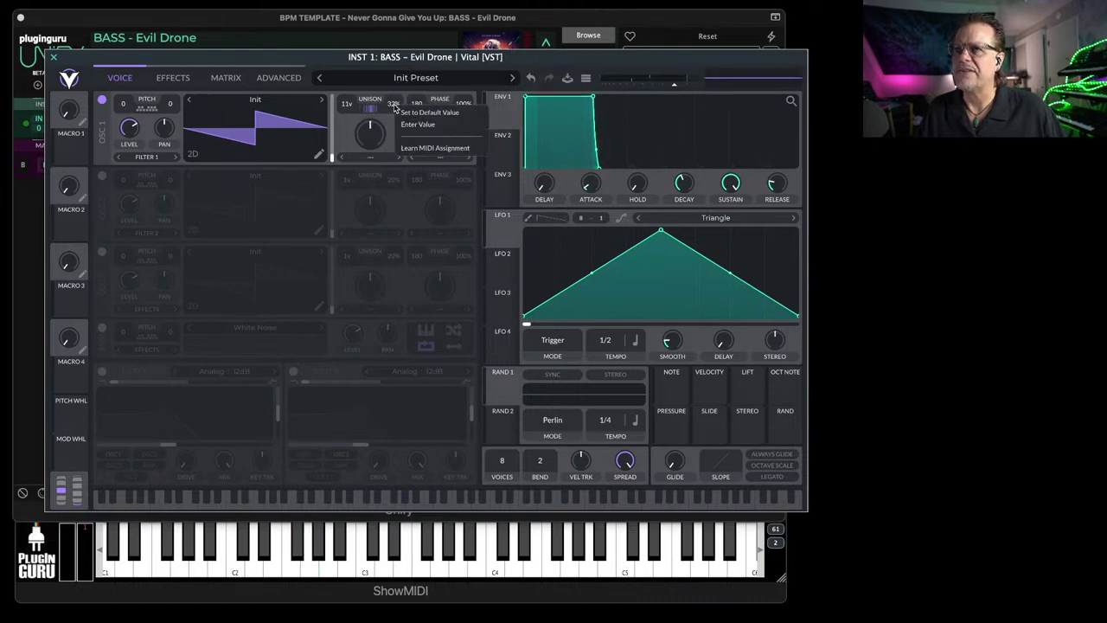
pyautogui.click(423, 155)
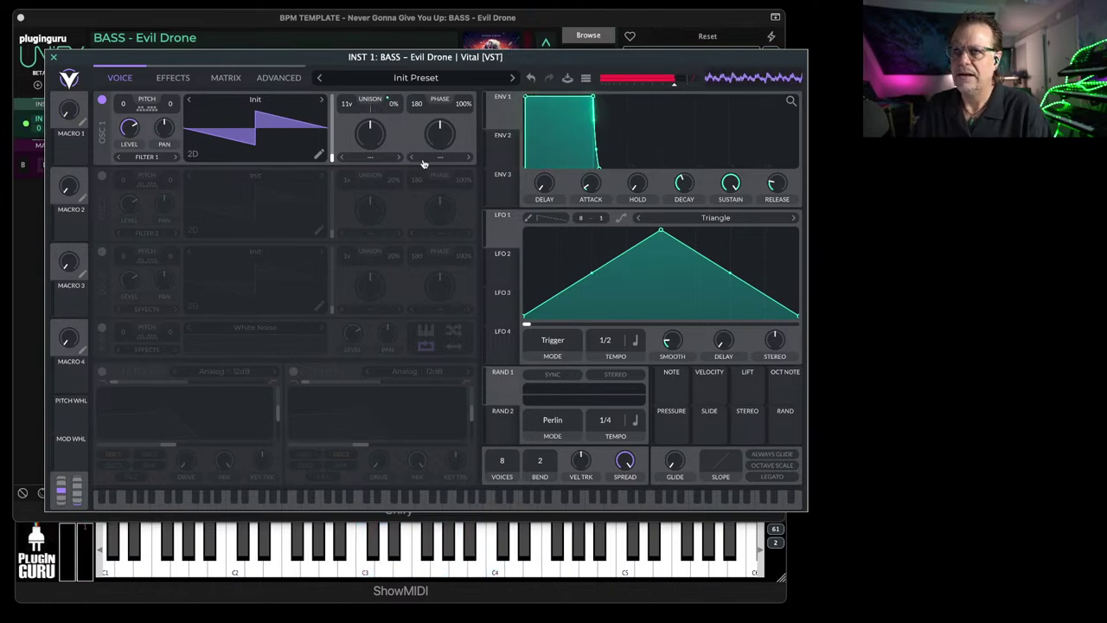
pyautogui.rightClick(394, 107)
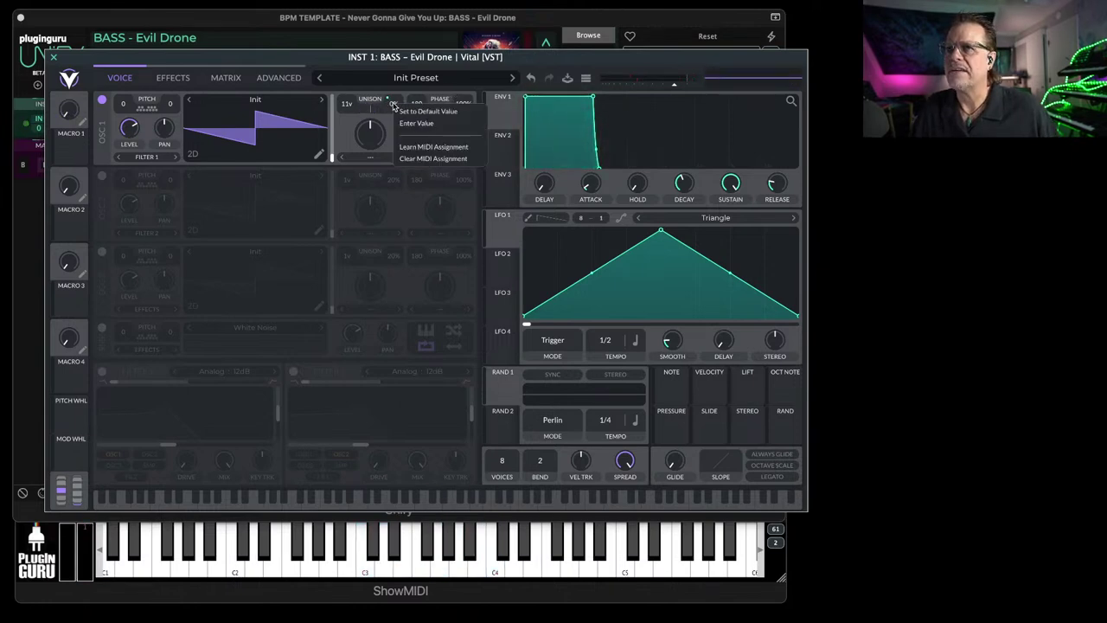
pyautogui.click(425, 161)
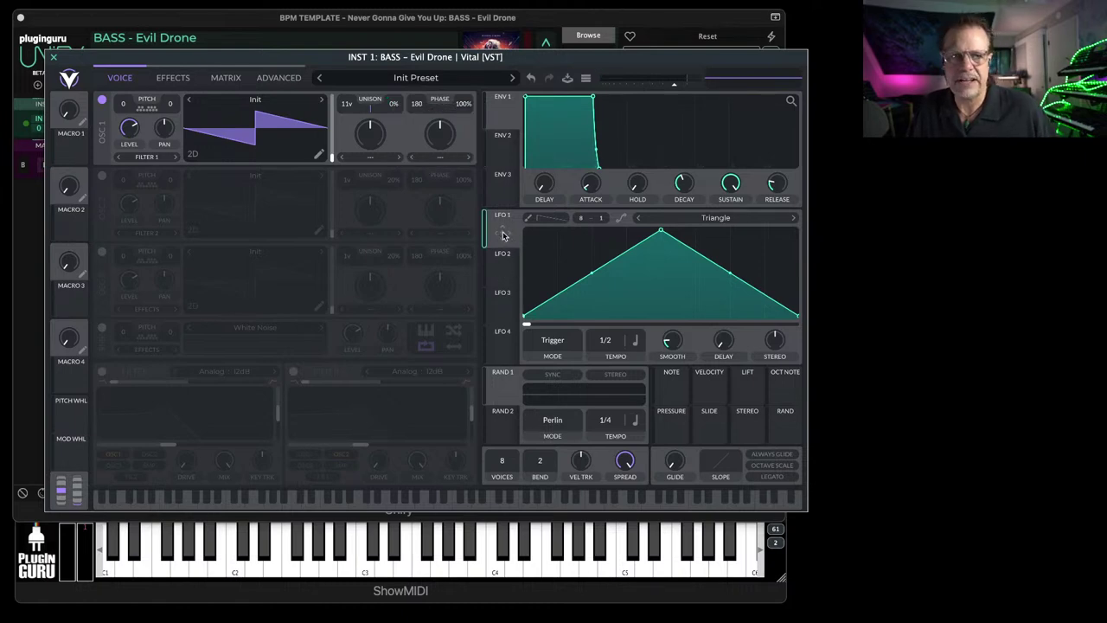
# Enable Filter 1 and use LFO 1 to modulate both OSC 1's unison detune and Filter 1's cutoff.
pyautogui.moveTo(505, 235); pyautogui.dragTo(395, 115)
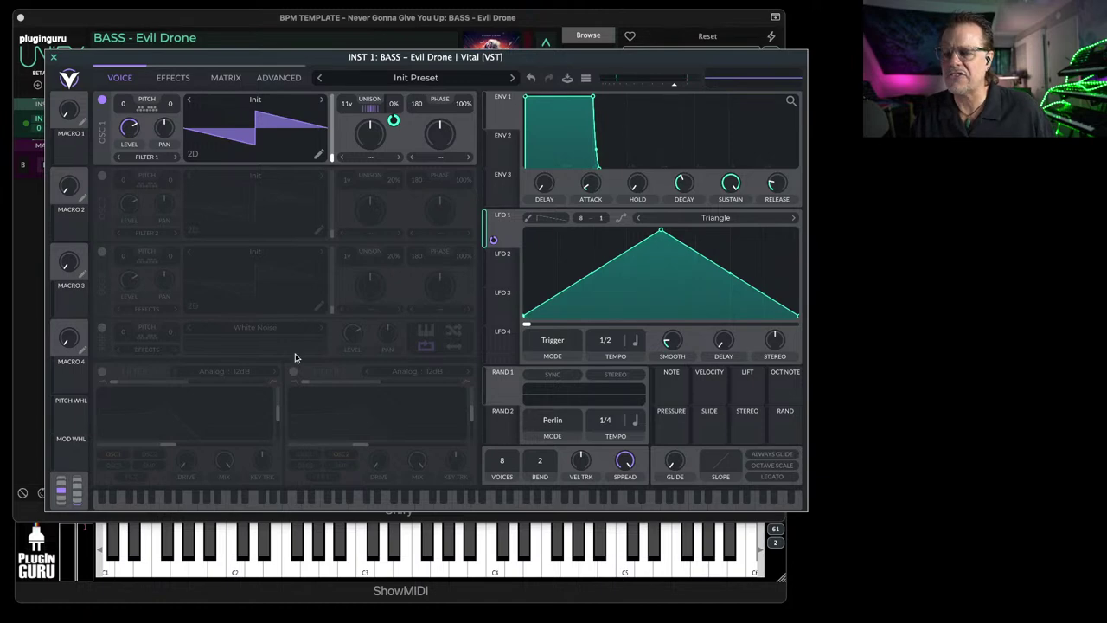
pyautogui.click(102, 372)
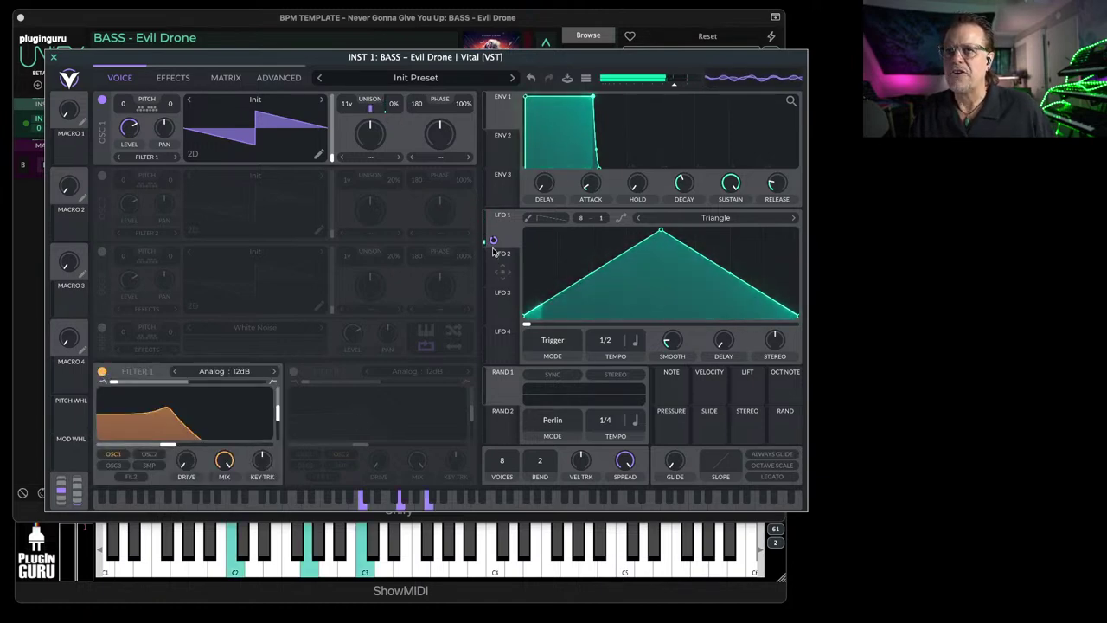
pyautogui.moveTo(493, 240); pyautogui.dragTo(235, 433)
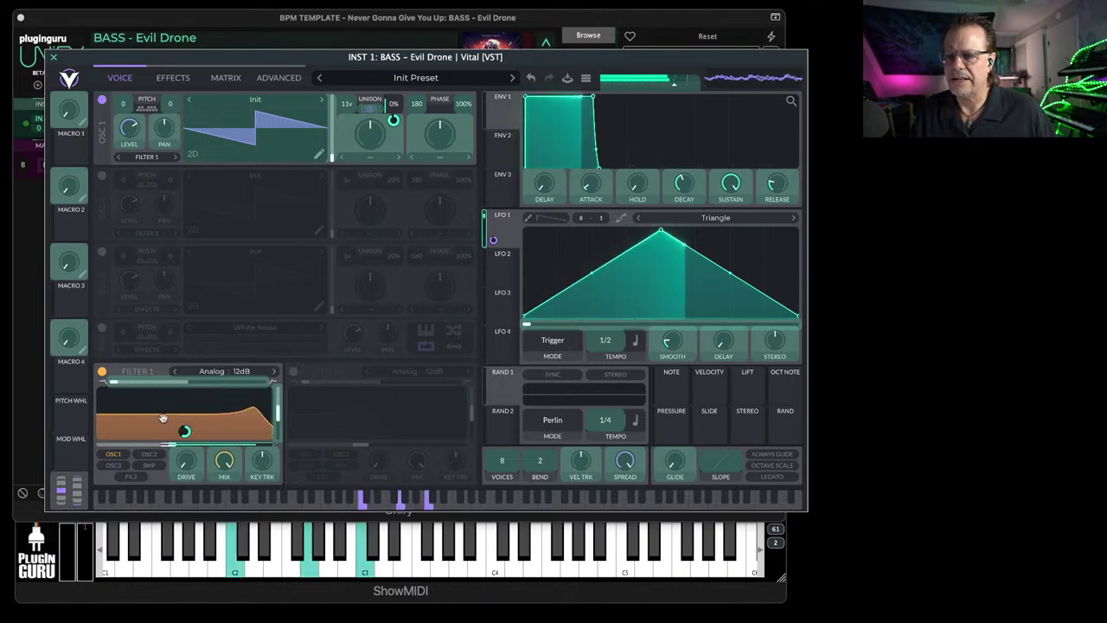
pyautogui.moveTo(162, 418); pyautogui.dragTo(212, 408)
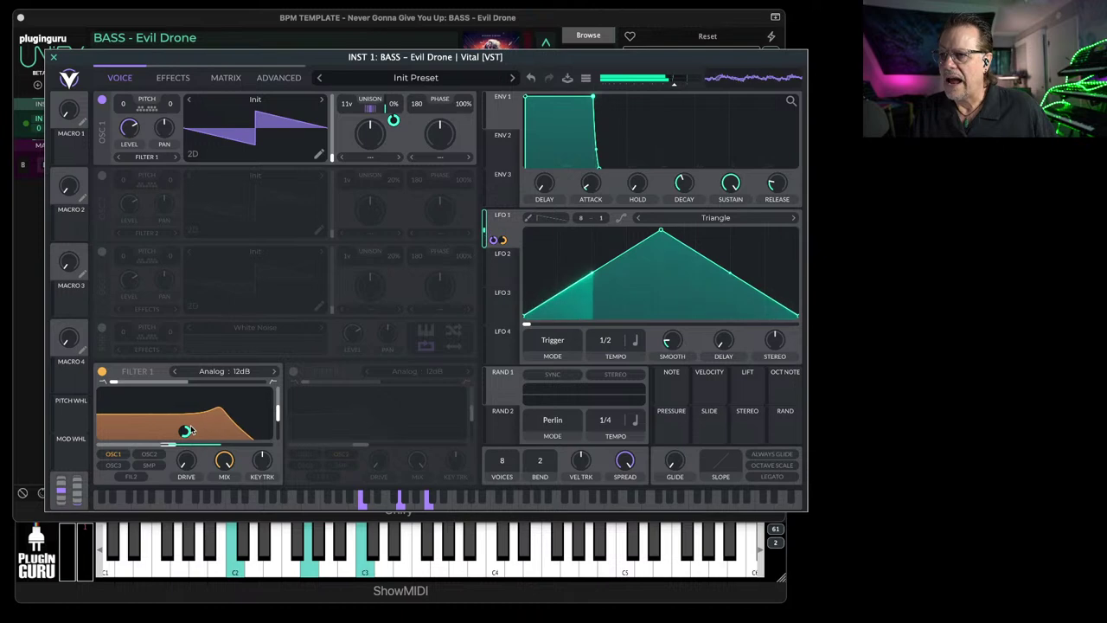
pyautogui.moveTo(186, 432)
pyautogui.moveTo(185, 432); pyautogui.dragTo(187, 432)
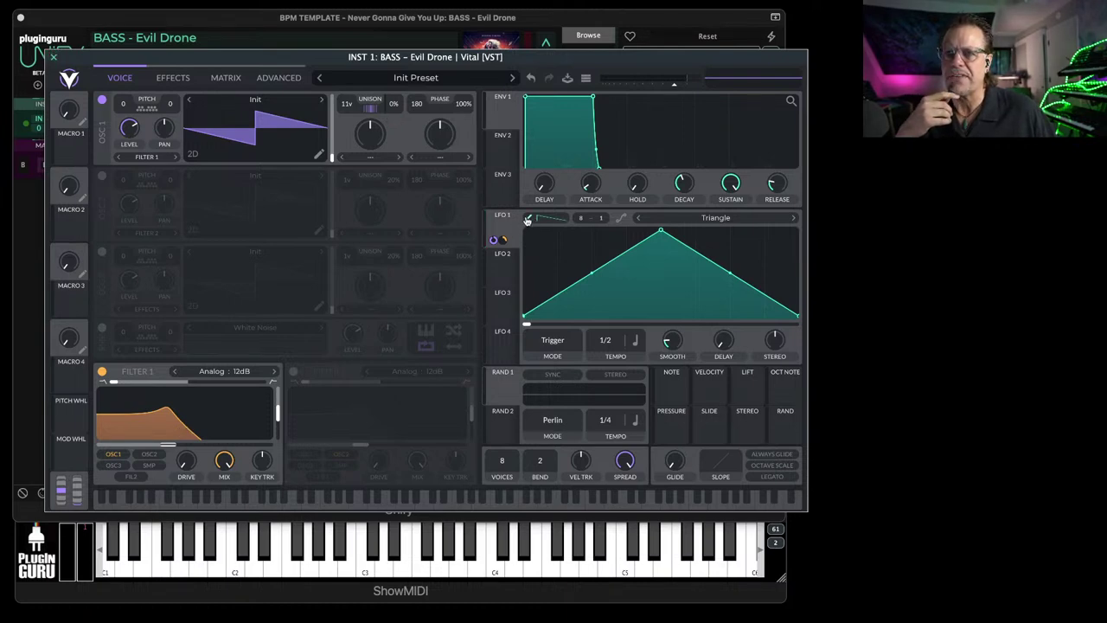
# Turn on LFO 1's paint mode with the Step pattern and paint a few level steps across its shape.
pyautogui.click(545, 220)
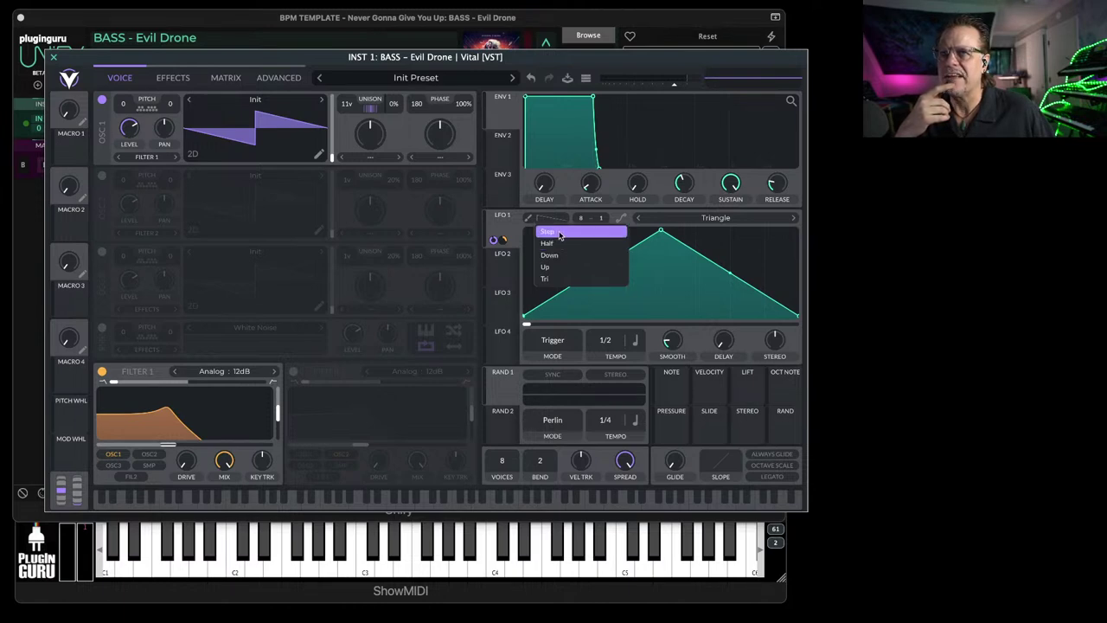
pyautogui.click(558, 232)
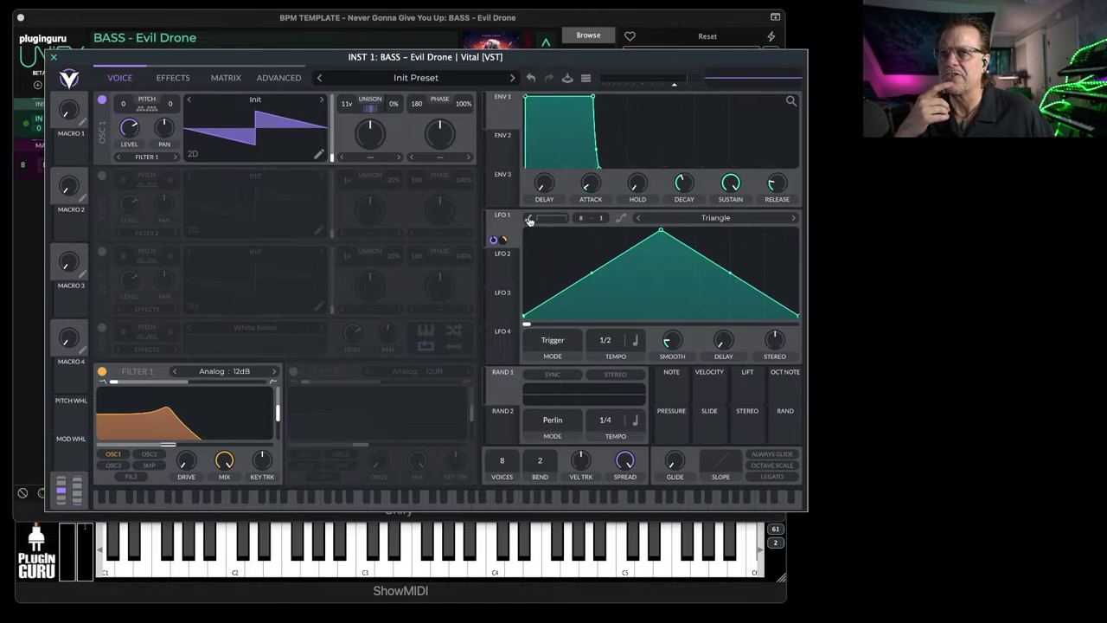
pyautogui.click(530, 221)
pyautogui.moveTo(532, 253)
pyautogui.mouseDown()
pyautogui.moveTo(678, 268)
pyautogui.moveTo(780, 246)
pyautogui.moveTo(646, 246)
pyautogui.moveTo(588, 244)
pyautogui.mouseUp()
# Change LFO 1's paint pattern to Down, set its X grid to 16, and paint falling ramps of varying height across the shape.
pyautogui.click(551, 217)
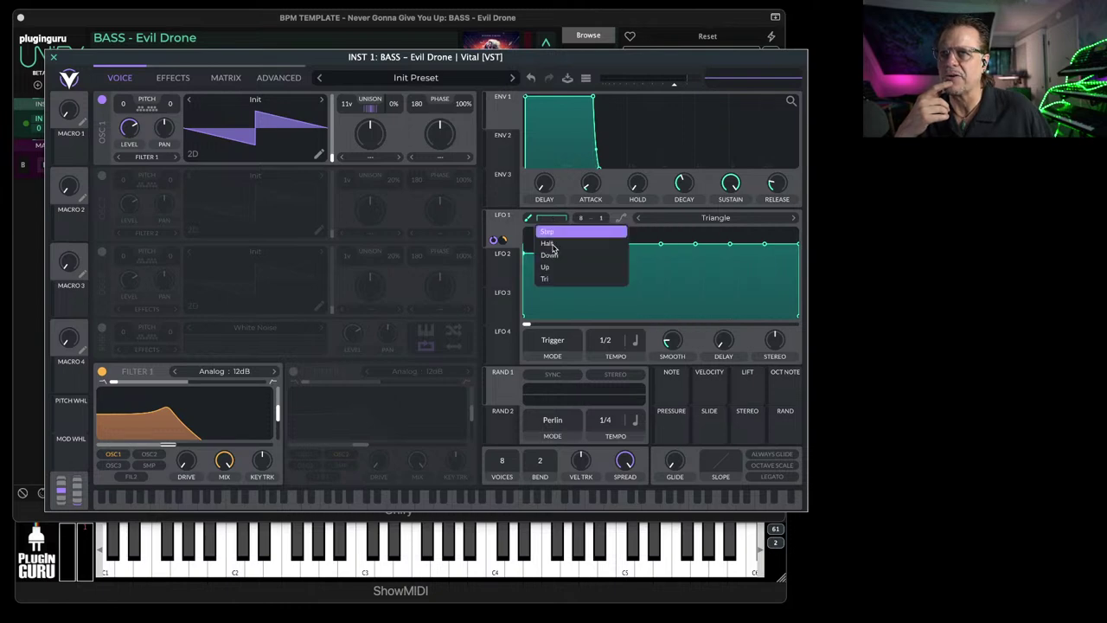
pyautogui.click(549, 254)
pyautogui.click(540, 260)
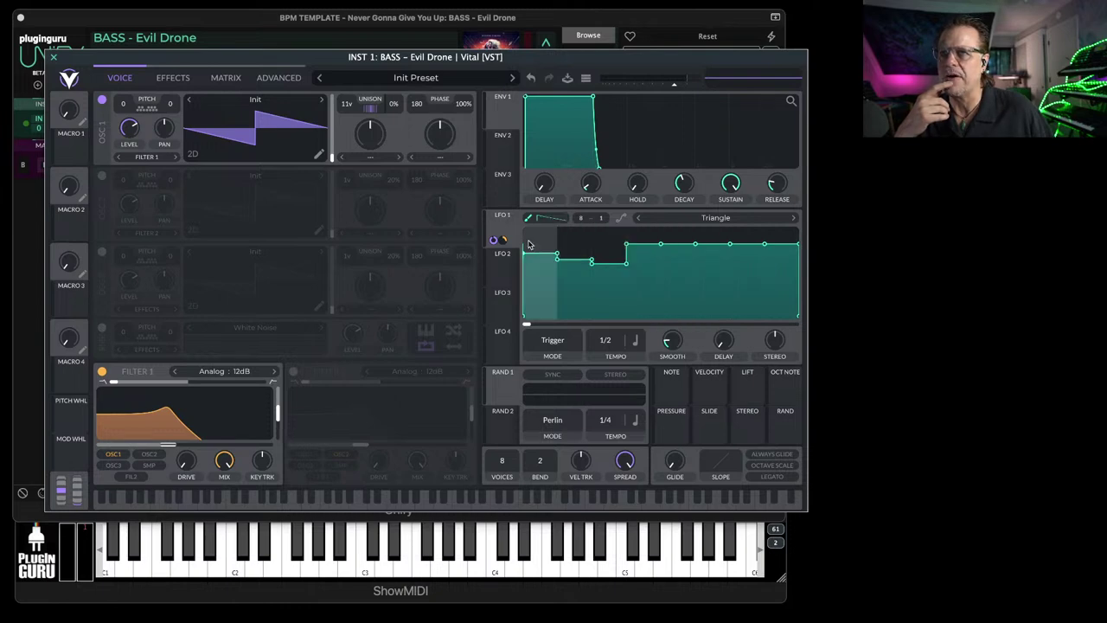
pyautogui.click(614, 248)
pyautogui.click(711, 255)
pyautogui.click(746, 255)
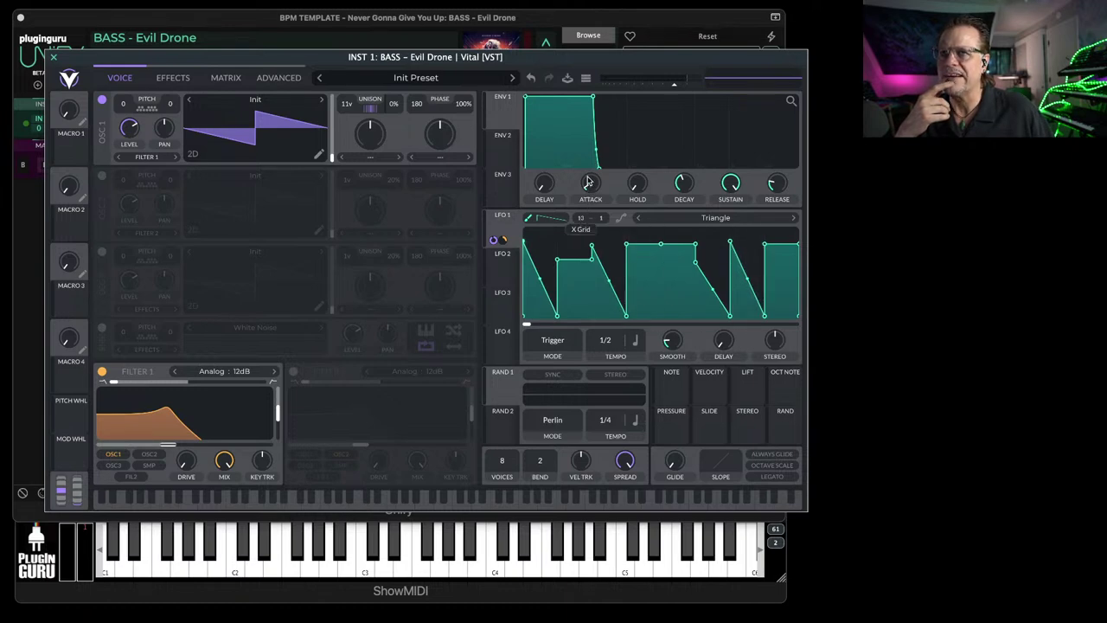
pyautogui.moveTo(563, 246); pyautogui.dragTo(772, 250)
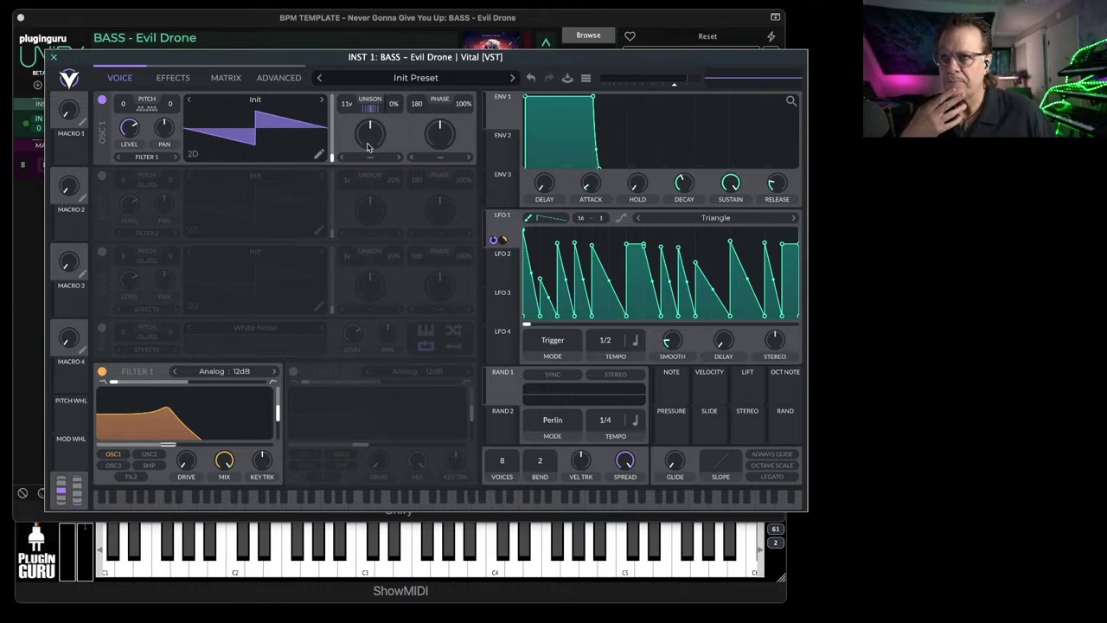
# Initialize the Vital preset again and change OSC 1's wavetable to Basic Shapes.
pyautogui.click(586, 78)
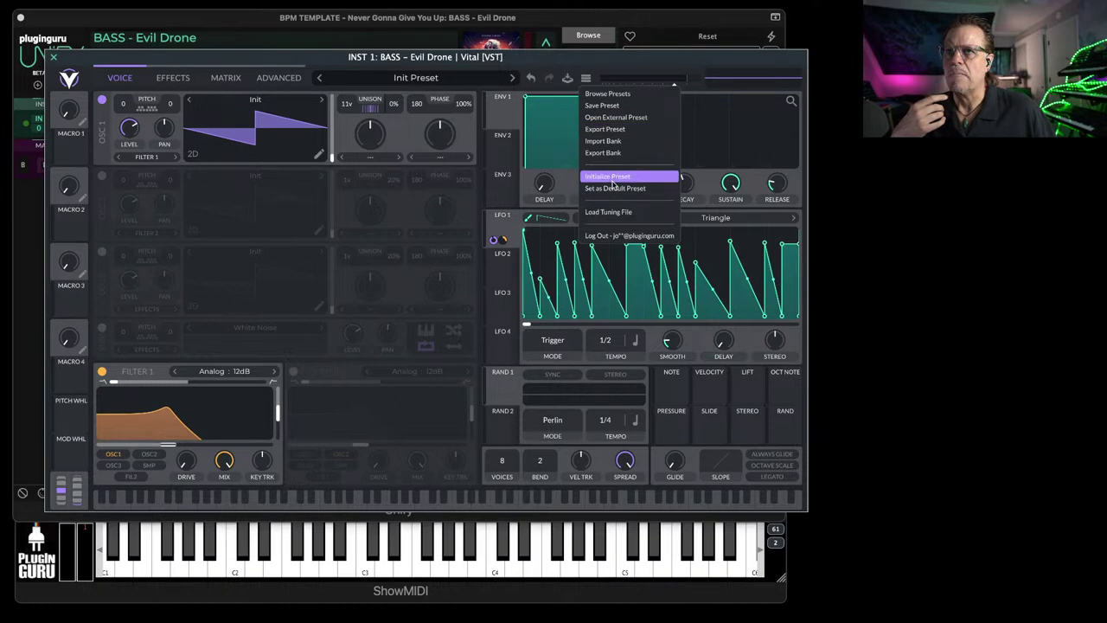
pyautogui.click(615, 178)
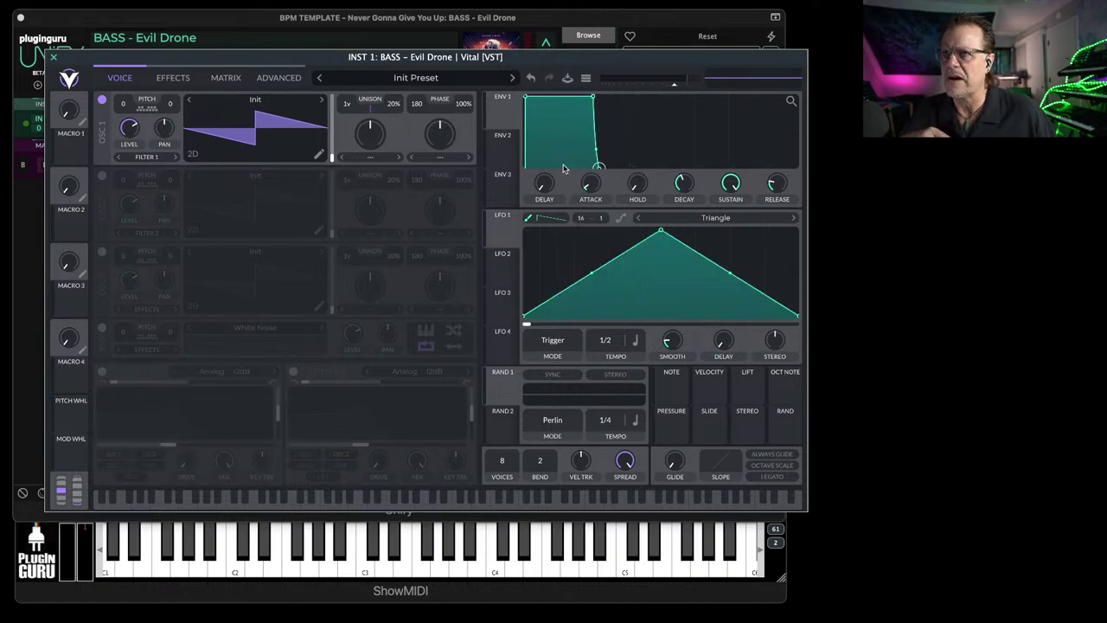
pyautogui.click(323, 101)
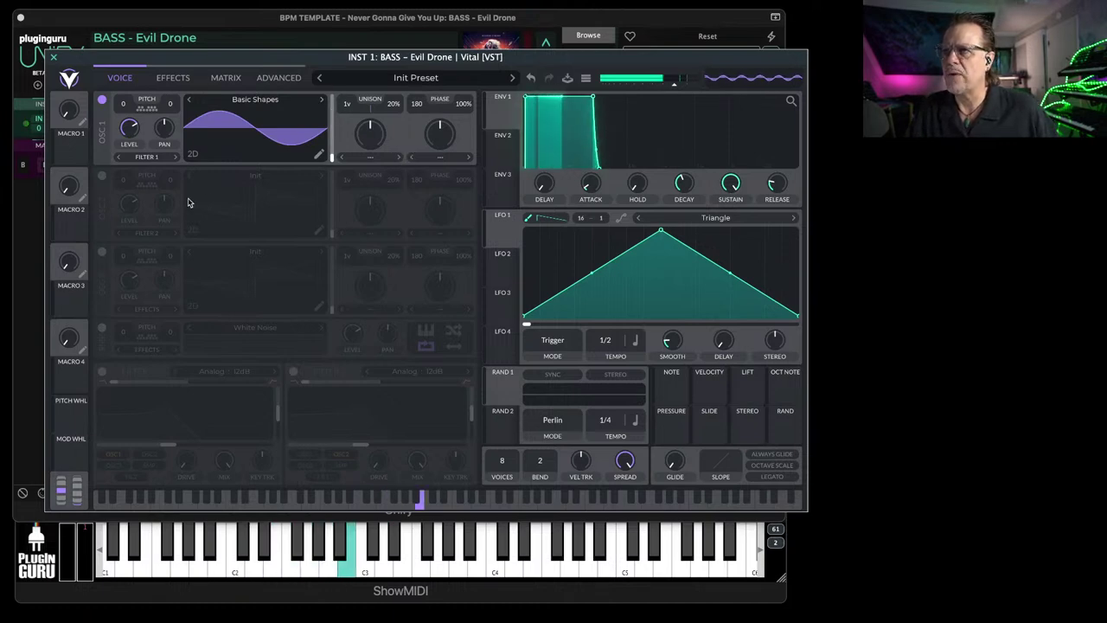
# Enable OSC 2 and set OSC 1's phase distortion to FM <- Osc 2 with a wave morph amount of 0%.
pyautogui.click(102, 176)
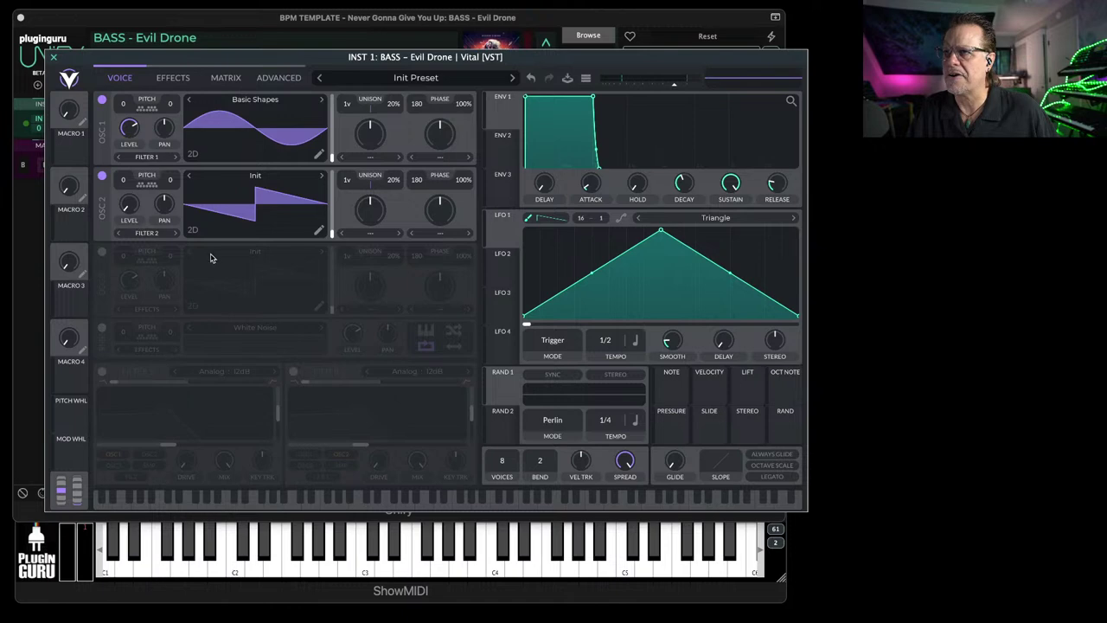
pyautogui.click(429, 162)
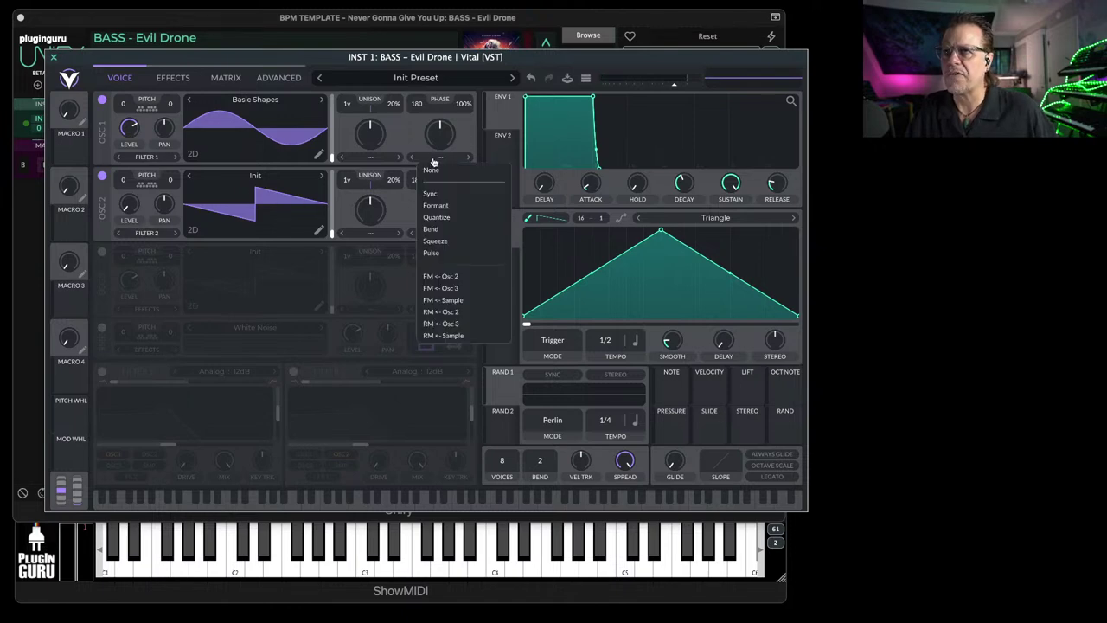
pyautogui.click(448, 277)
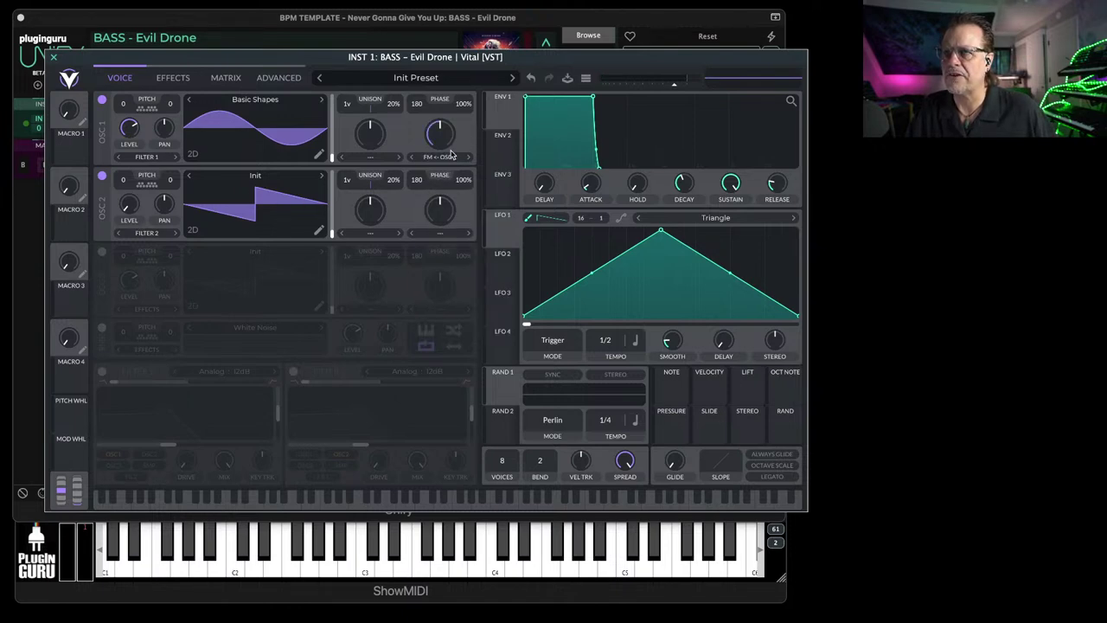
pyautogui.moveTo(439, 132); pyautogui.dragTo(436, 162)
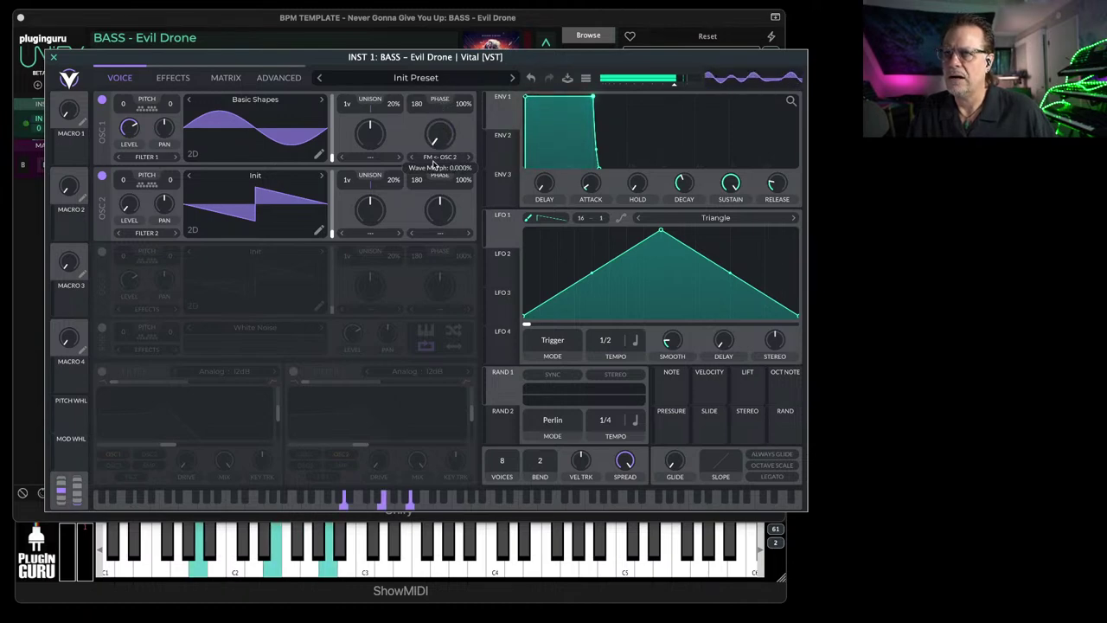
# Paint irregular falling ramps into LFO 1 and use it to modulate OSC 1's FM amount.
pyautogui.moveTo(527, 228)
pyautogui.mouseDown()
pyautogui.moveTo(534, 285)
pyautogui.moveTo(662, 248)
pyautogui.moveTo(774, 259)
pyautogui.moveTo(567, 259)
pyautogui.moveTo(440, 130)
pyautogui.mouseUp()
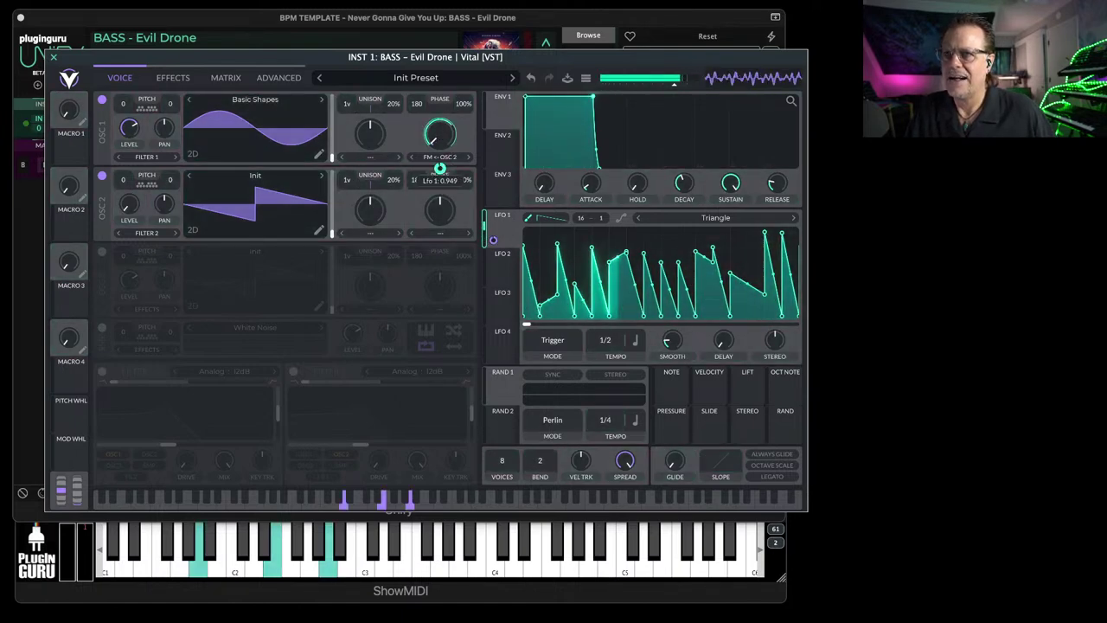
pyautogui.moveTo(440, 168)
pyautogui.mouseDown()
pyautogui.moveTo(439, 177)
pyautogui.moveTo(440, 155)
pyautogui.mouseUp()
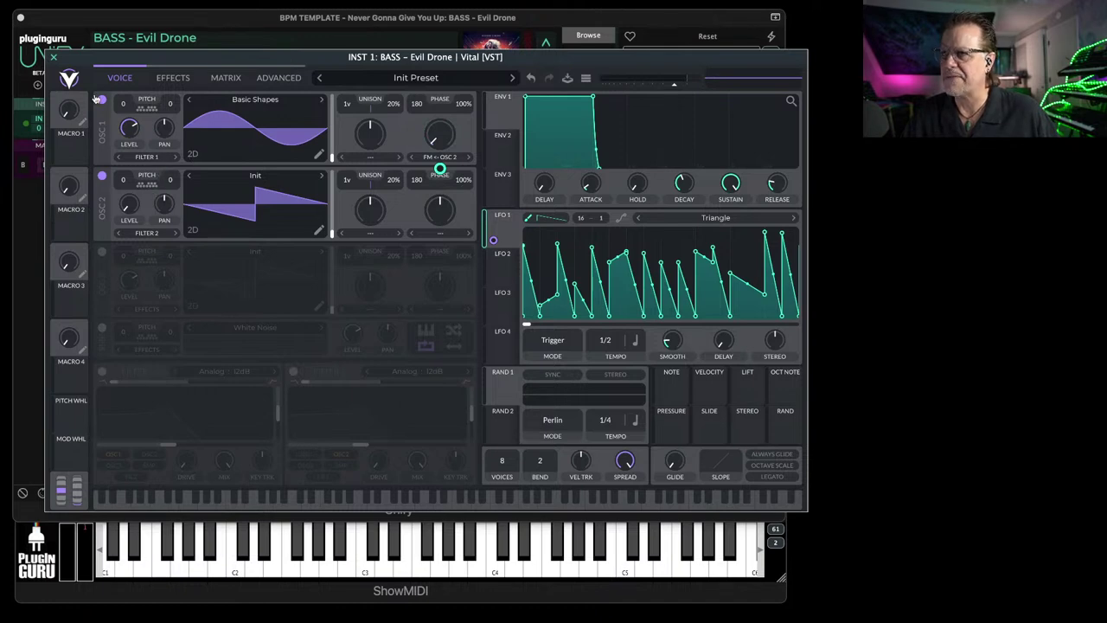
# Close the Vital editor and load the BASS - Outrun A patch from the Modern Cinema - Back to the 80s library.
pyautogui.click(54, 60)
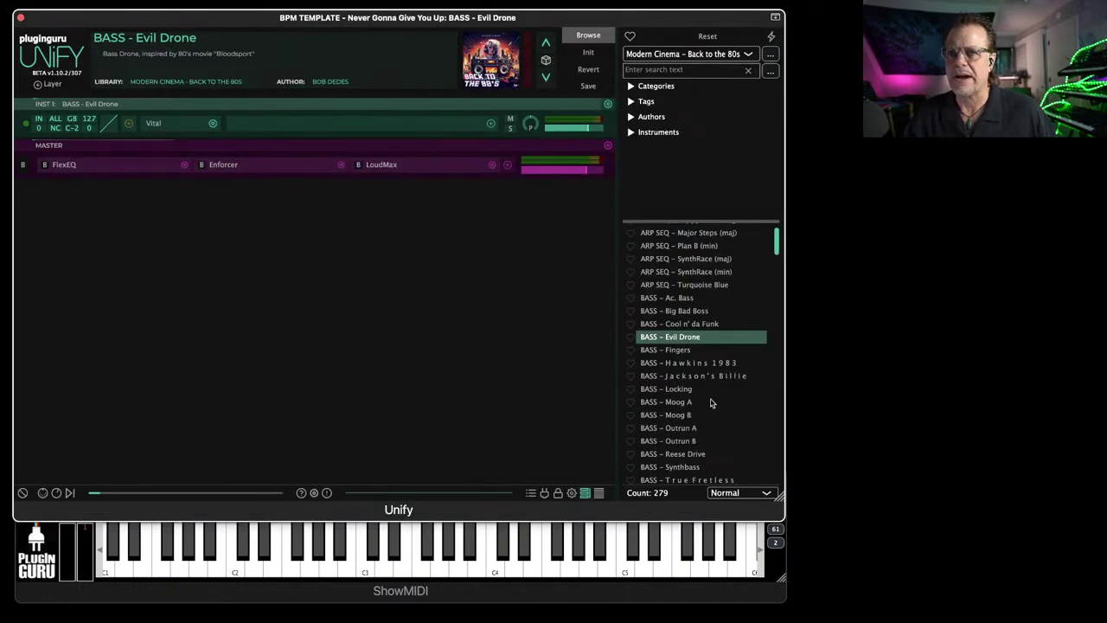
pyautogui.scroll(-3, 692, 394)
pyautogui.click(680, 378)
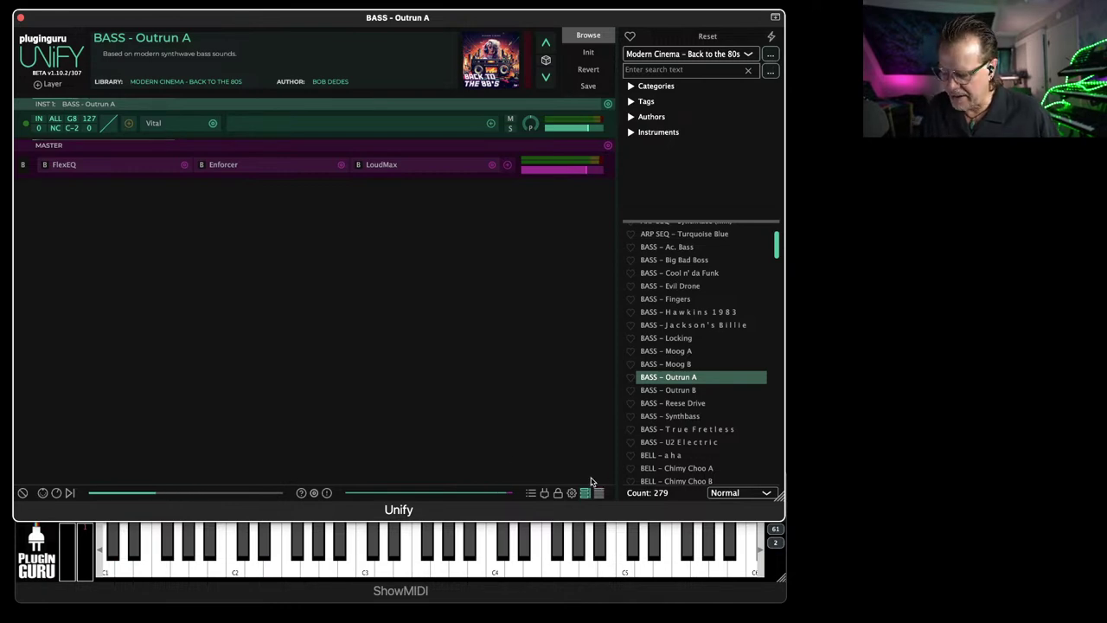
# View the Vital settings behind BASS - Outrun A, and load the BRS - Horns Downfall patch.
pyautogui.click(154, 123)
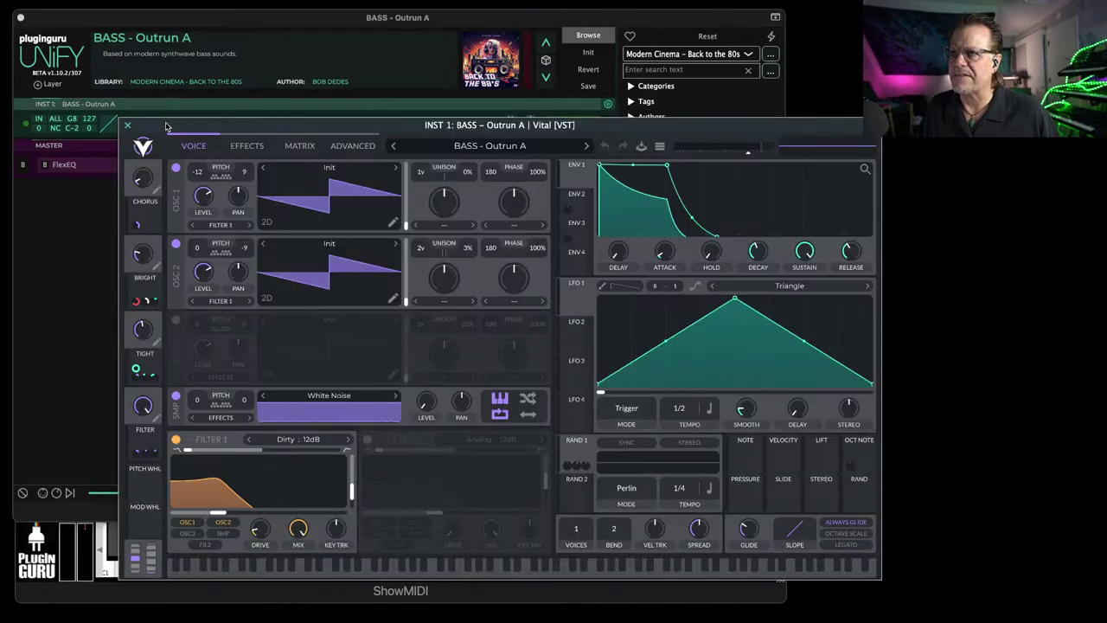
pyautogui.click(533, 239)
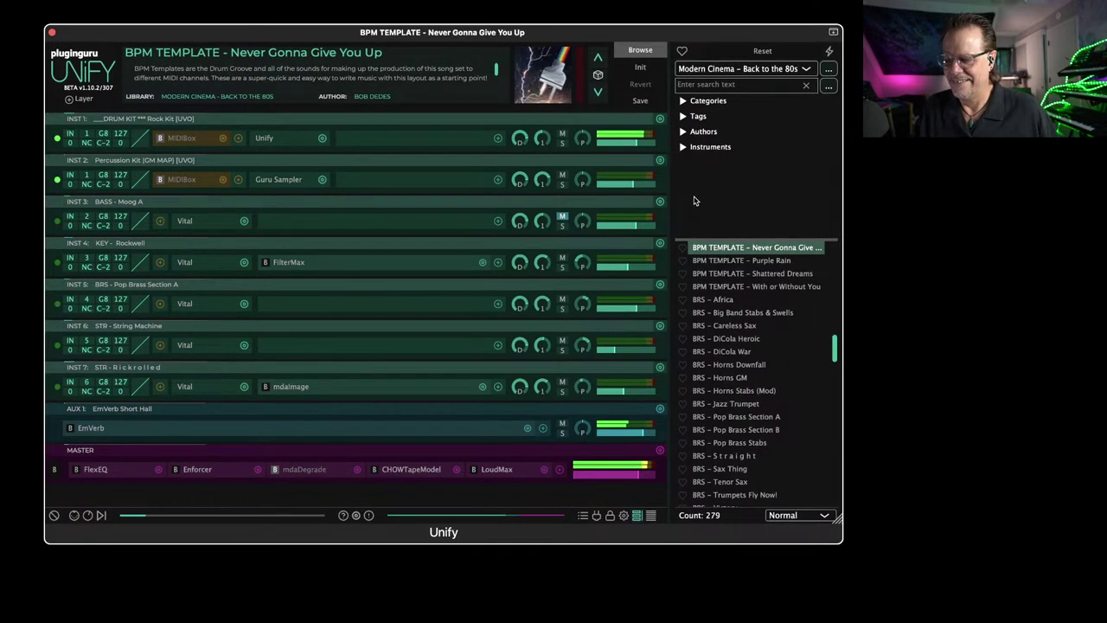
pyautogui.doubleClick(725, 367)
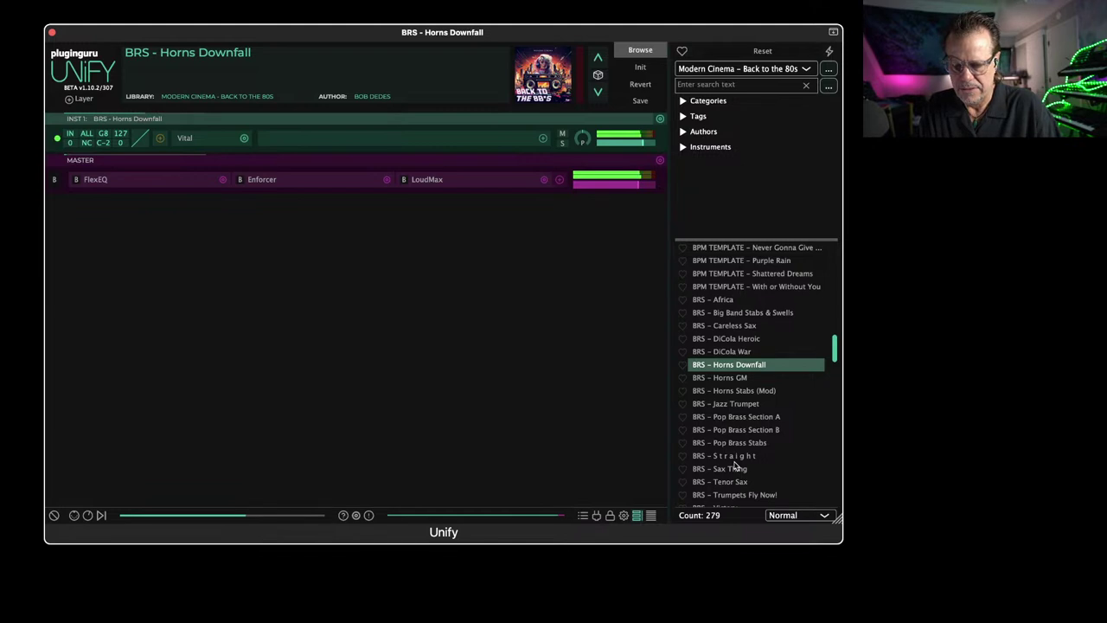
# Quit Zoom in the background while keeping Unify open.
pyautogui.press('super+Tab')
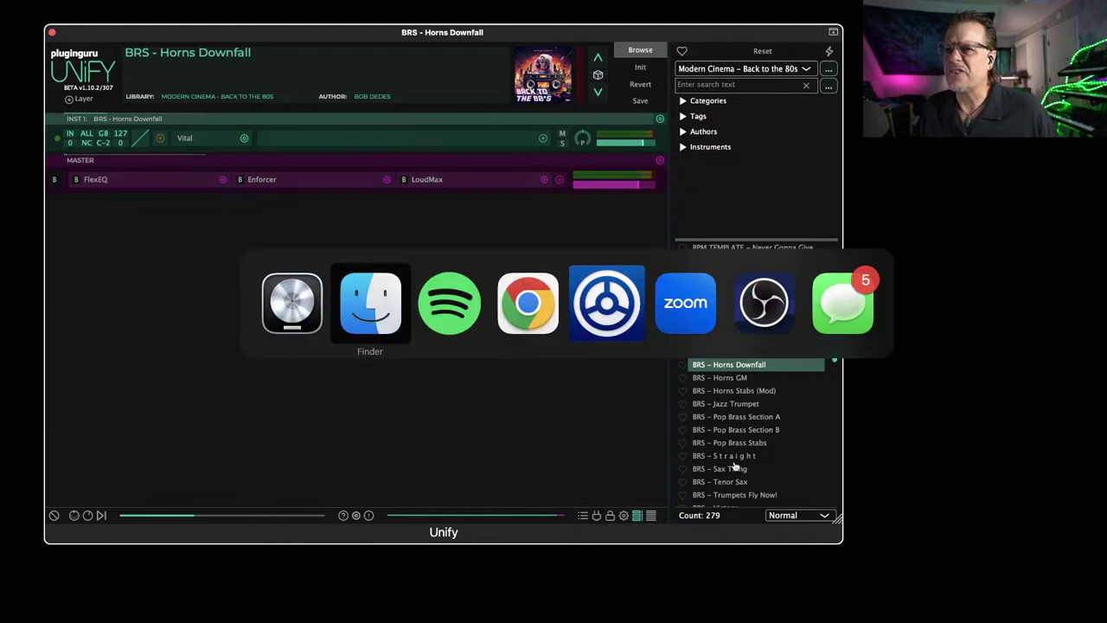
pyautogui.press('super+Tab')
pyautogui.press('super+Tab')
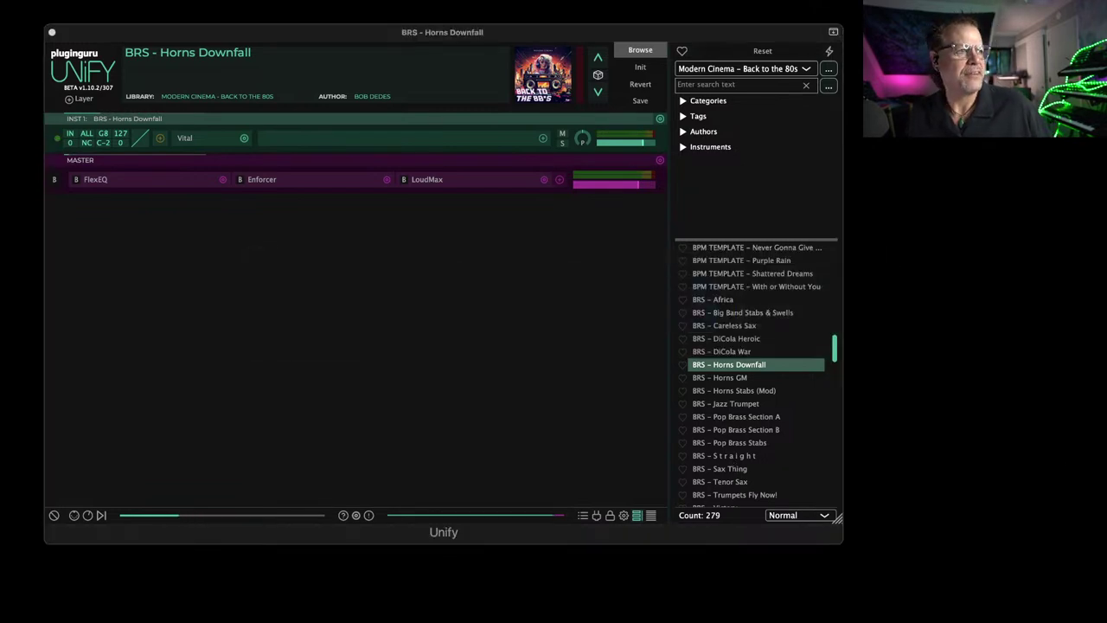
pyautogui.press('super+Tab')
pyautogui.press('super+Tab')
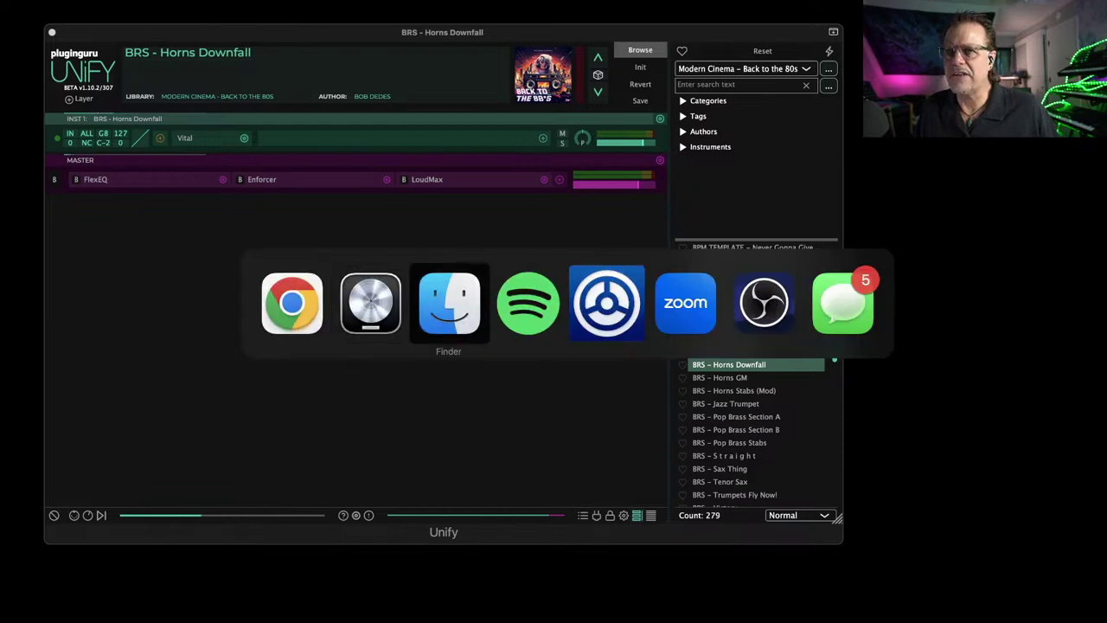
pyautogui.press('super+Tab')
pyautogui.press('super+Tab')
pyautogui.press('super+Tab')
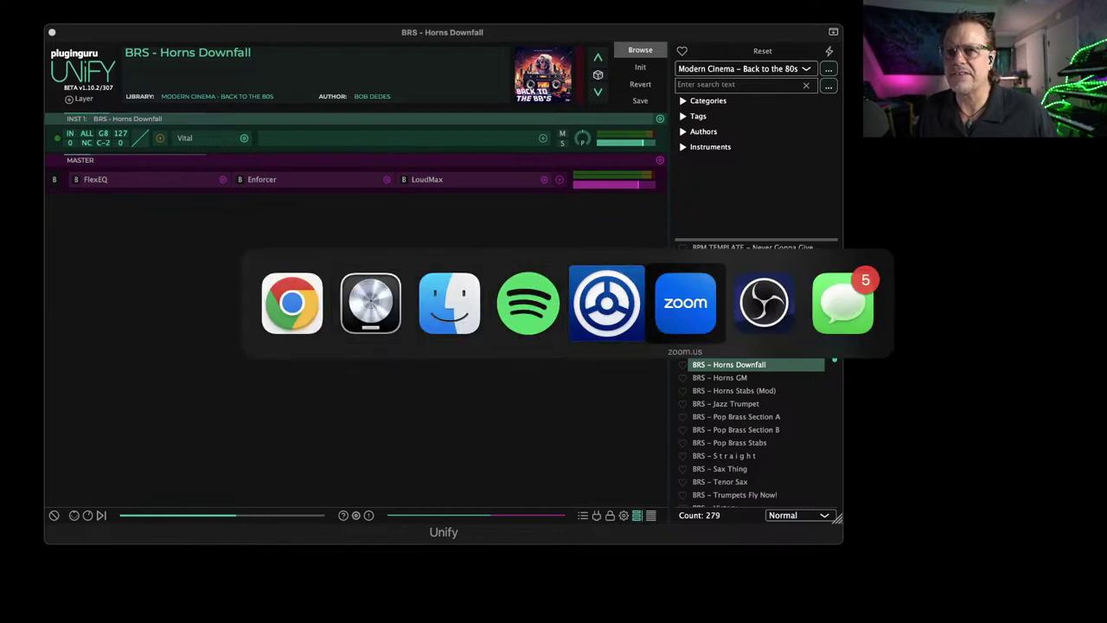
pyautogui.press('super+q')
# Quit the Messages app running in the background.
pyautogui.press('super+Tab')
pyautogui.press('super+Tab')
pyautogui.press('super+Tab')
pyautogui.press('super+Tab')
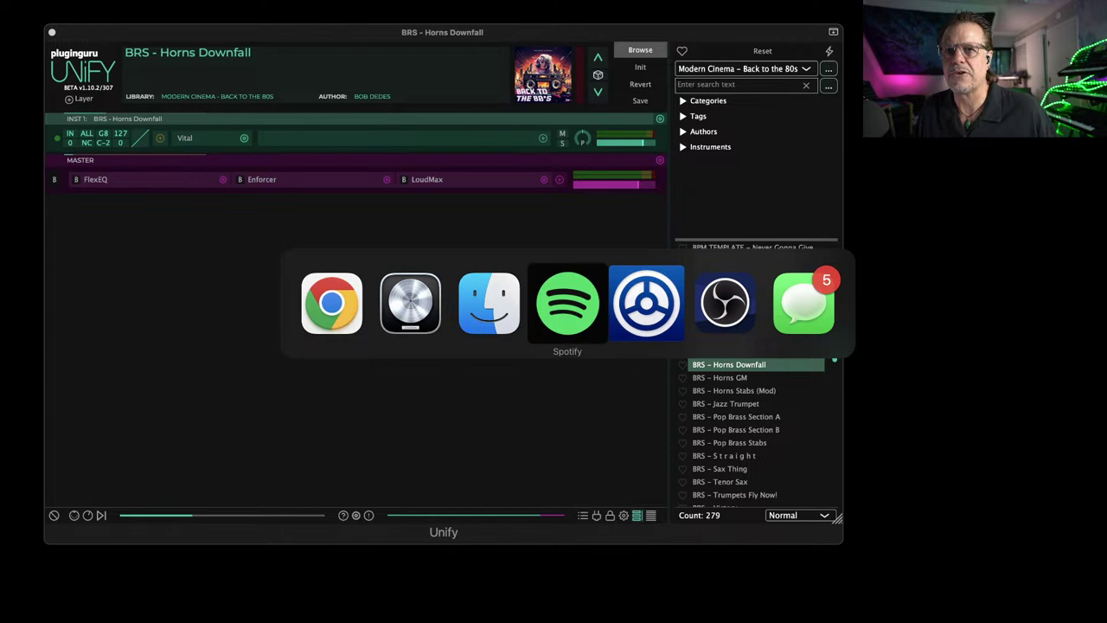
pyautogui.press('super+Tab')
pyautogui.press('super+Tab')
pyautogui.press('super+Tab')
pyautogui.press('super+q')
# Quit Spotify and the background app with the blue wheel icon, leaving Chrome, Logic, Finder and OBS running.
pyautogui.press('super+Tab')
pyautogui.press('super+Tab')
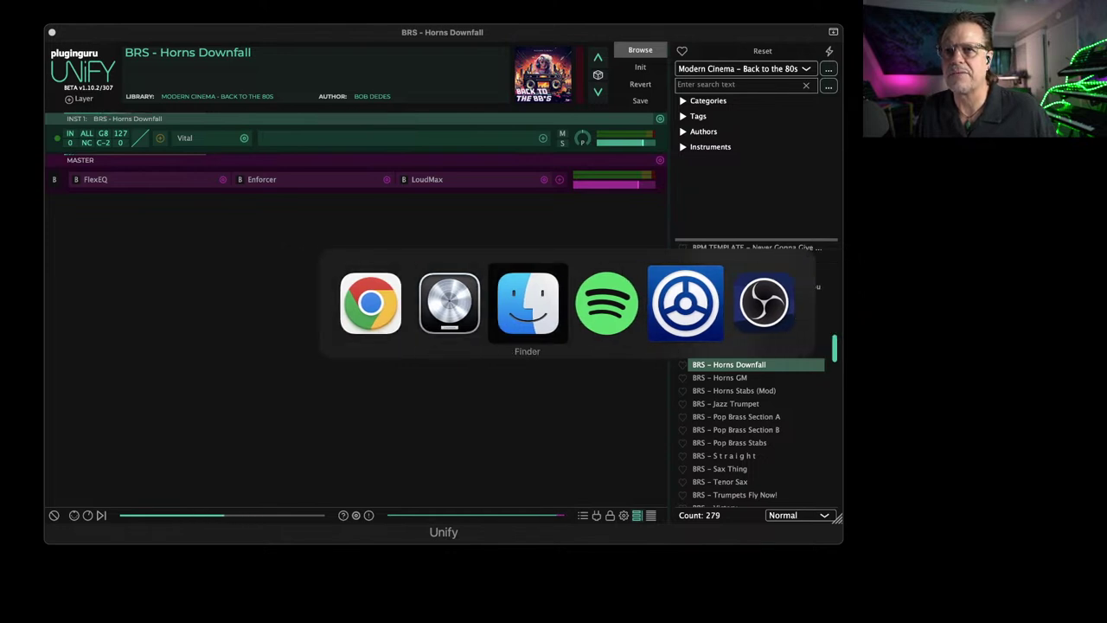
pyautogui.press('super+Tab')
pyautogui.press('super+Tab')
pyautogui.press('super+Tab')
pyautogui.press('super+Tab')
pyautogui.press('super+Tab')
pyautogui.press('super+Tab')
pyautogui.press('super+Tab')
pyautogui.press('super+Tab')
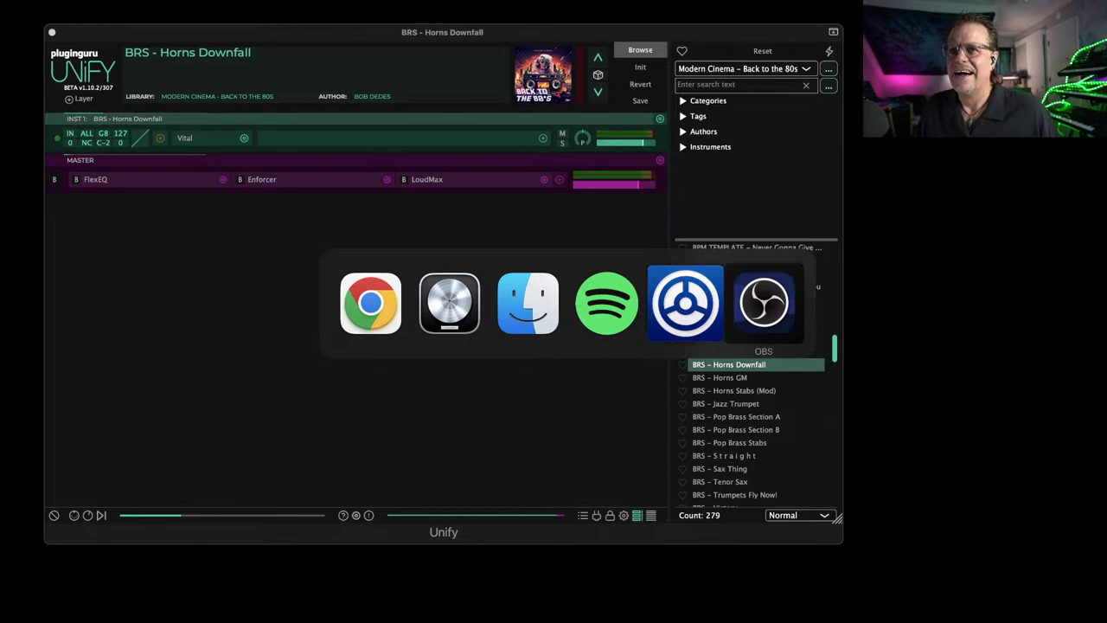
pyautogui.press('super+Tab')
pyautogui.press('super+Tab')
pyautogui.press('super+Tab')
pyautogui.press('super+Tab')
pyautogui.press('super+Tab')
pyautogui.press('super+q')
pyautogui.press('super+q')
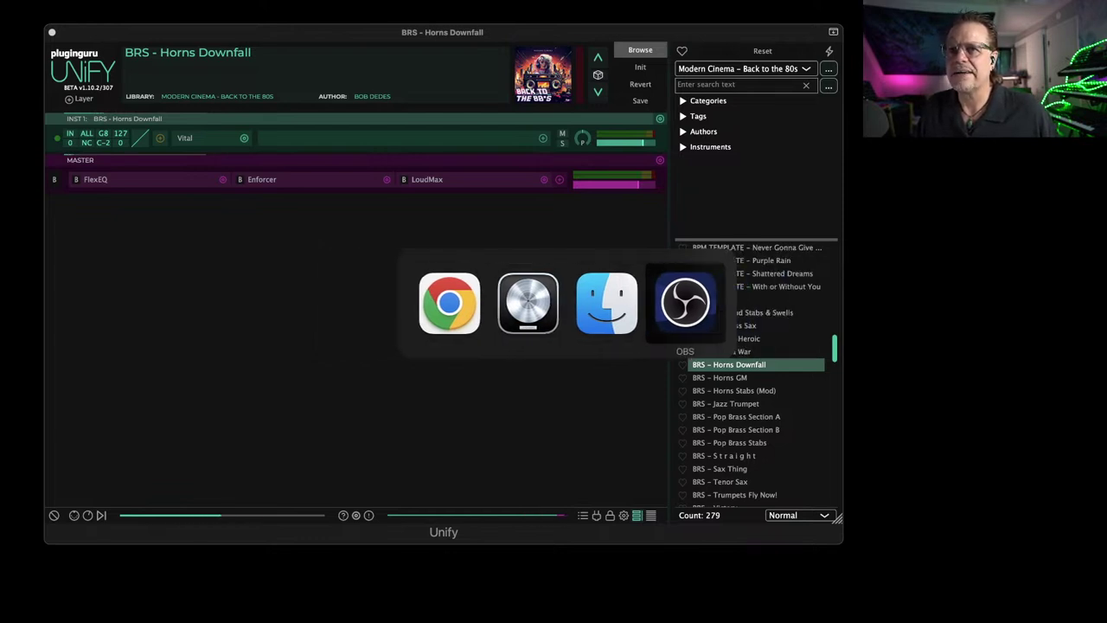
# Switch to Chrome and open the FM8 Toxic Power Bundle page from the banner on the PlugInGuru.com home page.
pyautogui.press('super+Tab')
pyautogui.press('super+Tab')
pyautogui.press('super+Tab')
pyautogui.press('super+Tab')
pyautogui.press('super+Tab')
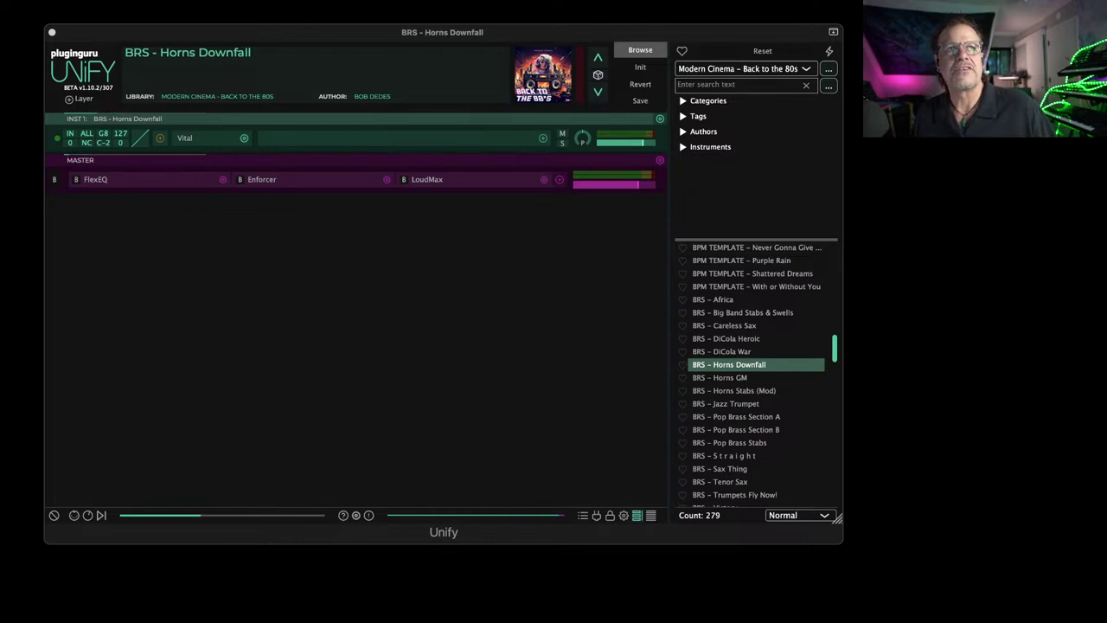
pyautogui.press('super+Tab')
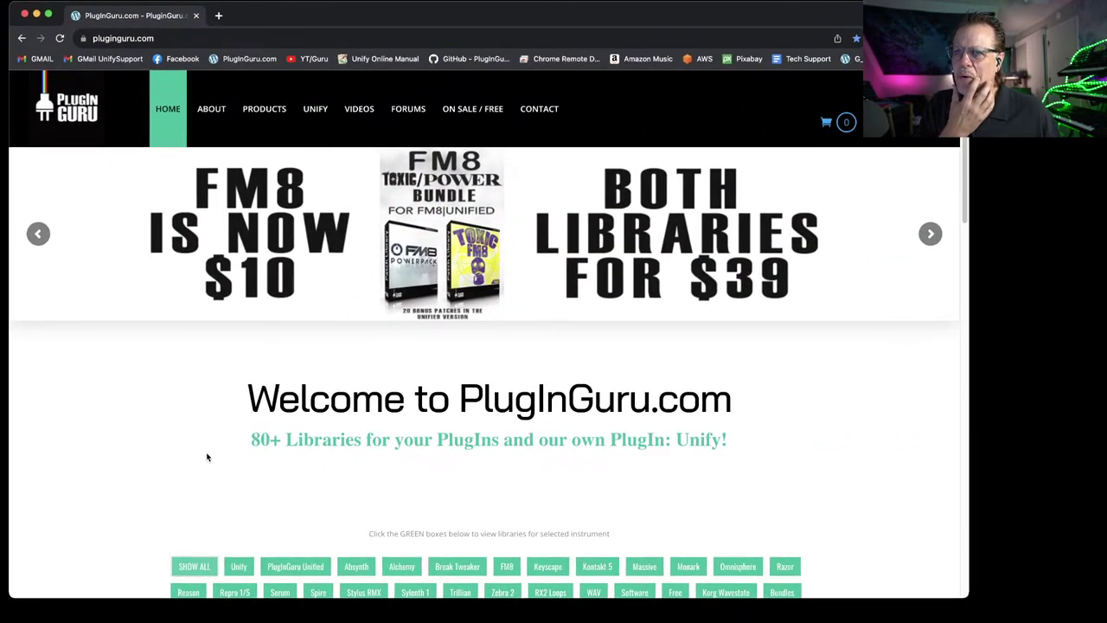
pyautogui.click(37, 235)
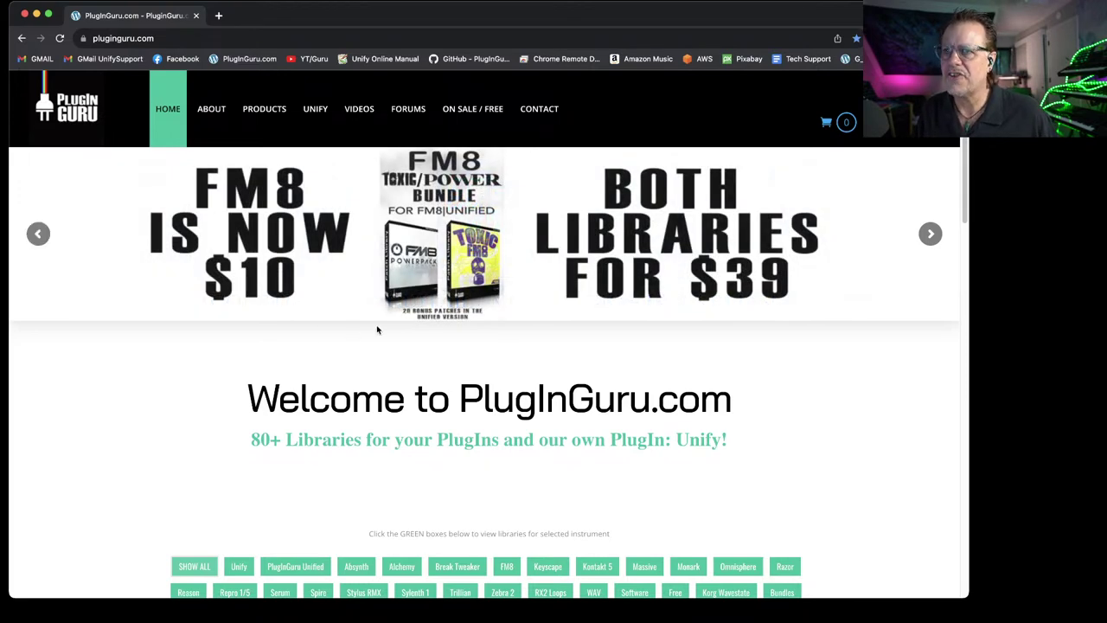
pyautogui.press('super+r')
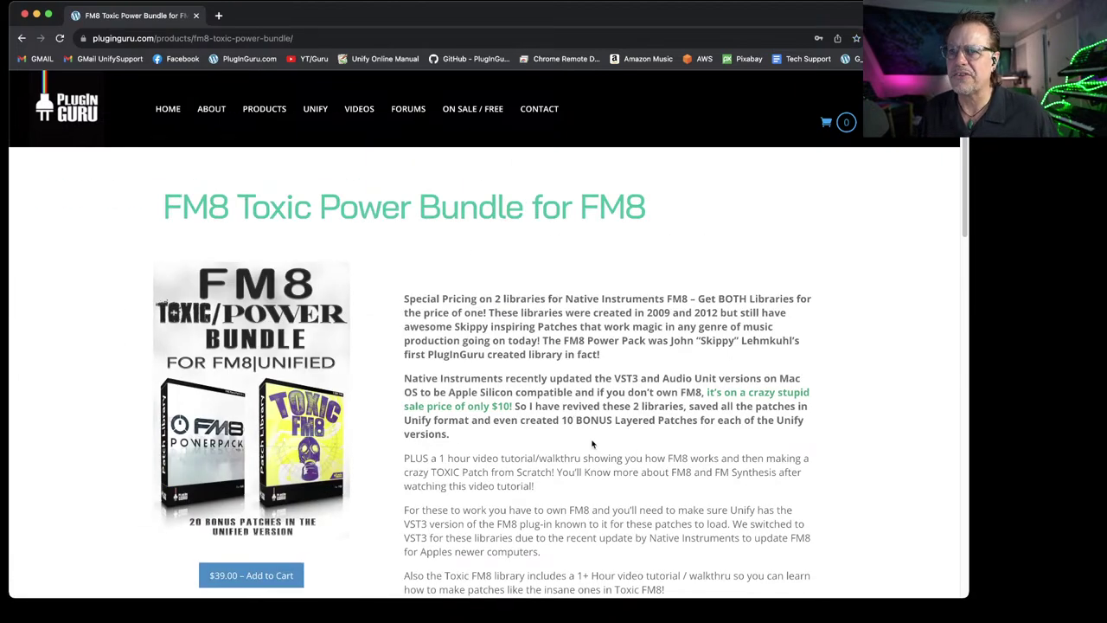
# View the linked FM8 offer on Plugin Boutique in a new tab, close it and review the bundle's description.
pyautogui.rightClick(482, 412)
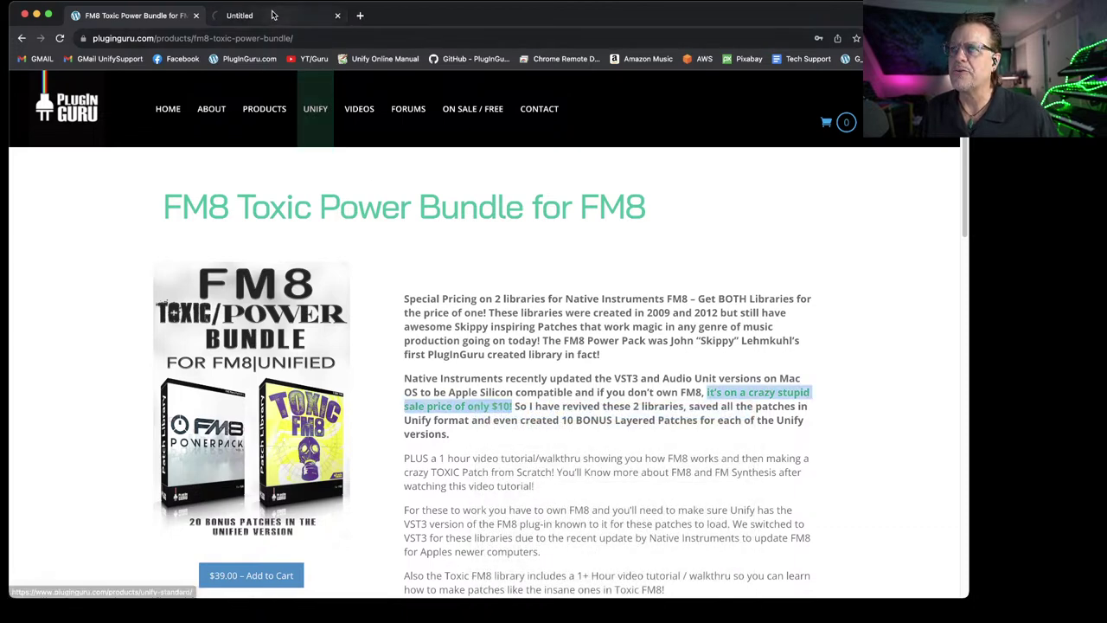
pyautogui.click(275, 17)
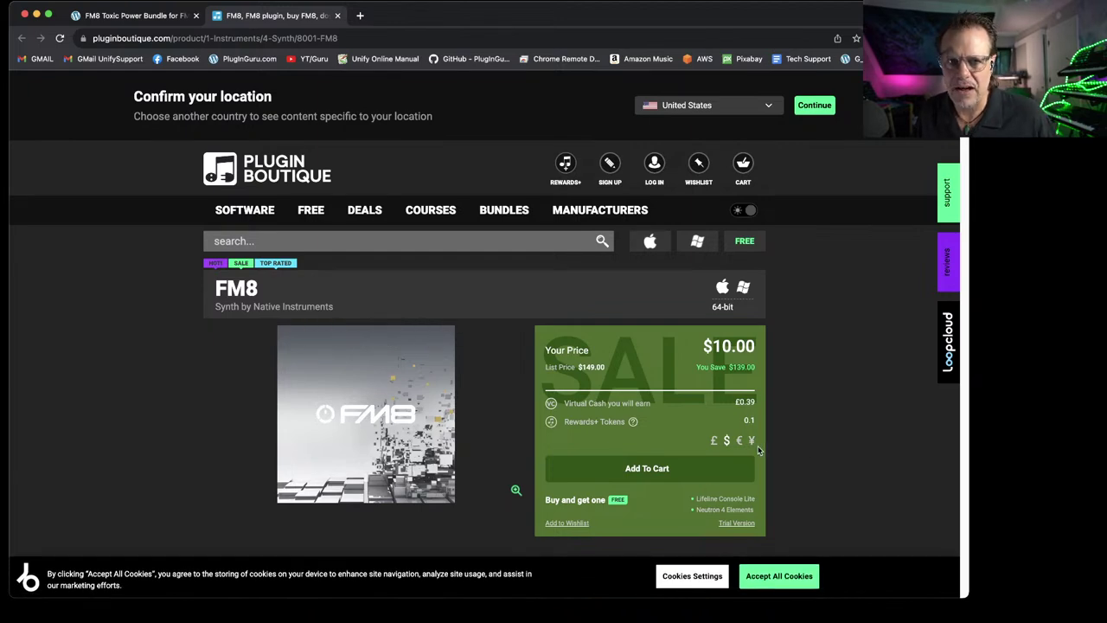
pyautogui.click(337, 16)
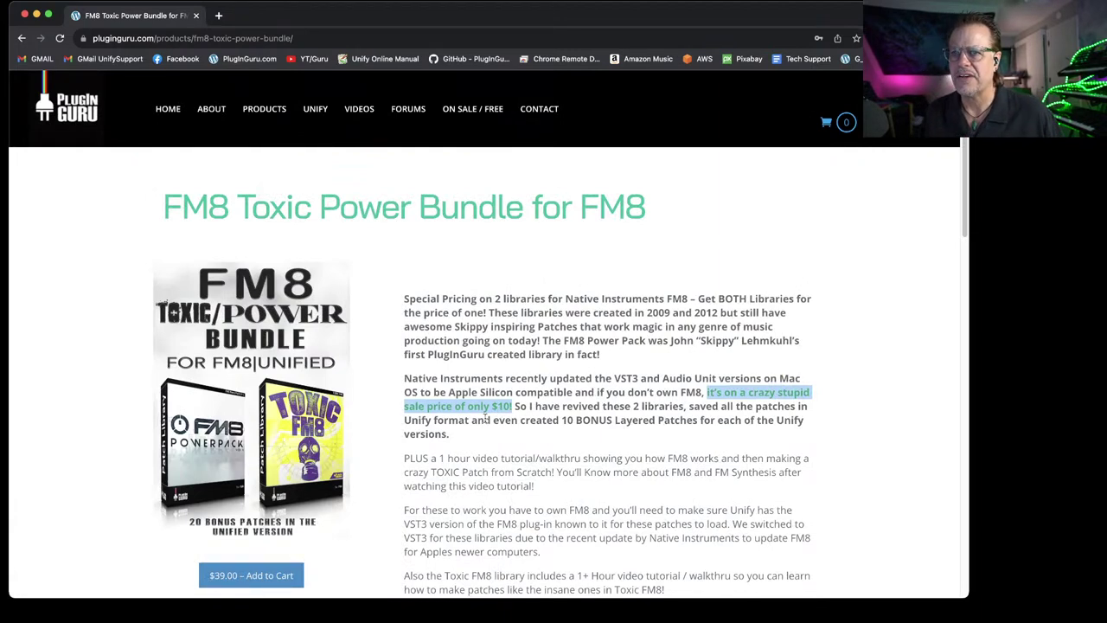
pyautogui.scroll(-2, 404, 413)
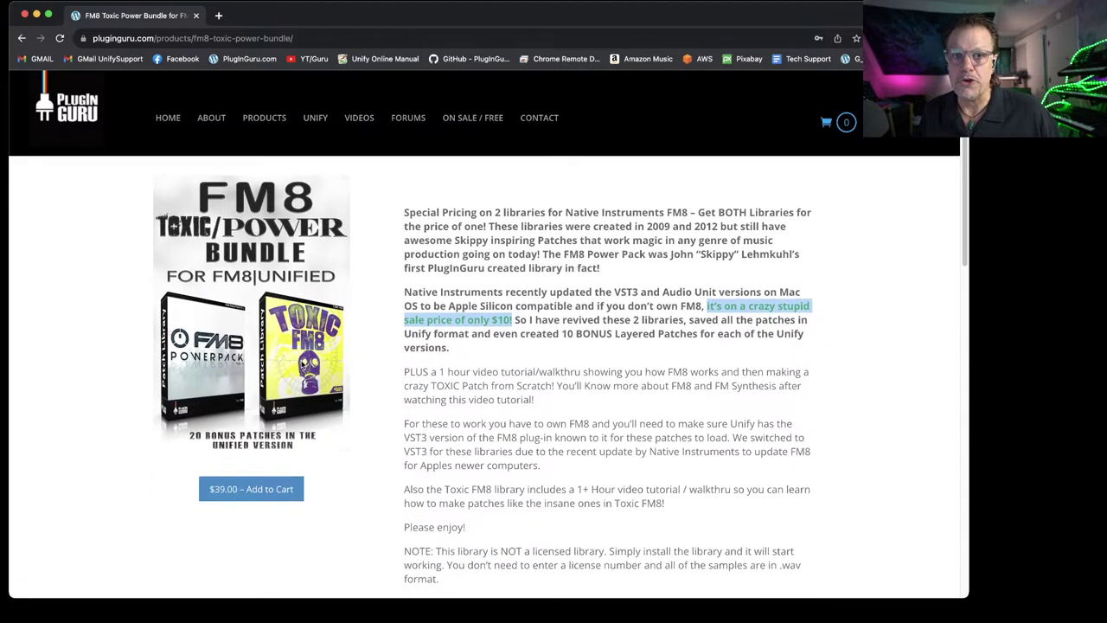
pyautogui.scroll(2, 309, 367)
pyautogui.scroll(-2, 286, 433)
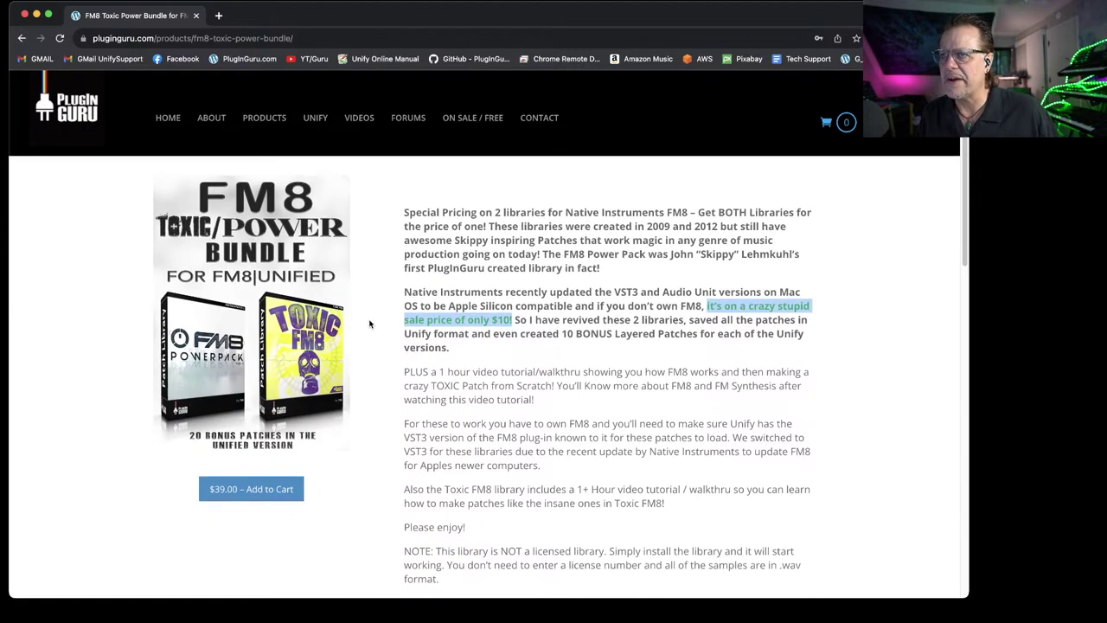
pyautogui.scroll(2, 370, 324)
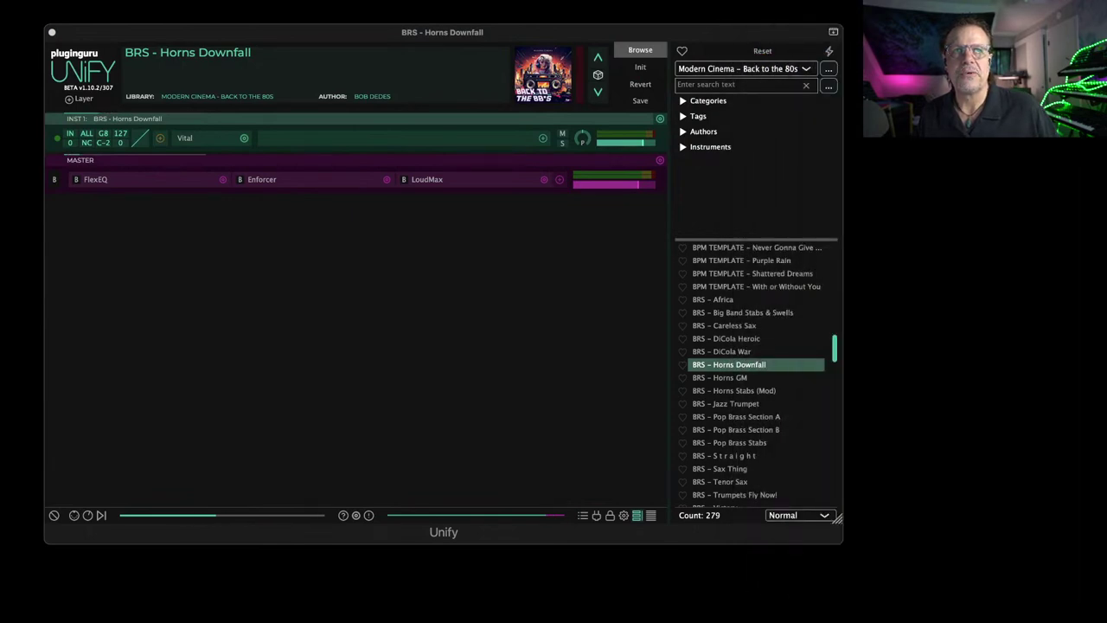
# Switch back to Unify, choose the PlugInGuru FM8 Power Pack V1 library and audition SYNTH - Huge Chord Stabs and SYNTH - Klassic Moment.
pyautogui.click(725, 69)
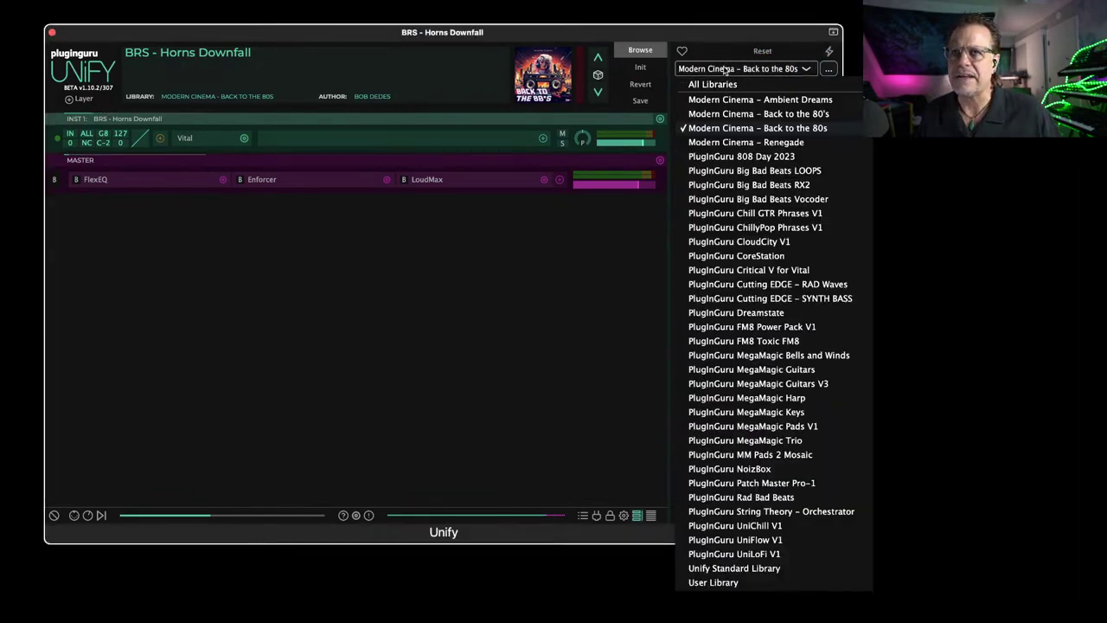
pyautogui.click(751, 327)
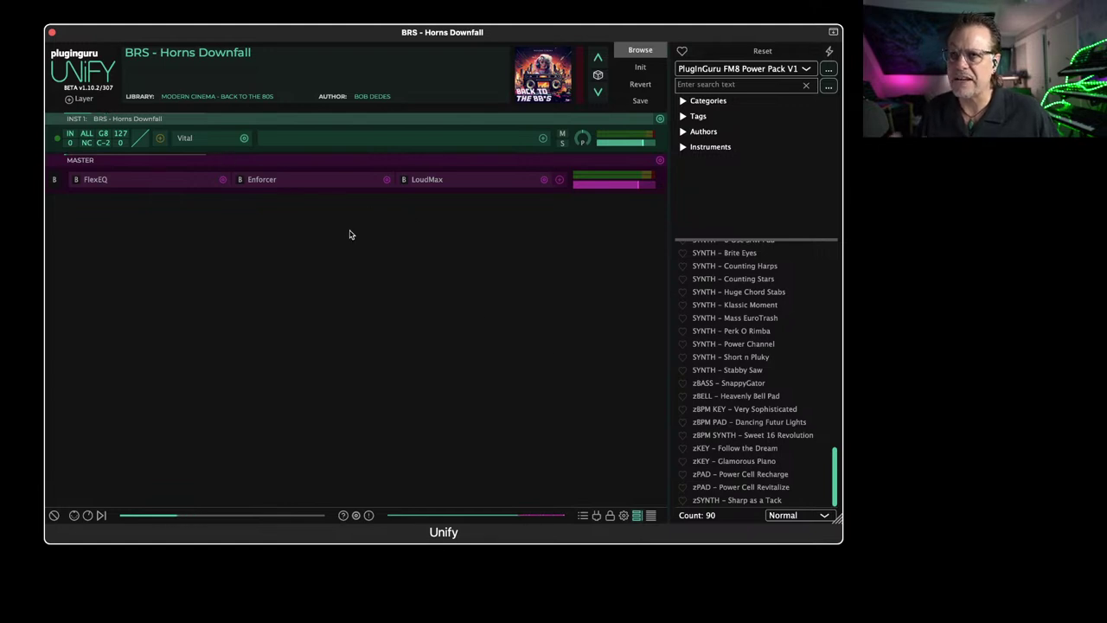
pyautogui.click(731, 294)
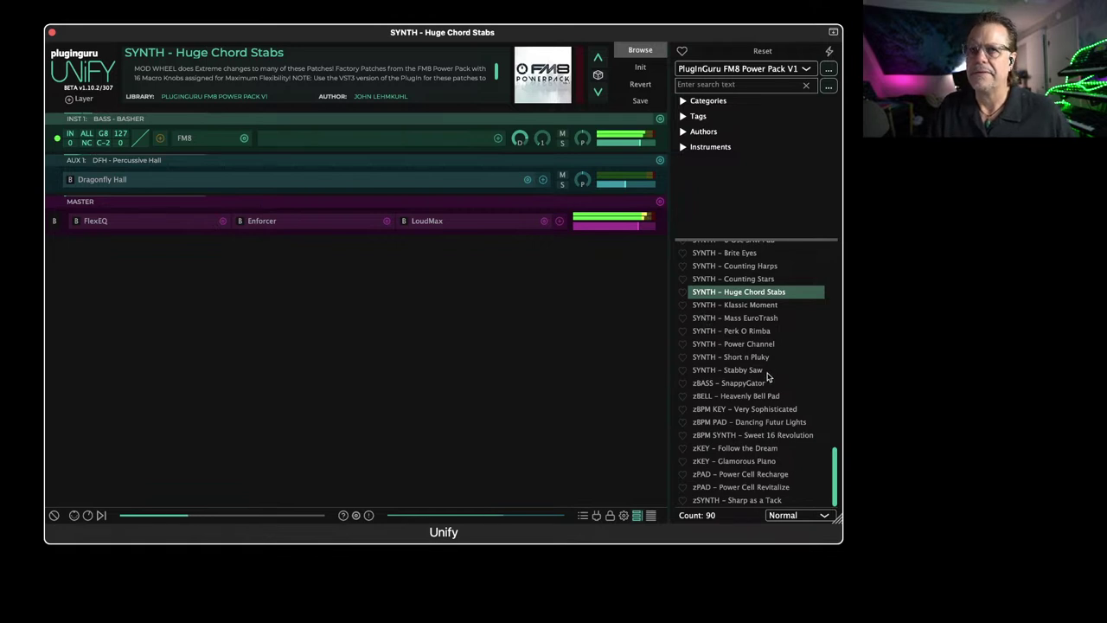
pyautogui.click(742, 306)
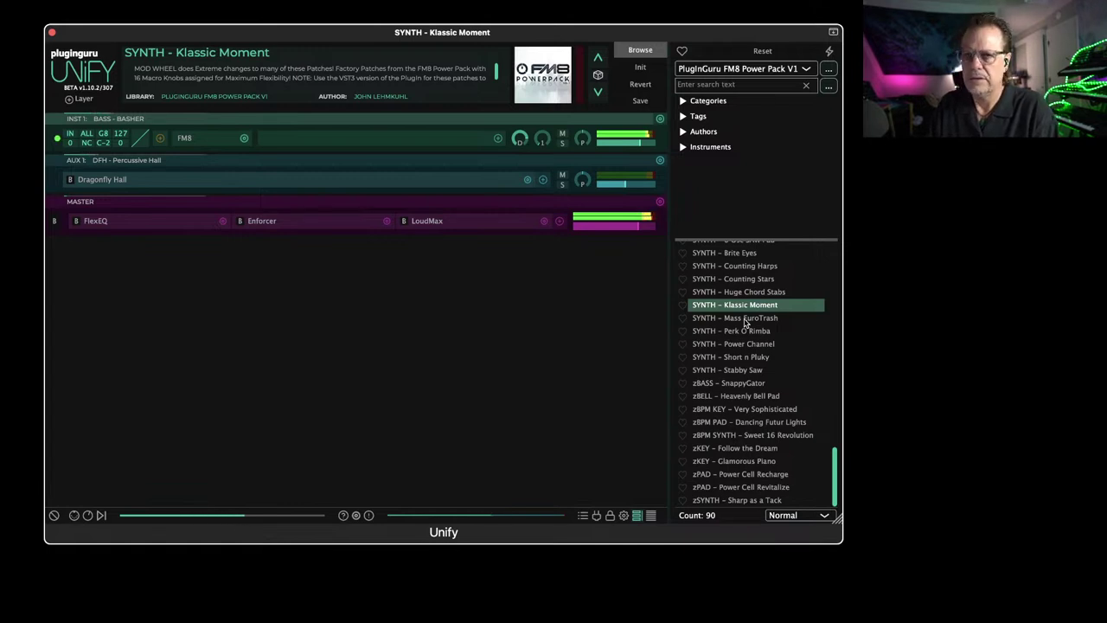
# Audition the layered patches zBPM KEY - Very Sophisticated, zBPM PAD - Dancing Futur Lights and zKEY - Glamorous Piano.
pyautogui.click(724, 411)
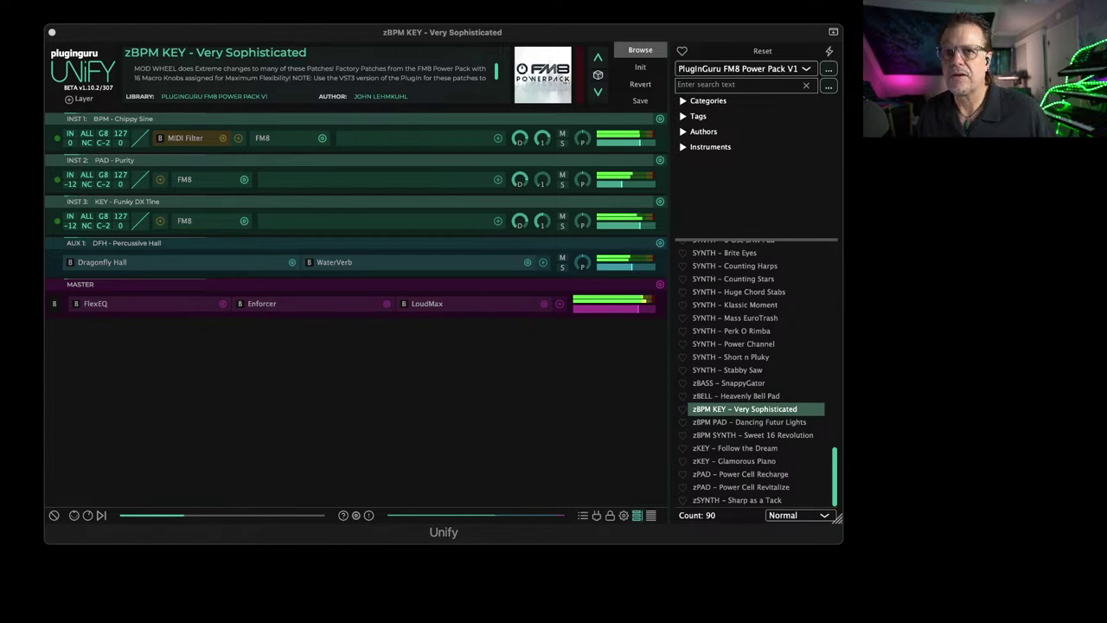
pyautogui.click(741, 424)
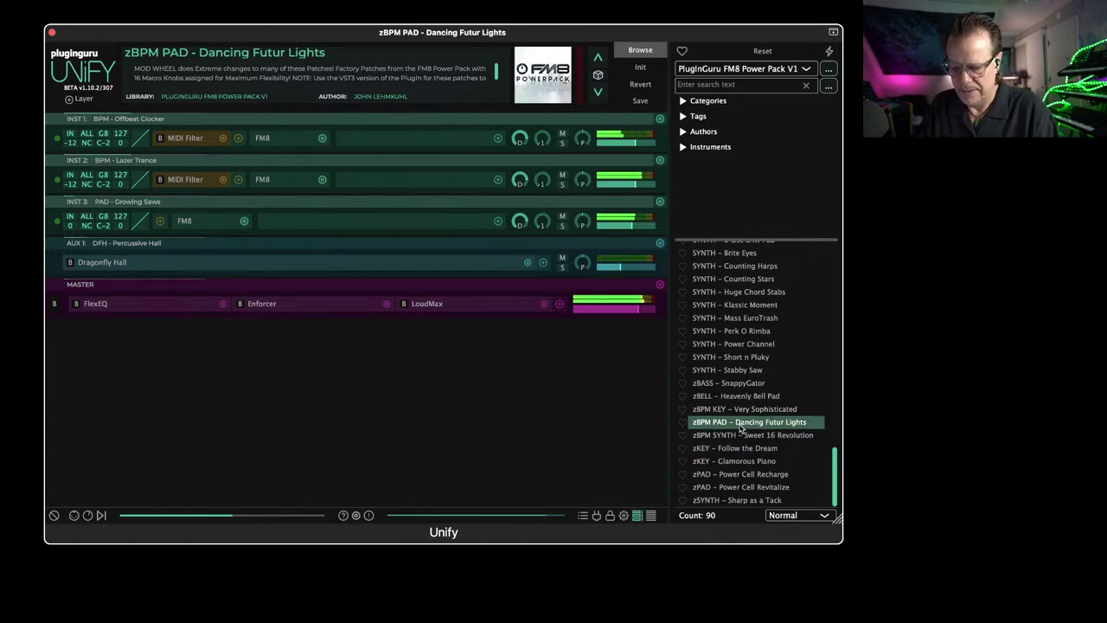
pyautogui.click(741, 462)
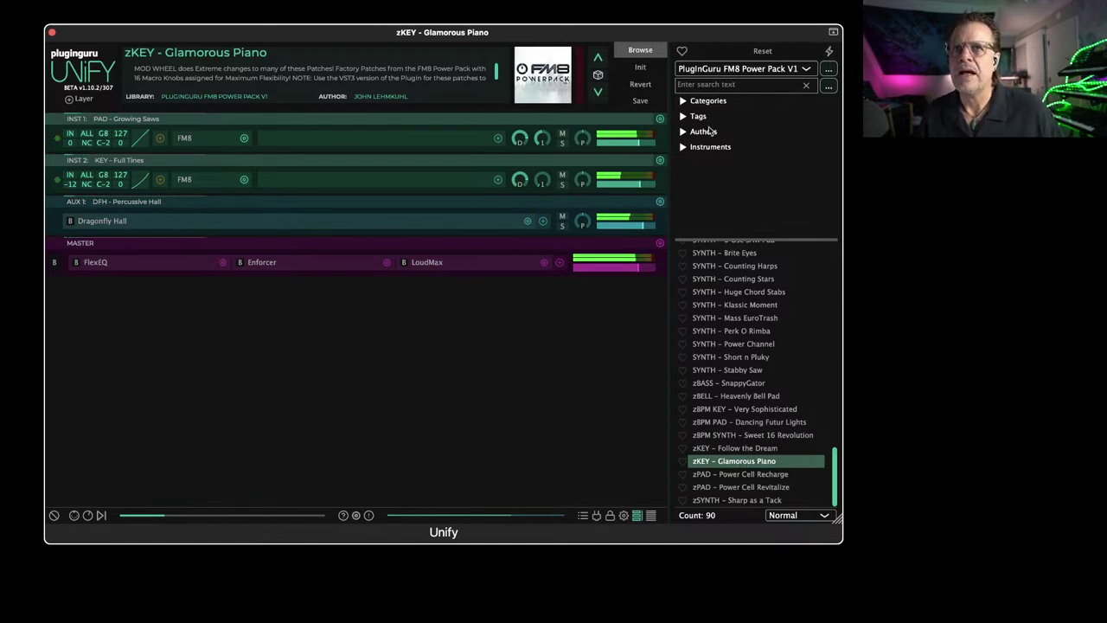
# Choose the PlugInGuru FM8 Toxic FM8 library and audition Voodoo PITCHY, Blood Brothers, Fire Breather and Squeeky Scuba.
pyautogui.click(732, 68)
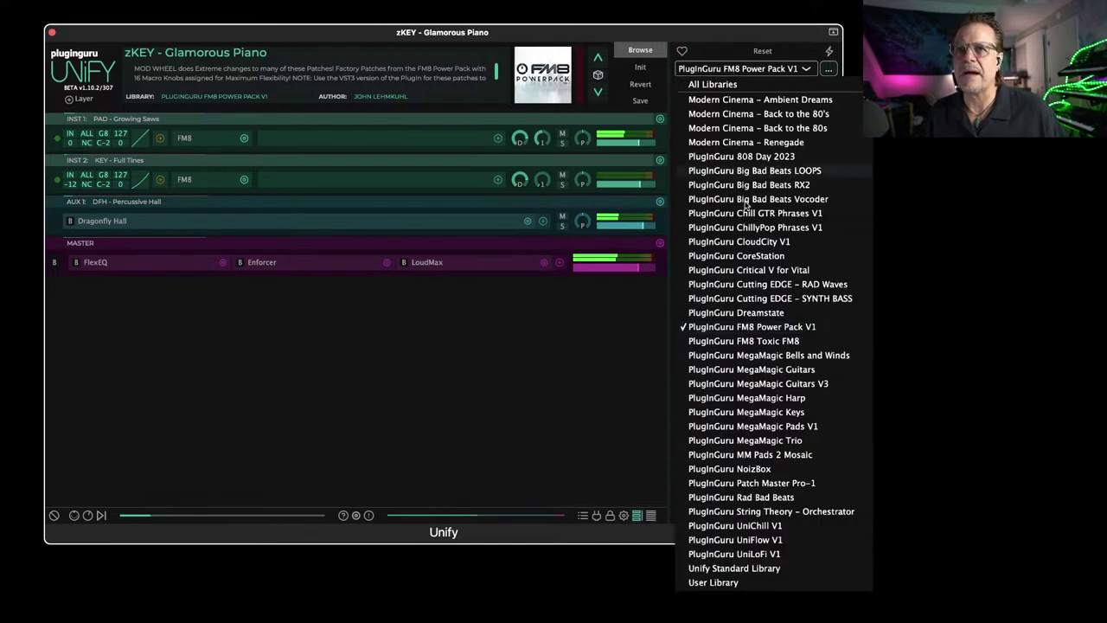
pyautogui.click(749, 343)
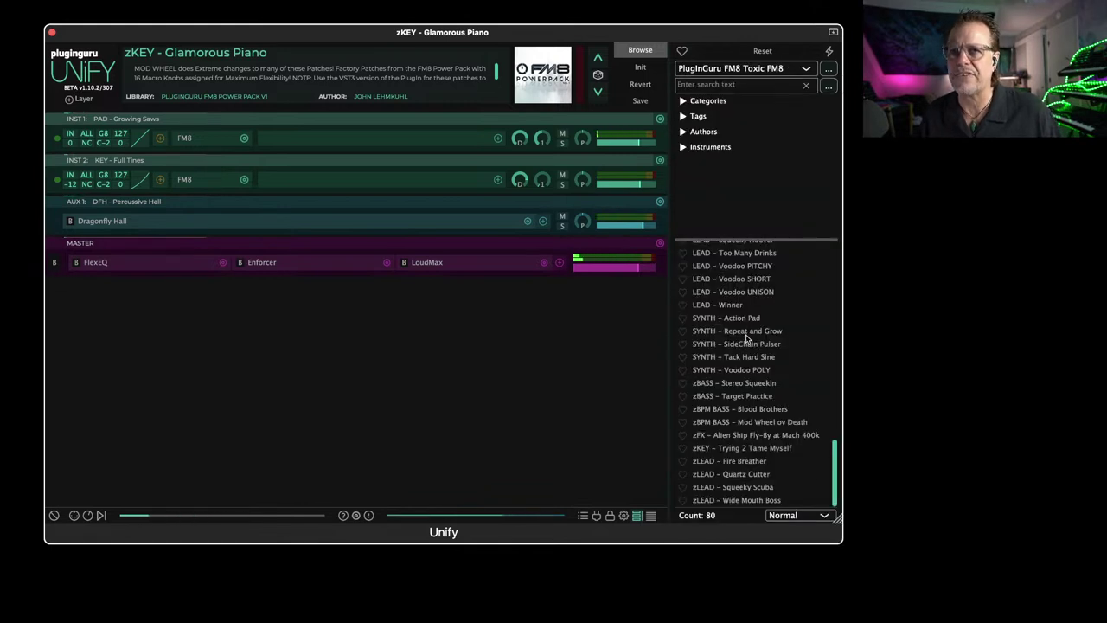
pyautogui.click(740, 266)
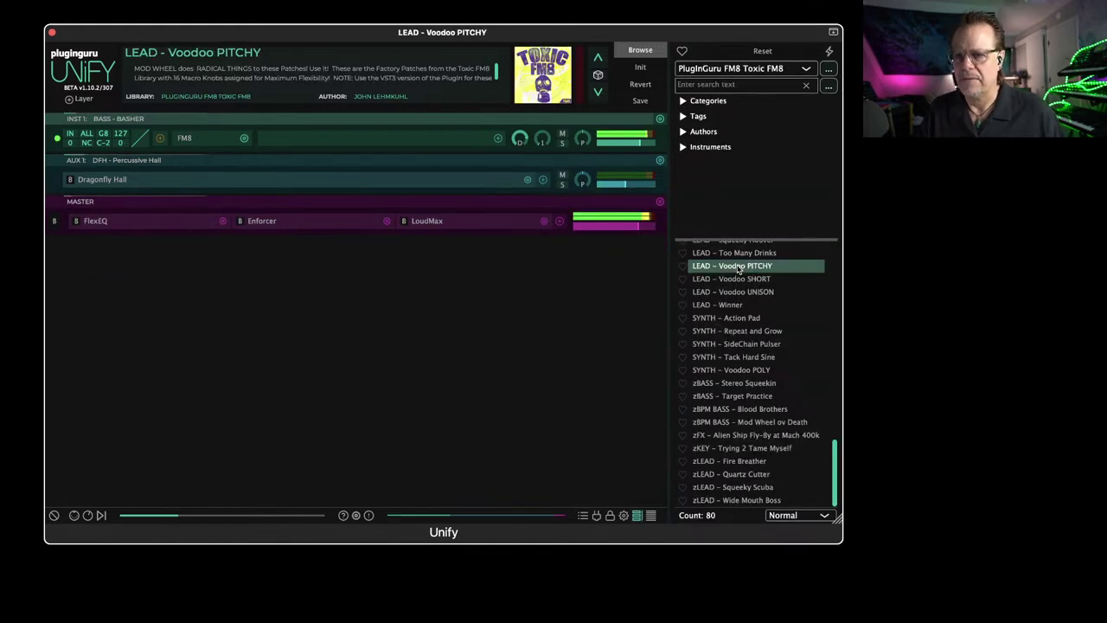
pyautogui.click(754, 411)
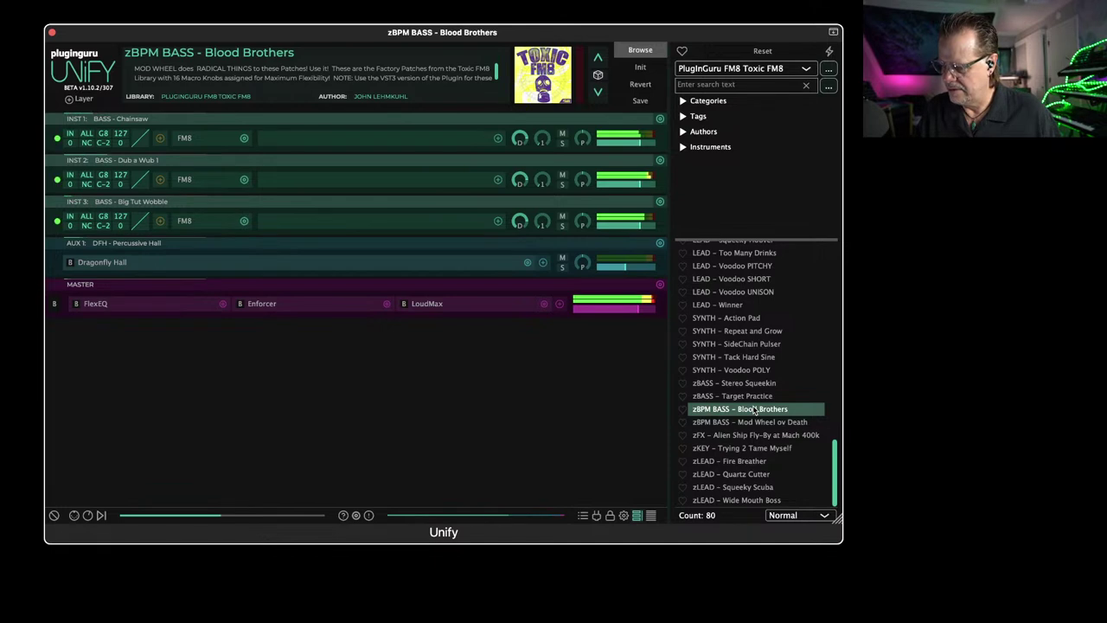
pyautogui.click(743, 462)
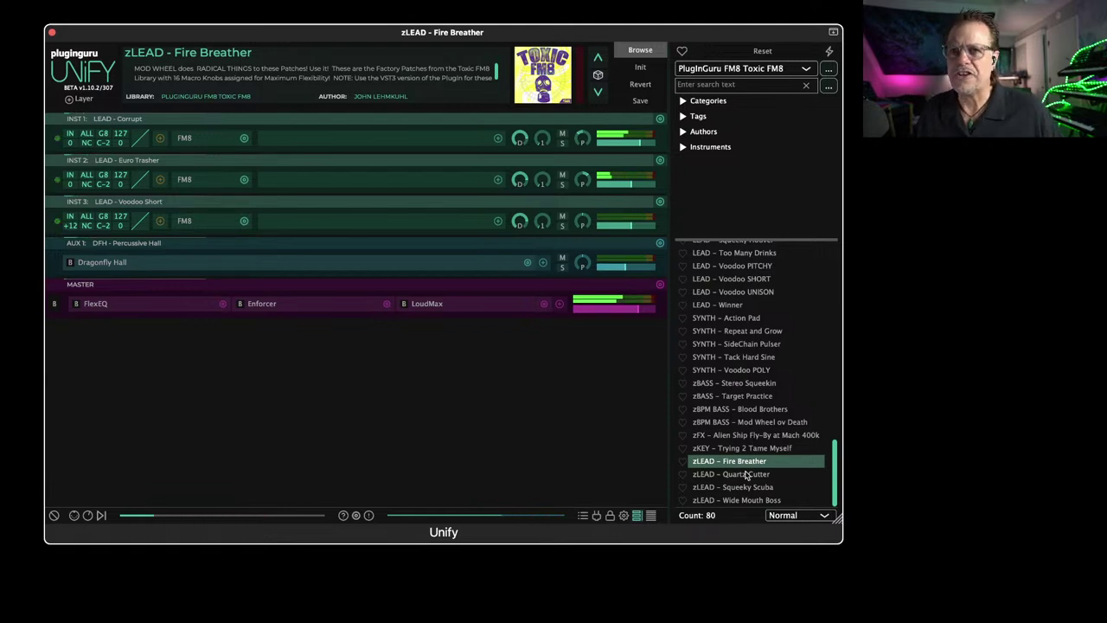
pyautogui.click(741, 488)
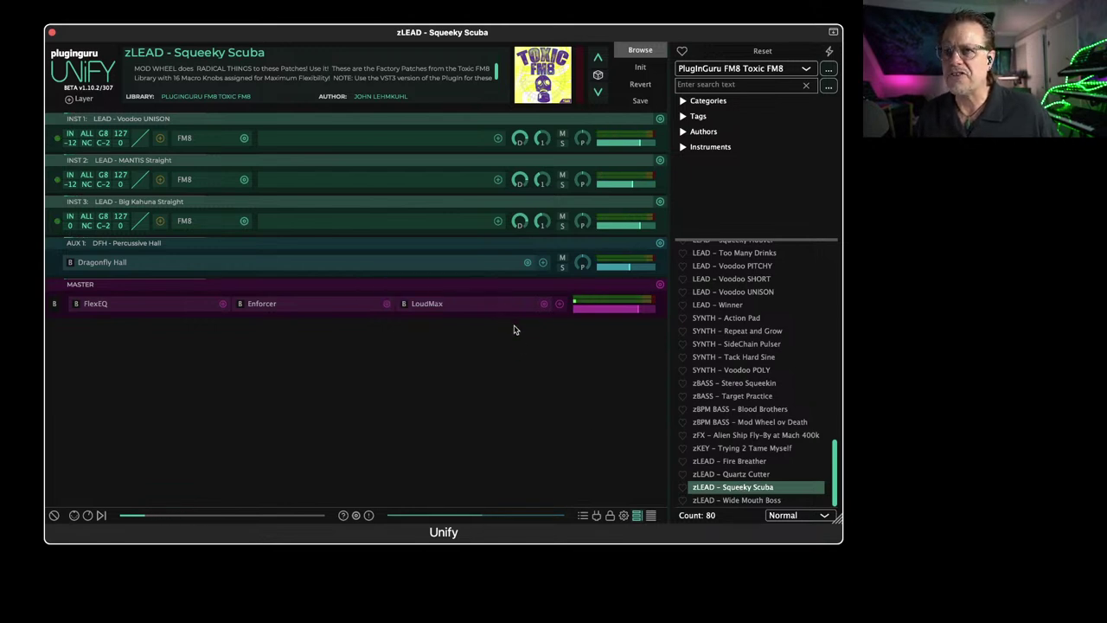
# Choose the Modern Cinema - Back to the 80s library and look through its BPM patches.
pyautogui.click(732, 70)
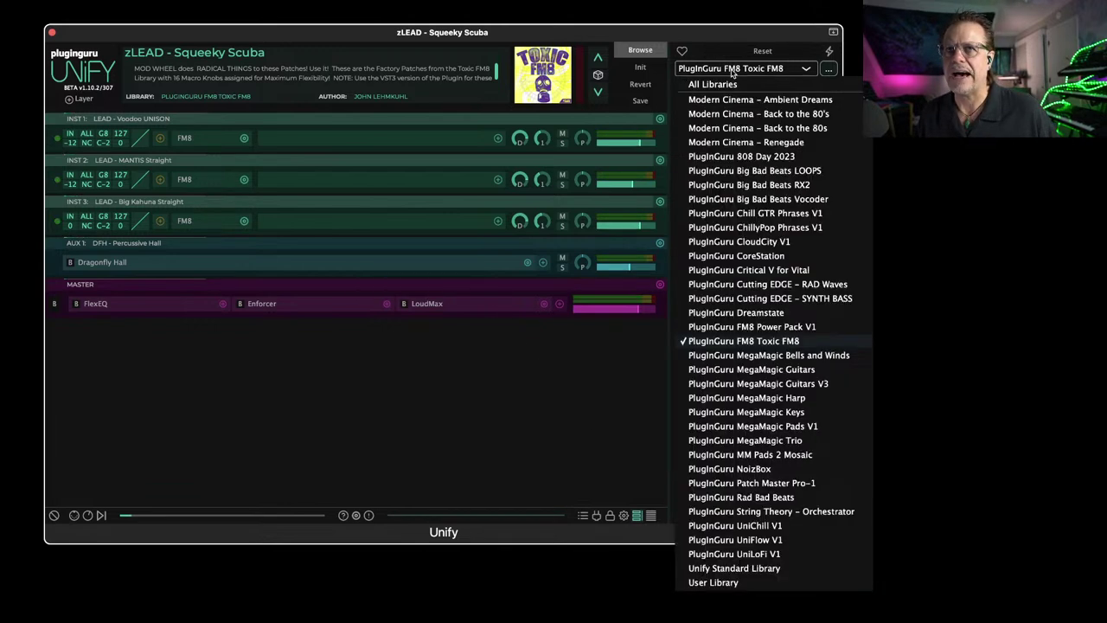
pyautogui.click(741, 128)
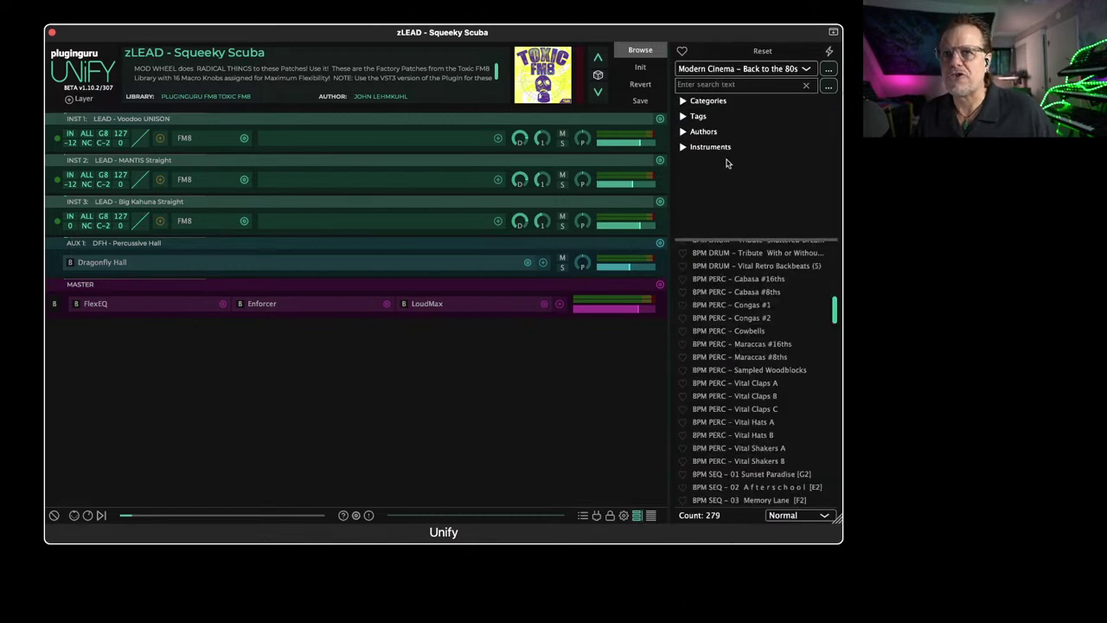
pyautogui.scroll(-5, 741, 377)
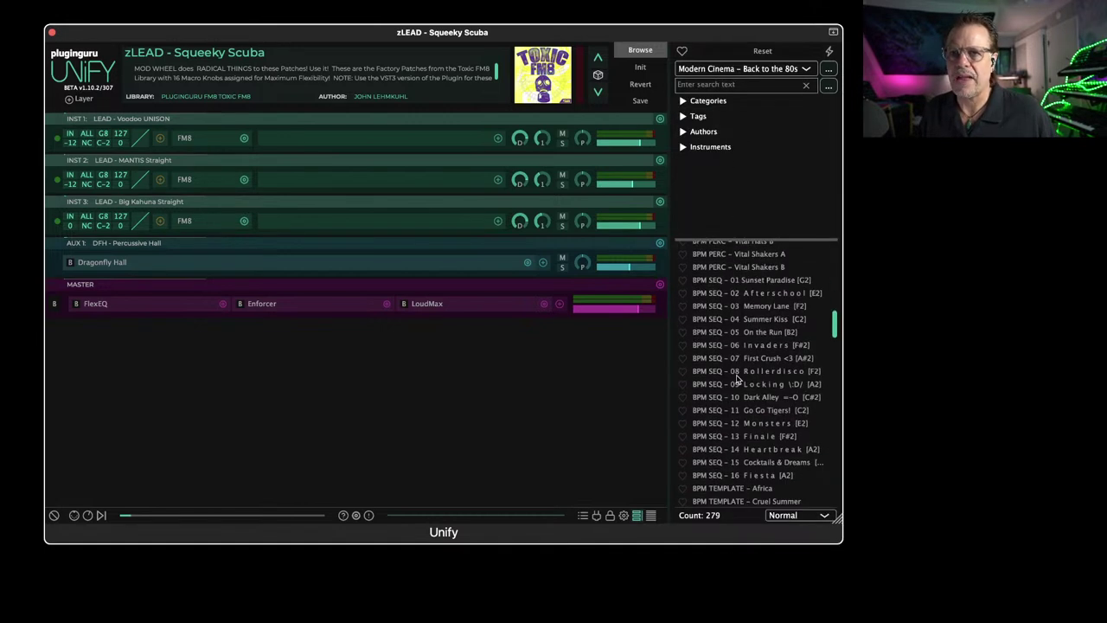
pyautogui.scroll(3, 735, 377)
pyautogui.scroll(2, 733, 377)
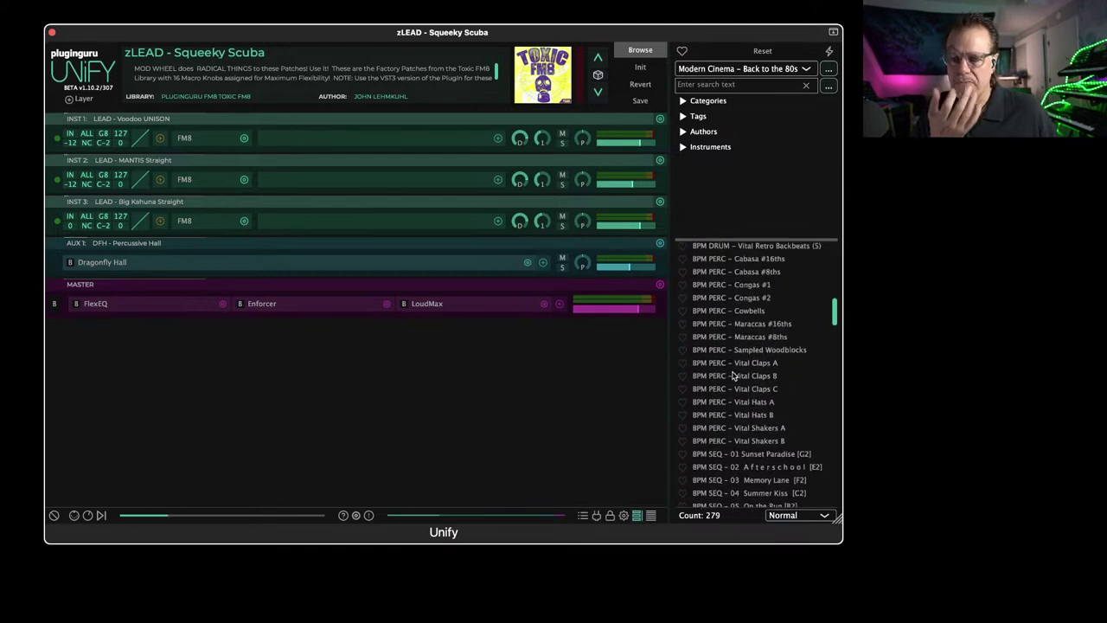
pyautogui.press('super+Tab')
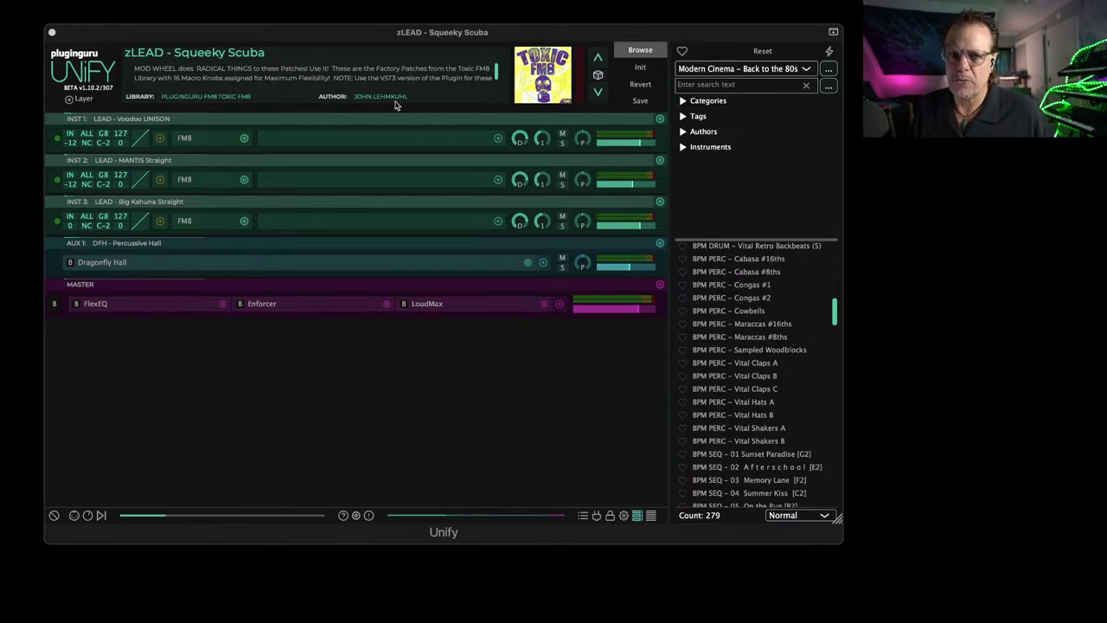
pyautogui.moveTo(541, 179)
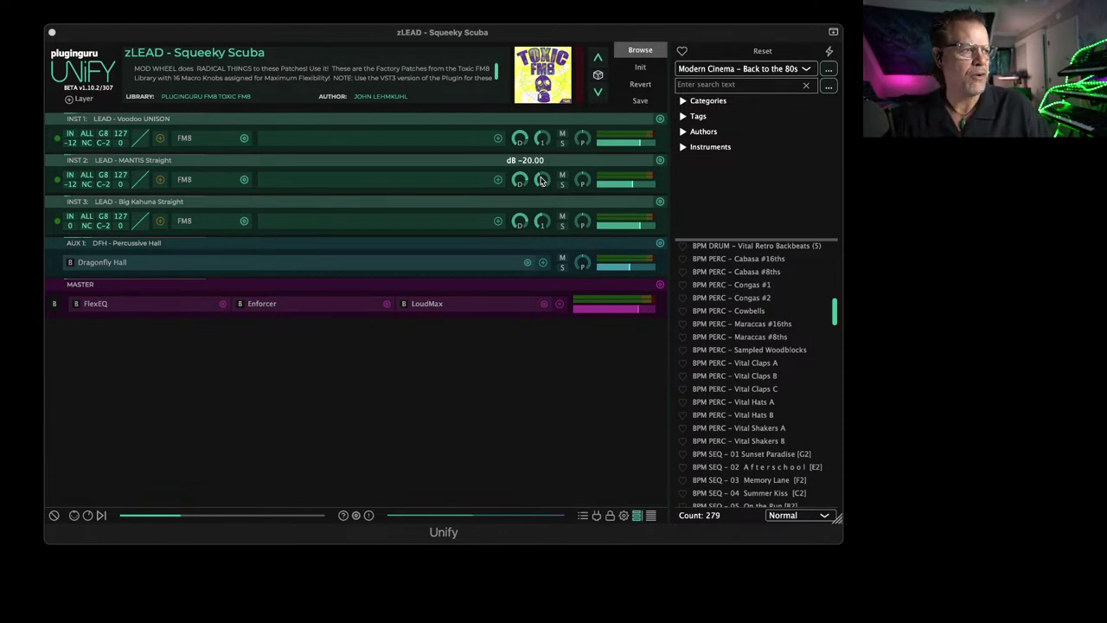
pyautogui.click(55, 36)
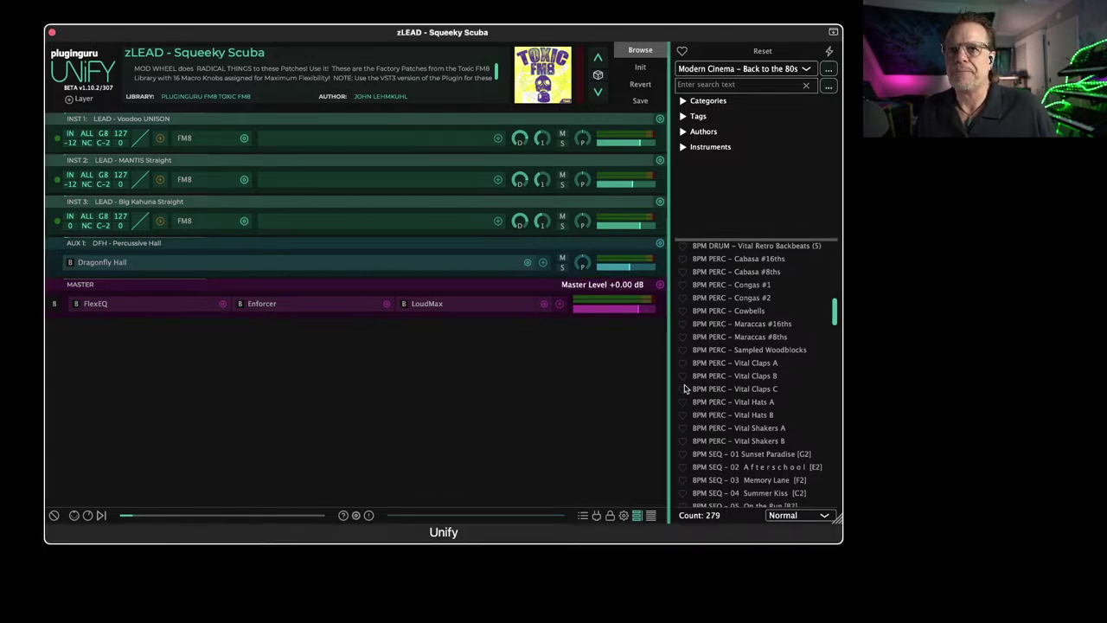
# Audition BPM SEQ - 06 Invaders [F#2] and load the patch BPM TEMPLATE - Into the Groove.
pyautogui.scroll(10, 684, 390)
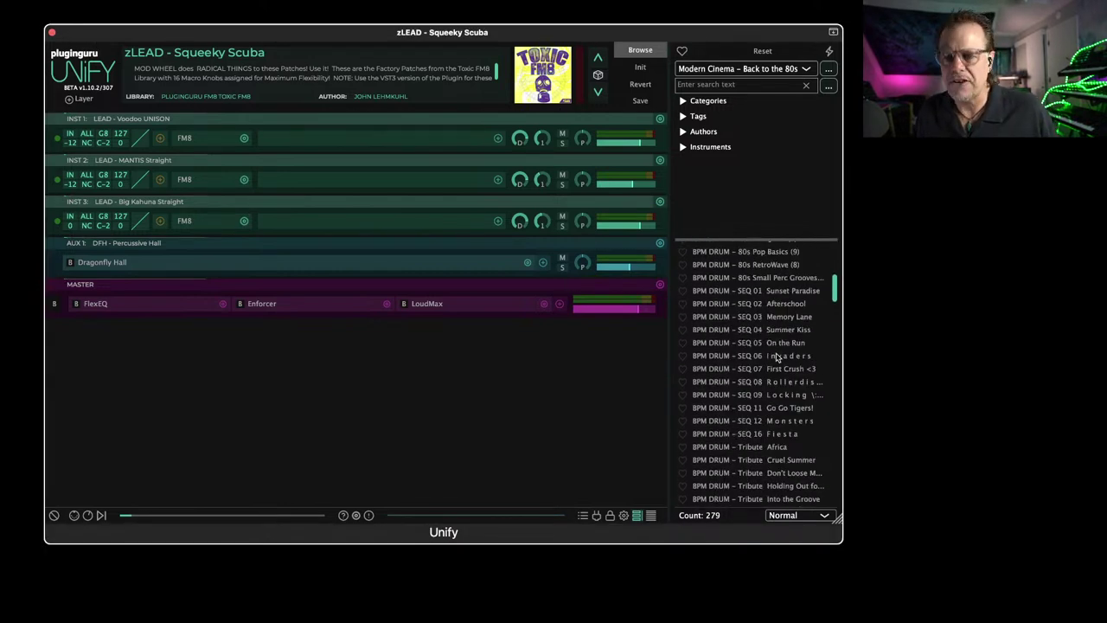
pyautogui.scroll(5, 775, 357)
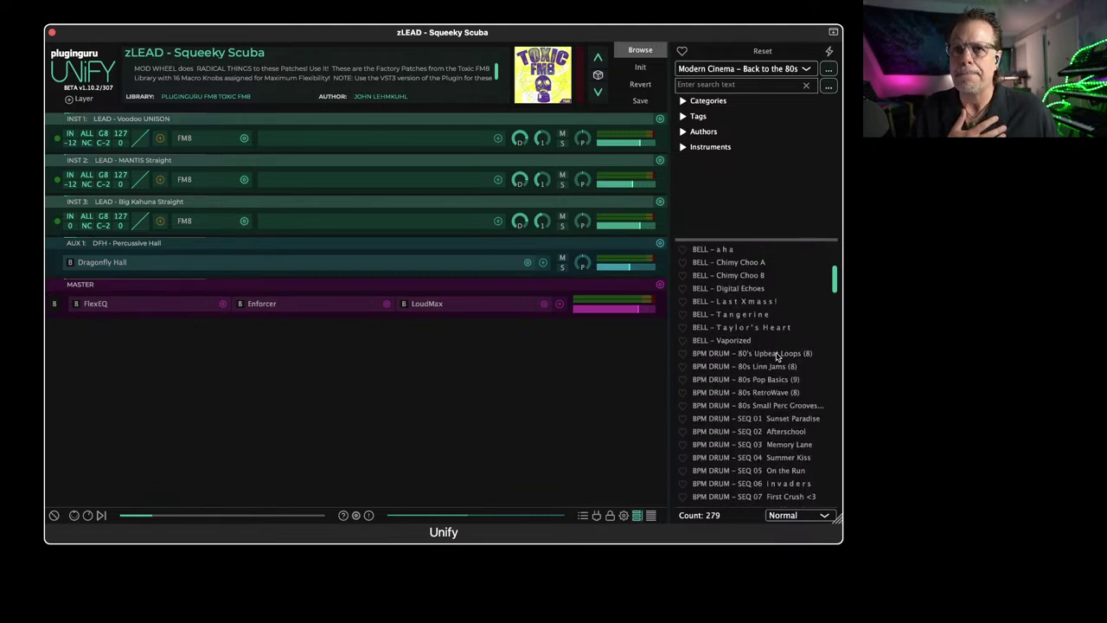
pyautogui.scroll(-12, 775, 357)
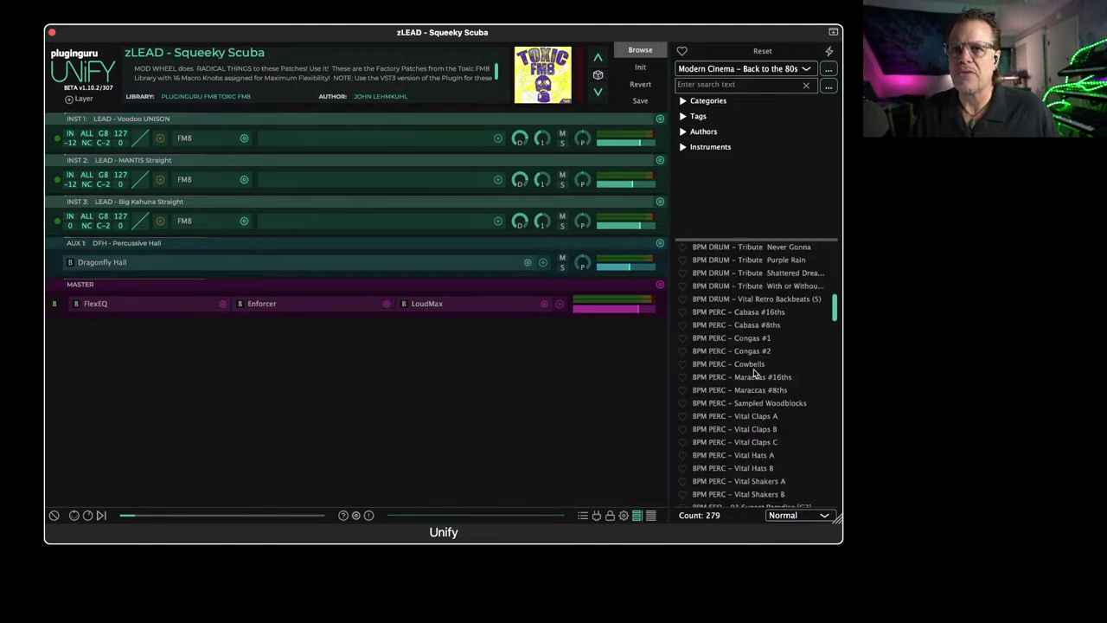
pyautogui.scroll(-6, 755, 374)
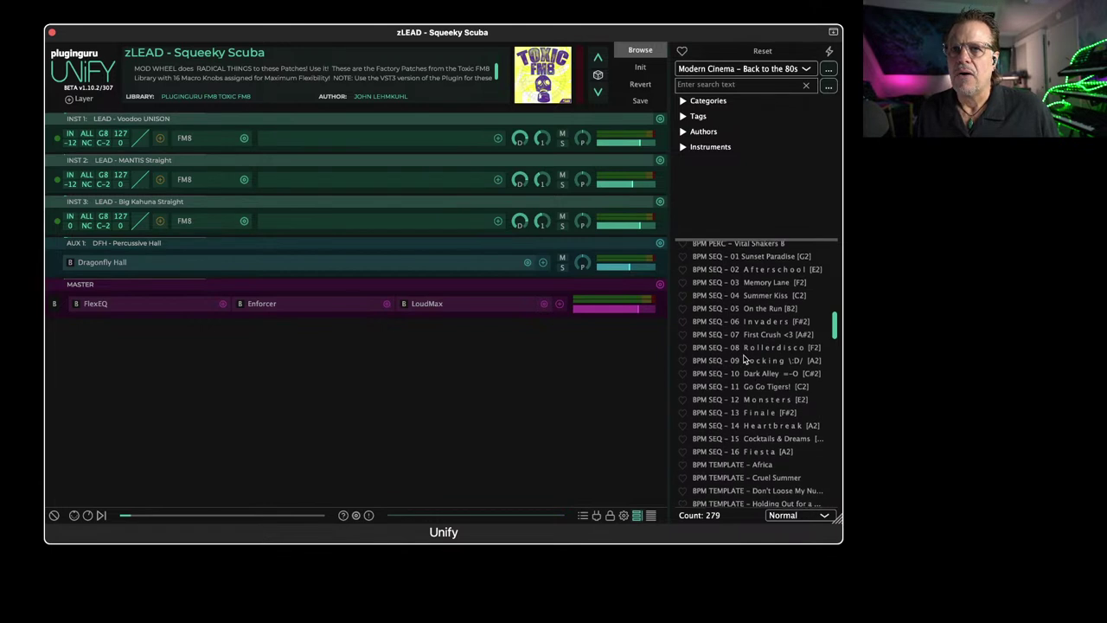
pyautogui.scroll(1, 754, 350)
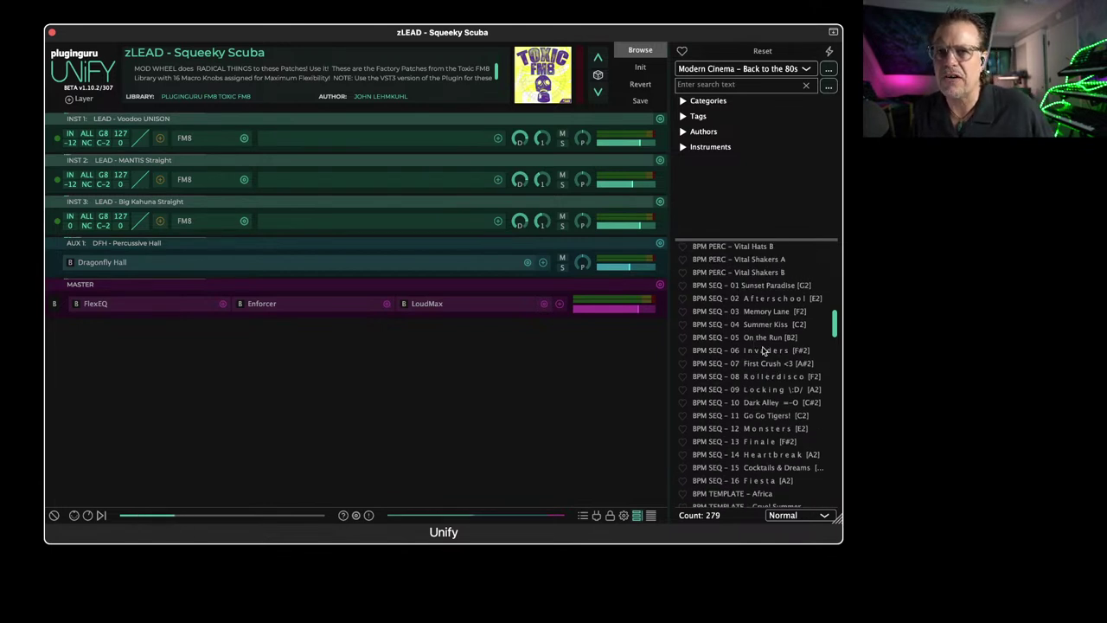
pyautogui.click(766, 350)
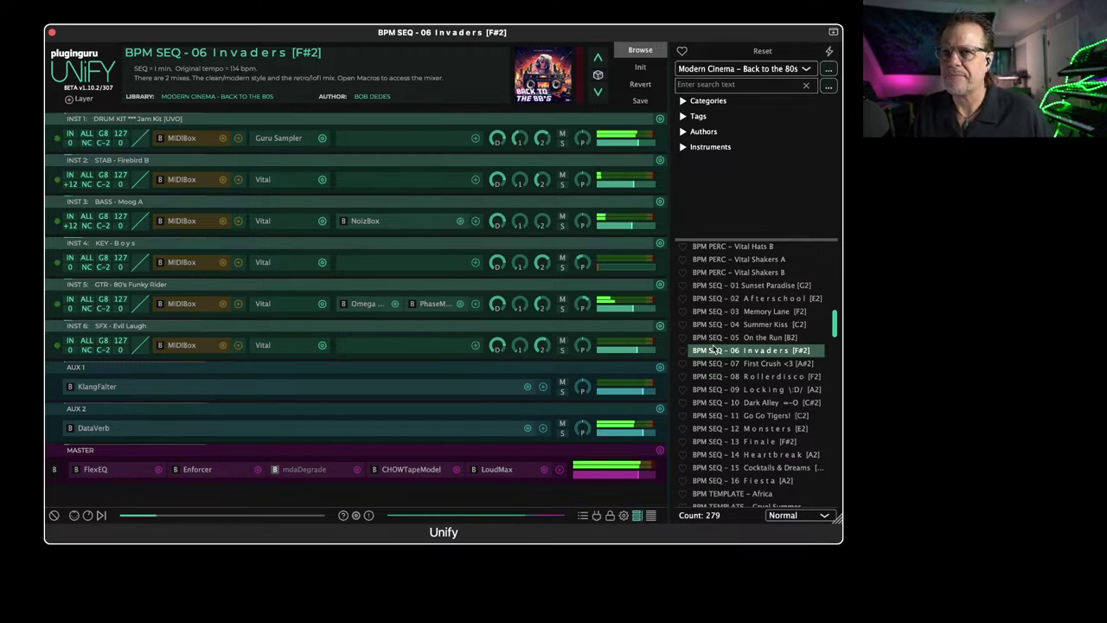
pyautogui.scroll(-4, 751, 405)
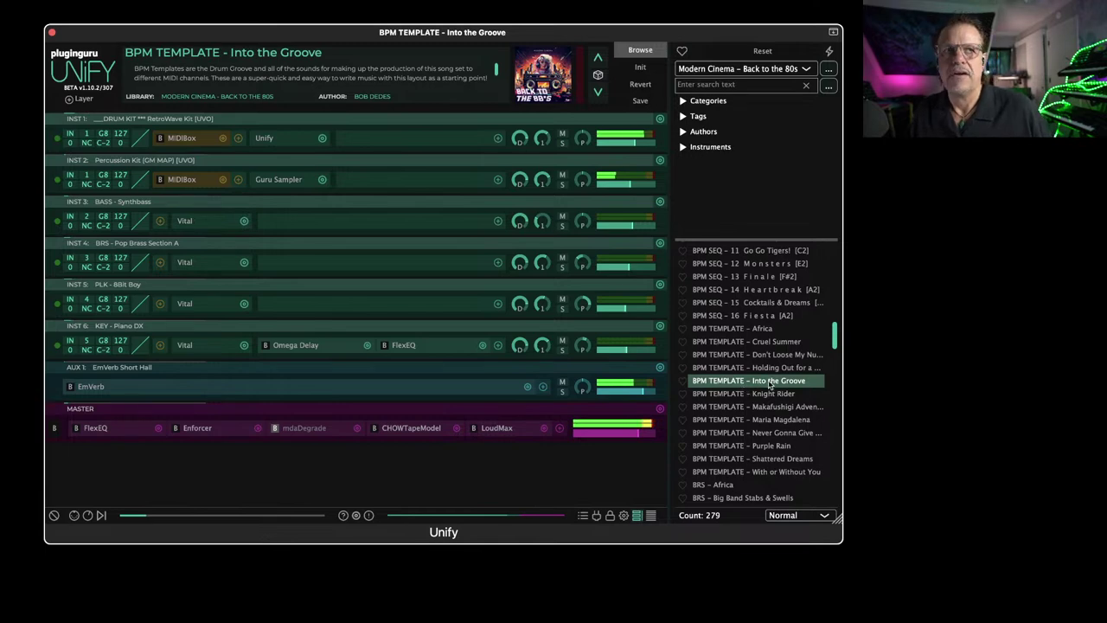
# Switch to the Logic Pro Livestream project, shrink the Unify window and move it clear of the track list.
pyautogui.press('super+Tab')
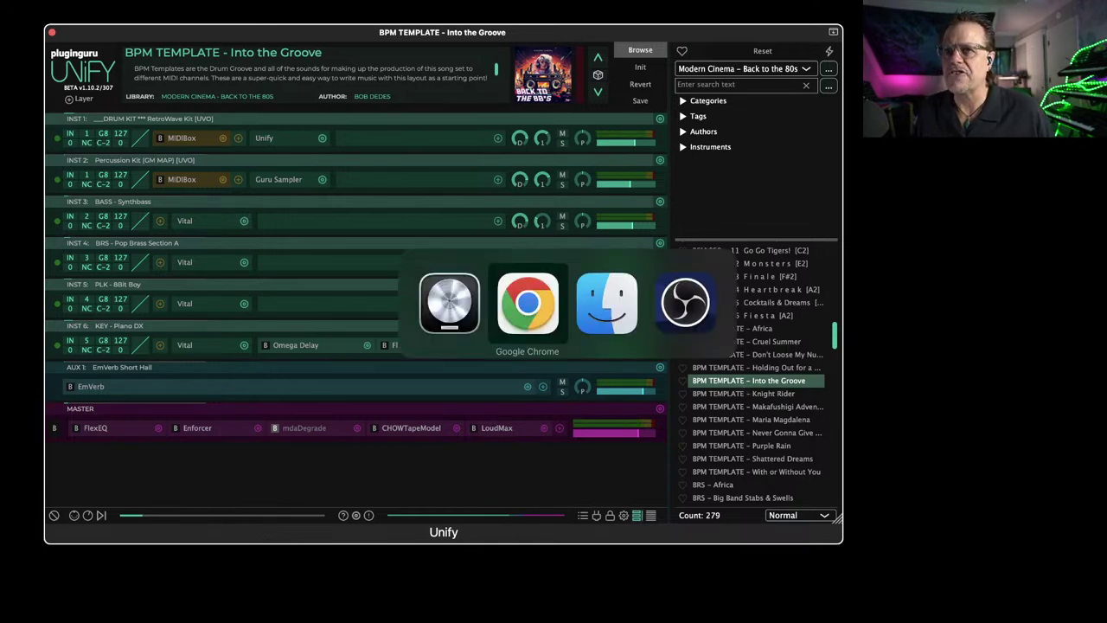
pyautogui.press('super+Tab')
pyautogui.press('super+Tab')
pyautogui.press('super+Tab')
pyautogui.press('super+Tab')
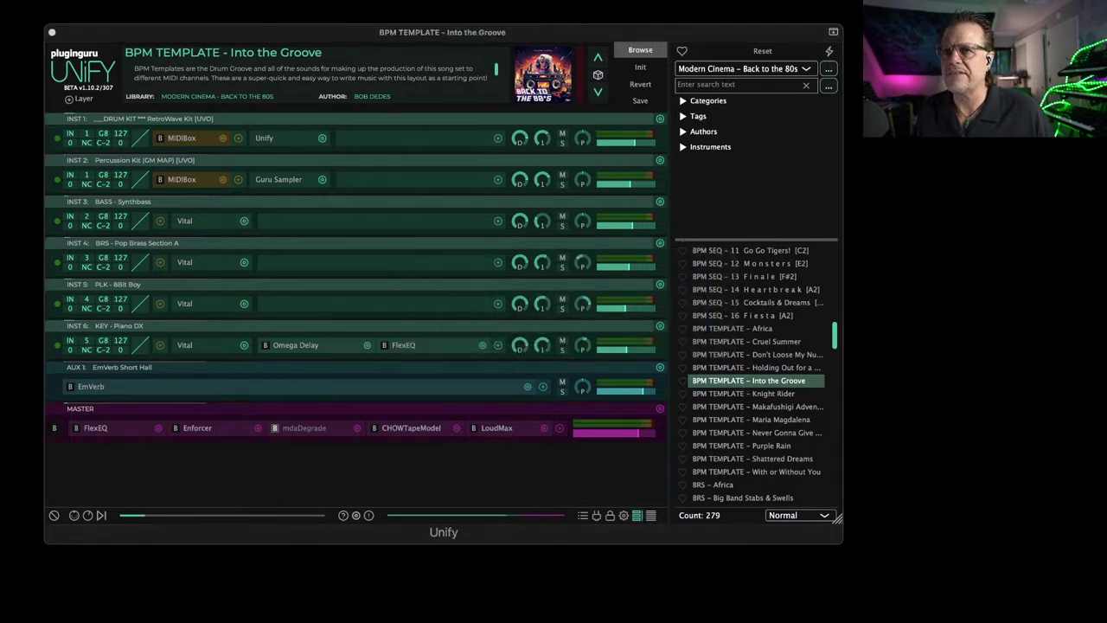
pyautogui.press('super+Tab')
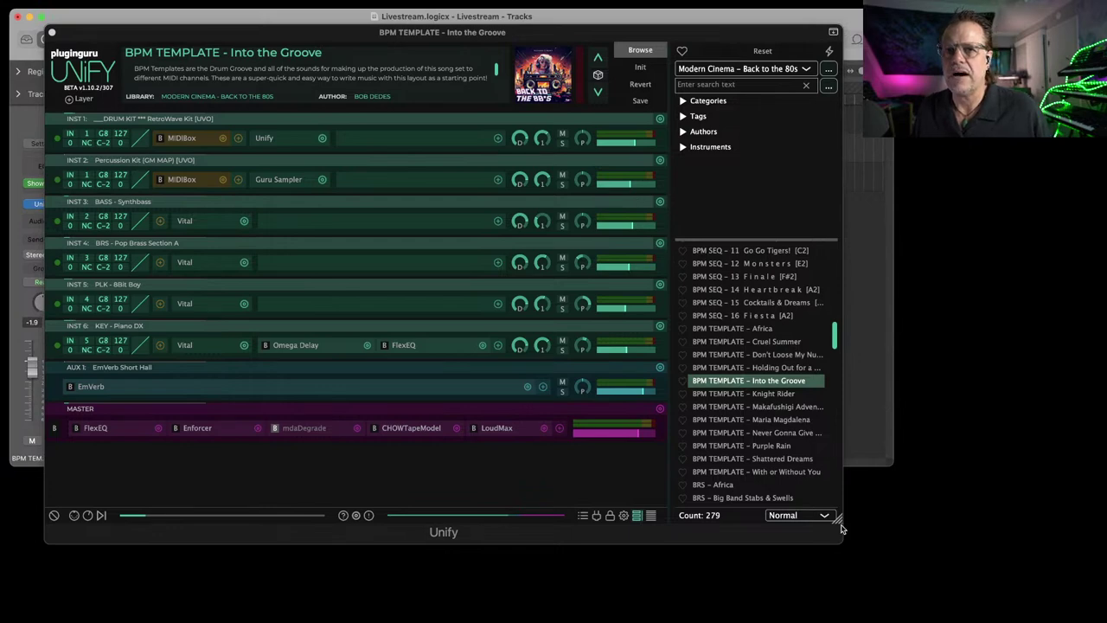
pyautogui.moveTo(837, 517); pyautogui.dragTo(571, 413)
pyautogui.moveTo(377, 36); pyautogui.dragTo(731, 222)
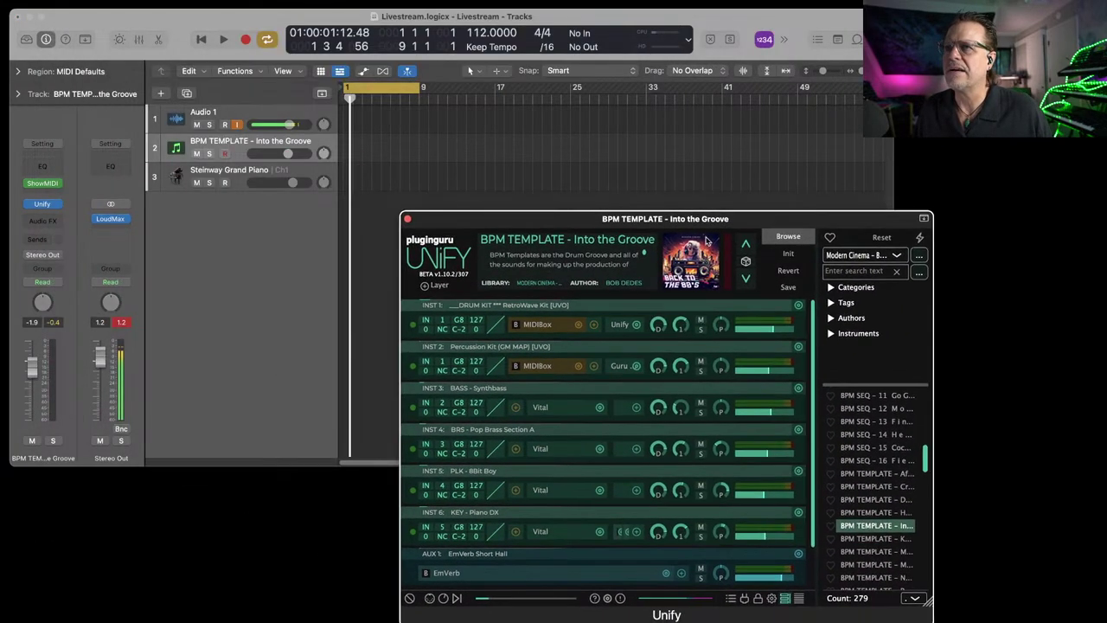
# Expand the BPM TEMPLATE - Into the Groove track's parameters and add nine tracks for the same instrument on MIDI channels 2 to 10.
pyautogui.click(250, 145)
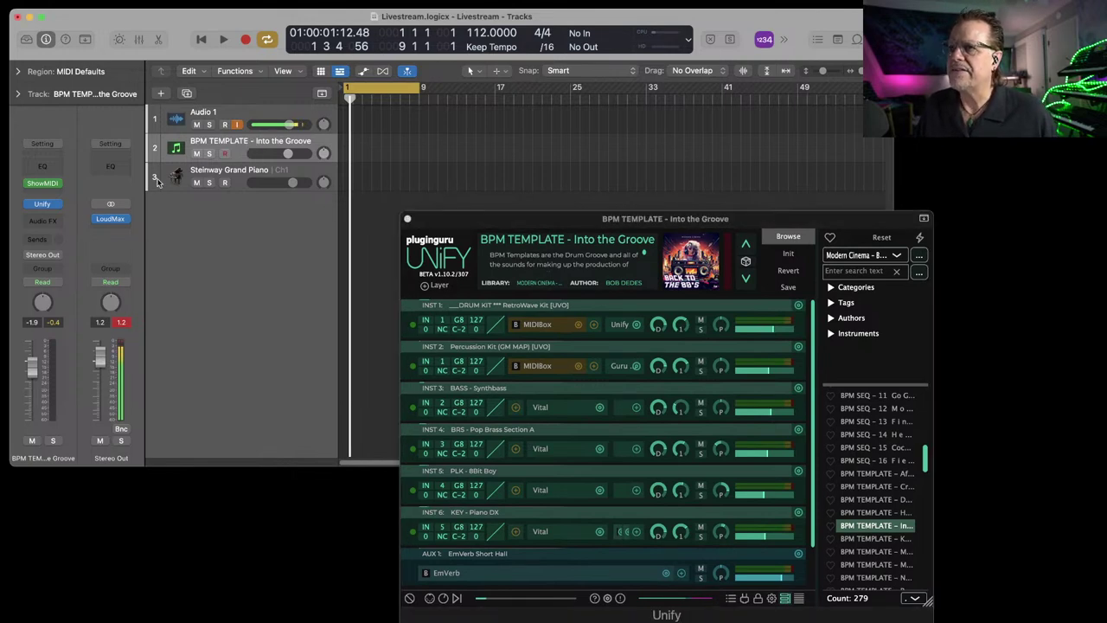
pyautogui.click(18, 93)
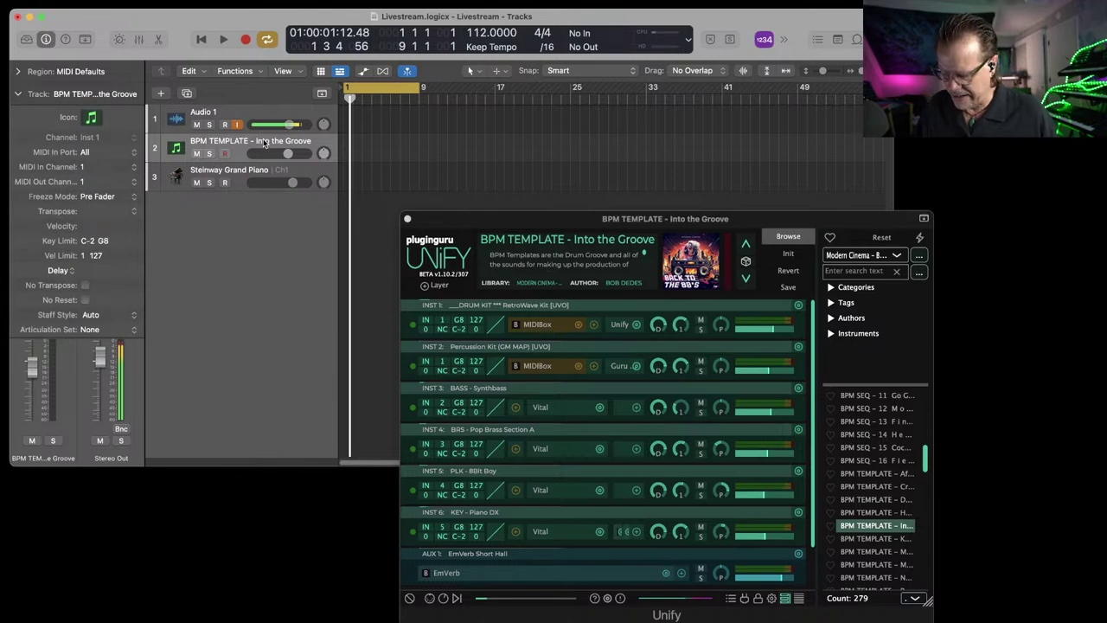
pyautogui.press('super+d')
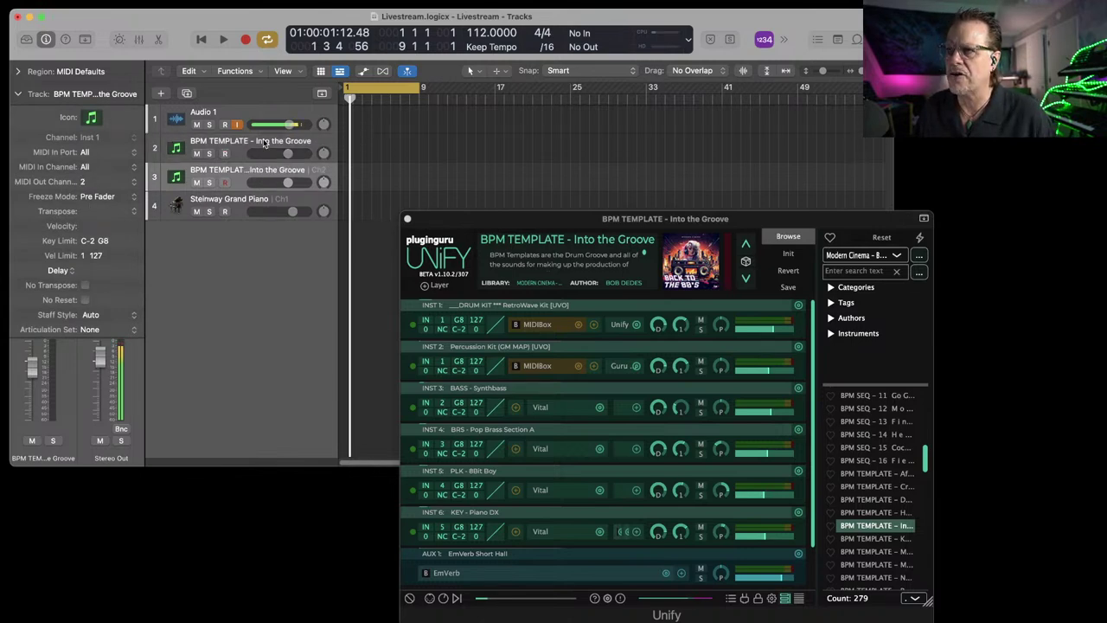
pyautogui.press('super+d')
pyautogui.press('super+d')
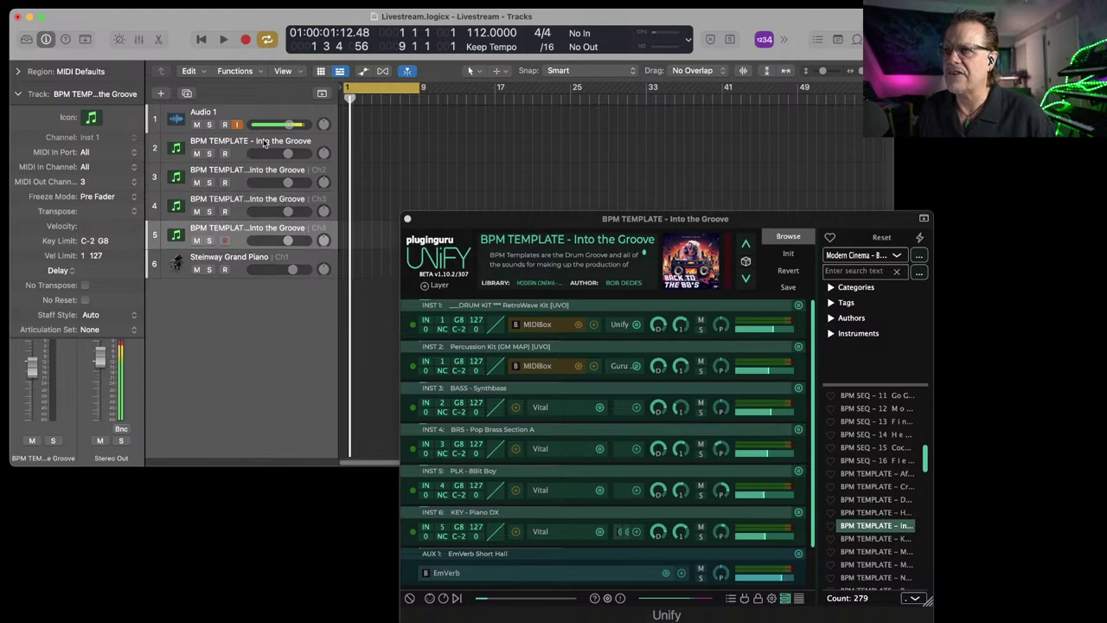
pyautogui.press('super+d')
pyautogui.press('super+d')
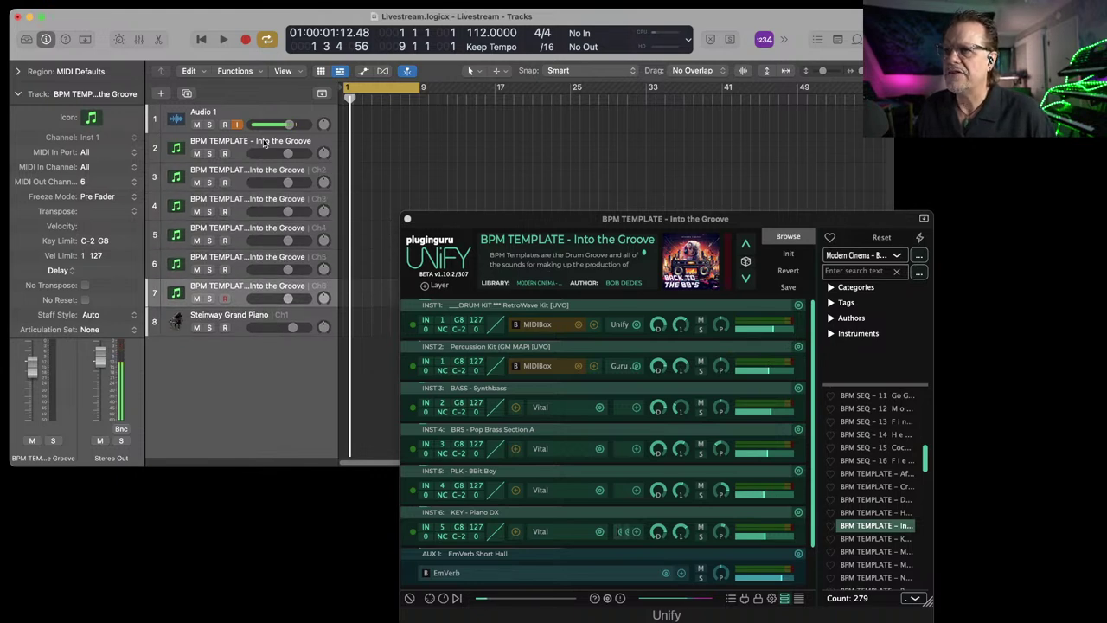
pyautogui.press('super+d')
pyautogui.press('super+d')
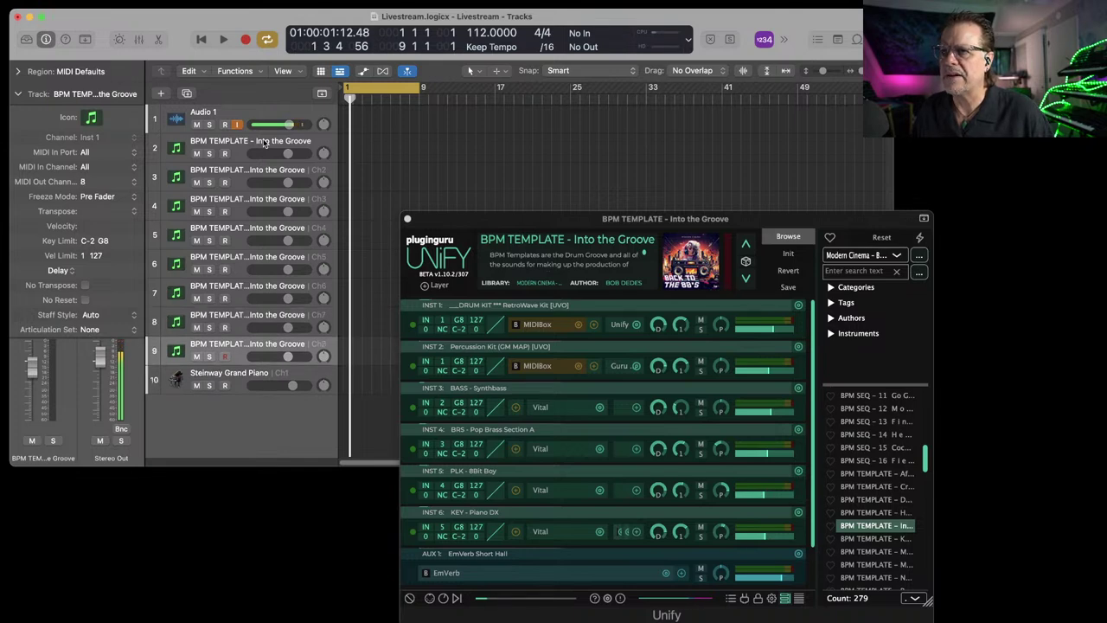
pyautogui.press('super+d')
pyautogui.press('super+d')
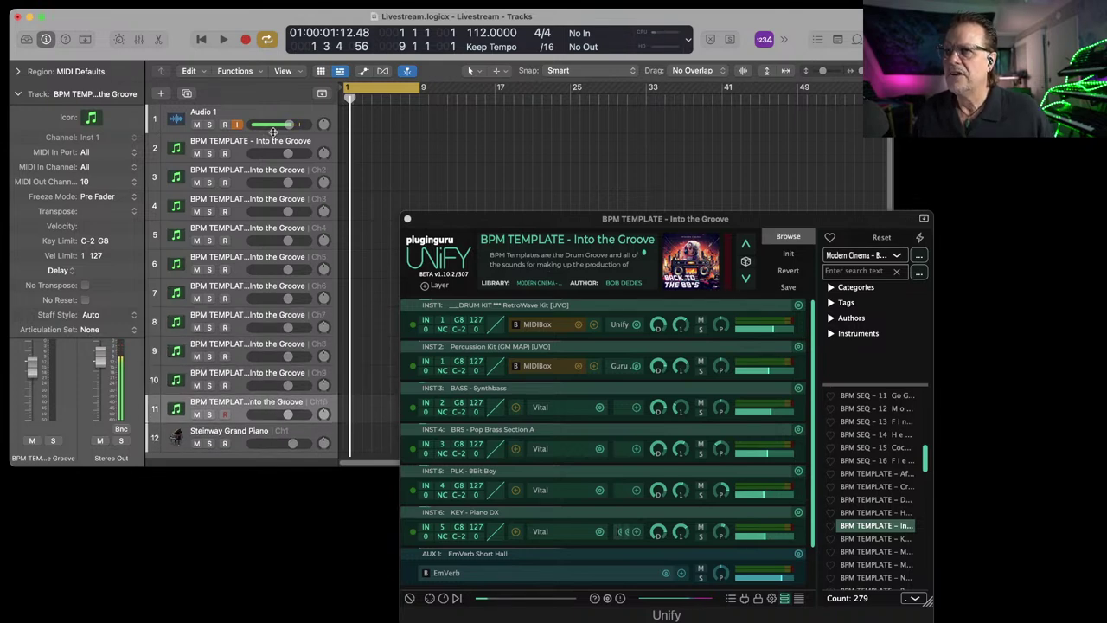
# Play the template's drums, synth bass and brass from the tracks on MIDI channels 1, 2 and 3.
pyautogui.click(284, 146)
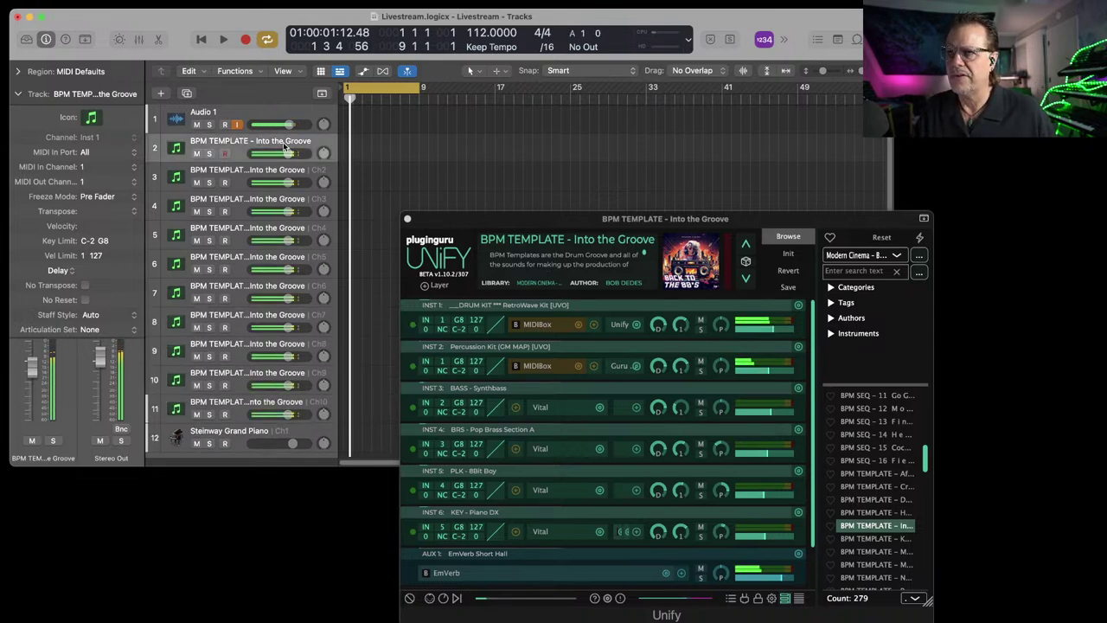
pyautogui.press('Down')
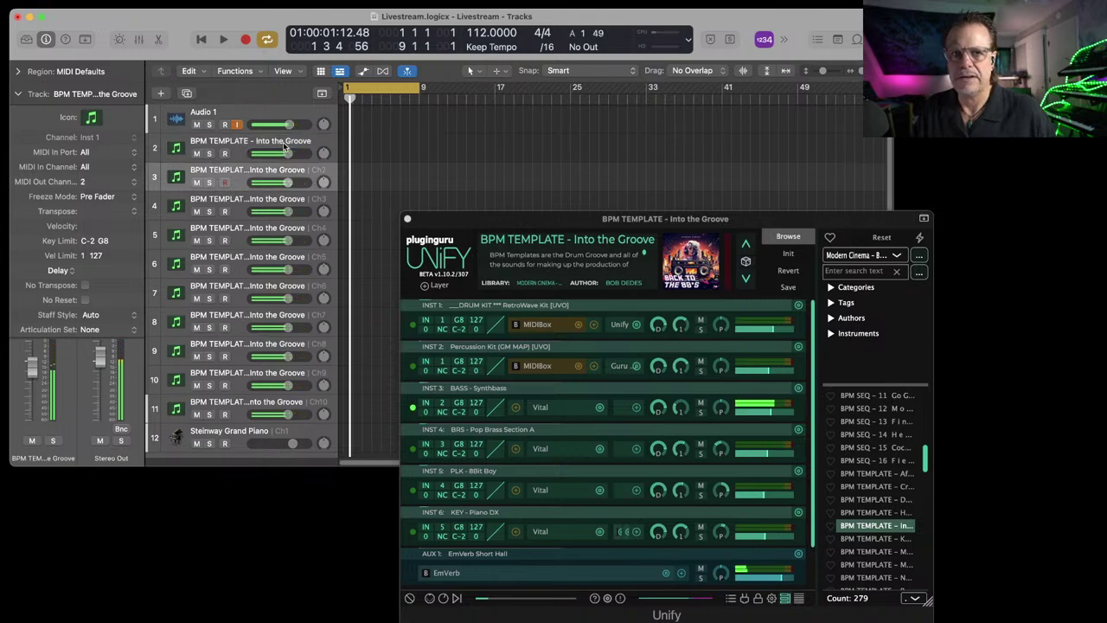
pyautogui.press('Down')
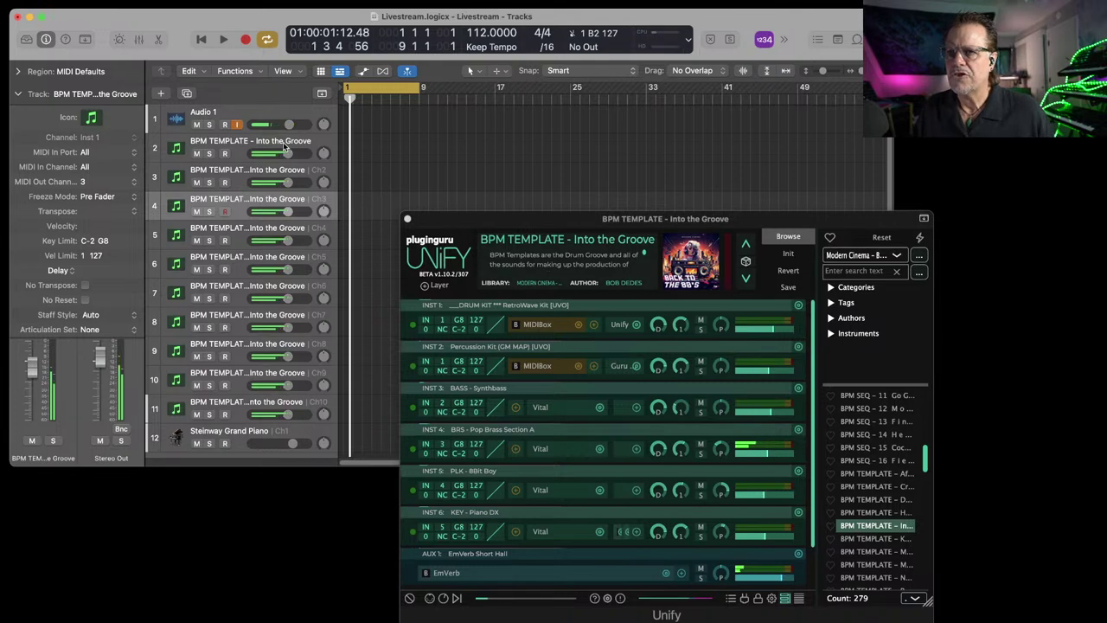
# Rename the MIDI channel 3 track as Brass.
pyautogui.doubleClick(249, 199)
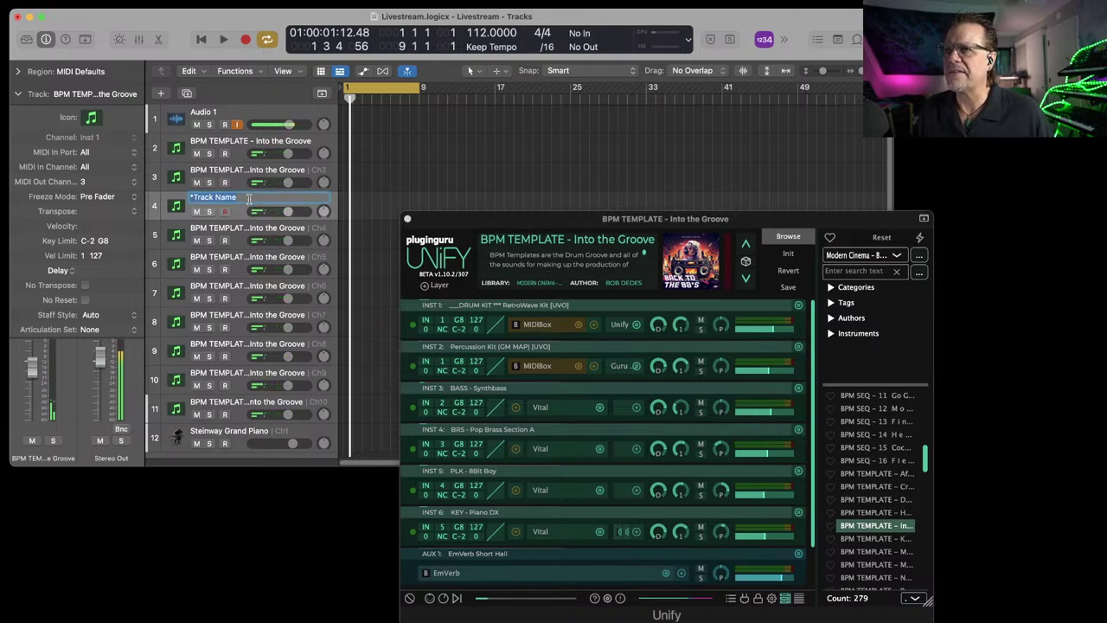
pyautogui.write('Br')
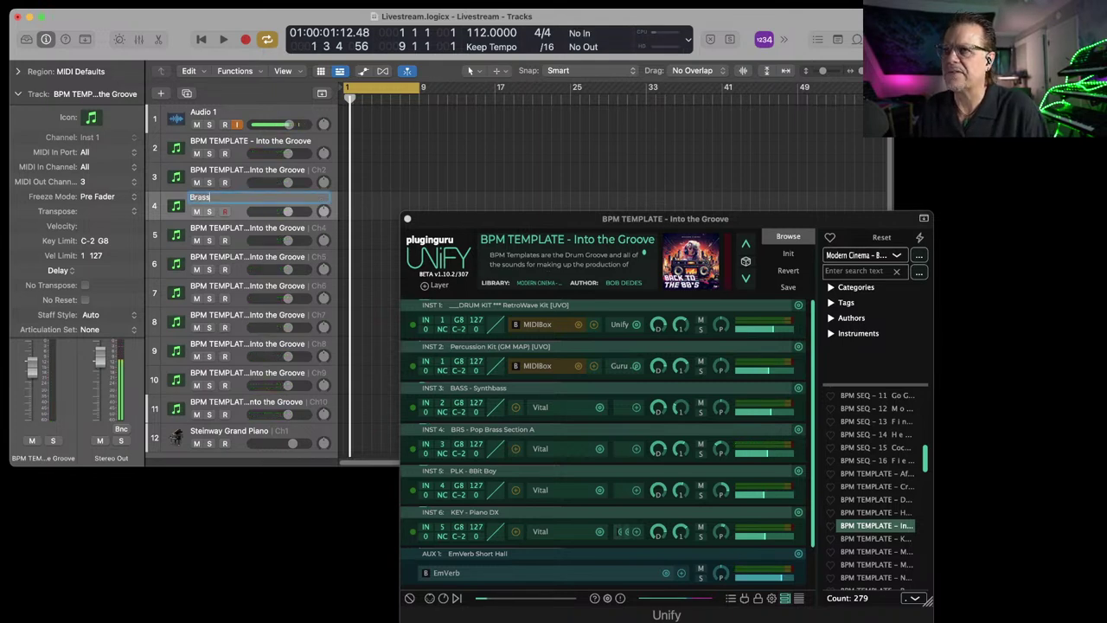
pyautogui.write('ass')
pyautogui.press('Return')
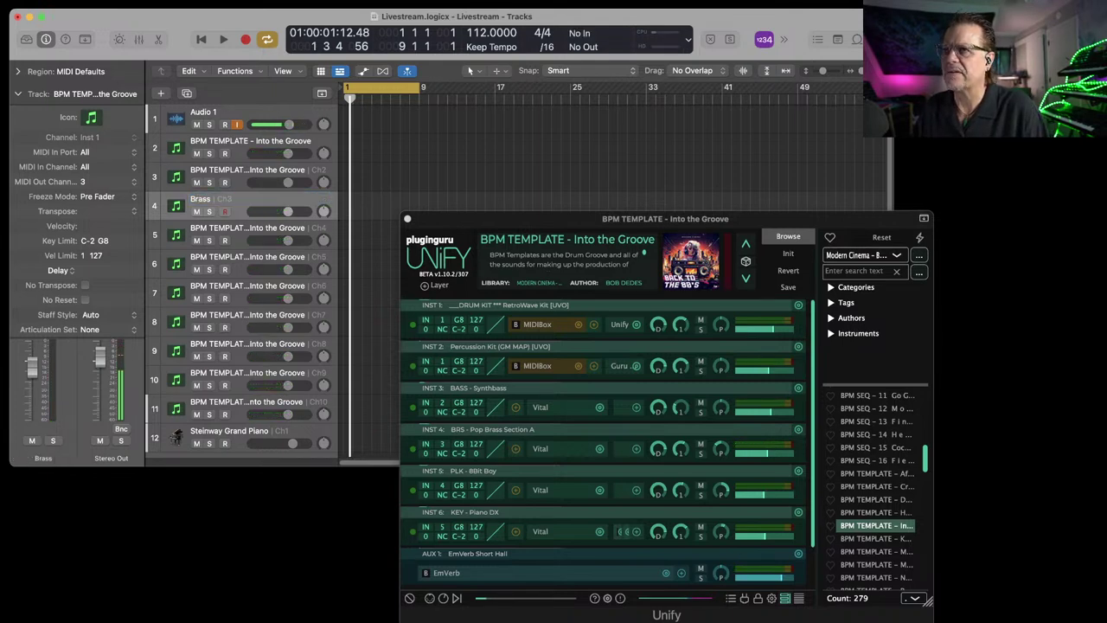
# Rename the MIDI channel 2 track as bass and the MIDI channel 1 track as Drums.
pyautogui.click(273, 165)
pyautogui.press('a')
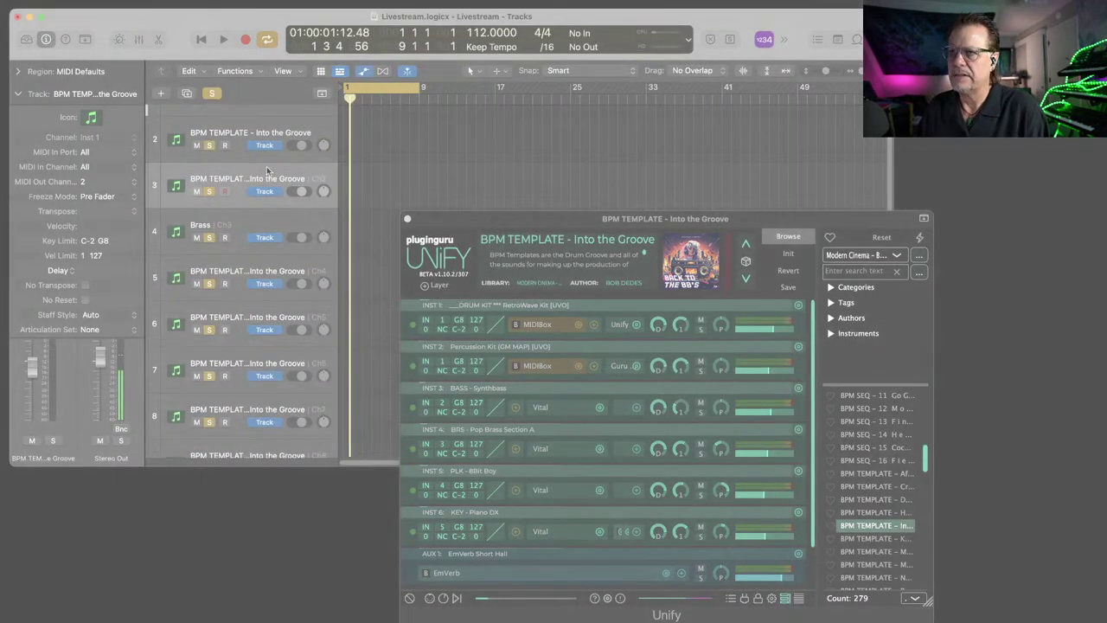
pyautogui.doubleClick(255, 178)
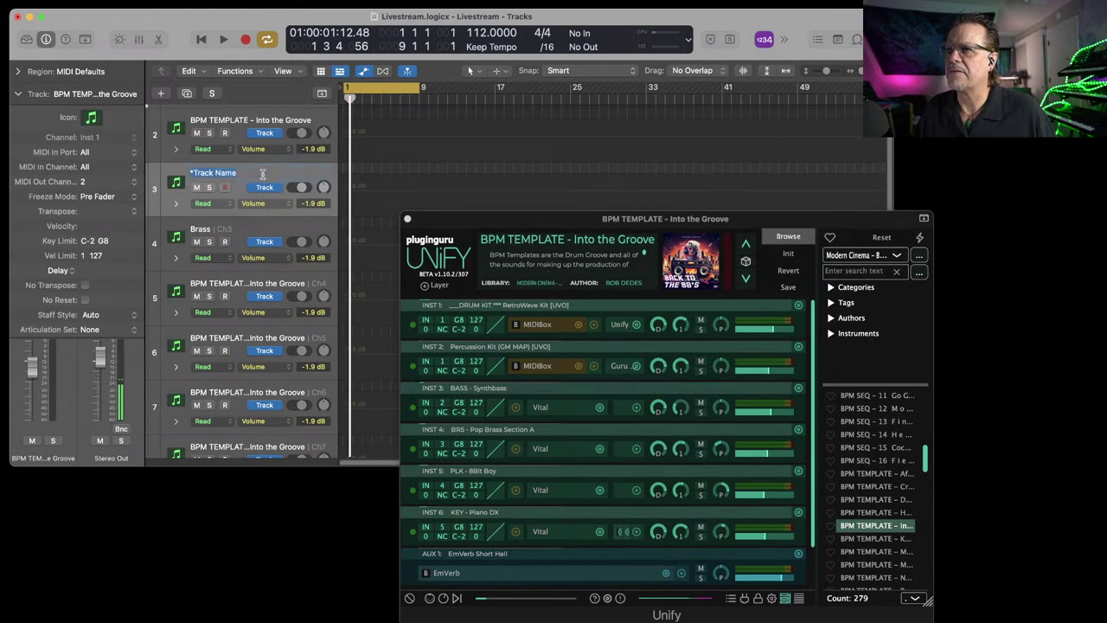
pyautogui.write('bass')
pyautogui.press('Return')
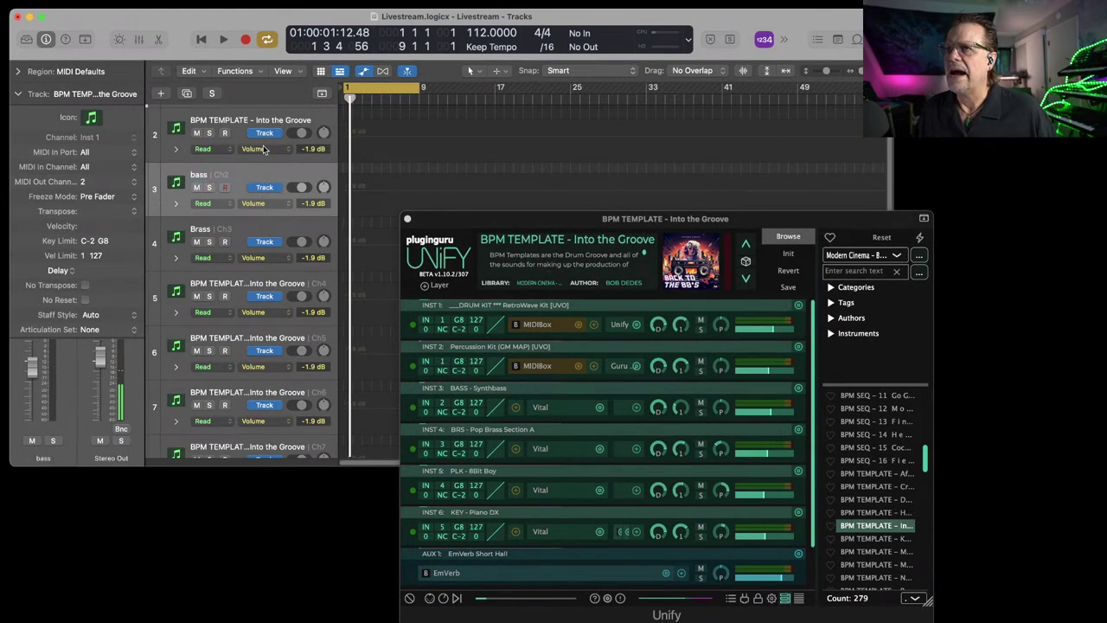
pyautogui.doubleClick(251, 118)
pyautogui.write('Drums')
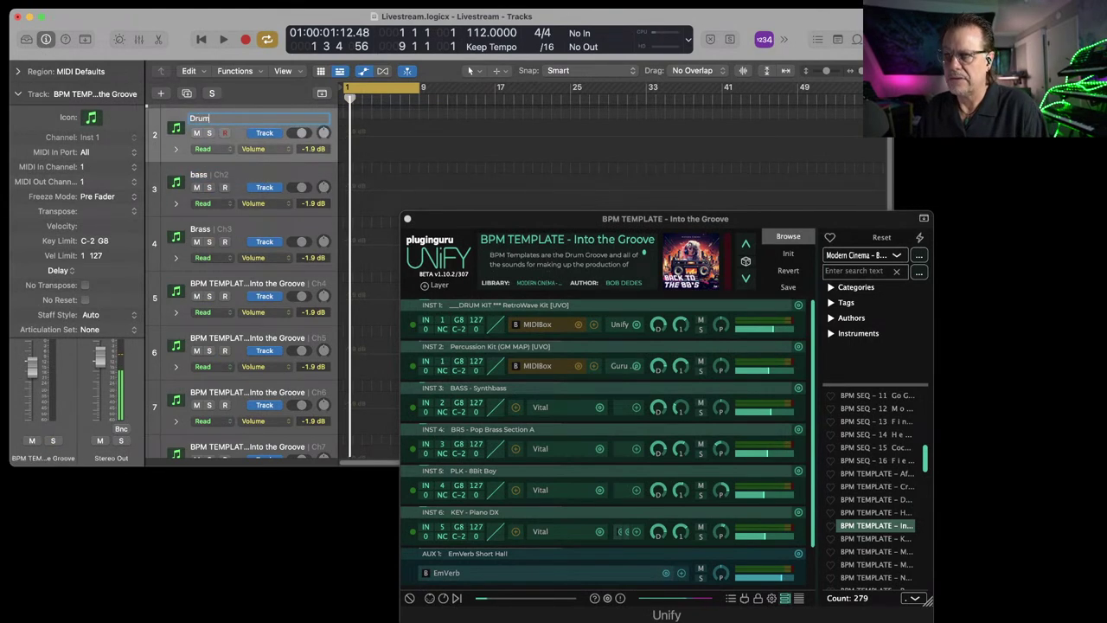
pyautogui.press('Return')
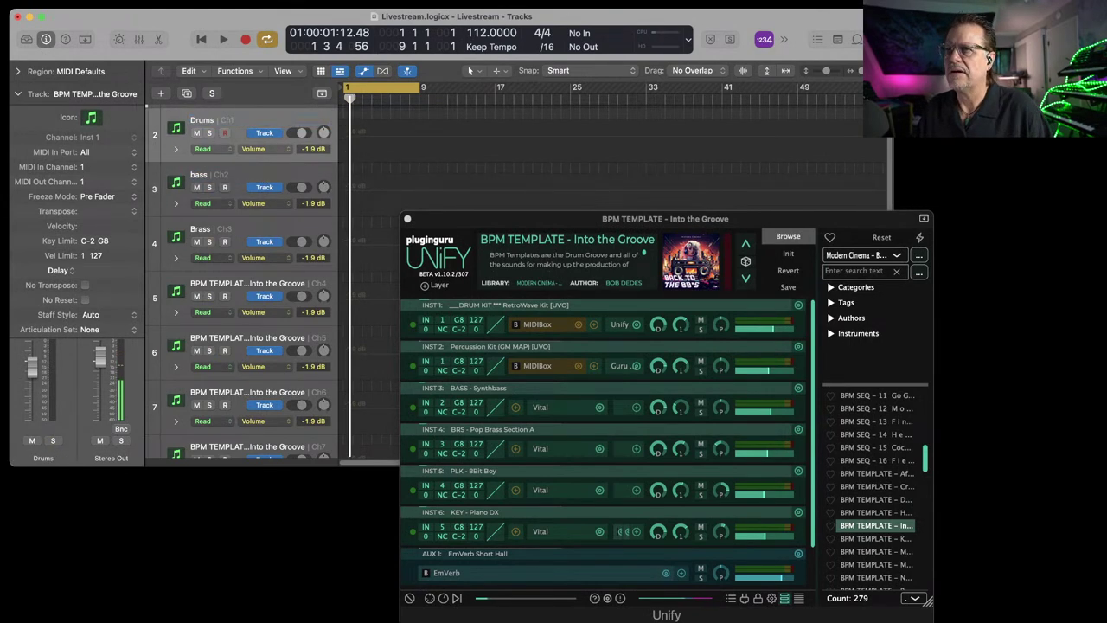
# Rename the MIDI channel 4 track as 8 Bit Pluck and the MIDI channel 5 track as Key Piano DX.
pyautogui.click(289, 289)
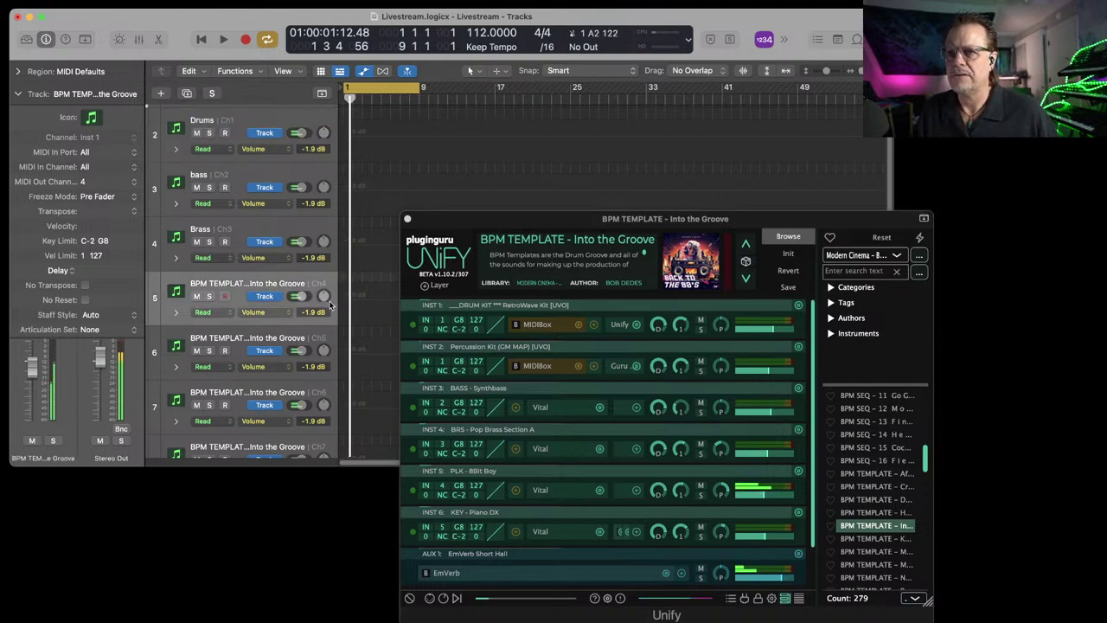
pyautogui.doubleClick(239, 283)
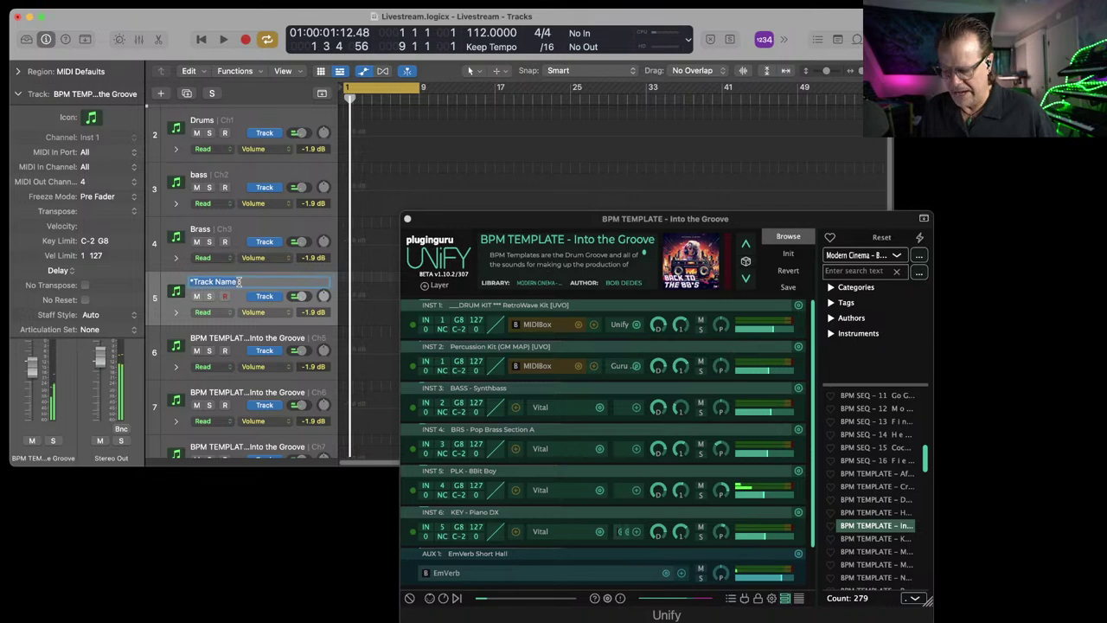
pyautogui.write('8 Bit Pluck')
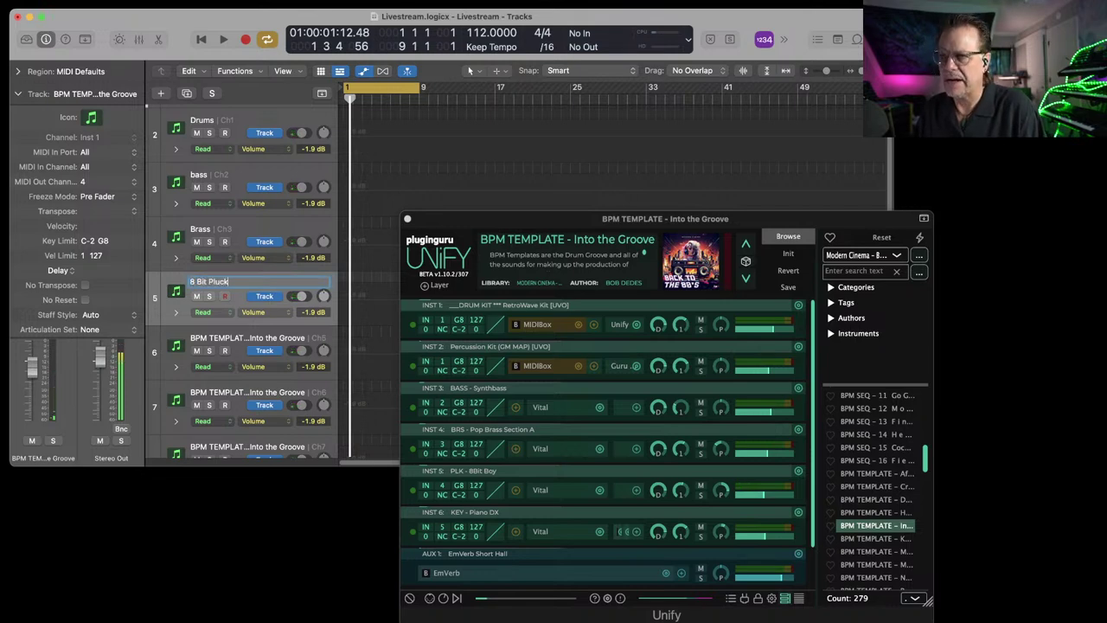
pyautogui.press('Return')
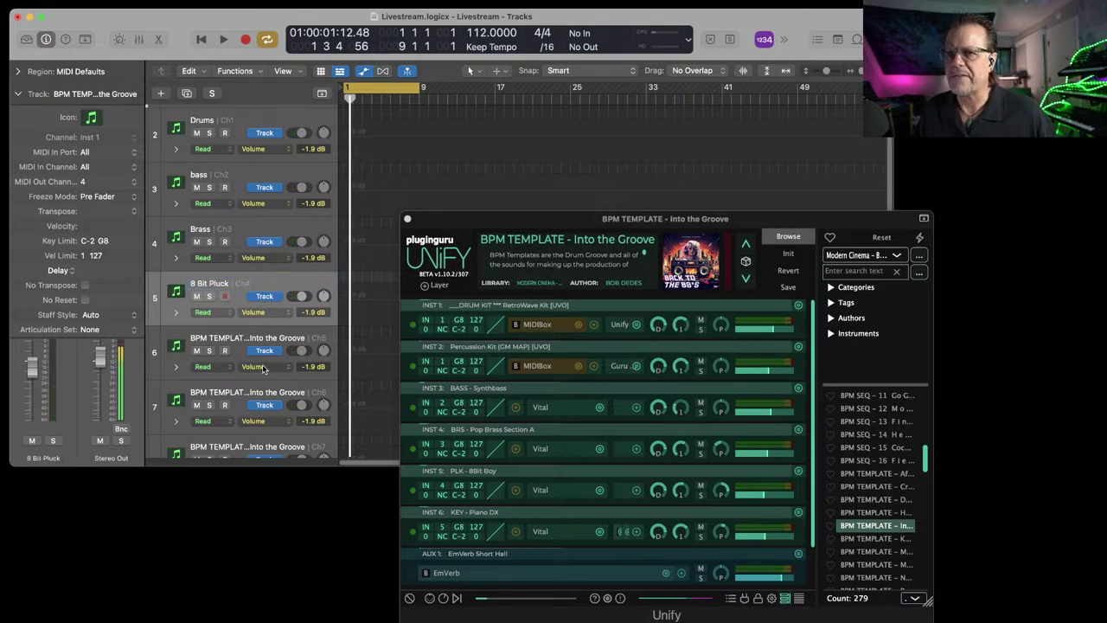
pyautogui.doubleClick(221, 339)
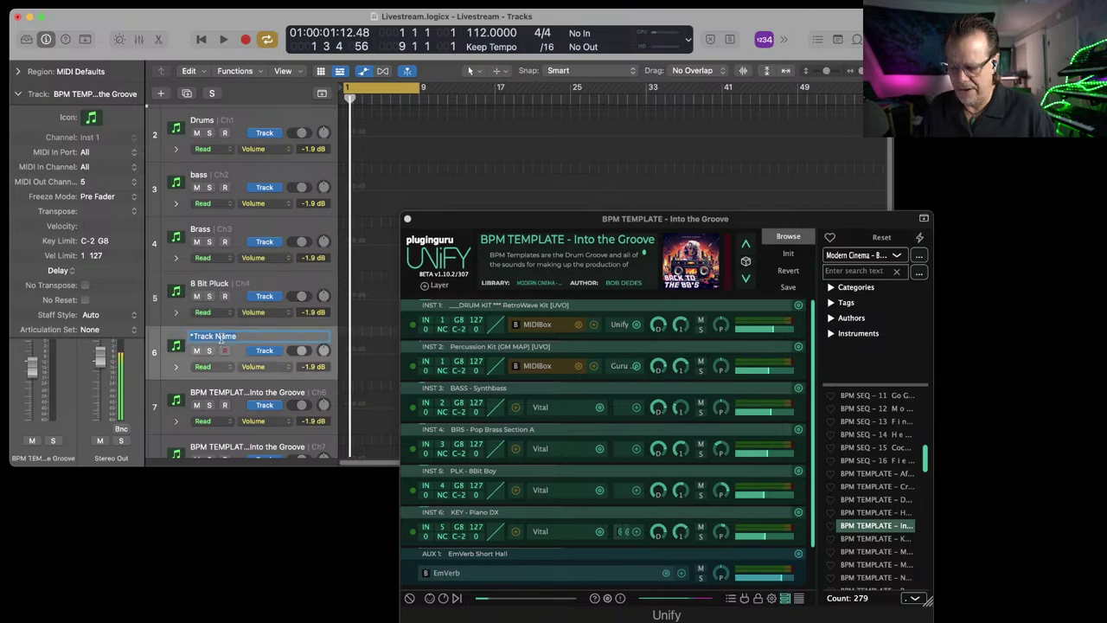
pyautogui.write('Key Piano DX')
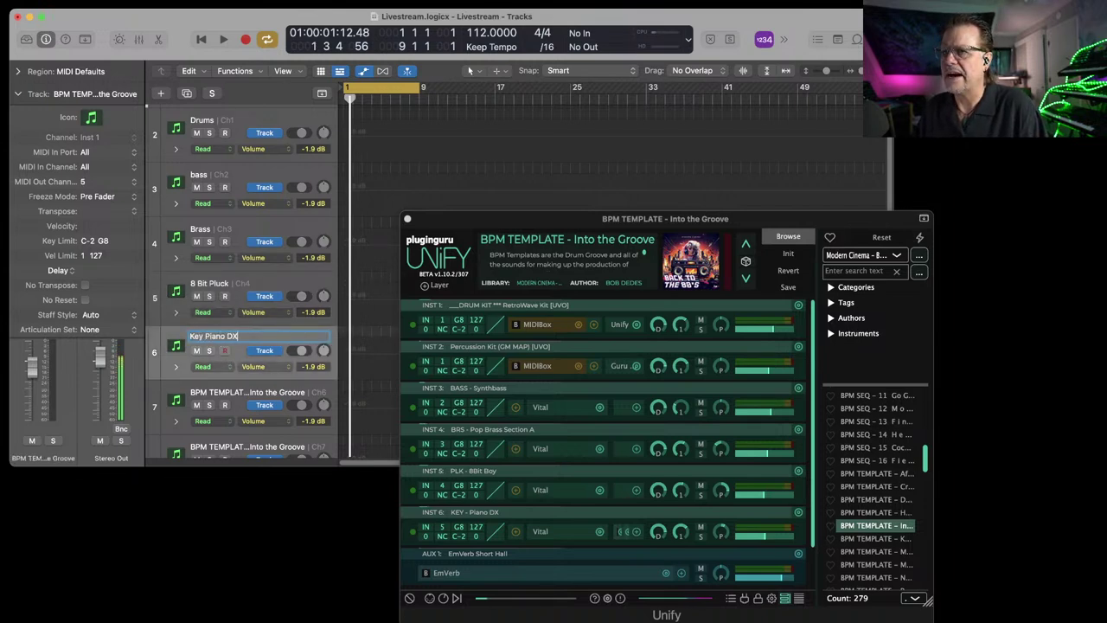
pyautogui.press('Return')
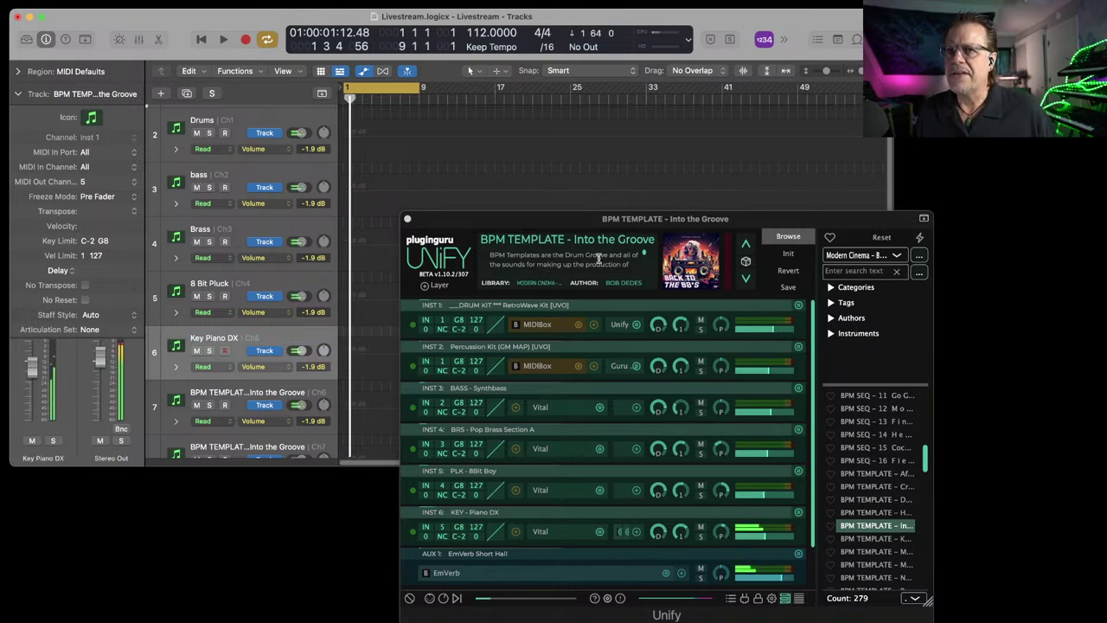
# Move the Unify window closer to the track list, play the Drums track's sounds and show Unify's on-screen keyboard.
pyautogui.moveTo(564, 224); pyautogui.dragTo(523, 219)
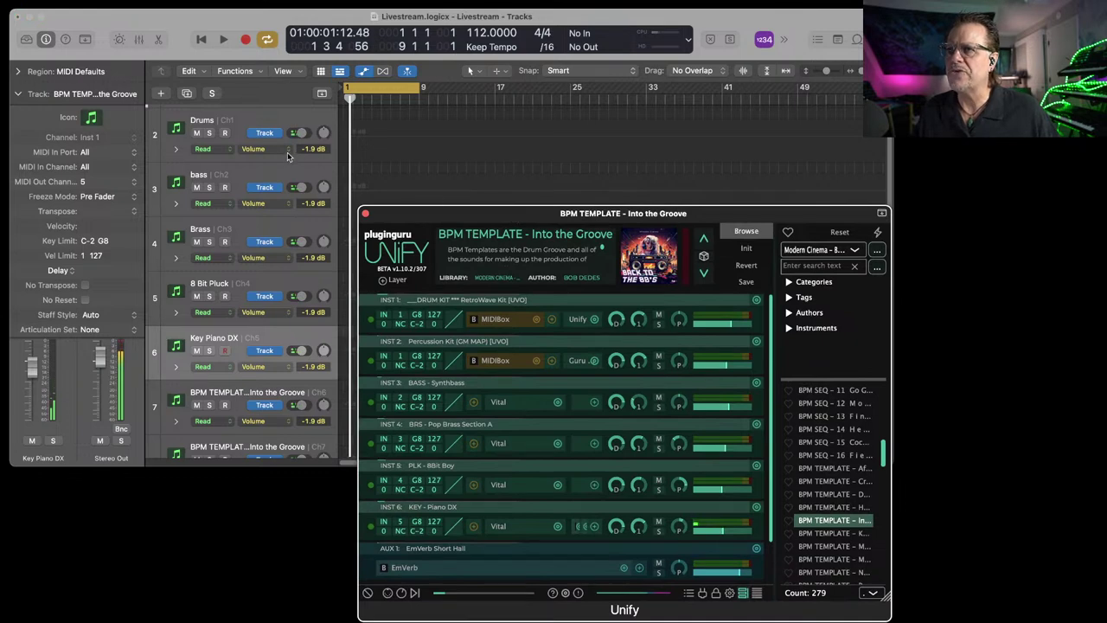
pyautogui.scroll(2, 276, 160)
pyautogui.click(258, 148)
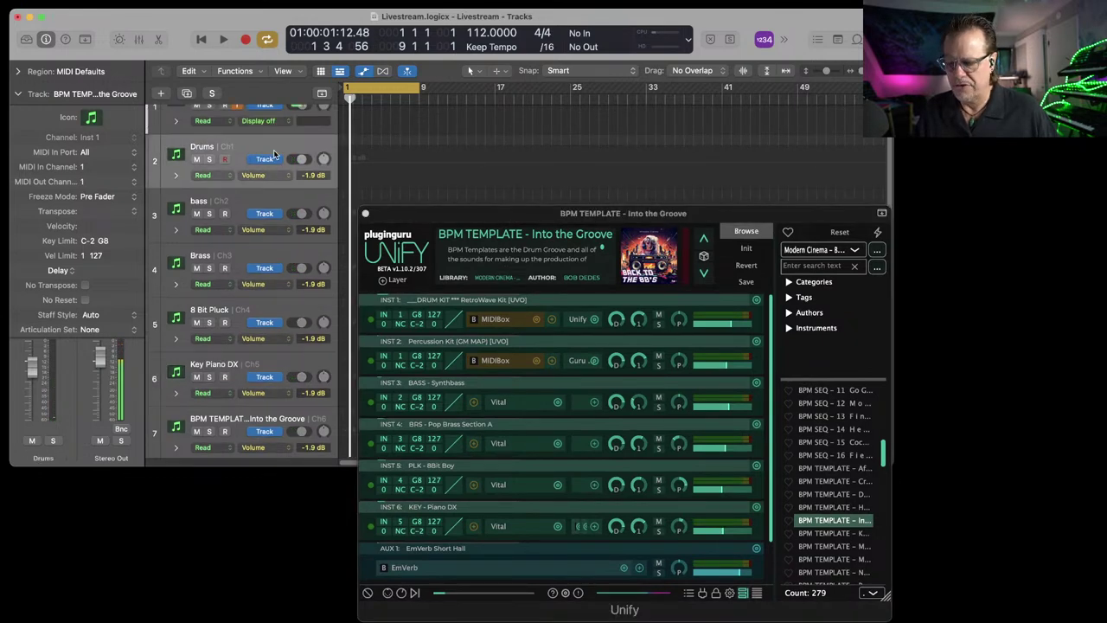
pyautogui.click(474, 365)
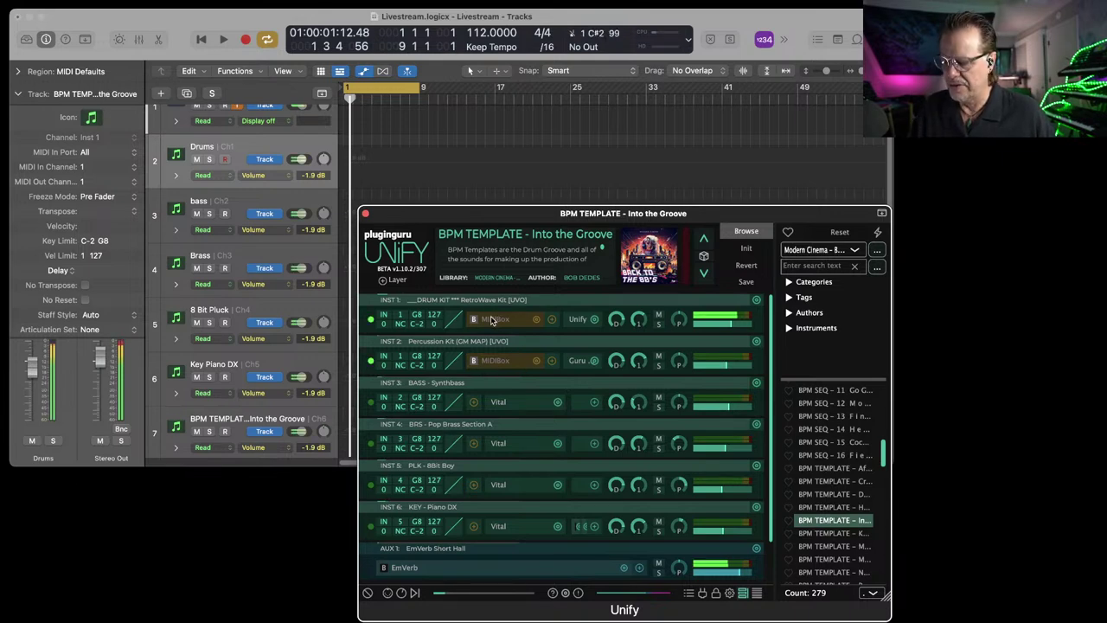
pyautogui.click(387, 592)
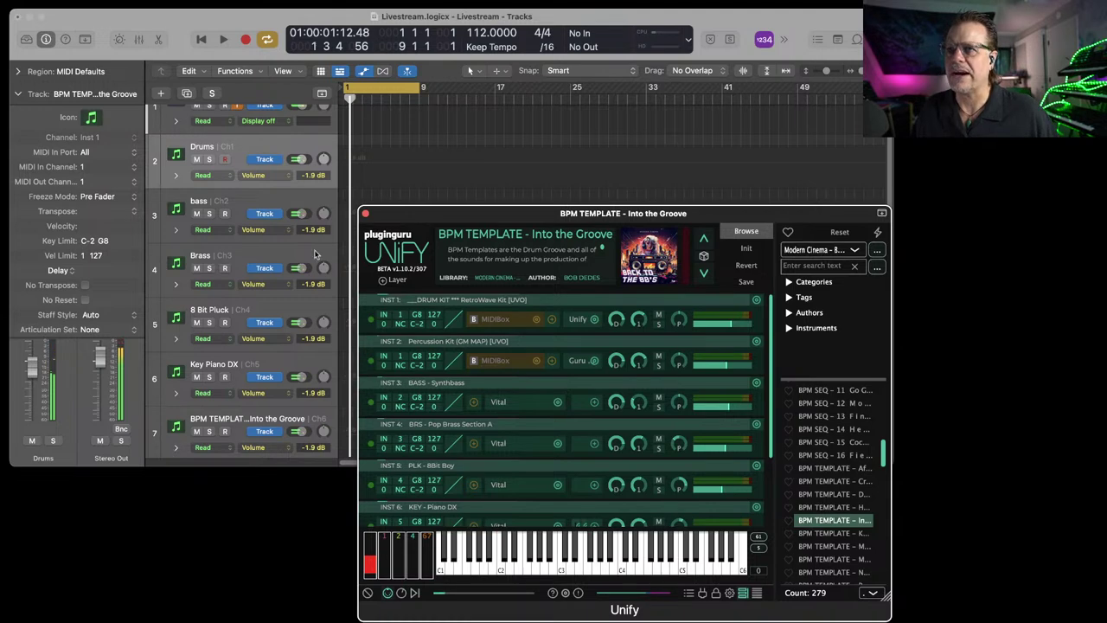
# Record a drum part of about four bars on the Drums track from the start of the project.
pyautogui.click(252, 151)
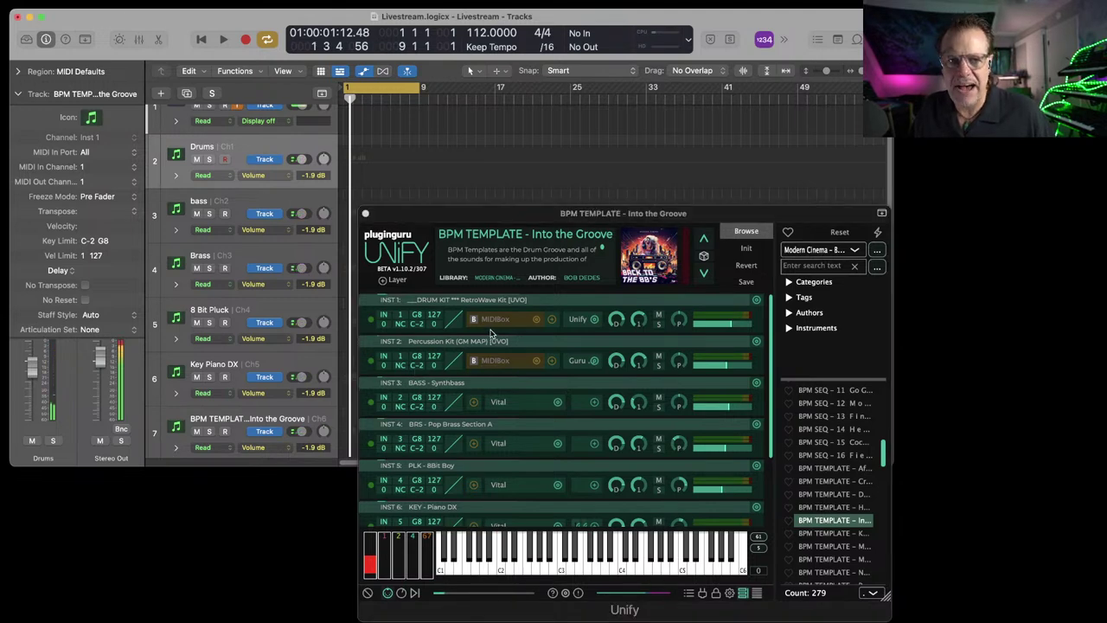
pyautogui.press('Return')
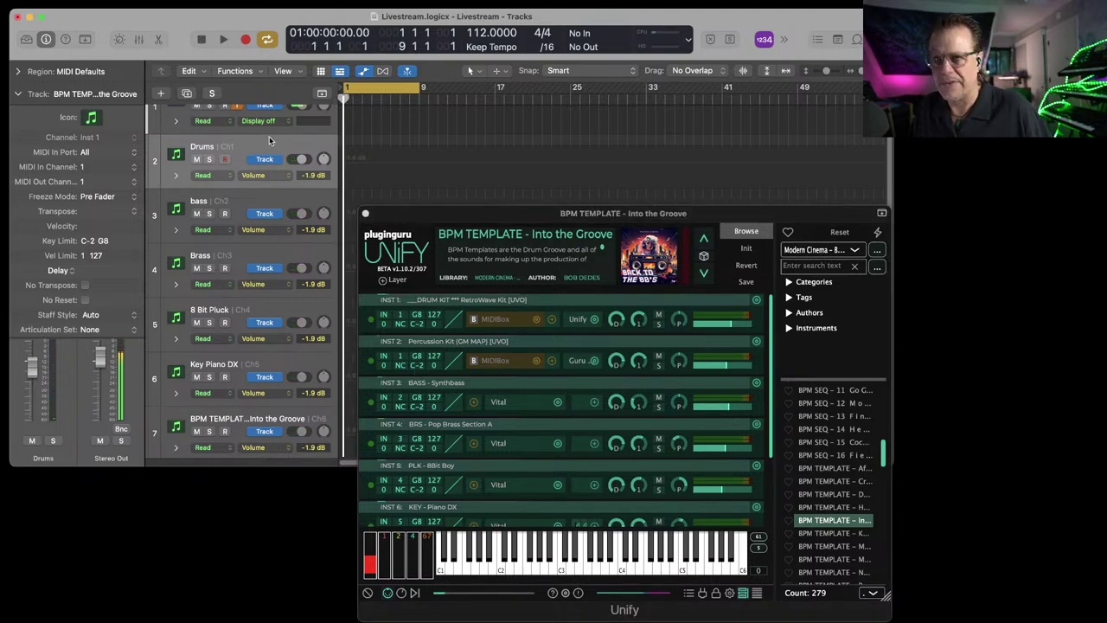
pyautogui.press('r')
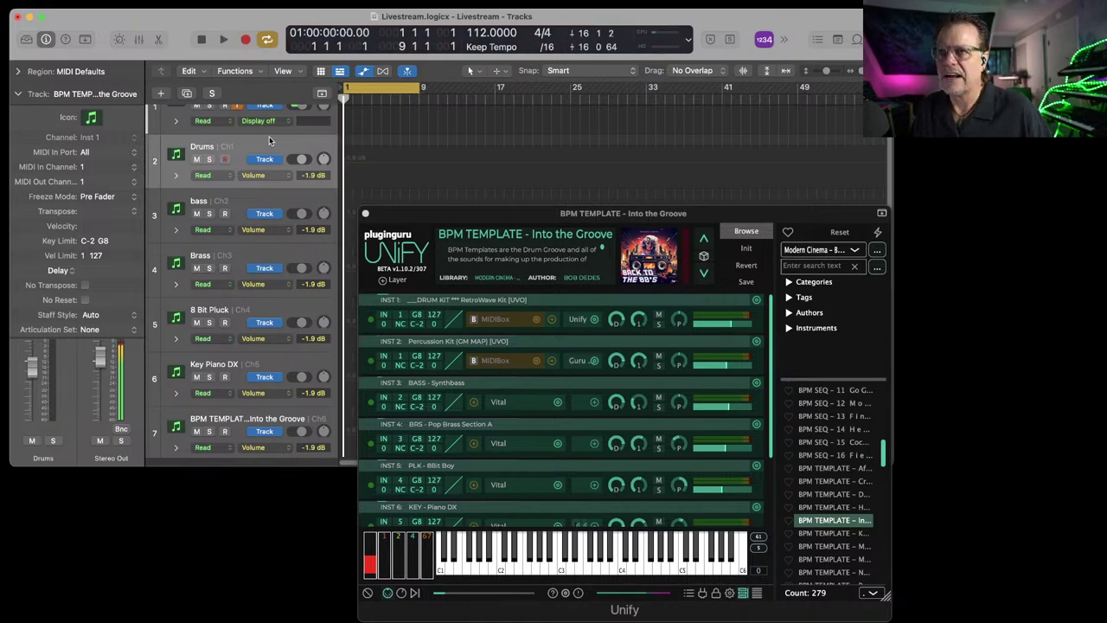
pyautogui.press('Return')
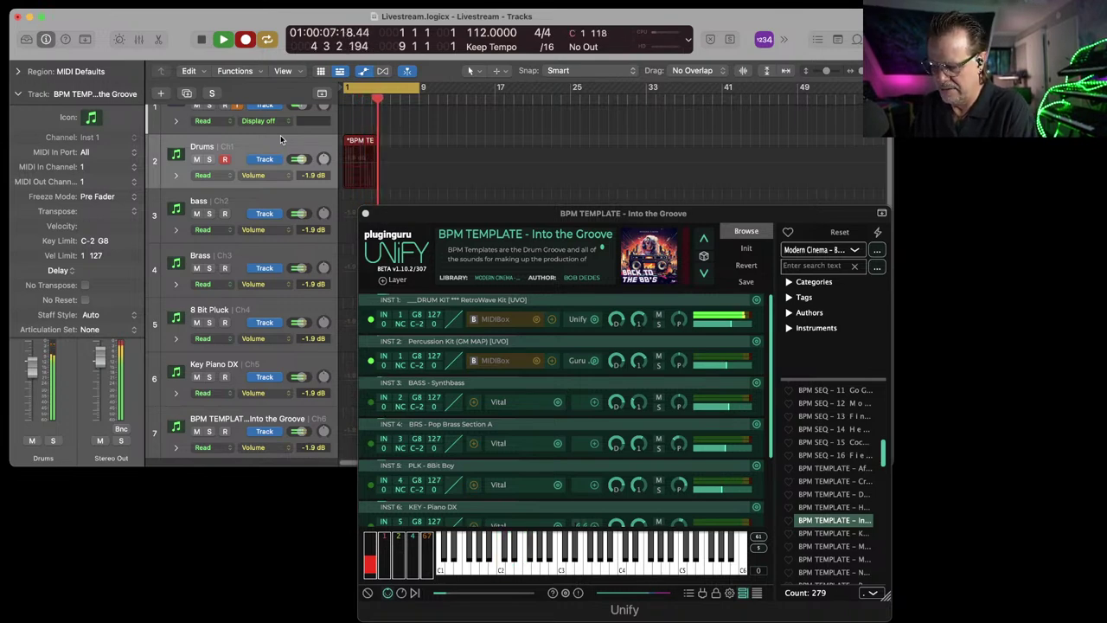
pyautogui.press('space')
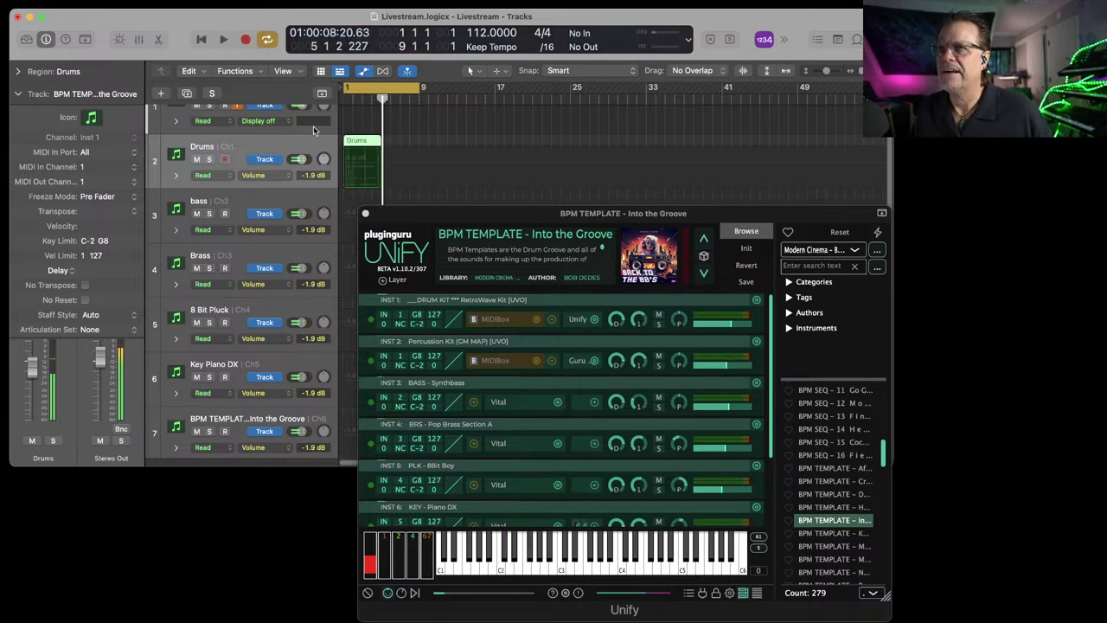
# Loop the recorded Drums region and play it back from the start of the project.
pyautogui.press('l')
pyautogui.press('Return')
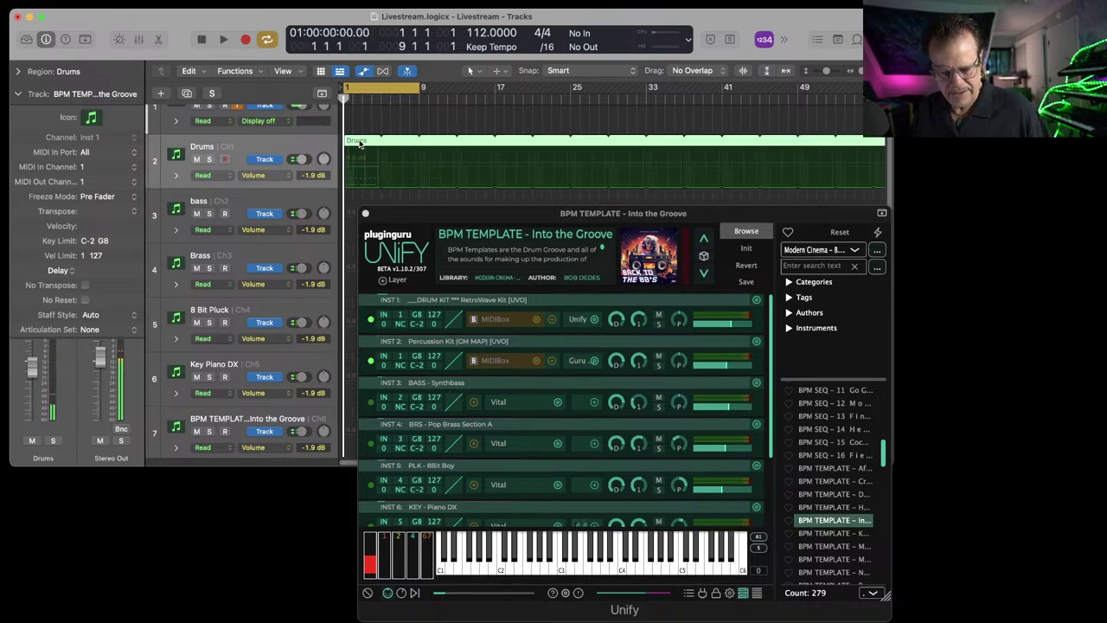
pyautogui.press('space')
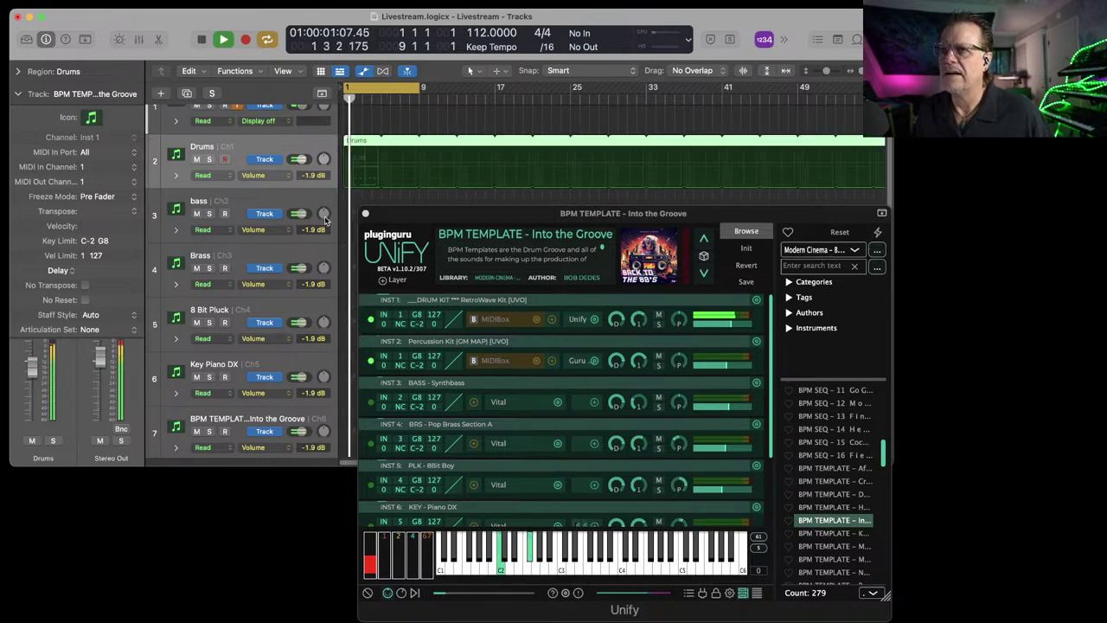
# Select the bass track, stop playback and set the INST 3 Synthbass layer's level to about -1.19 dB.
pyautogui.click(258, 199)
pyautogui.press('space')
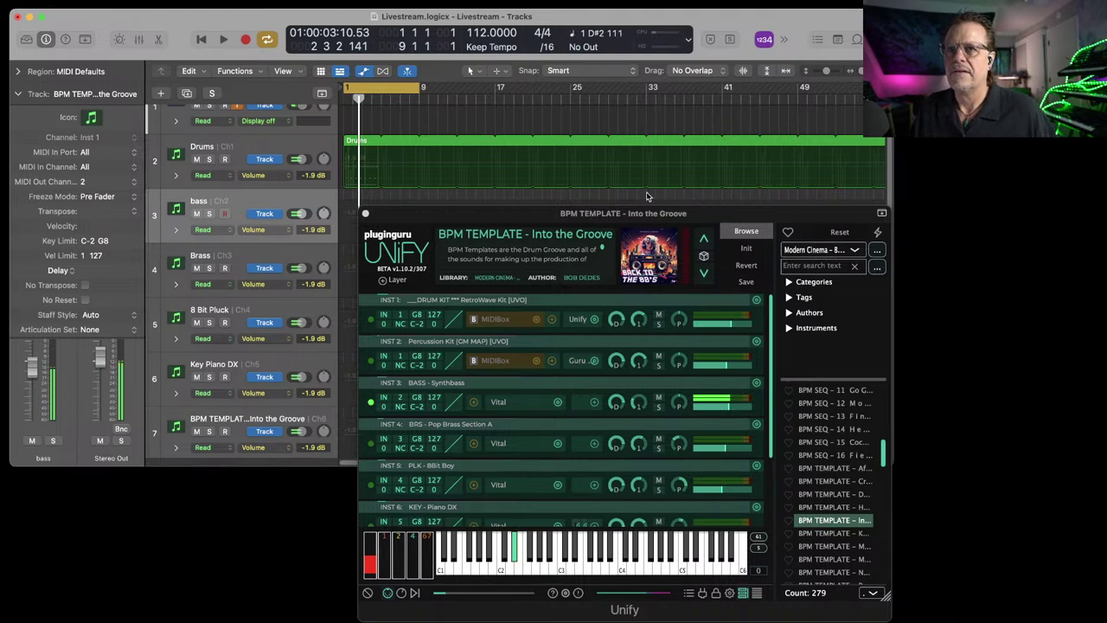
pyautogui.click(722, 320)
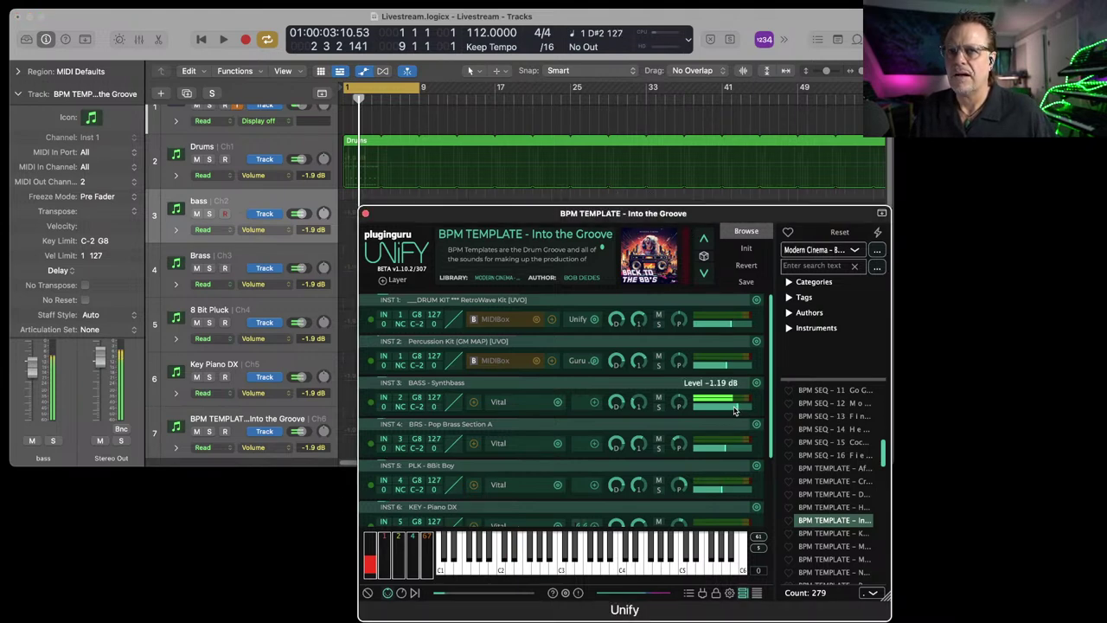
# Open the Synthbass layer's Vital preset browser, show the MC - Back to the 80s folder and sort the presets by name.
pyautogui.doubleClick(499, 403)
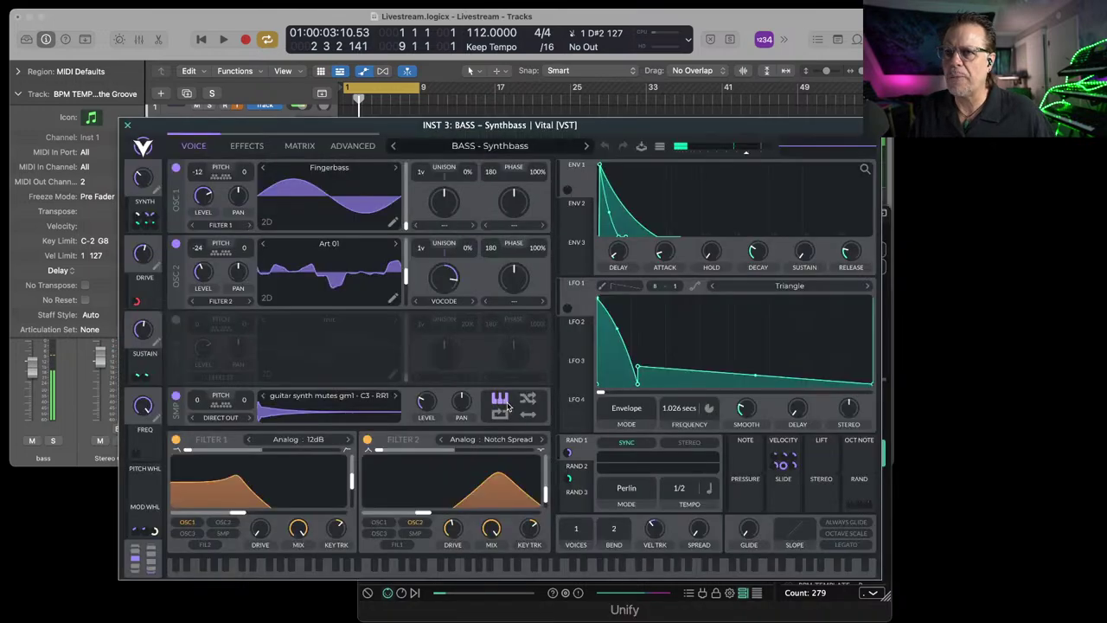
pyautogui.click(487, 147)
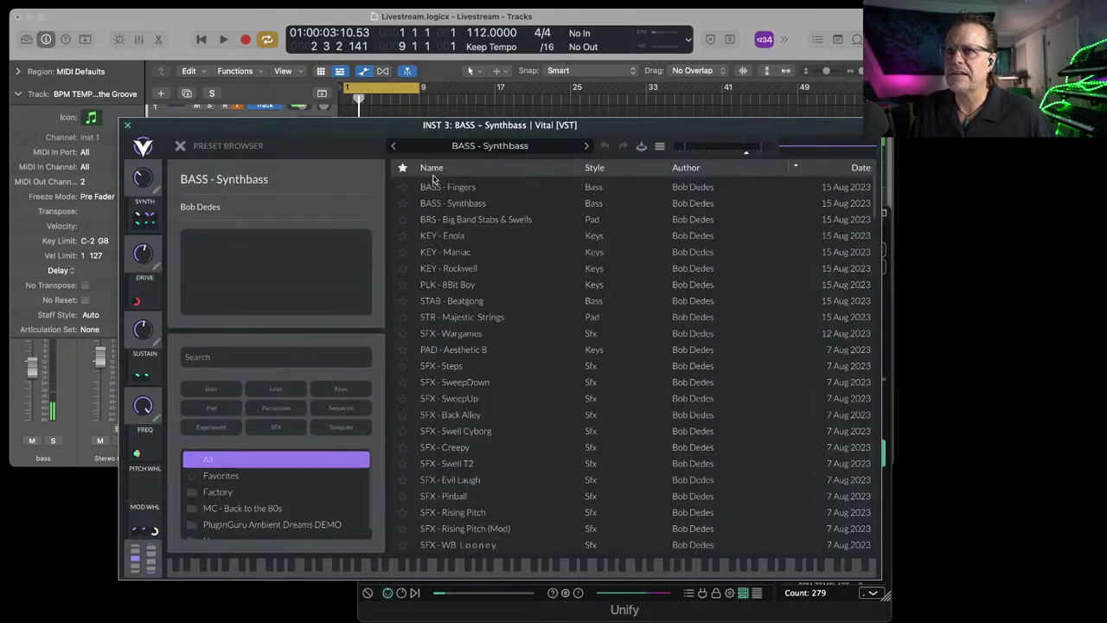
pyautogui.click(241, 509)
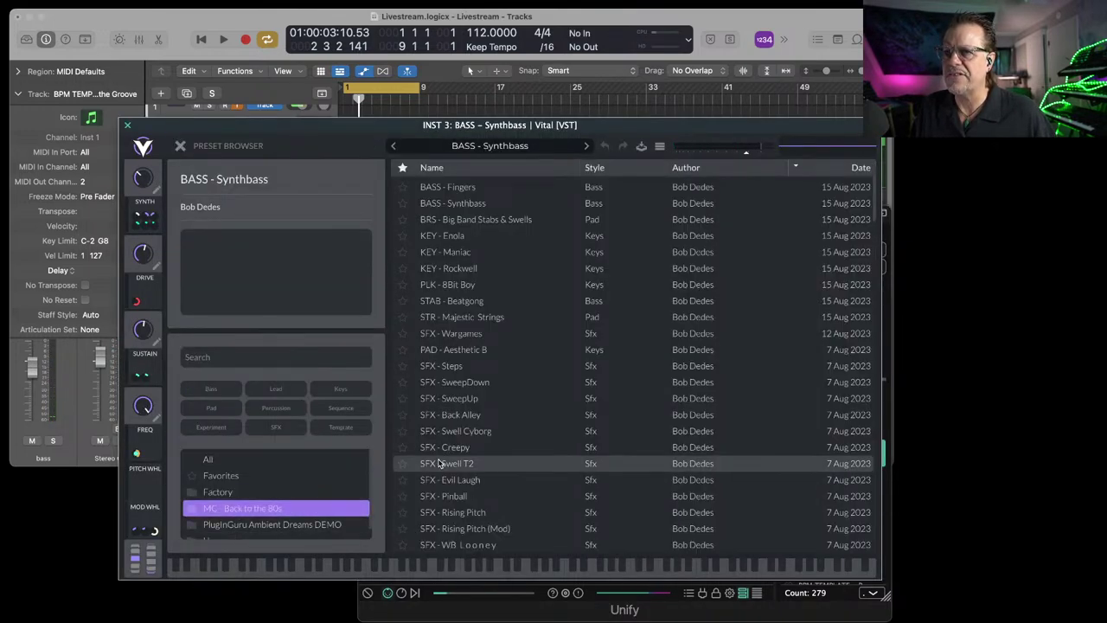
pyautogui.click(458, 168)
pyautogui.click(458, 169)
pyautogui.click(459, 169)
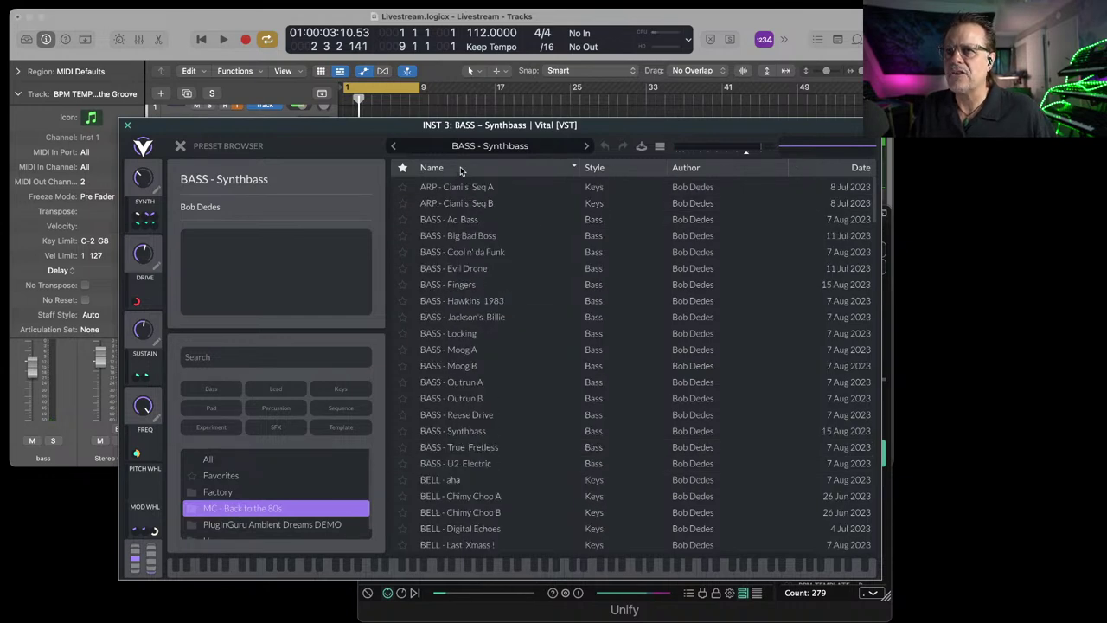
# Audition the BASS presets Hawkins 1983, Locking and Moog A, load BASS - Outrun A and close Vital.
pyautogui.click(459, 302)
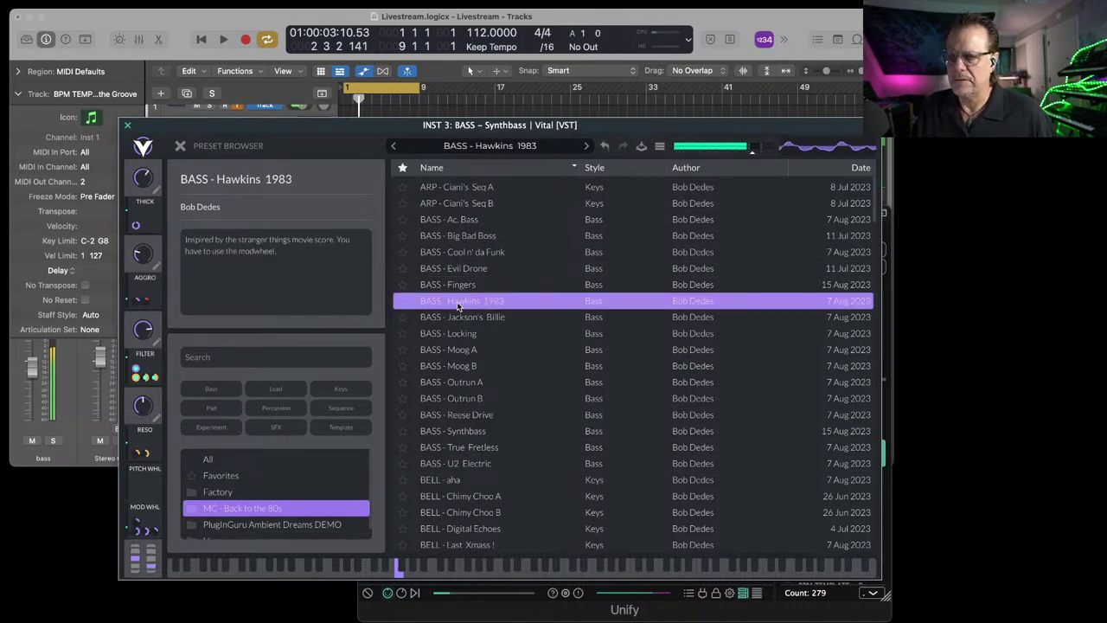
pyautogui.click(460, 334)
pyautogui.click(467, 350)
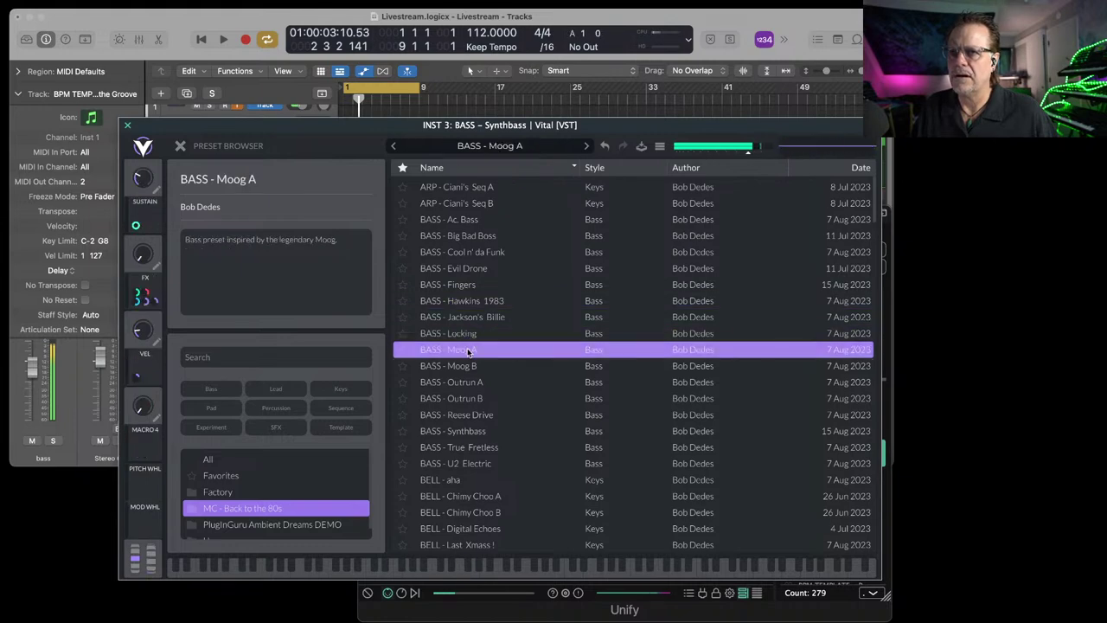
pyautogui.click(457, 377)
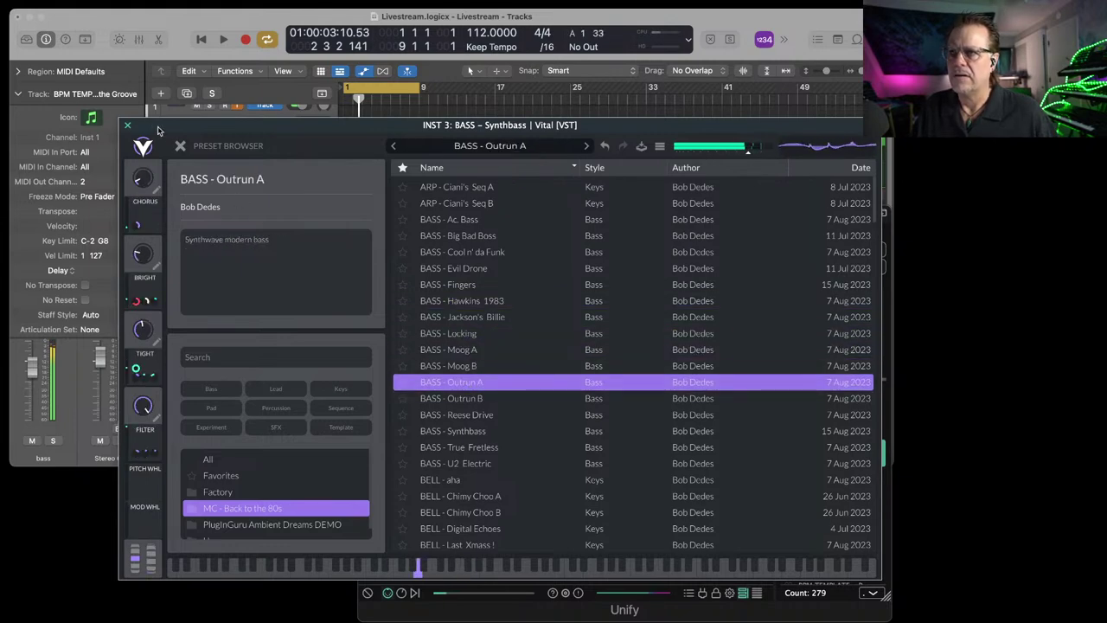
pyautogui.click(127, 125)
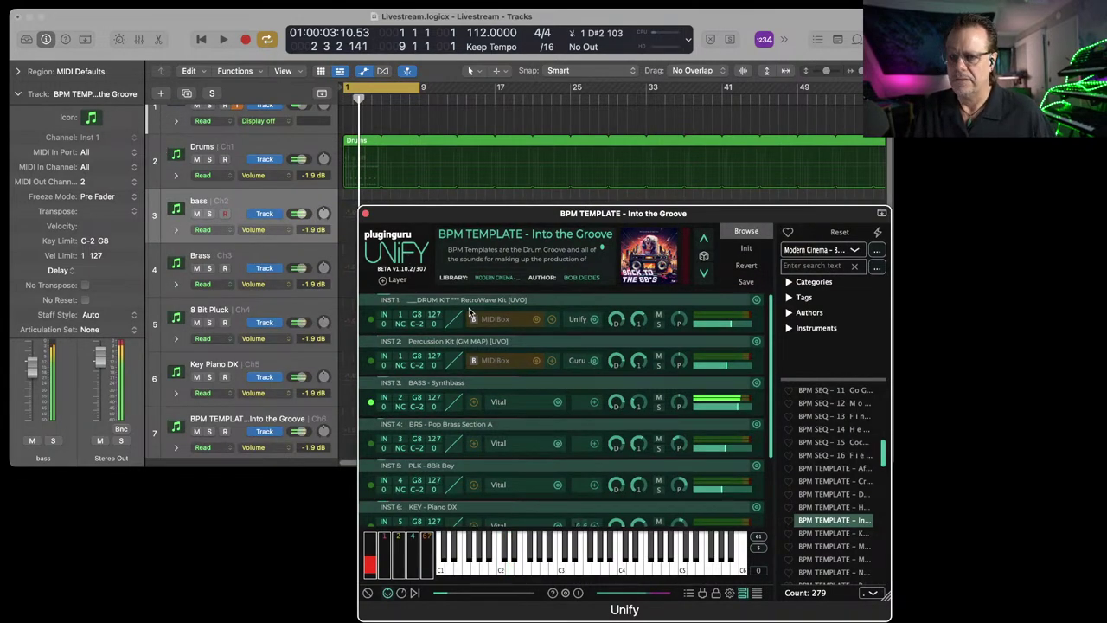
# Record a bass part of about eight bars on the bass track over the looped drums.
pyautogui.press('r')
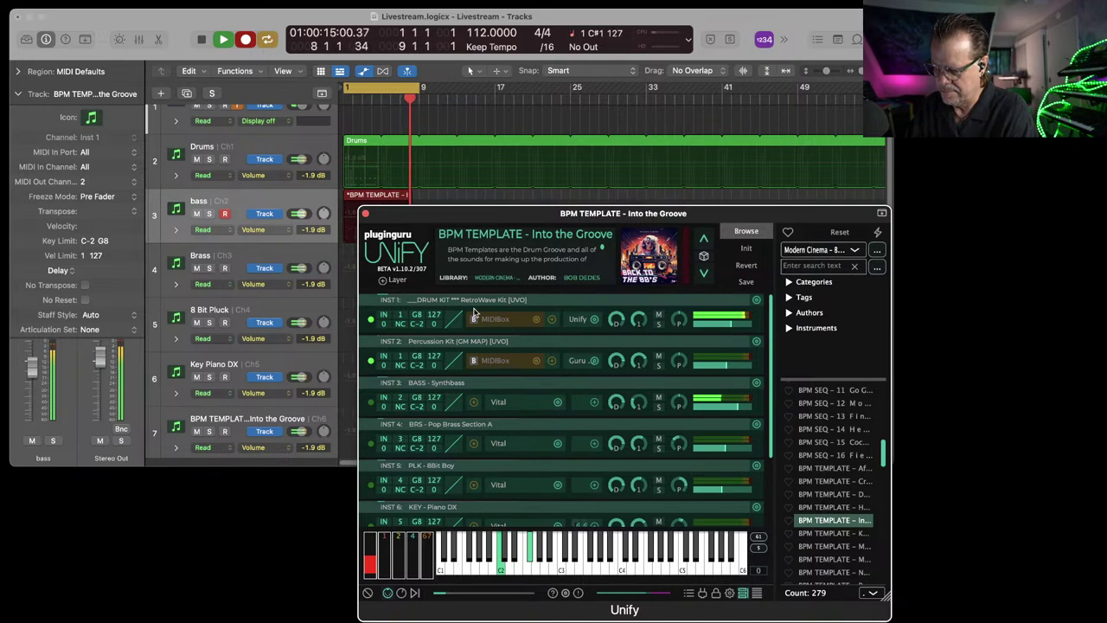
pyautogui.press('space')
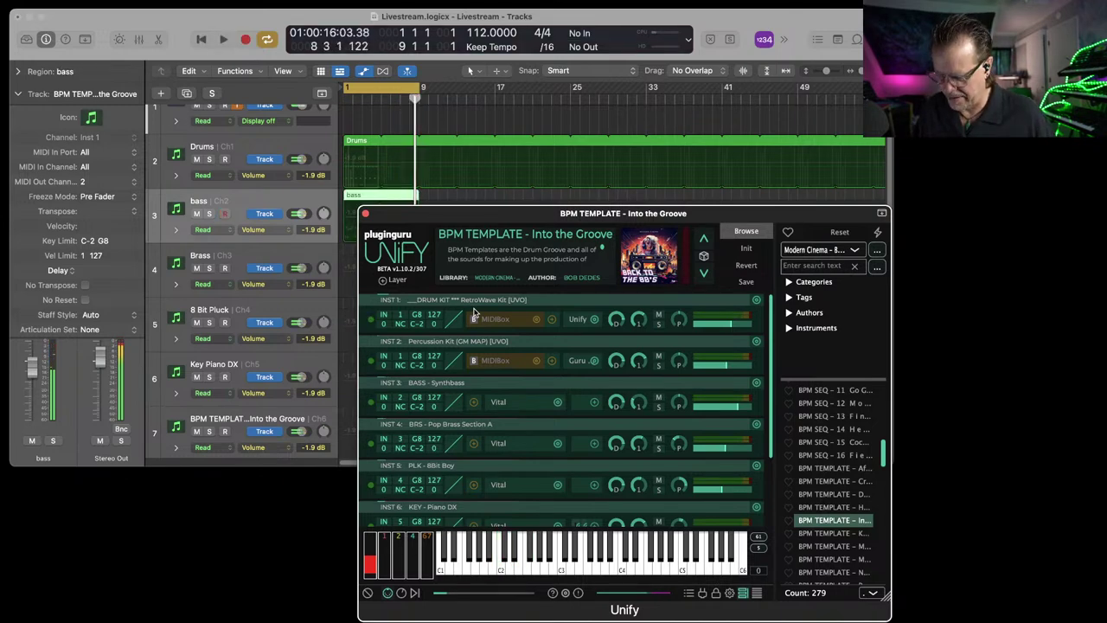
# Play back the recorded bass part with the drums from the start of the project.
pyautogui.press('Return')
pyautogui.press('space')
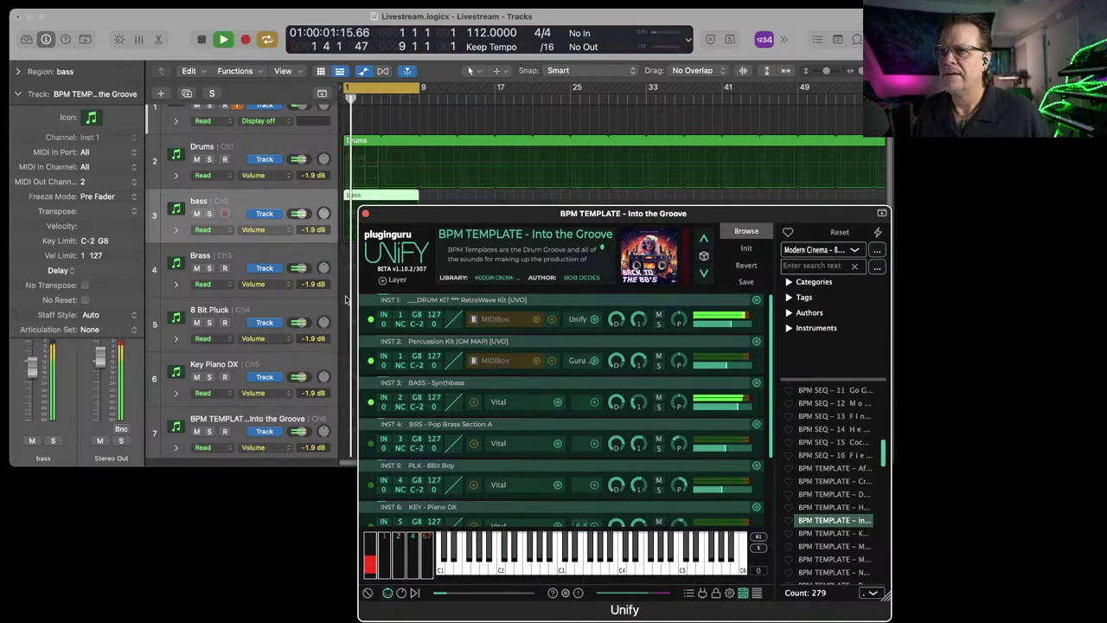
pyautogui.press('space')
# Record a part of about four bars on the Key Piano DX track and play it back from the start.
pyautogui.click(268, 363)
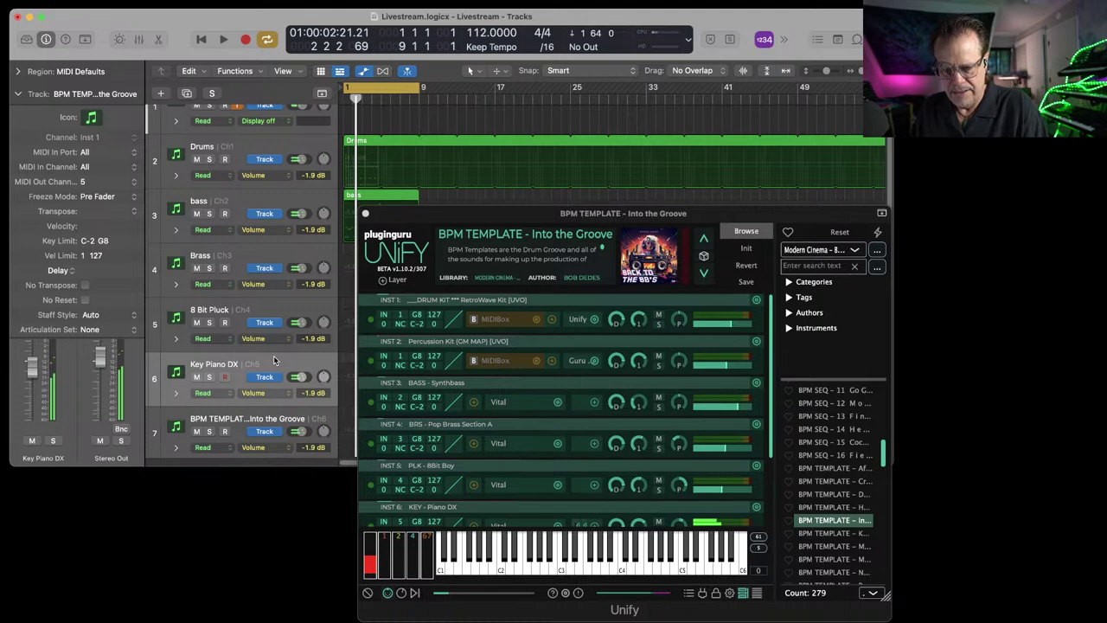
pyautogui.press('Return')
pyautogui.press('r')
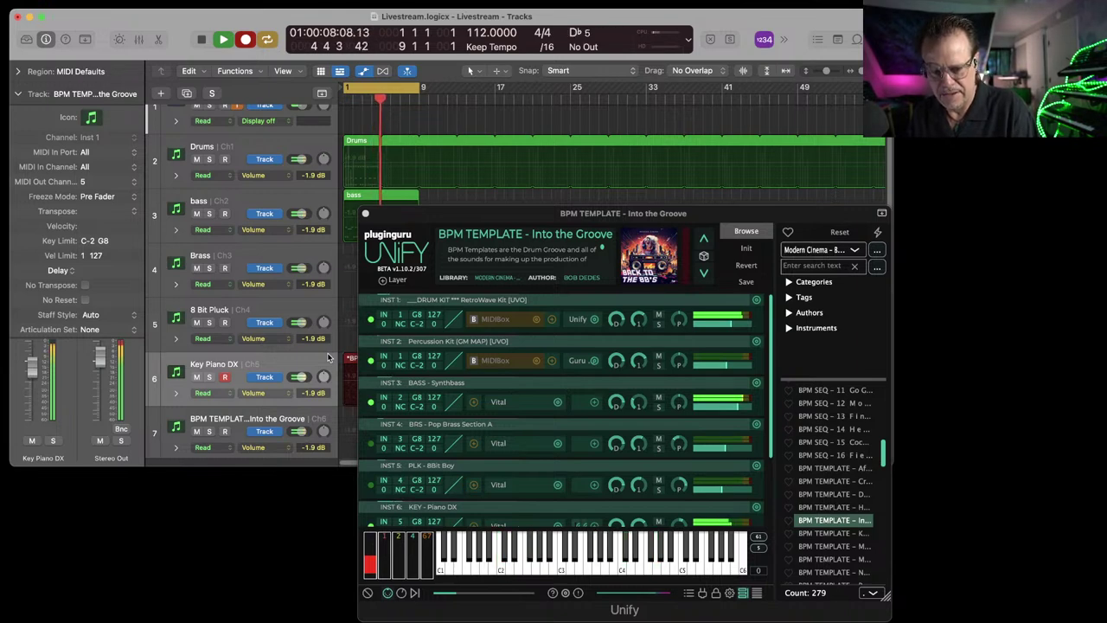
pyautogui.press('space')
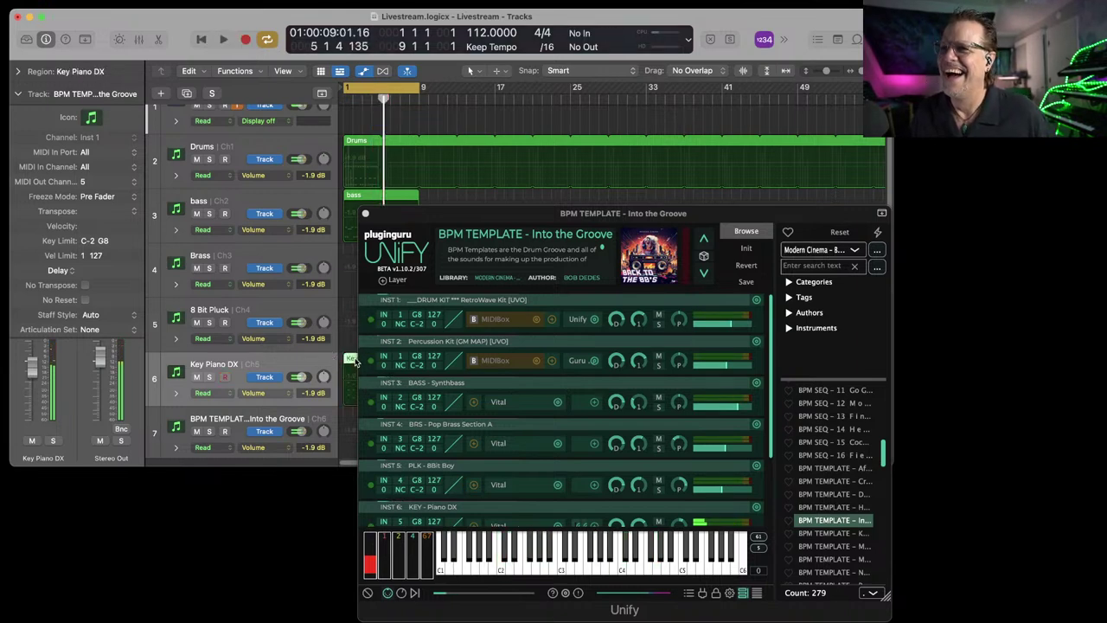
pyautogui.press('Return')
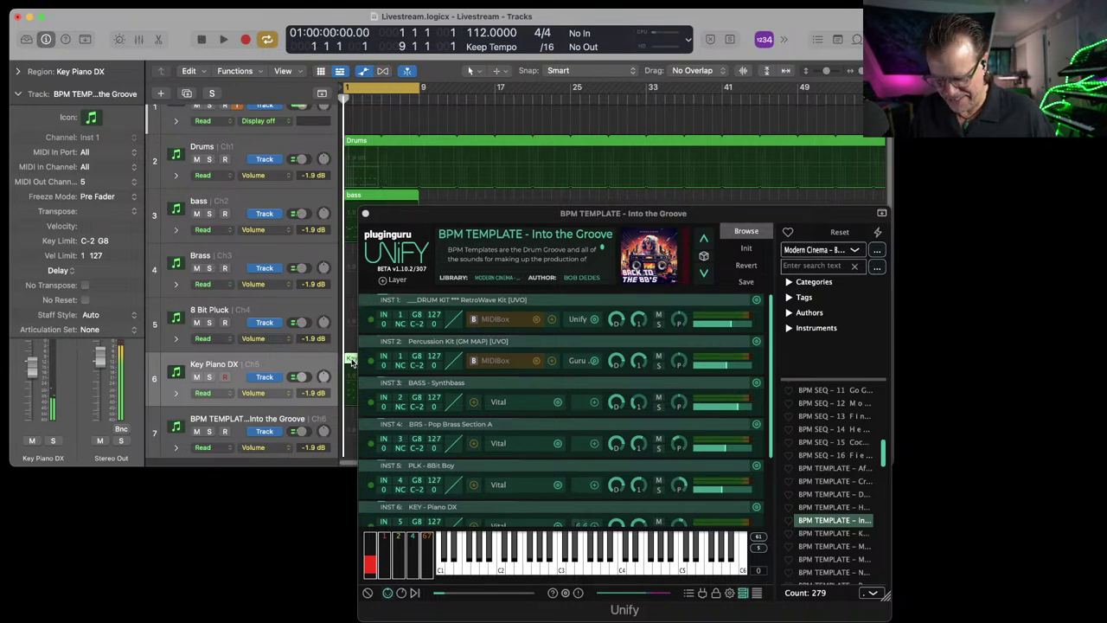
pyautogui.press('space')
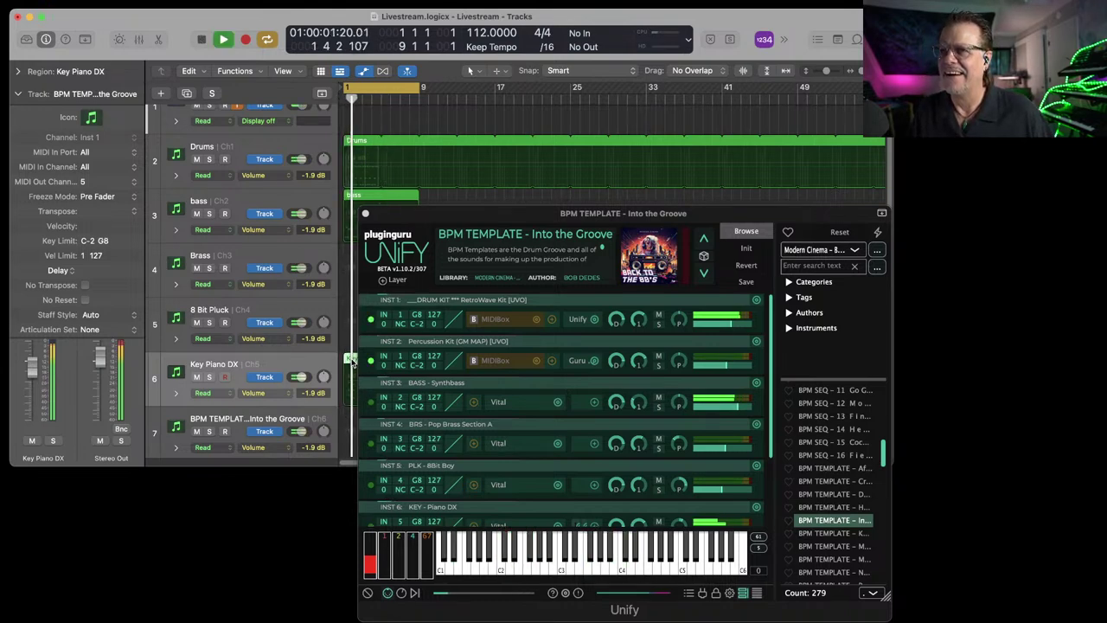
# Record a pluck part on the 8 Bit Pluck track over the drums, bass and piano.
pyautogui.click(276, 310)
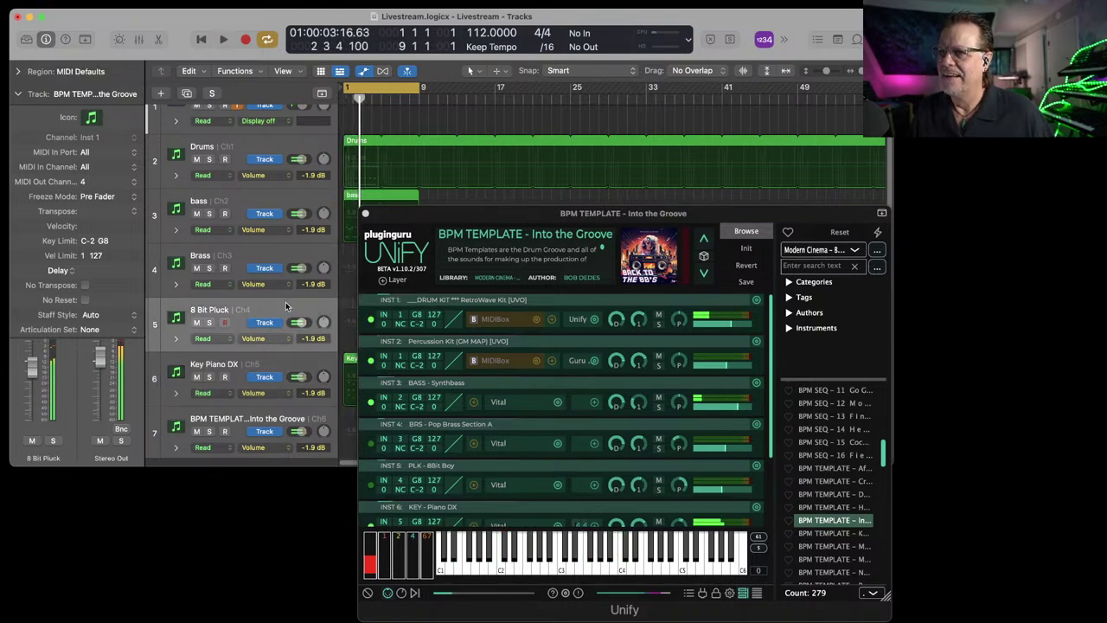
pyautogui.press('space')
pyautogui.press('r')
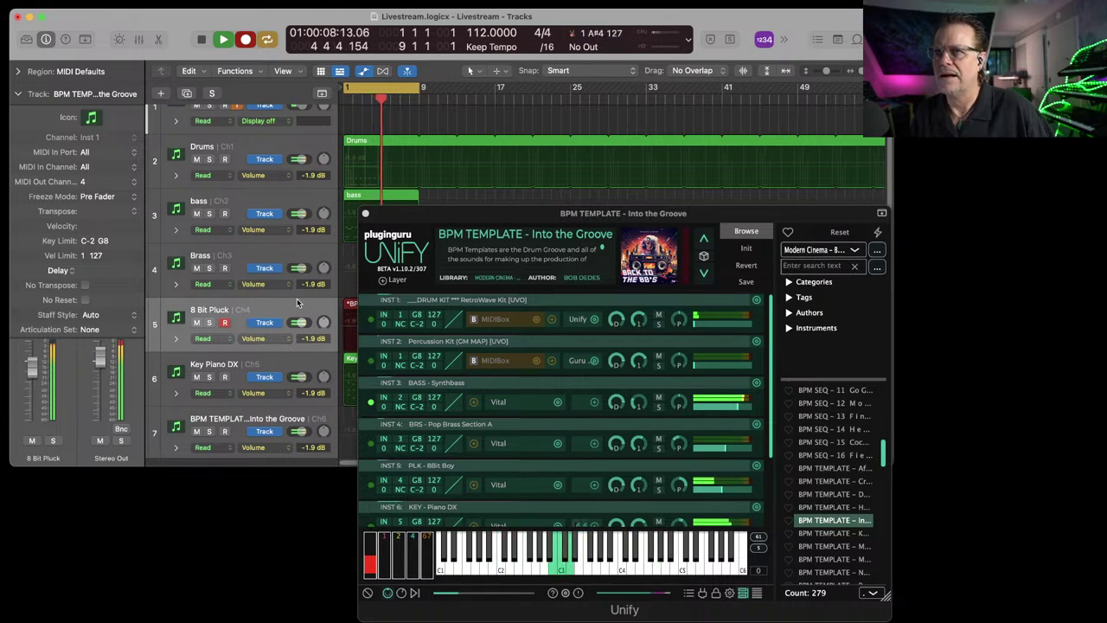
# Stop the 8 Bit Pluck recording, play the song from the start and raise the RetroWave drum kit layer's mix level.
pyautogui.press('space')
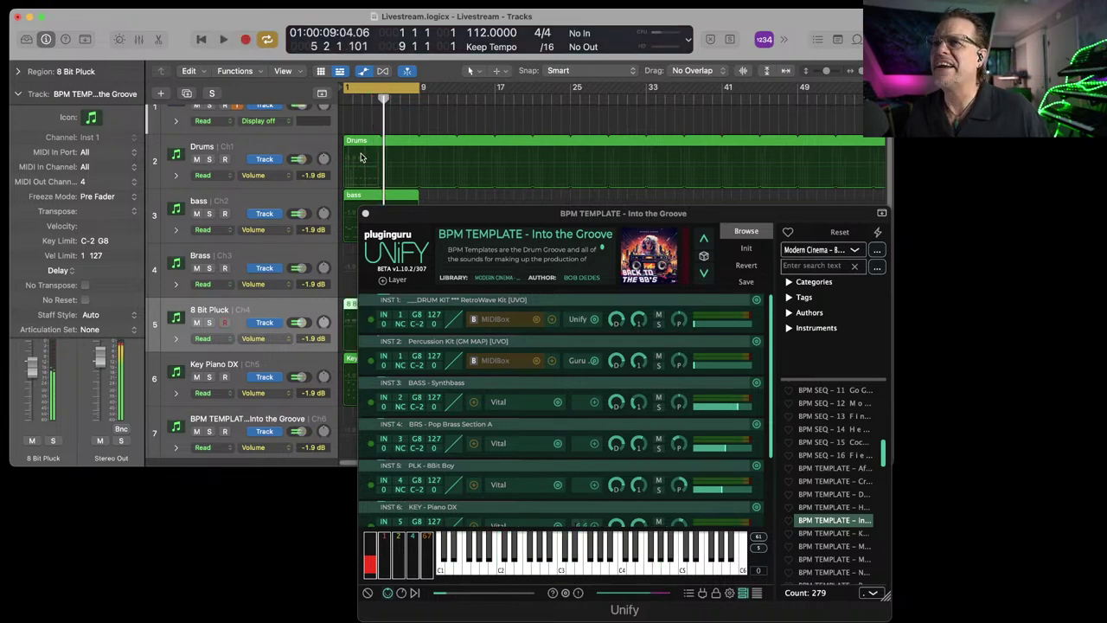
pyautogui.click(303, 145)
pyautogui.press('Return')
pyautogui.press('space')
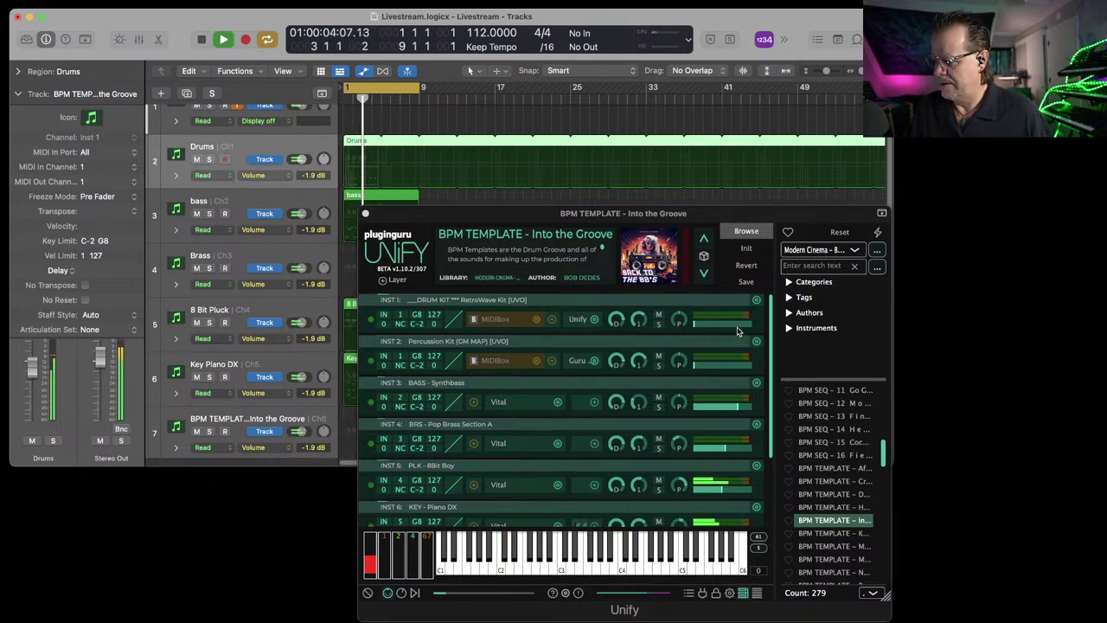
pyautogui.moveTo(696, 322)
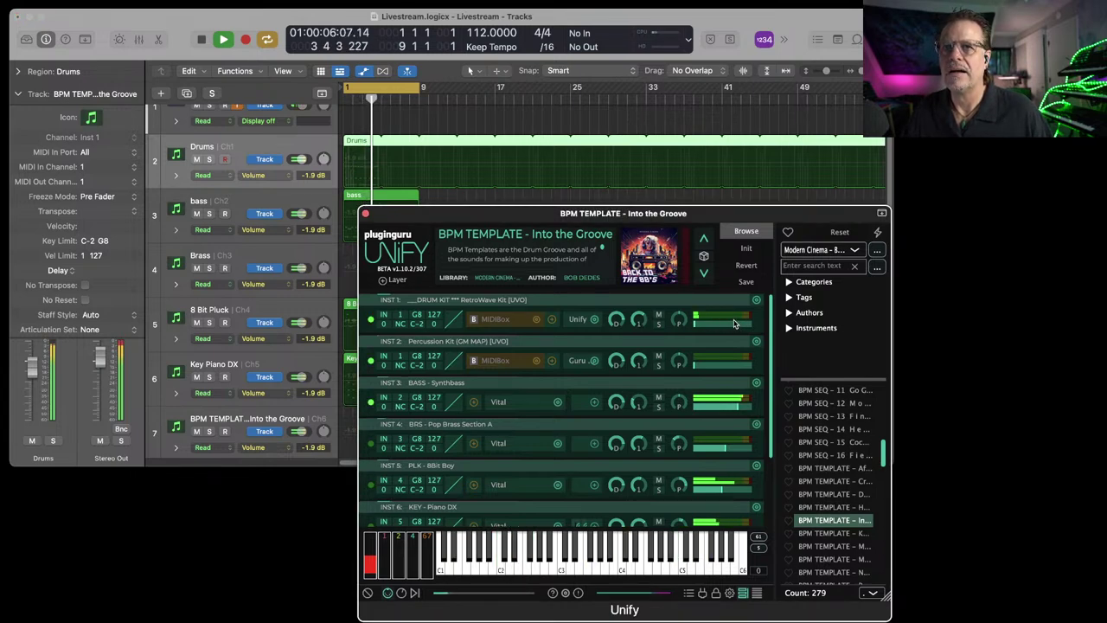
pyautogui.moveTo(692, 322); pyautogui.dragTo(740, 327)
pyautogui.press('space')
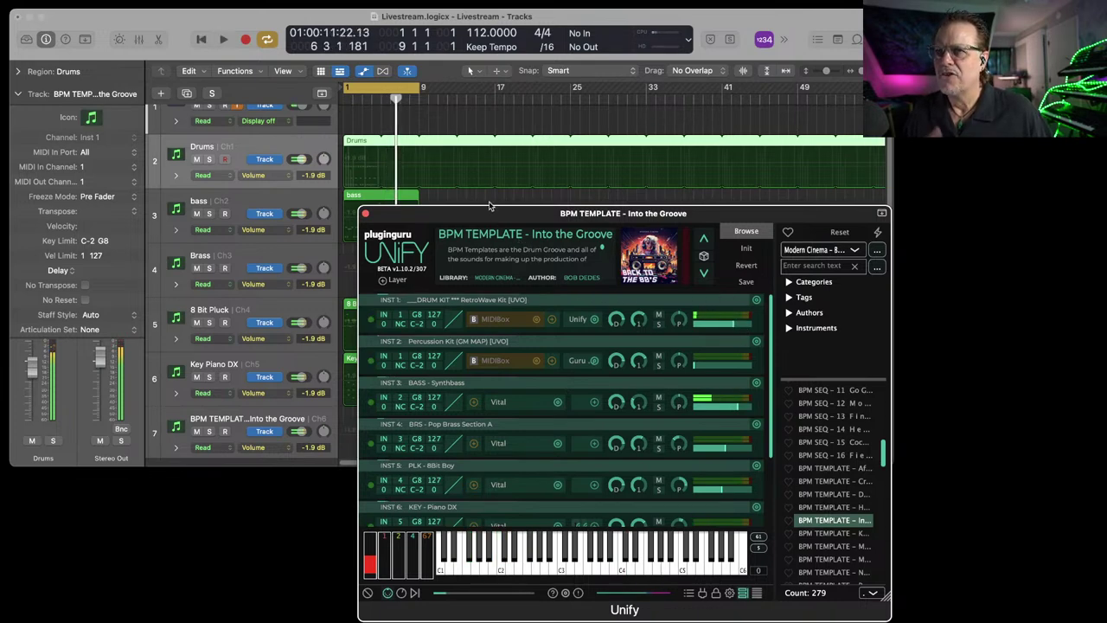
# Record a four-bar brass part on the Brass track from the start of the song.
pyautogui.moveTo(500, 219); pyautogui.dragTo(541, 220)
pyautogui.click(252, 260)
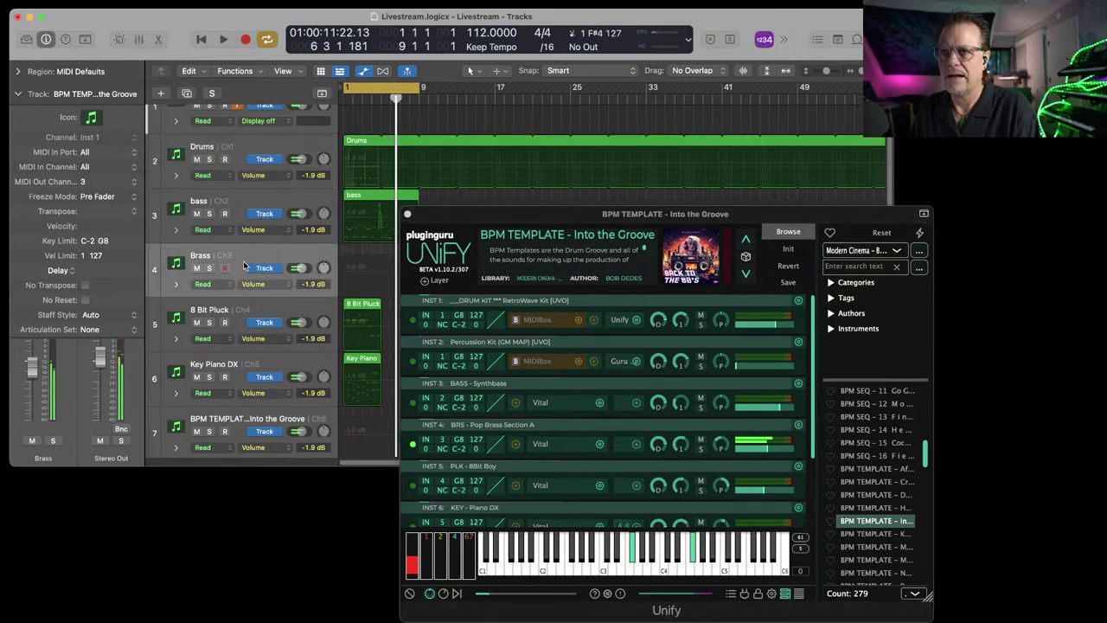
pyautogui.press('Return')
pyautogui.press('r')
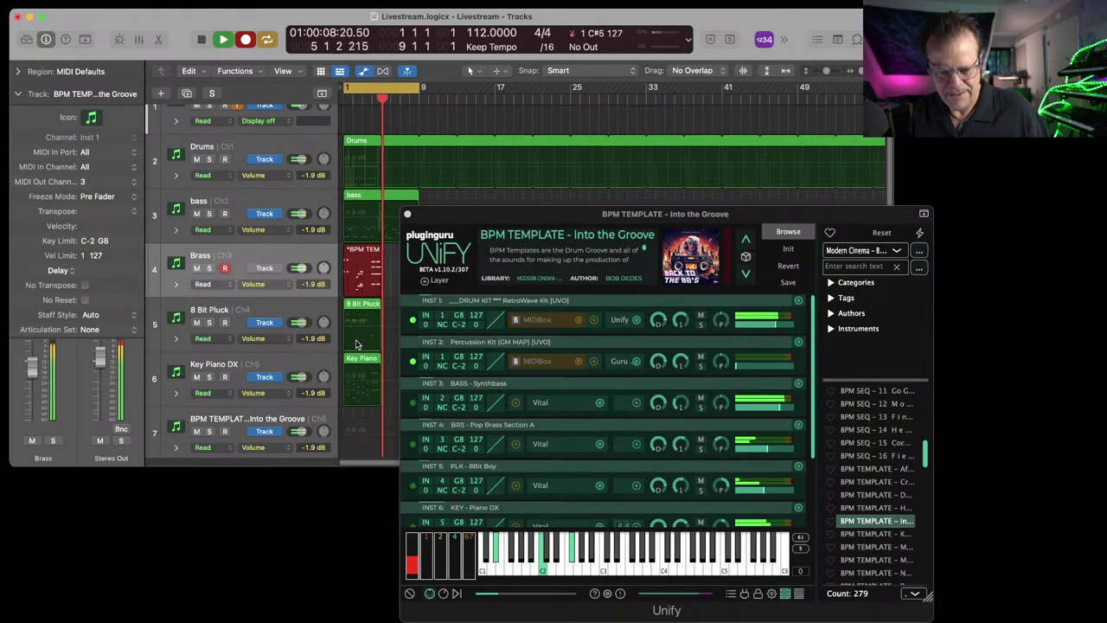
pyautogui.press('space')
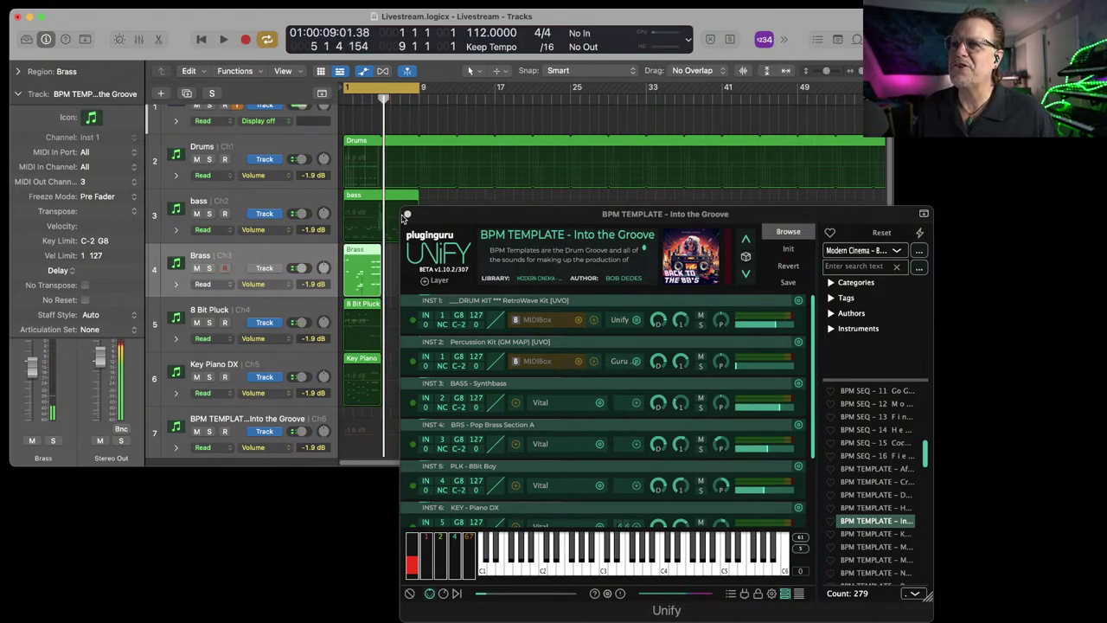
# Close the instrument window and delete all five recorded regions from the Drums, bass, Brass, 8 Bit Pluck and Key Piano DX tracks.
pyautogui.click(406, 215)
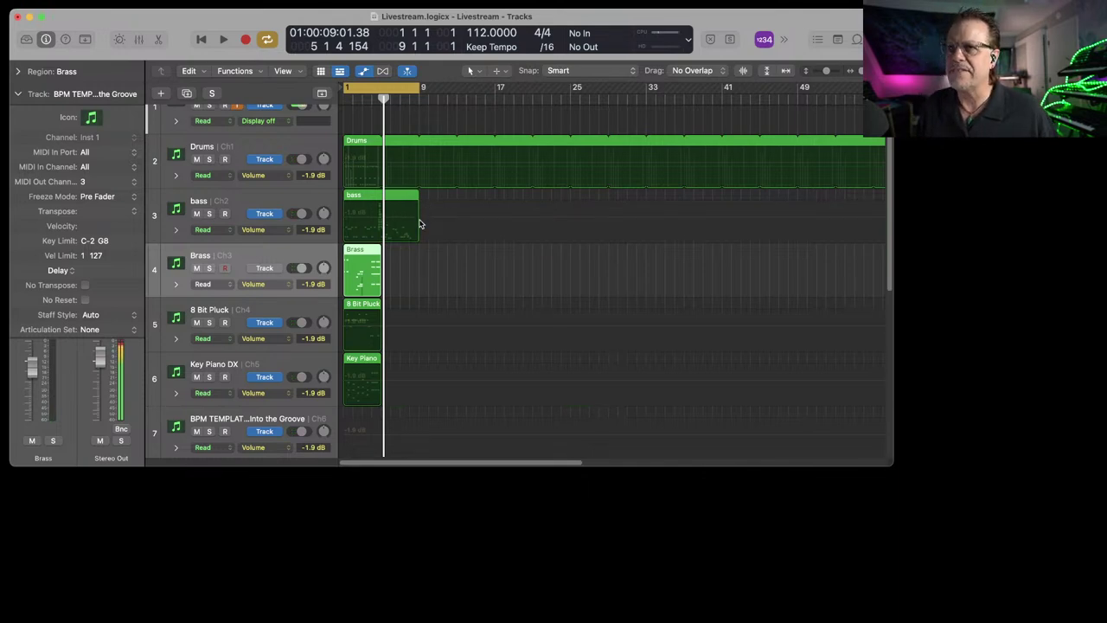
pyautogui.moveTo(352, 116); pyautogui.dragTo(364, 378)
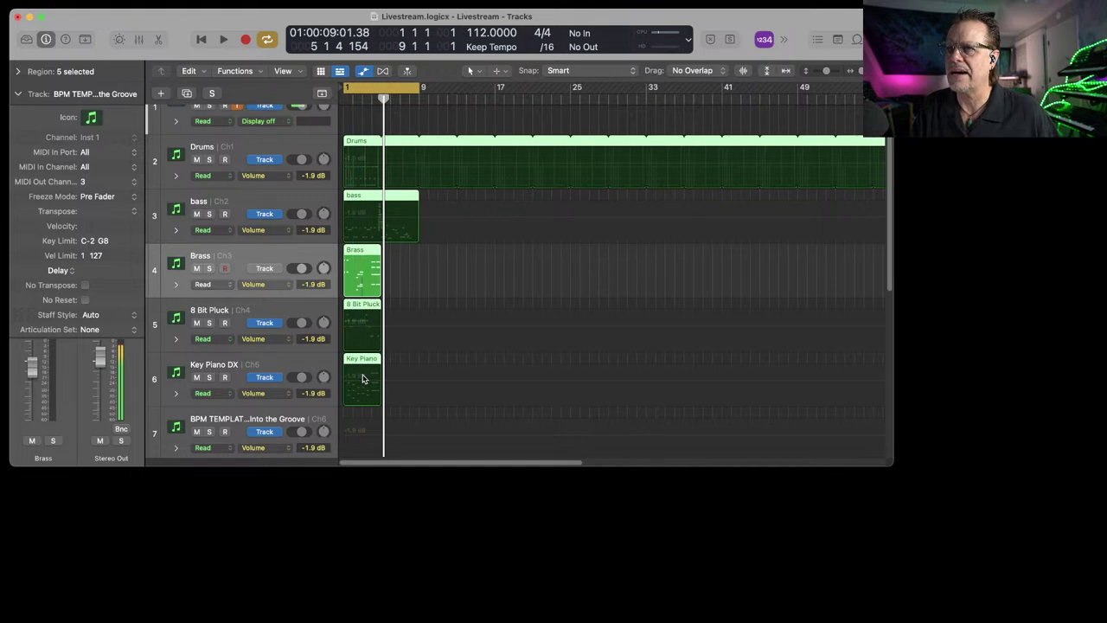
pyautogui.press('Delete')
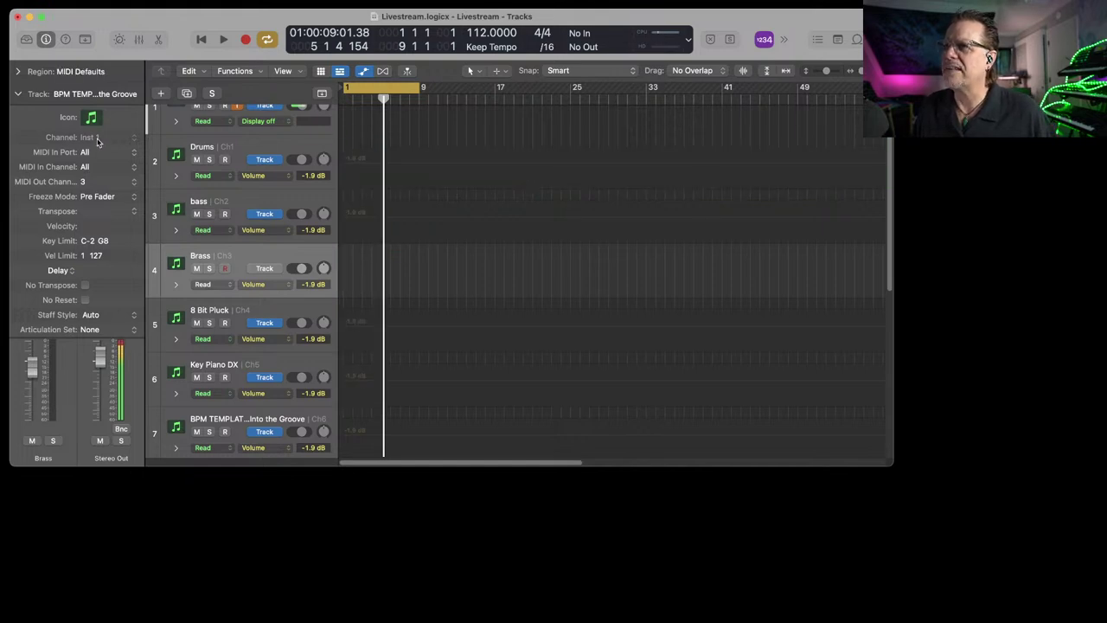
# Reopen the Unify instrument, select the Drums track and load the patch BPM SEQ - 03 Memory Lane [F2].
pyautogui.click(17, 94)
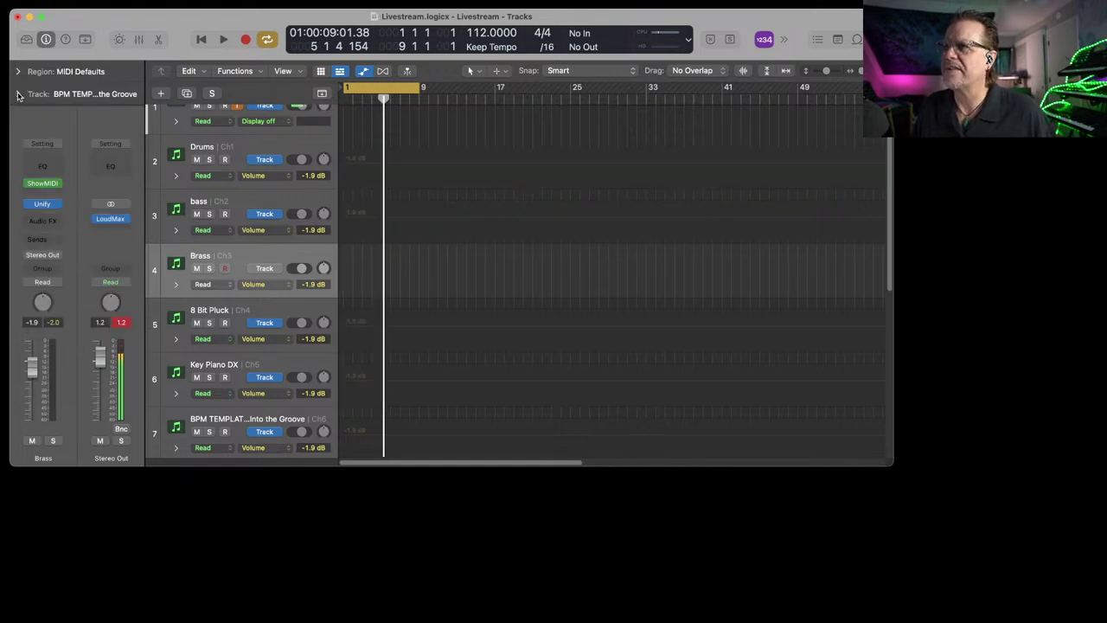
pyautogui.click(41, 205)
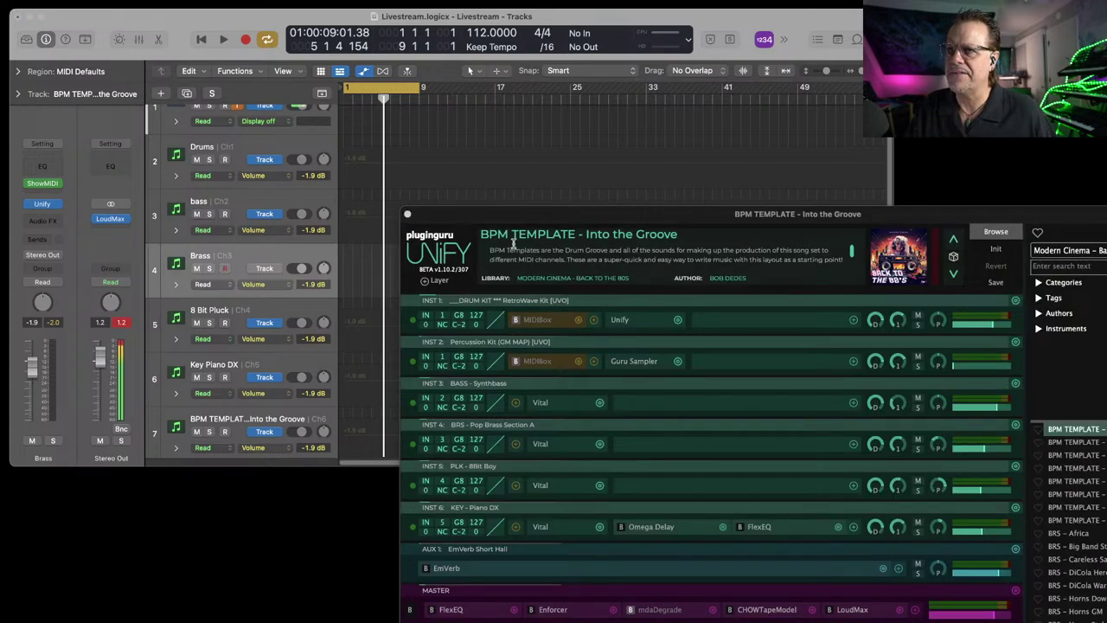
pyautogui.moveTo(517, 226); pyautogui.dragTo(315, 139)
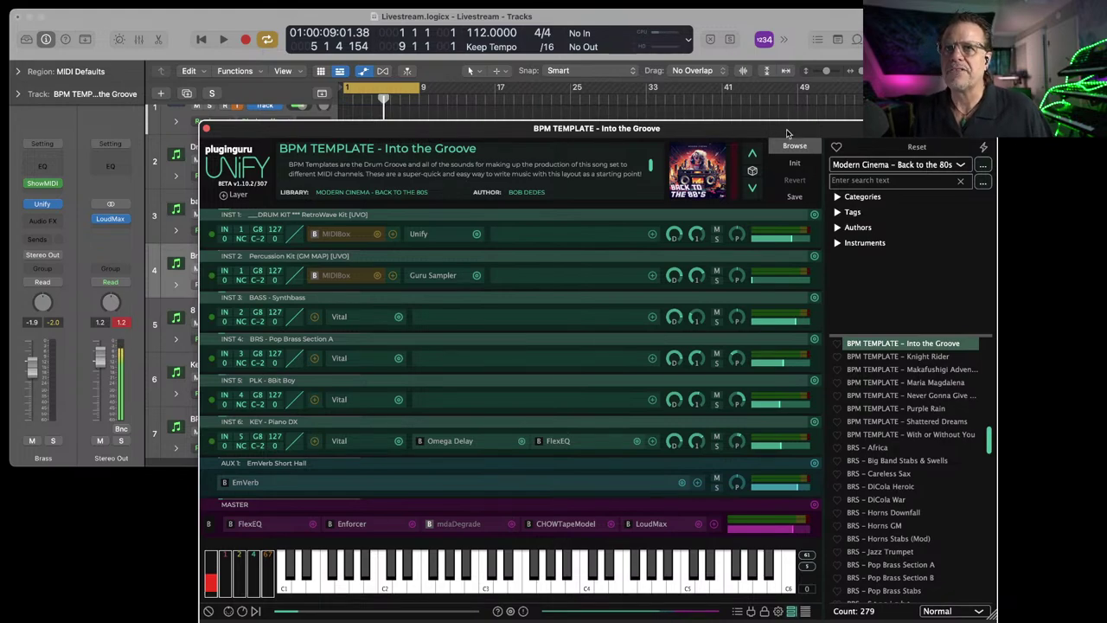
pyautogui.moveTo(787, 132); pyautogui.dragTo(664, 52)
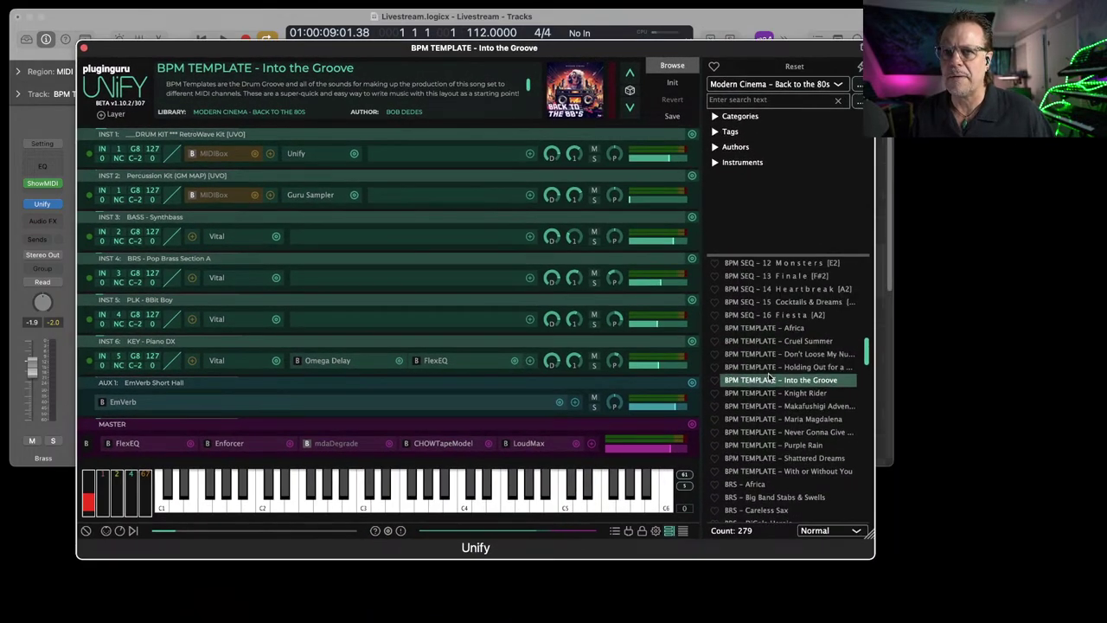
pyautogui.scroll(4, 769, 377)
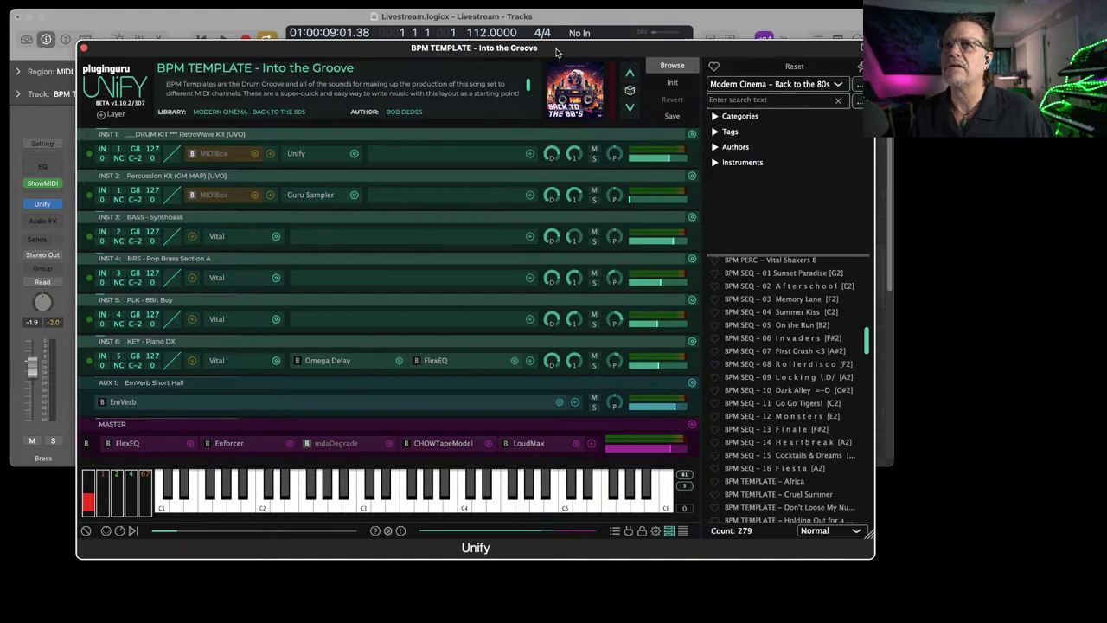
pyautogui.moveTo(557, 53); pyautogui.dragTo(645, 344)
pyautogui.scroll(1, 231, 195)
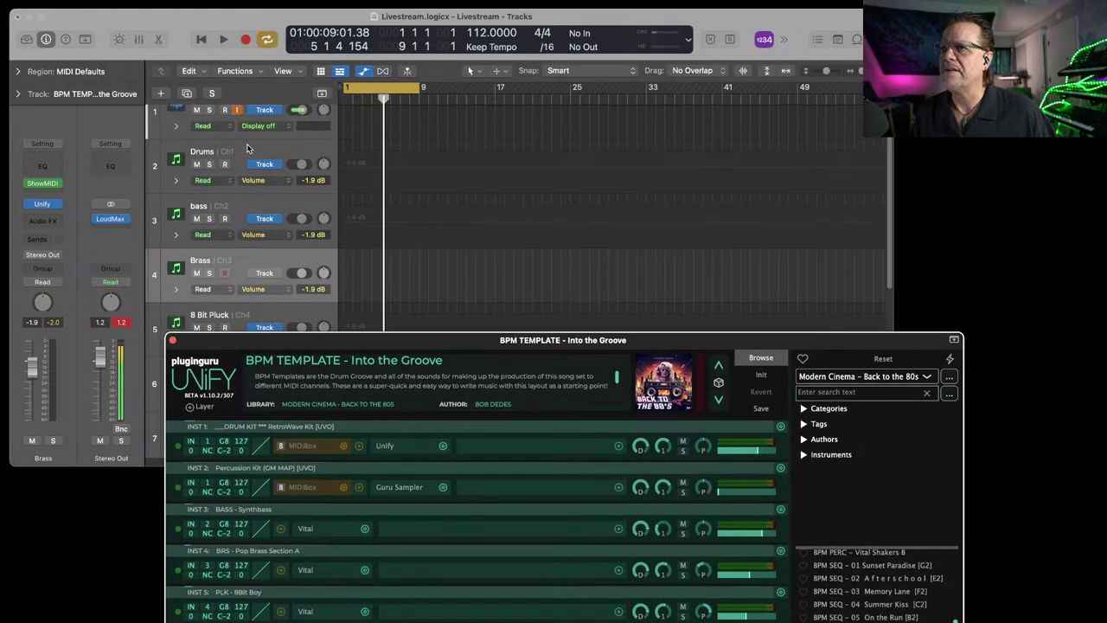
pyautogui.click(262, 160)
pyautogui.moveTo(460, 345); pyautogui.dragTo(362, 80)
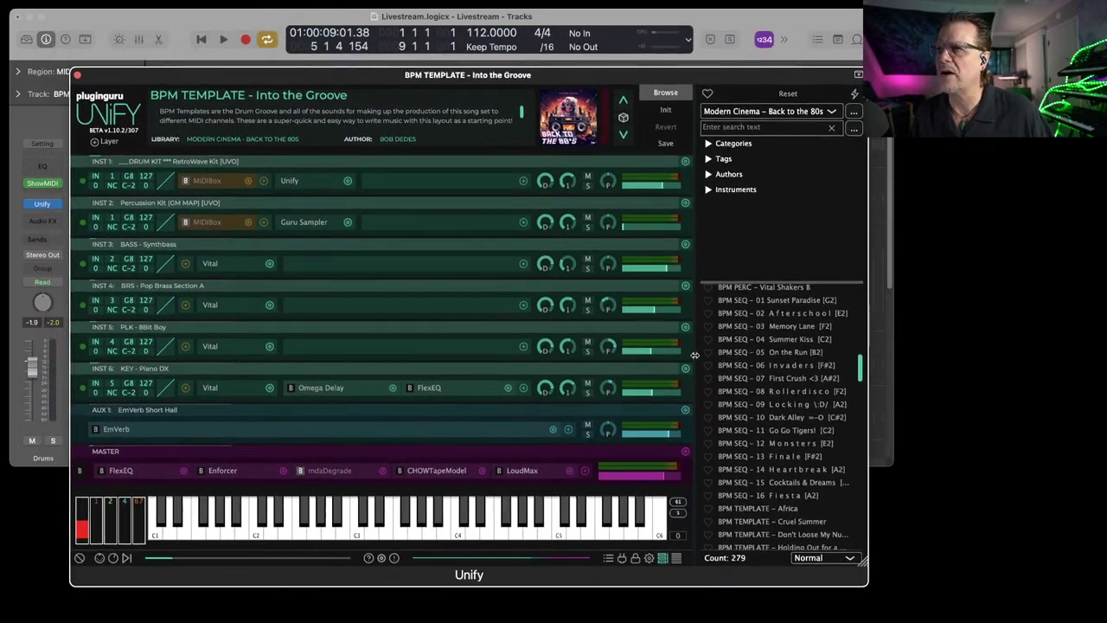
pyautogui.click(776, 326)
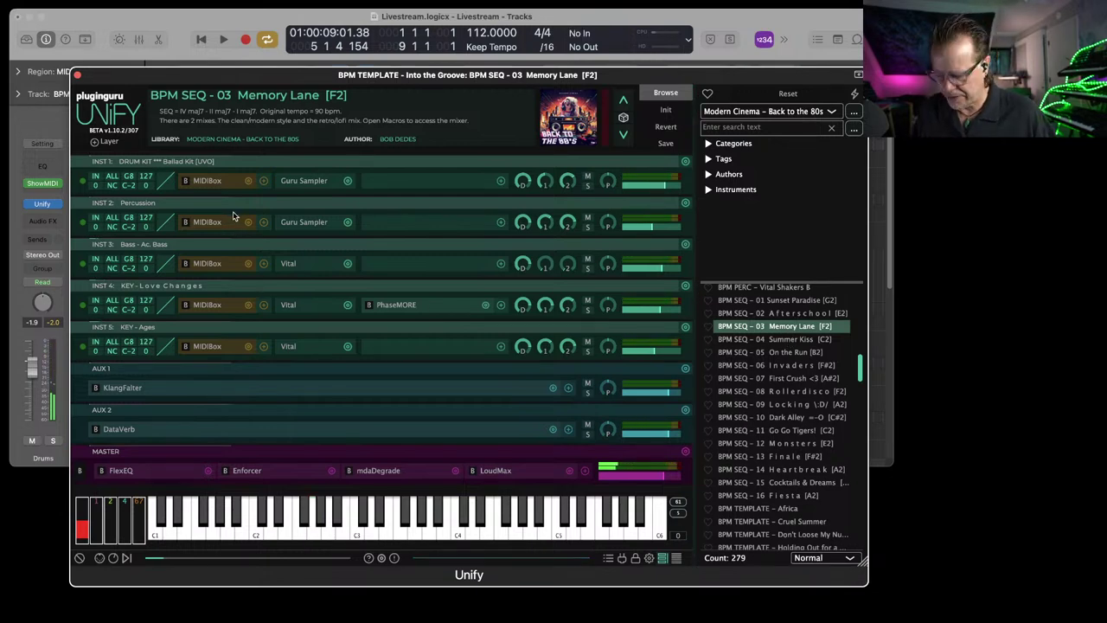
# Remove the MIDIBox effect from all five instrument layers of the patch.
pyautogui.click(247, 182)
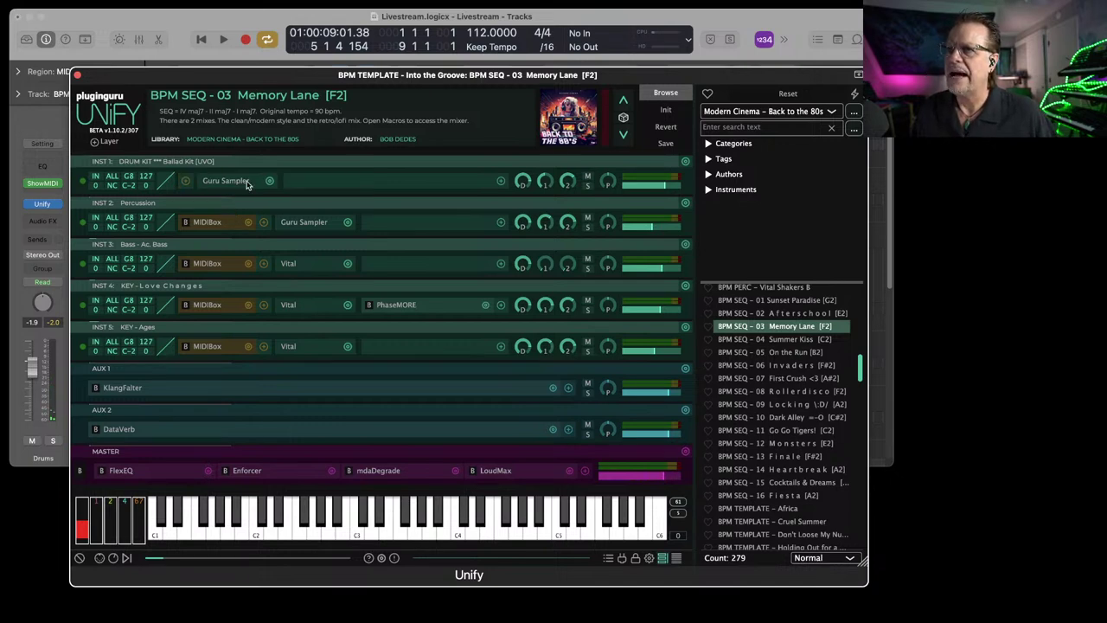
pyautogui.click(247, 223)
pyautogui.click(249, 264)
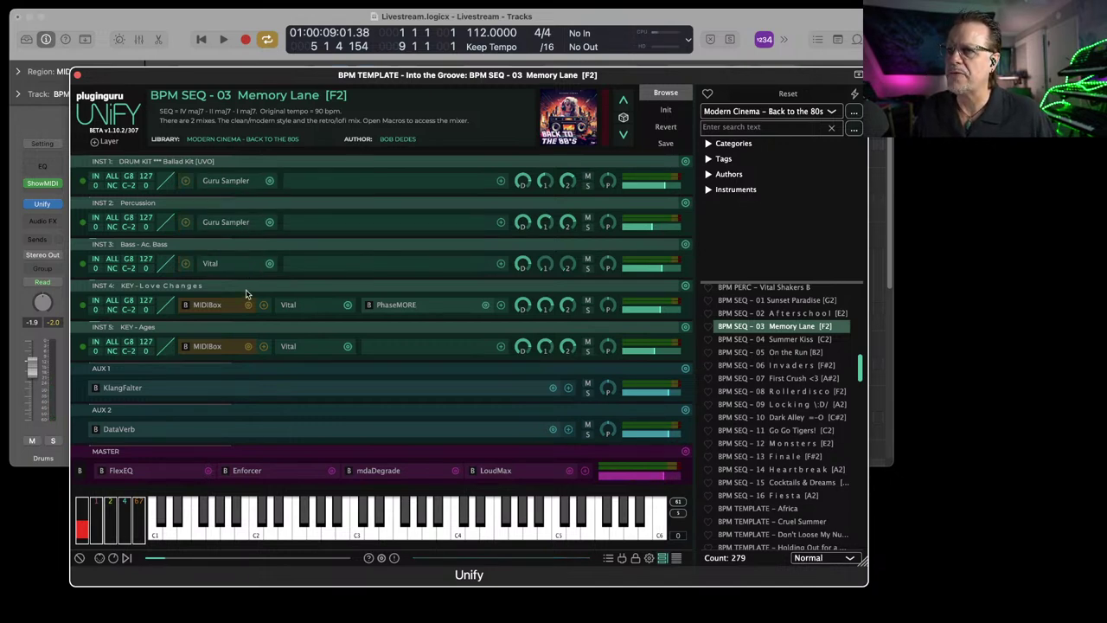
pyautogui.click(248, 305)
pyautogui.click(249, 346)
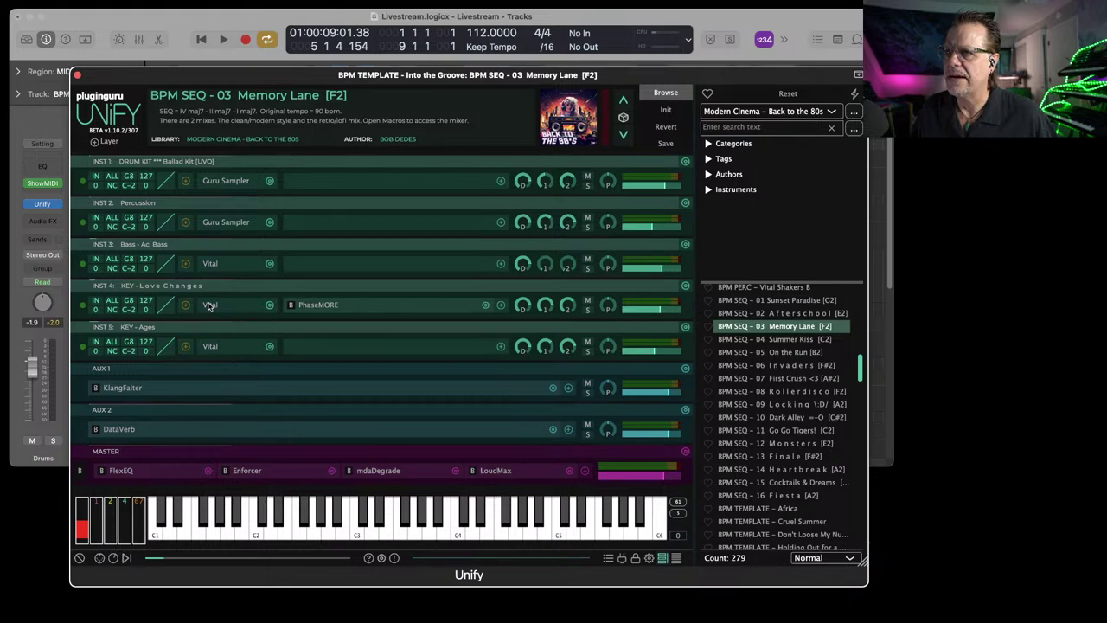
# Assign the five instrument layers to MIDI channels 1 to 5 in order, from the drum kit to KEY - Ages.
pyautogui.click(111, 178)
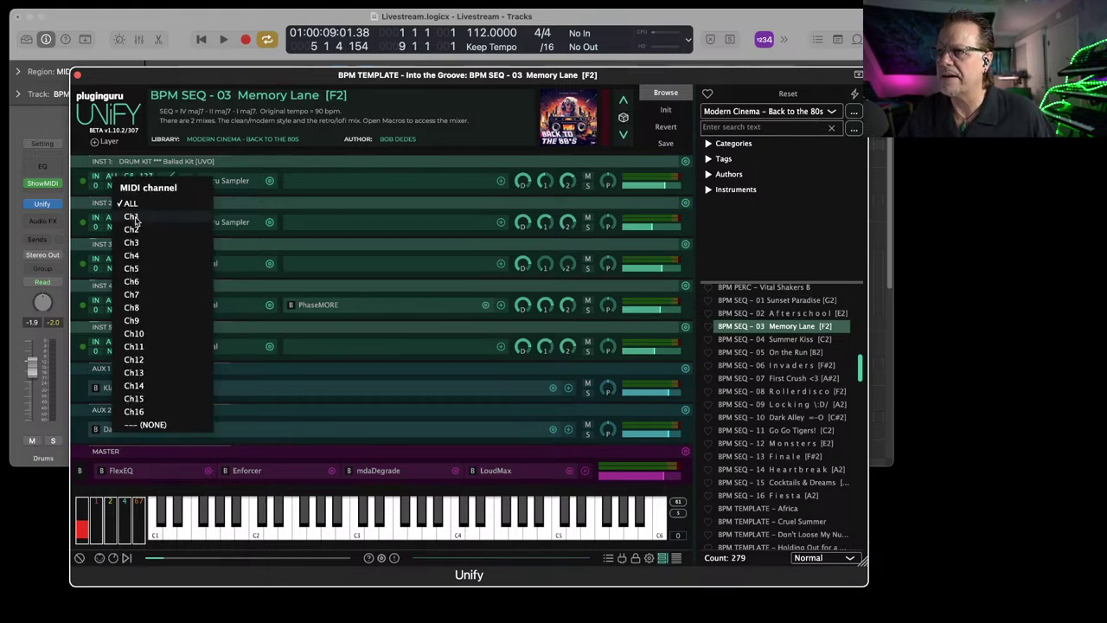
pyautogui.click(134, 217)
pyautogui.click(114, 220)
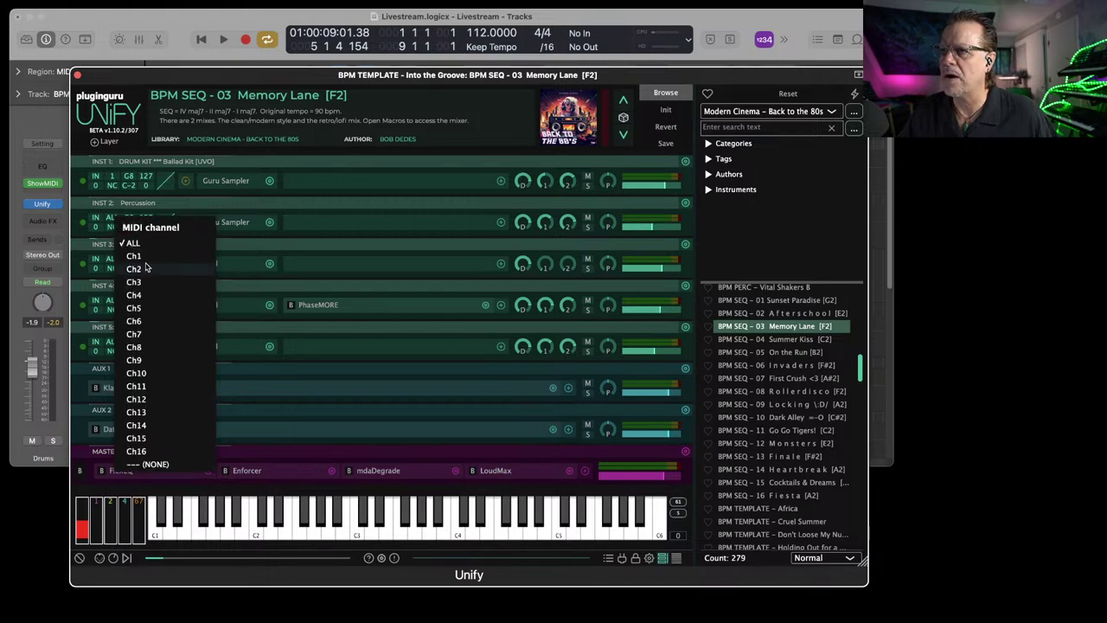
pyautogui.click(146, 268)
pyautogui.click(120, 261)
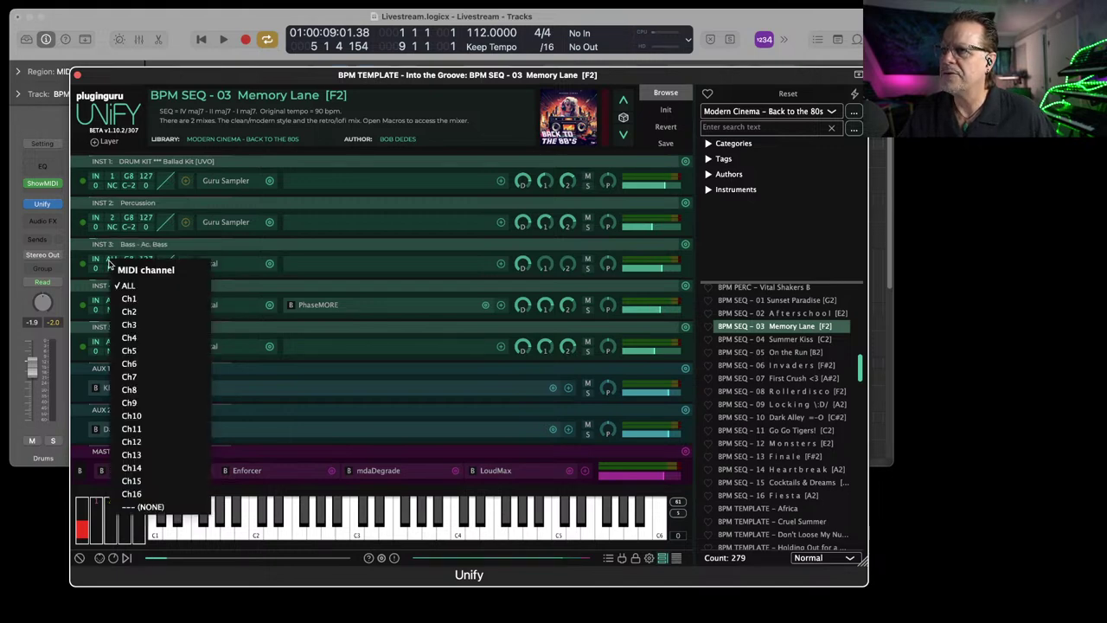
pyautogui.click(124, 311)
pyautogui.click(124, 310)
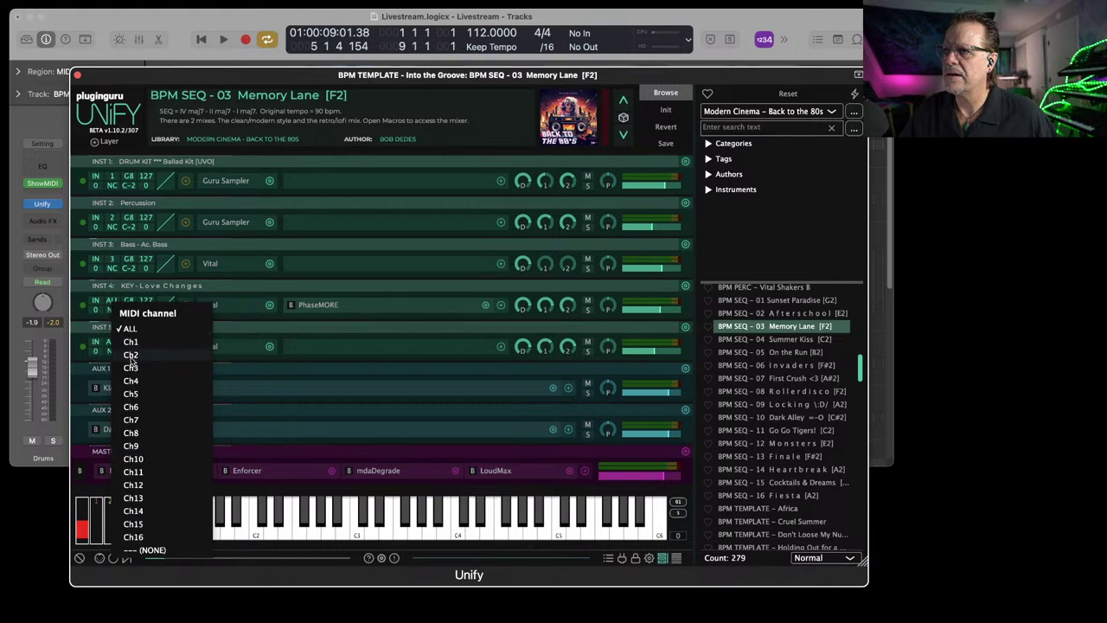
pyautogui.click(131, 380)
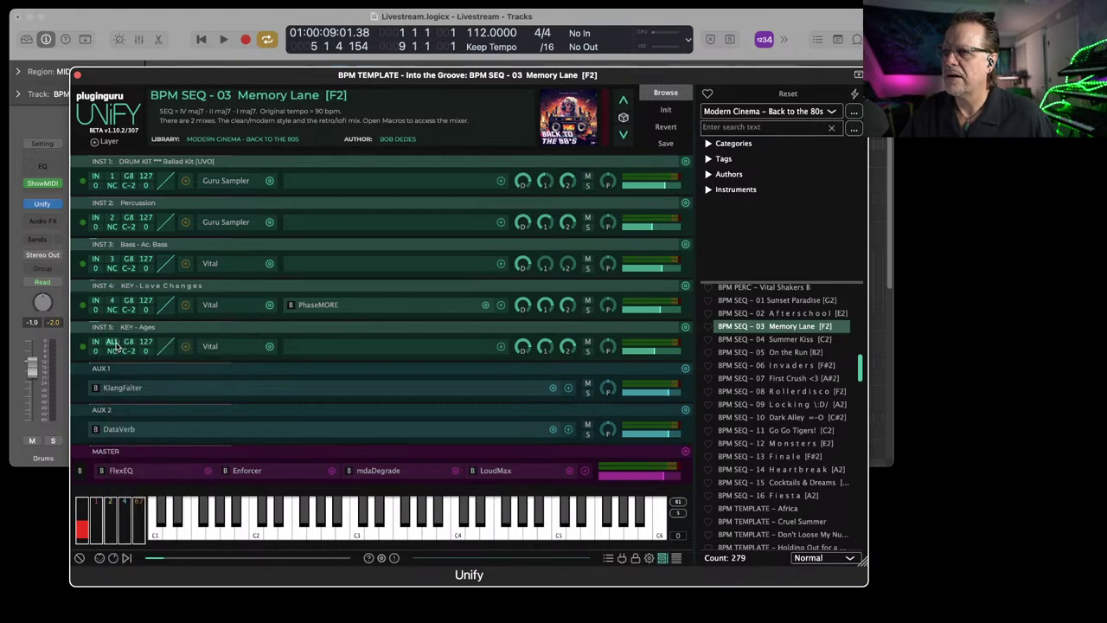
pyautogui.click(115, 343)
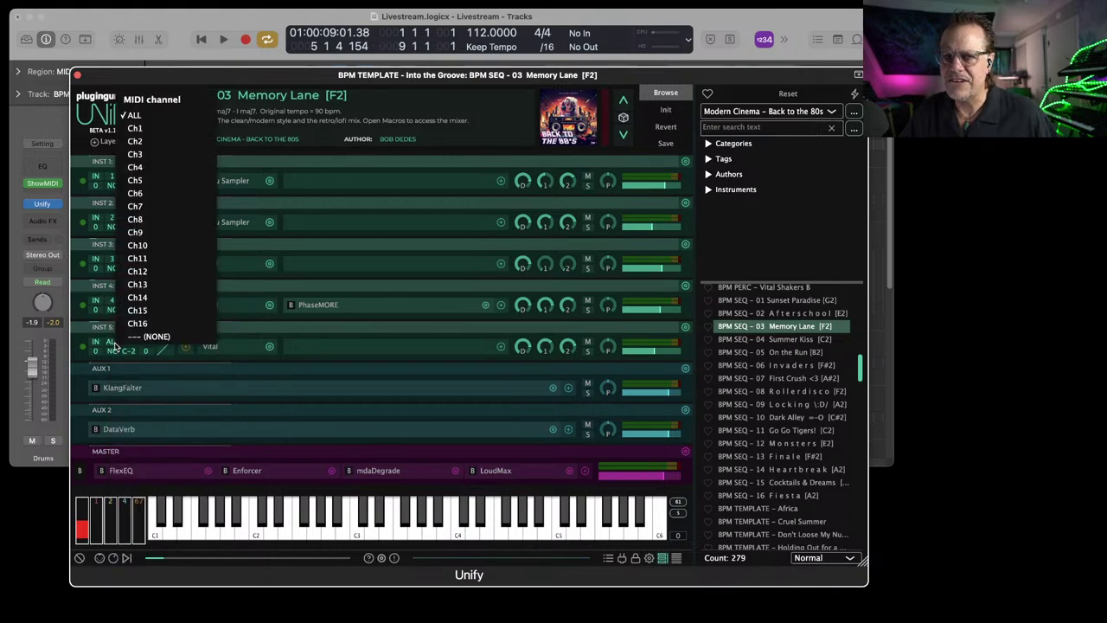
pyautogui.click(135, 181)
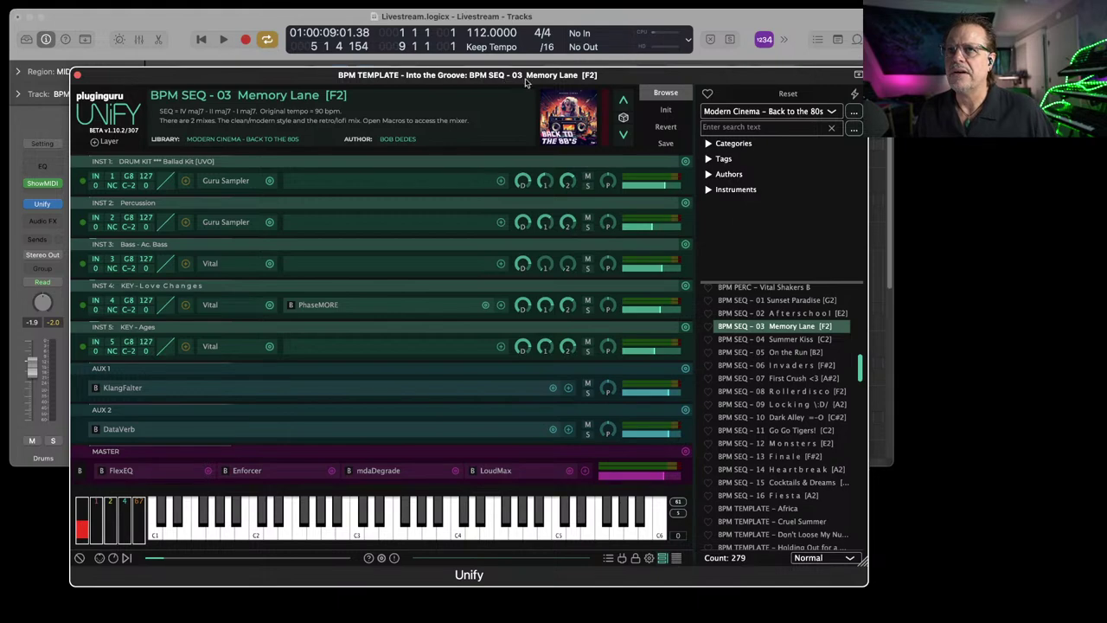
# Shrink the Unify window, move it clear of the track headers and set the Ballad Kit drum layer's mix level to +2.00 dB.
pyautogui.moveTo(861, 560); pyautogui.dragTo(651, 505)
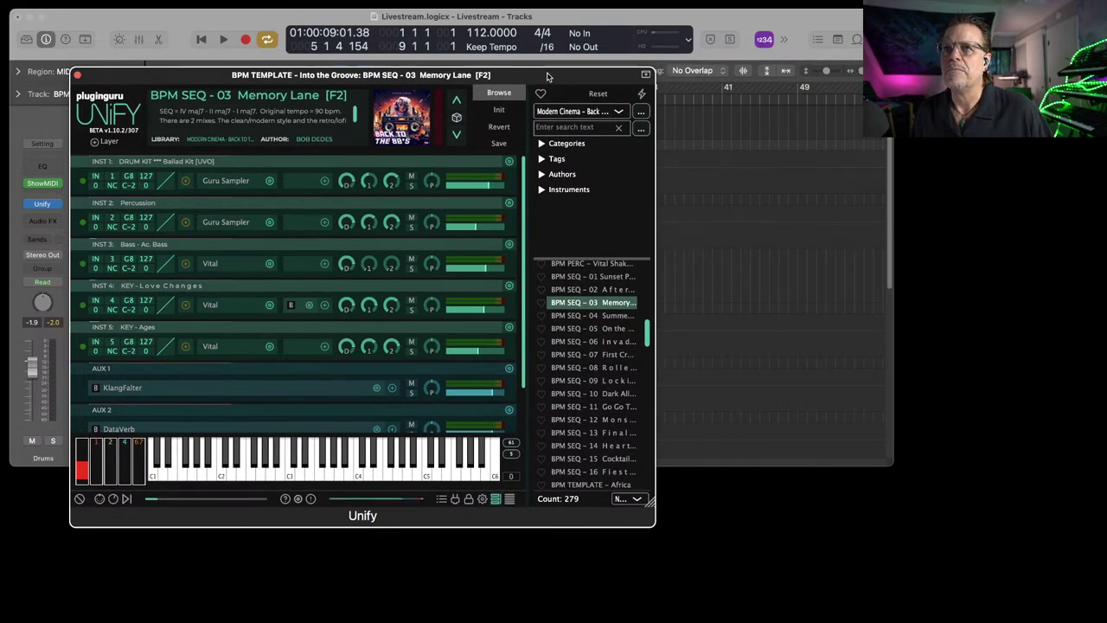
pyautogui.moveTo(546, 77); pyautogui.dragTo(899, 179)
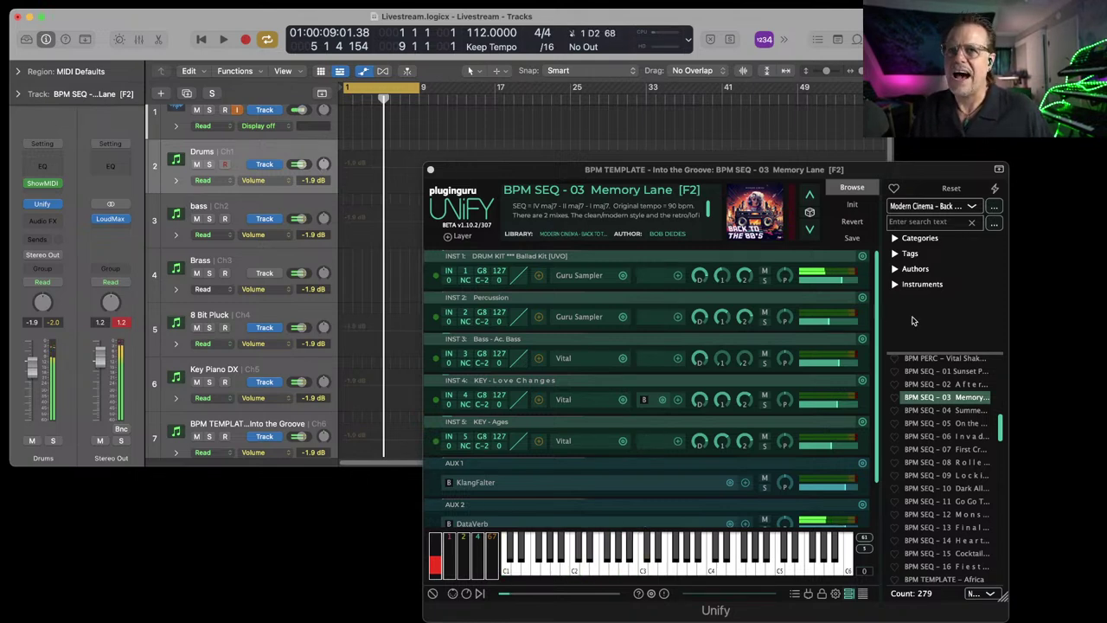
pyautogui.doubleClick(837, 279)
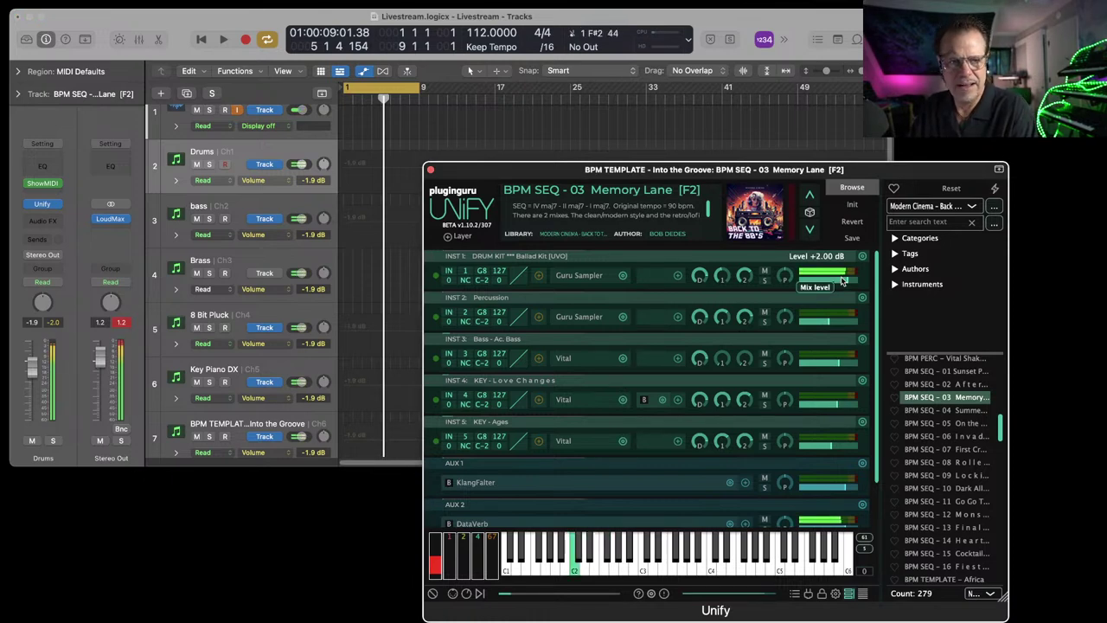
# Record a four-bar drum part on the Drums track, loop its region during playback and select the bass track.
pyautogui.press('r')
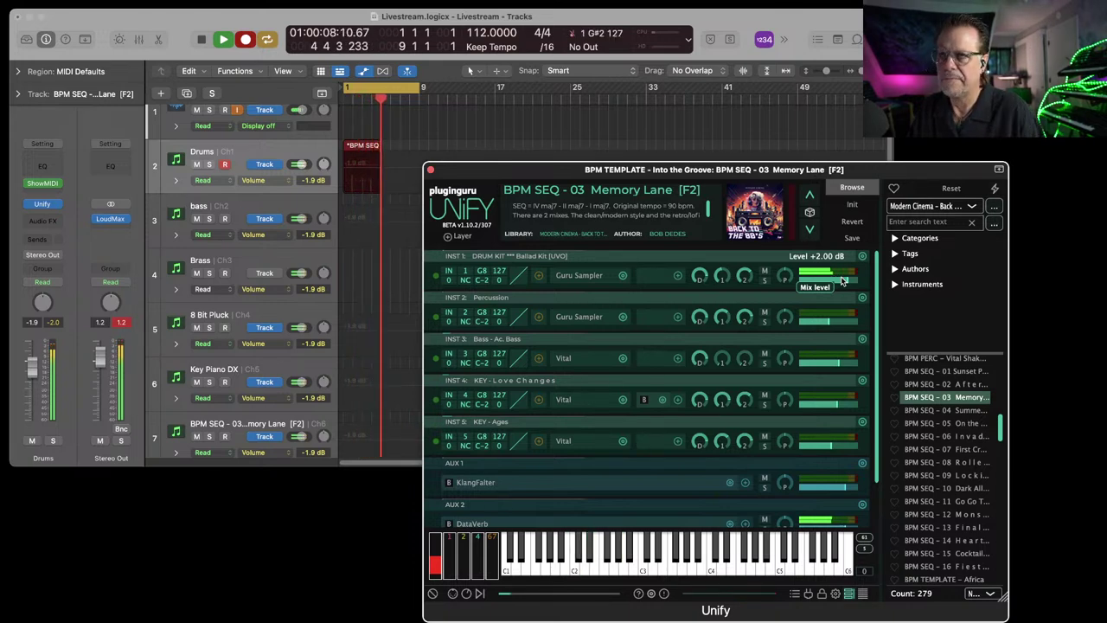
pyautogui.press('space')
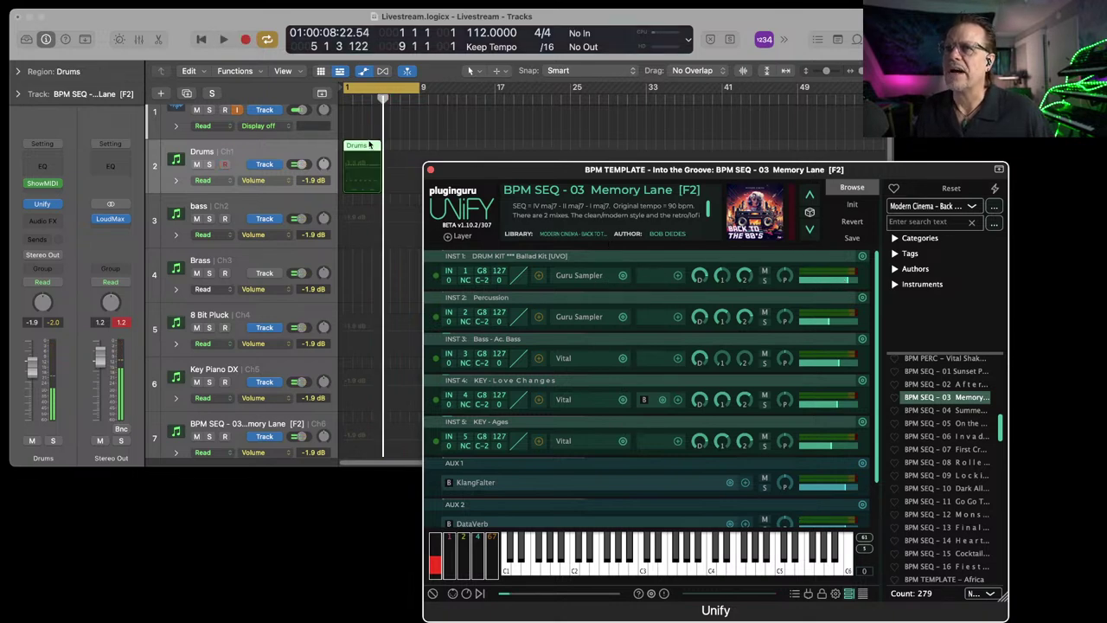
pyautogui.click(360, 152)
pyautogui.press('space')
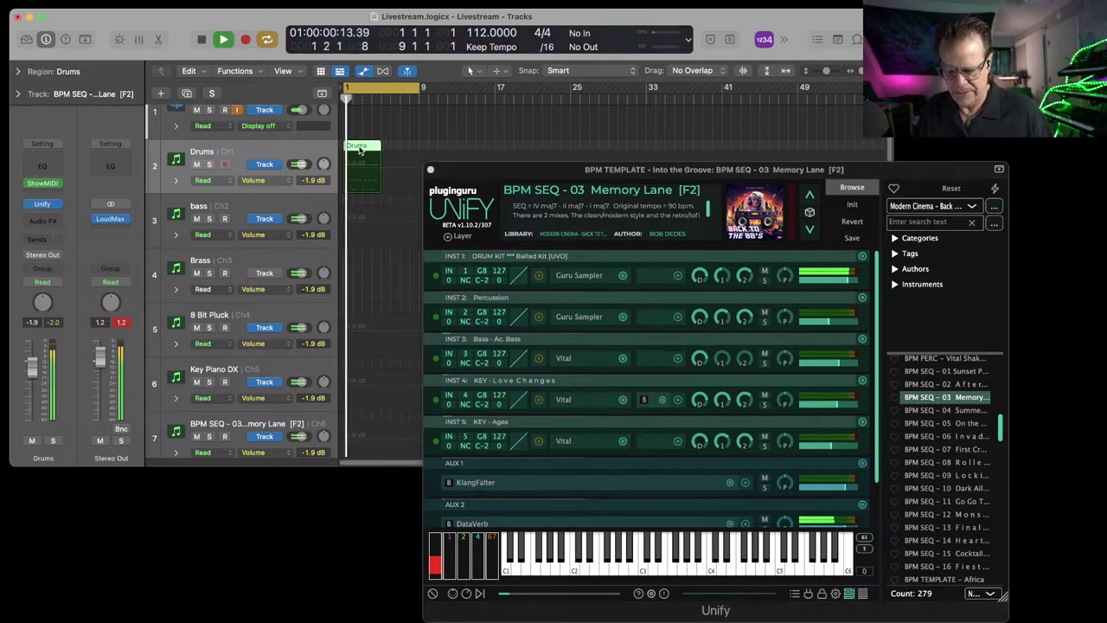
pyautogui.press('l')
pyautogui.press('Down')
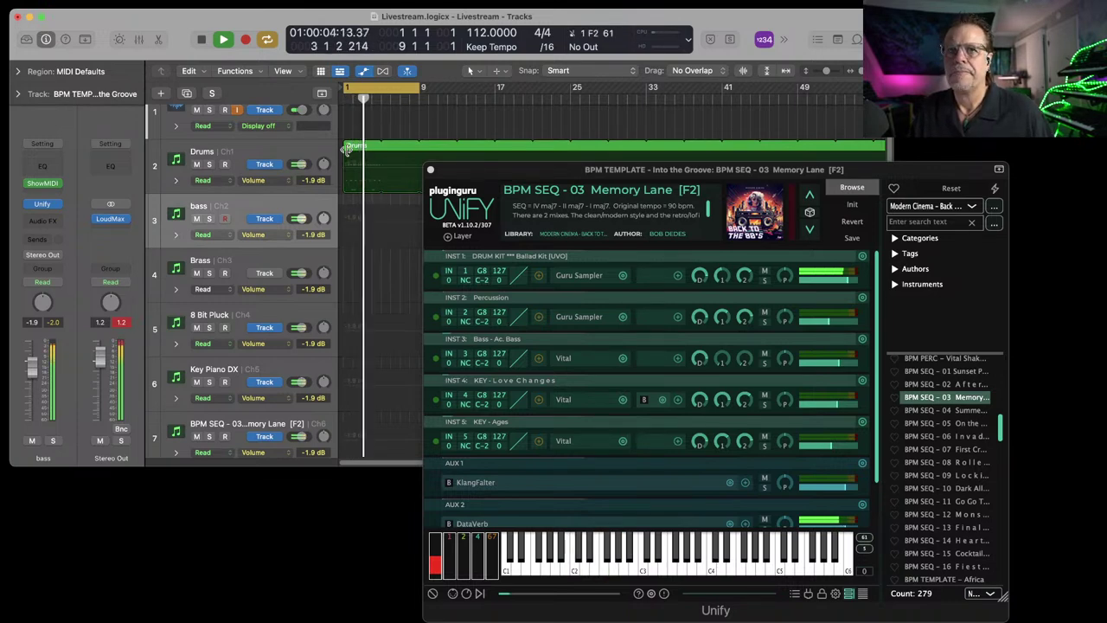
# Stop playback, select the channel 3 Brass track and set the Ac. Bass layer's mix level to -2.00 dB.
pyautogui.press('space')
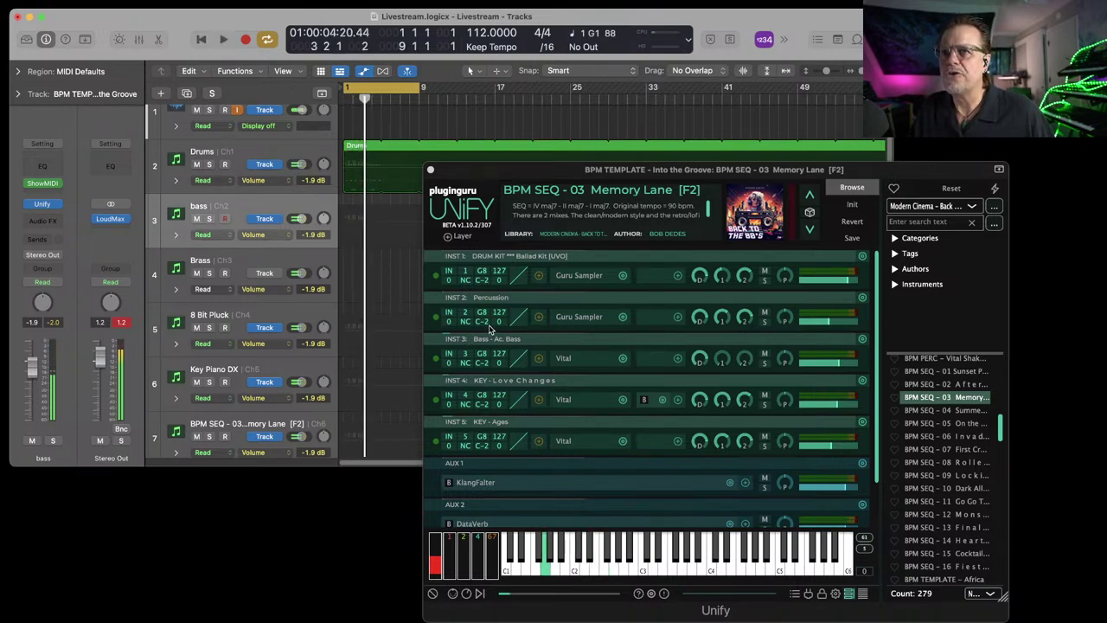
pyautogui.click(283, 262)
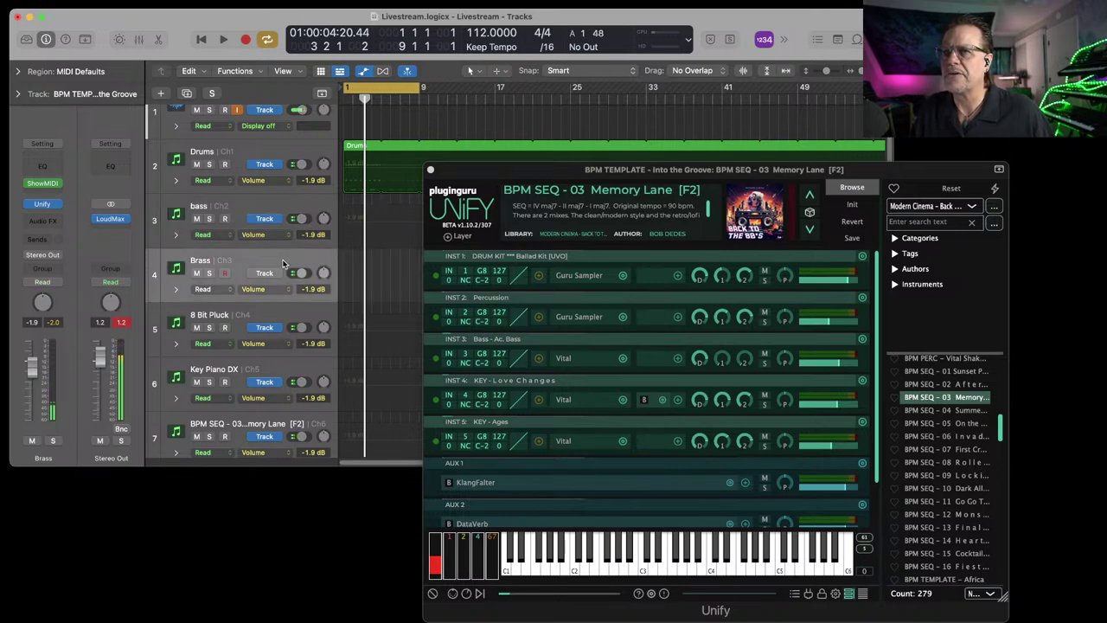
pyautogui.moveTo(828, 364); pyautogui.dragTo(833, 364)
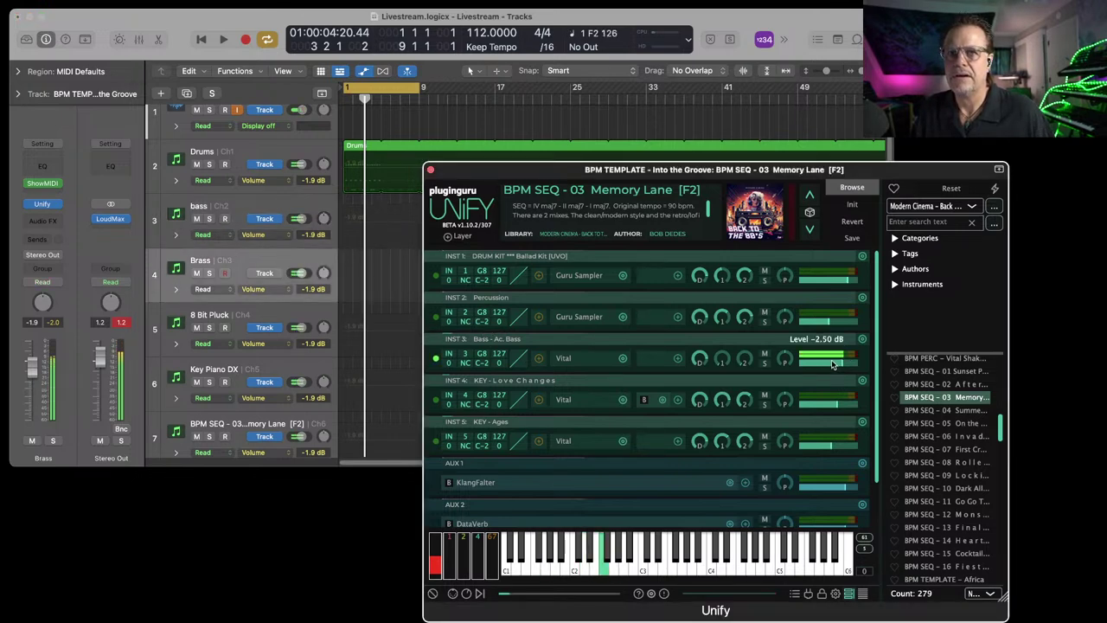
# Record an eight-bar bass part on the Brass track and select the 8 Bit Pluck track below it.
pyautogui.press('r')
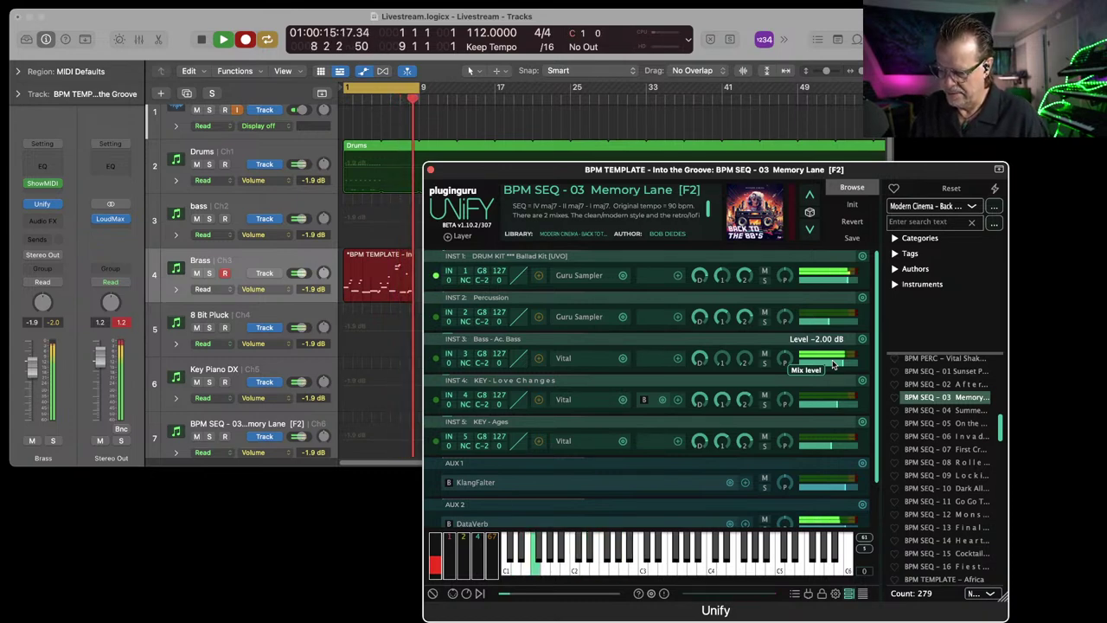
pyautogui.press('space')
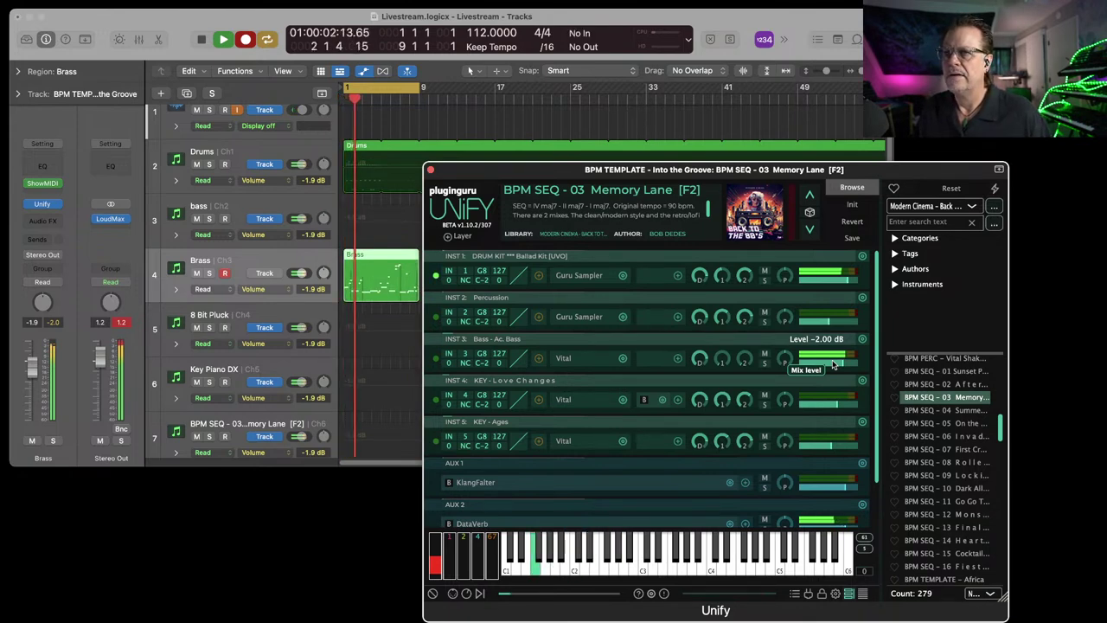
pyautogui.press('Down')
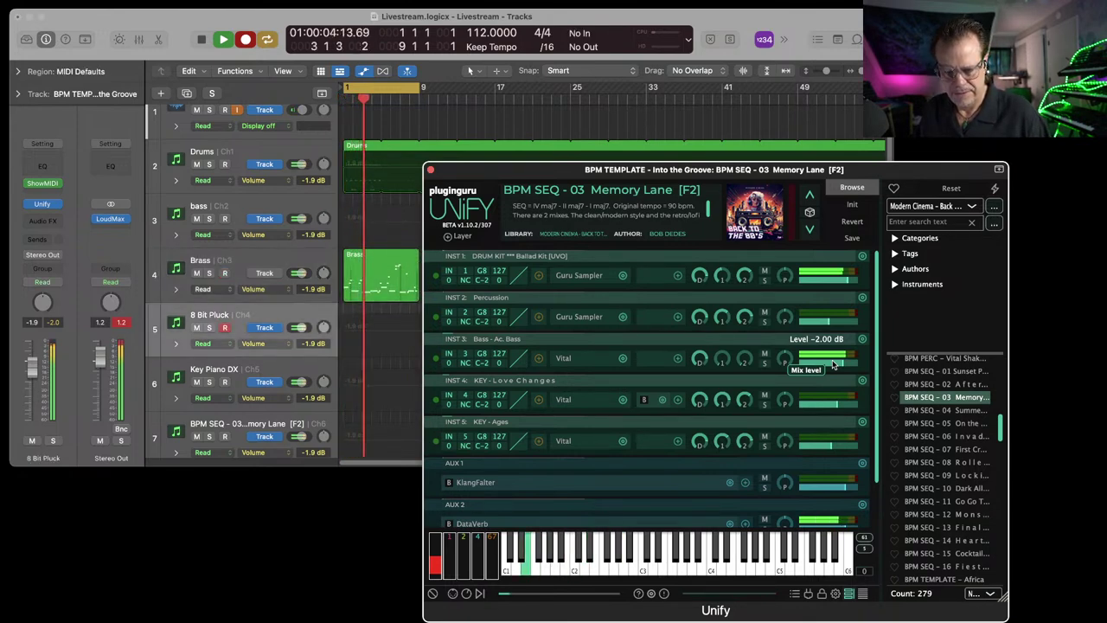
# Play the arrangement from the song start to try the KEY - Love Changes sound over the drums and bass.
pyautogui.press('space')
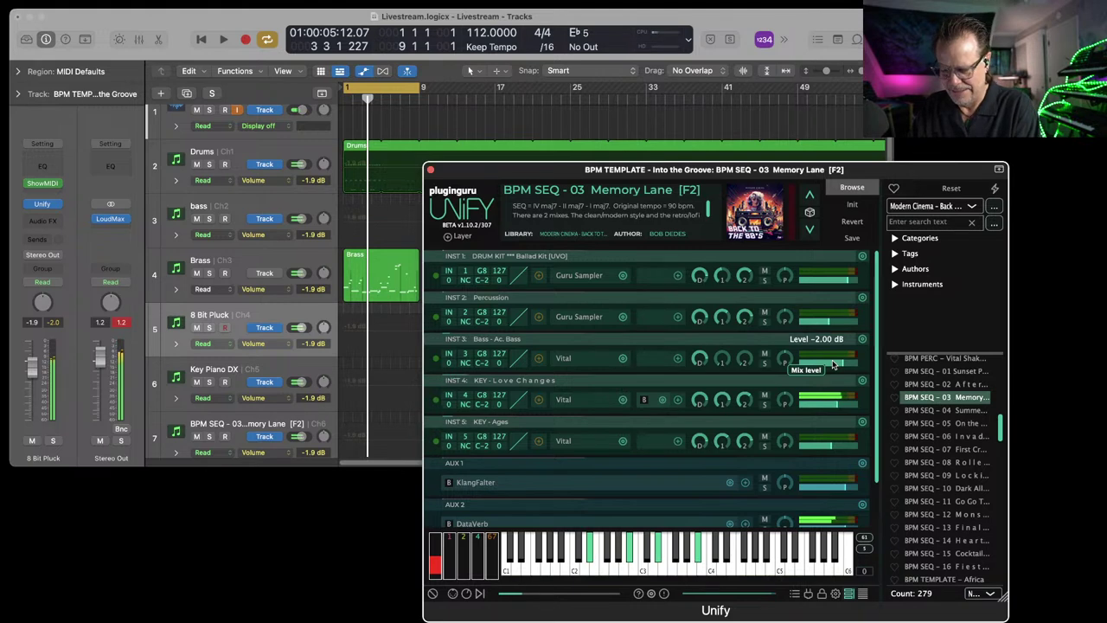
pyautogui.press('Return')
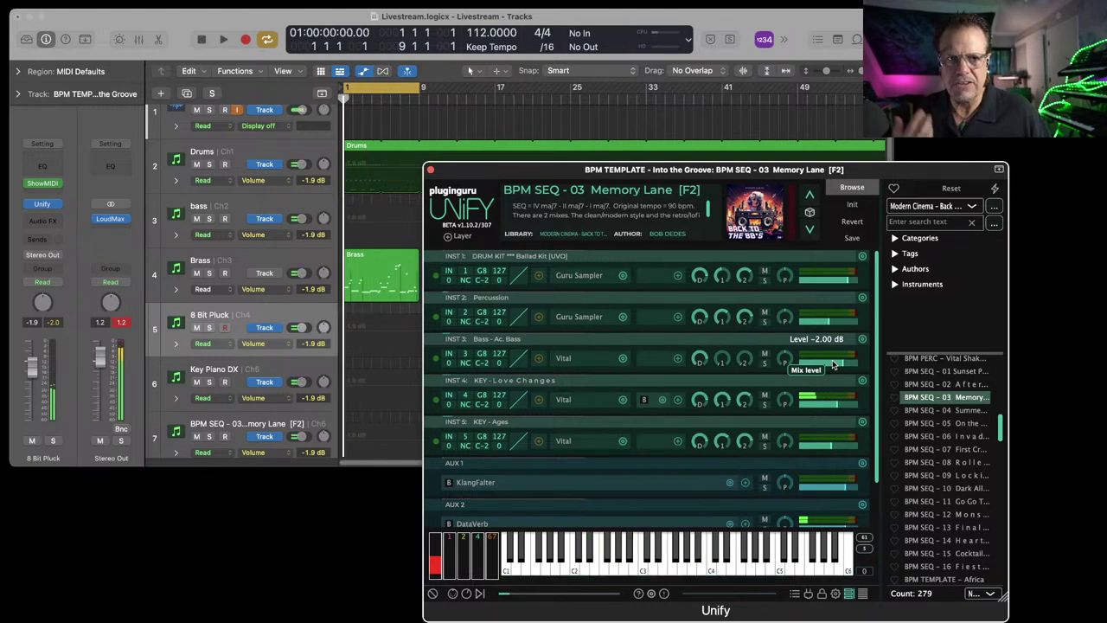
pyautogui.press('space')
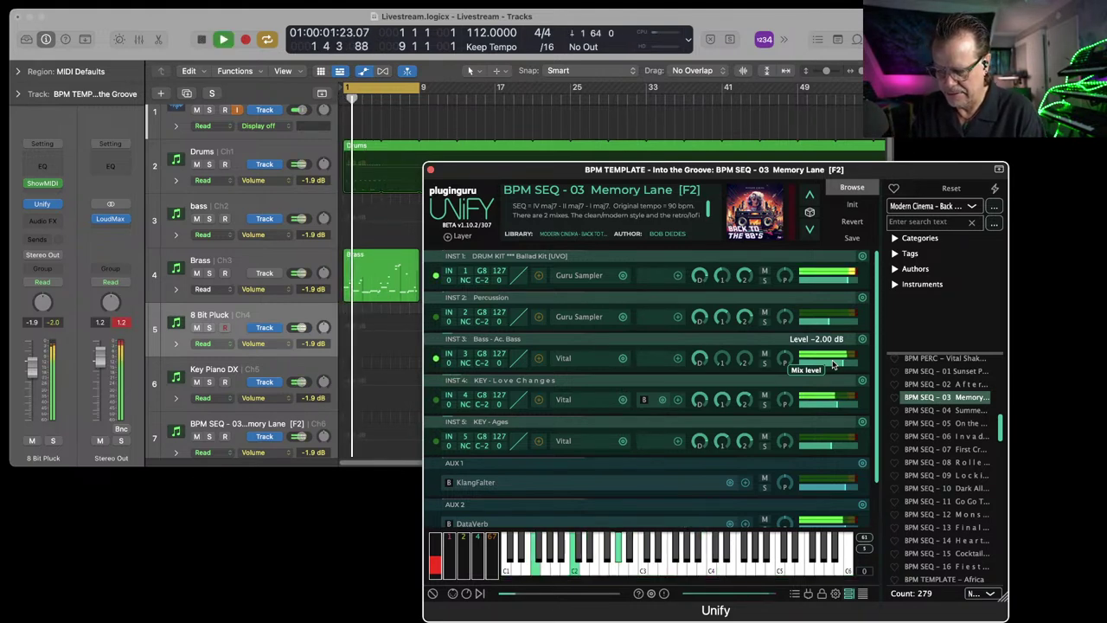
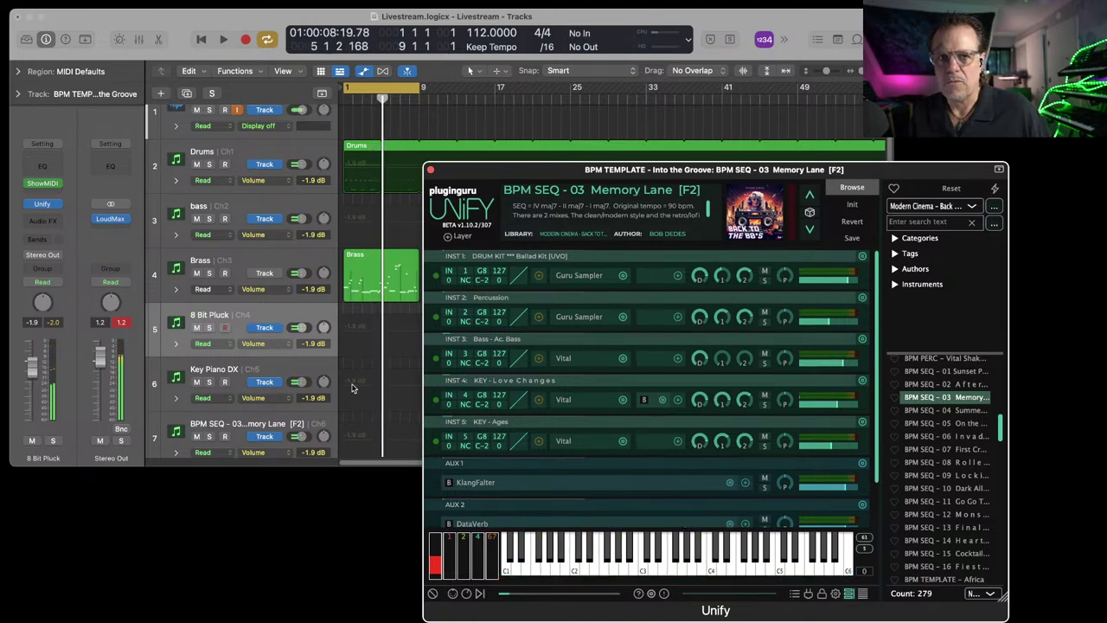
# Select the Key Piano DX track and enlarge the Unify window so all layers and full patch names are visible.
pyautogui.click(235, 374)
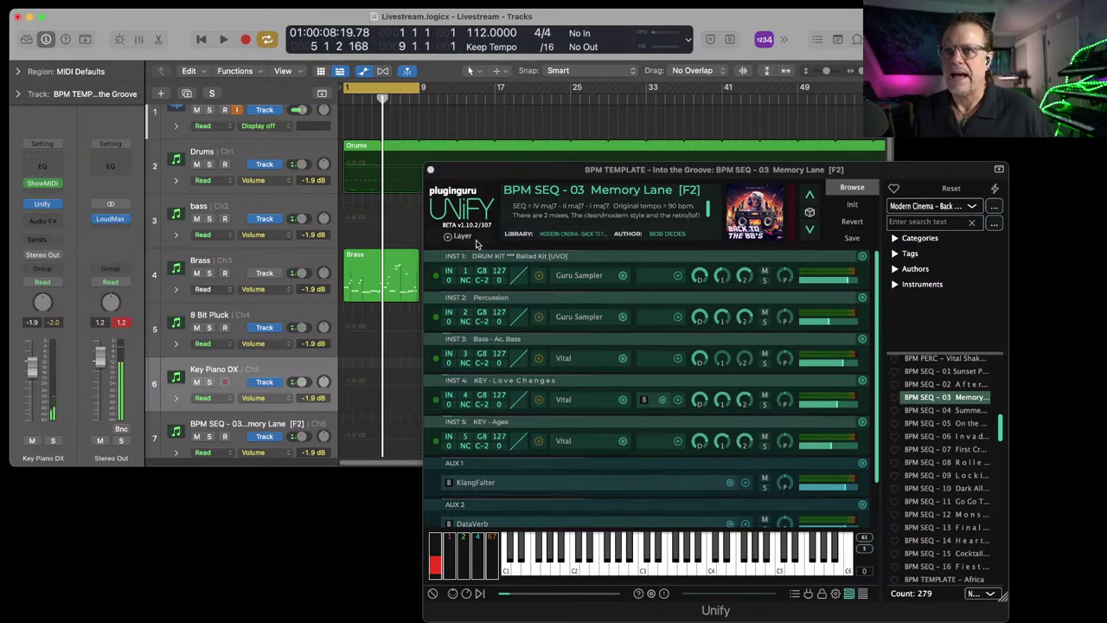
pyautogui.moveTo(520, 167); pyautogui.dragTo(195, 76)
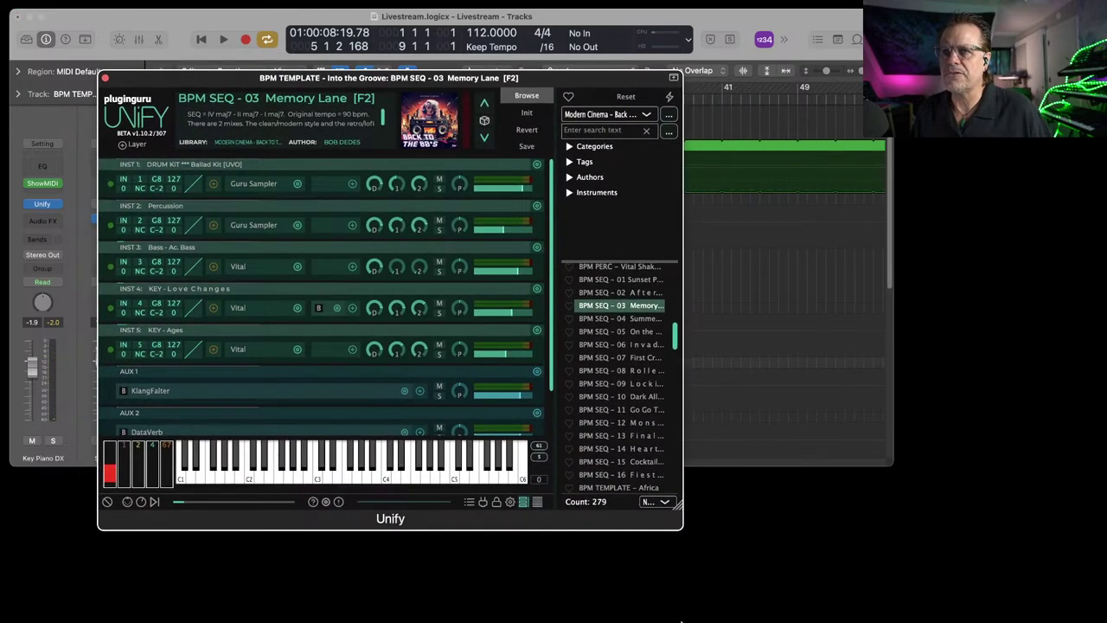
pyautogui.moveTo(676, 502); pyautogui.dragTo(1034, 622)
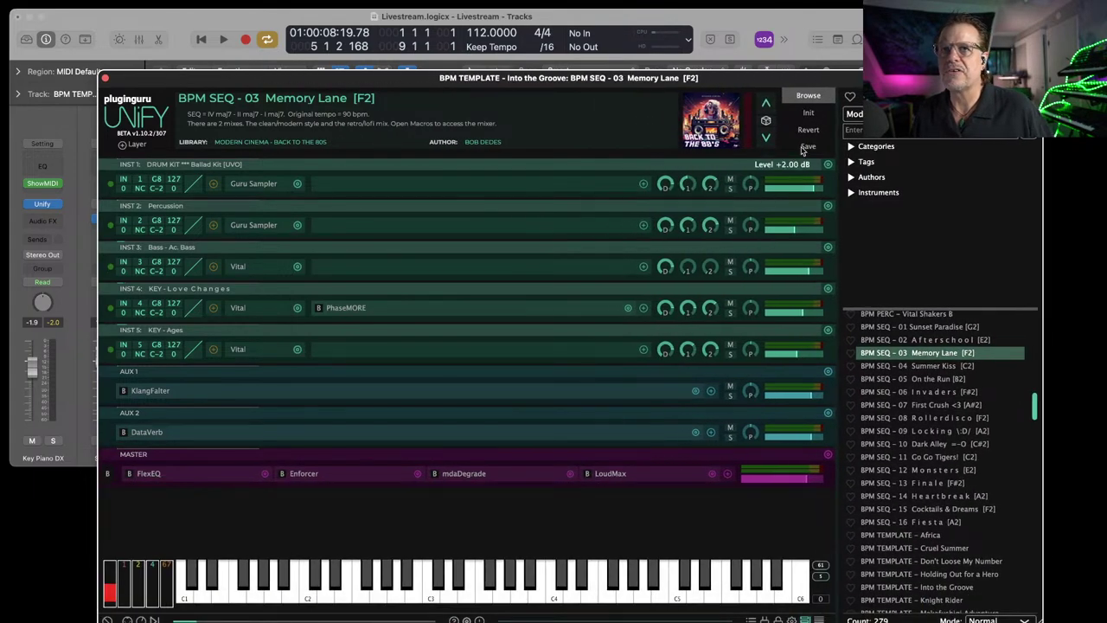
pyautogui.moveTo(772, 84); pyautogui.dragTo(723, 44)
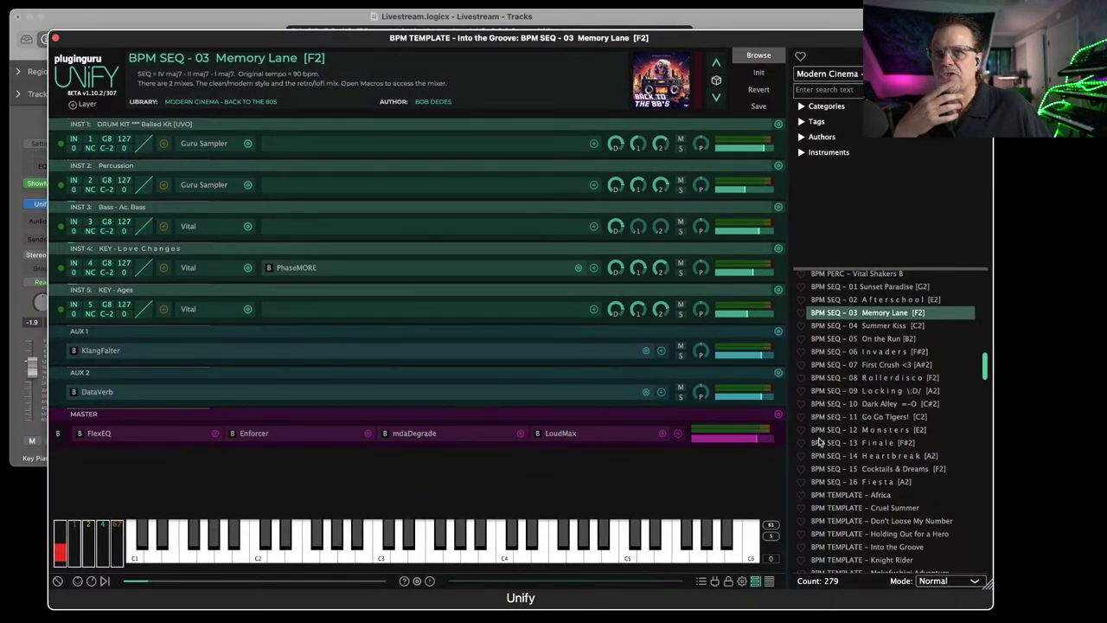
# Find the GTR - Ballet! patch and add only its INST1 layer to the current patch.
pyautogui.scroll(-20, 819, 442)
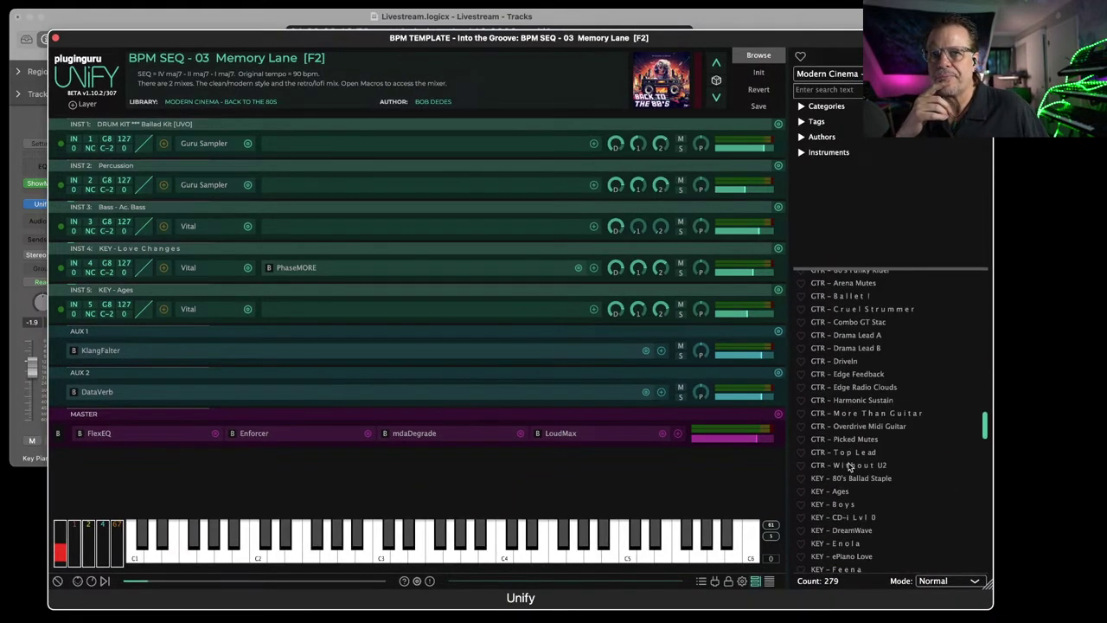
pyautogui.scroll(3, 849, 467)
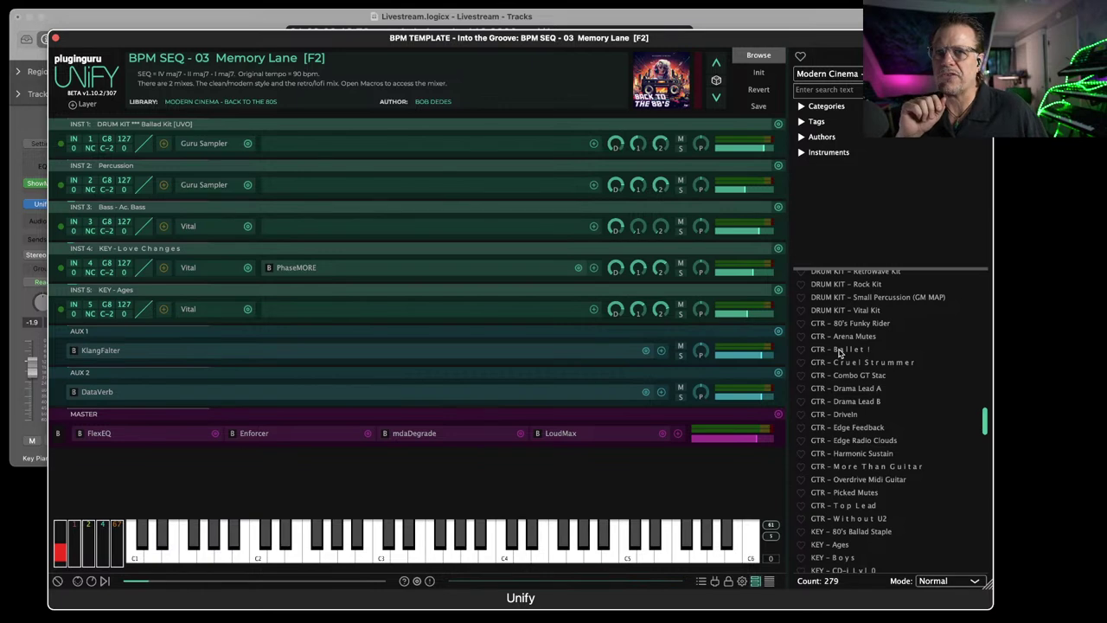
pyautogui.rightClick(837, 349)
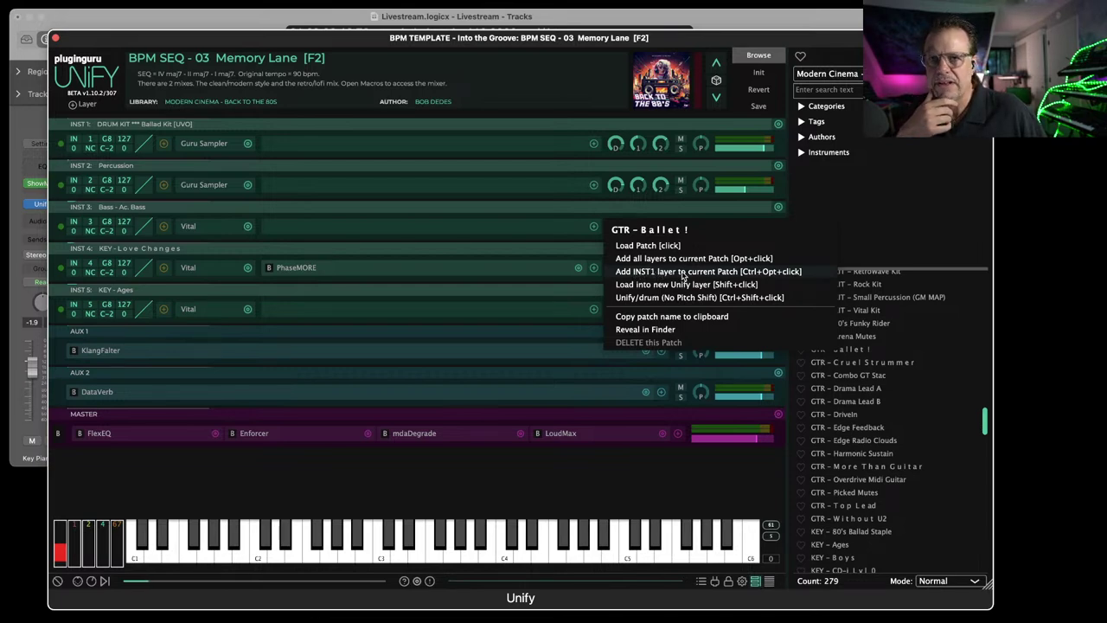
pyautogui.click(702, 478)
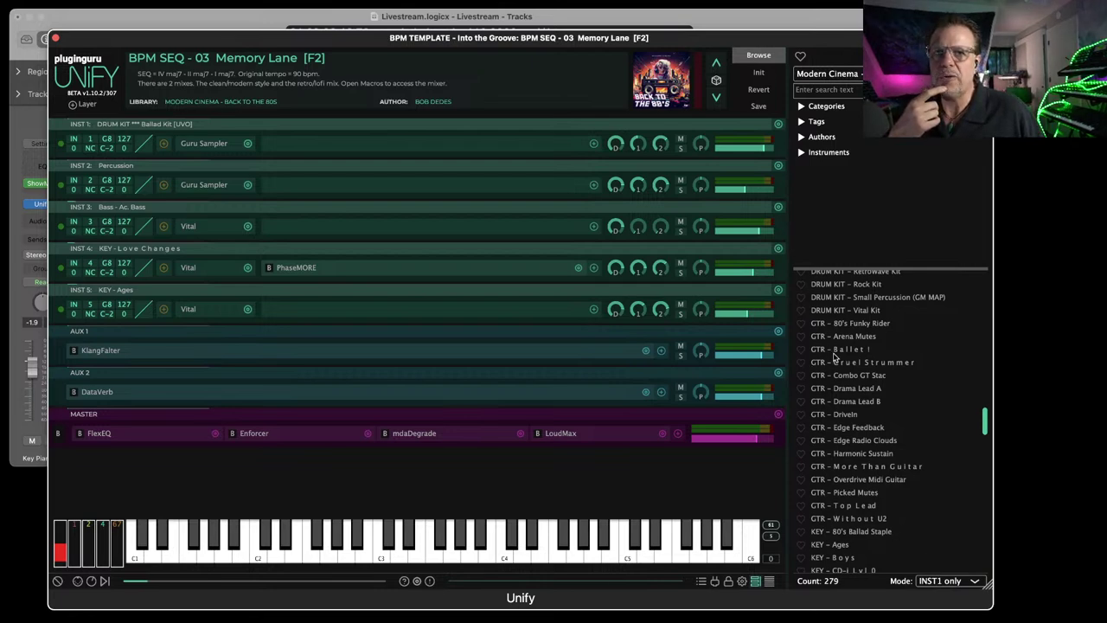
pyautogui.moveTo(847, 350); pyautogui.dragTo(672, 329)
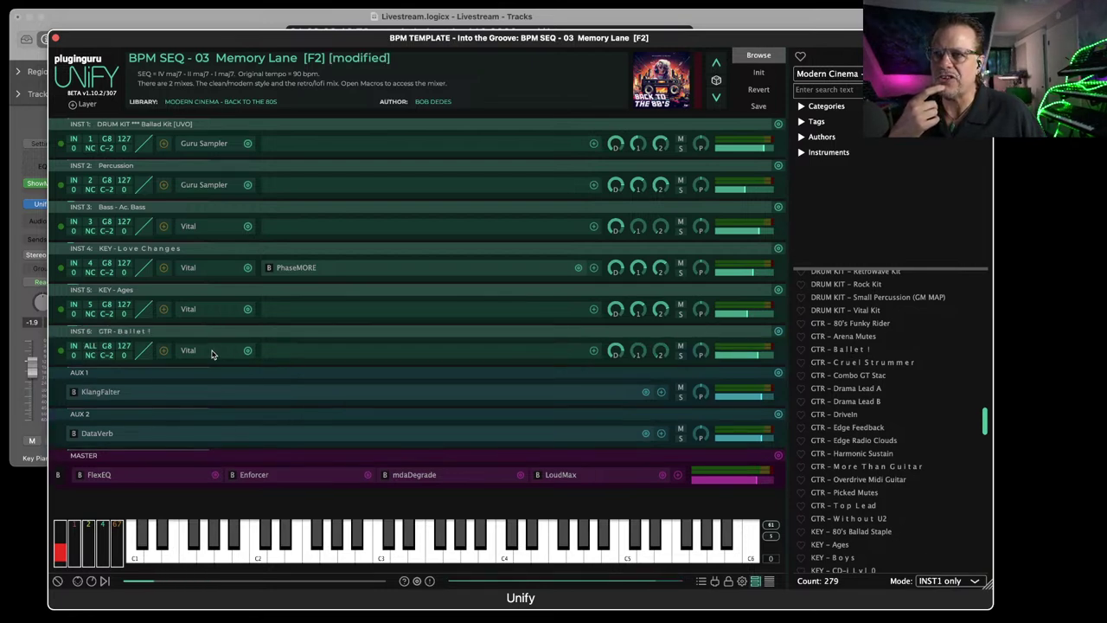
# Assign the GTR - Ballet! layer to MIDI channel 6 and return the patch browser's load mode to Normal.
pyautogui.click(89, 347)
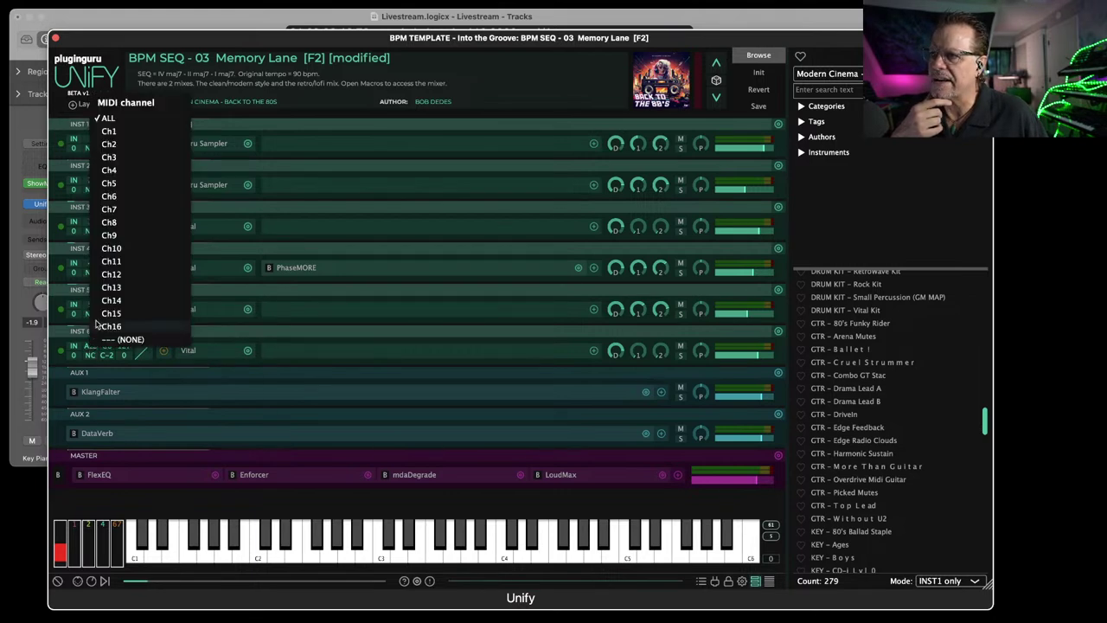
pyautogui.click(113, 197)
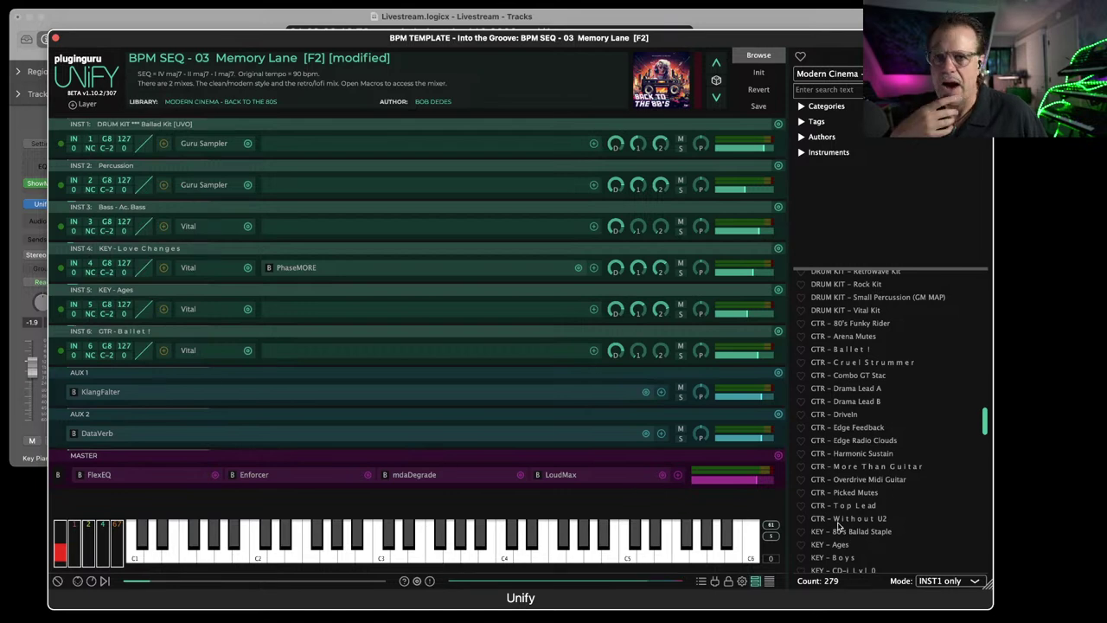
pyautogui.click(935, 582)
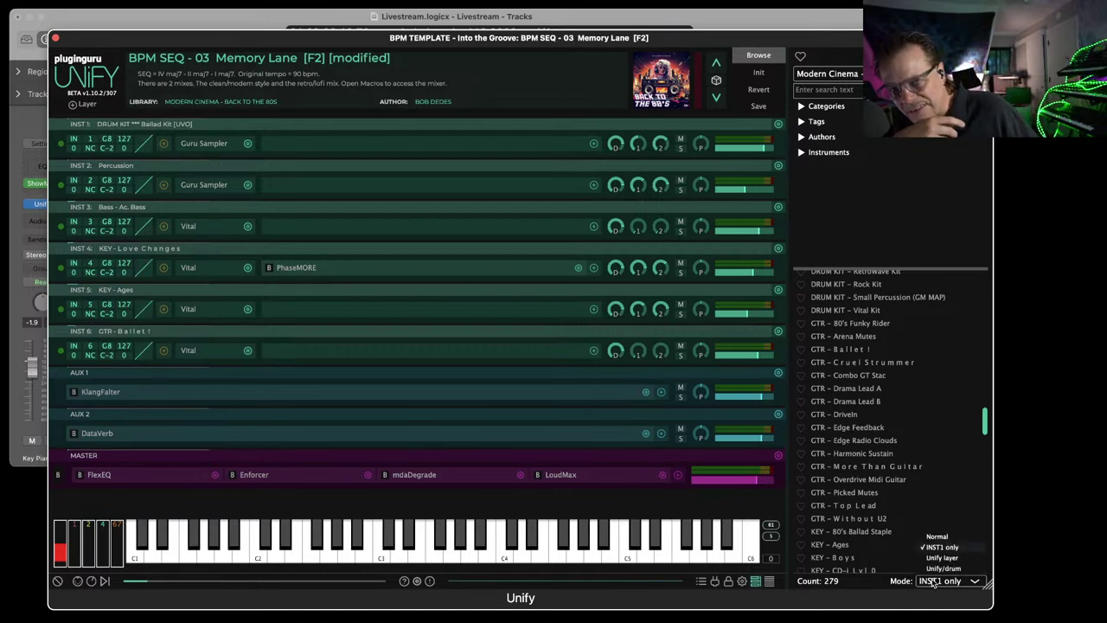
pyautogui.click(932, 537)
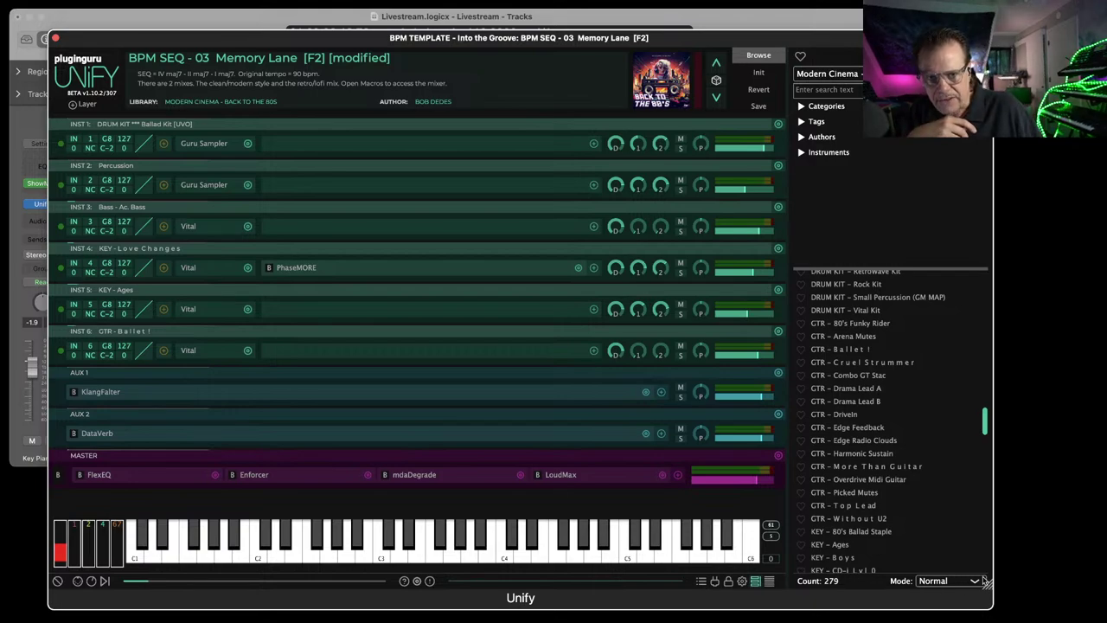
# Shrink the Unify window, move it clear of the track headers and rename the channel 6 track Guitar.
pyautogui.moveTo(986, 582); pyautogui.dragTo(578, 486)
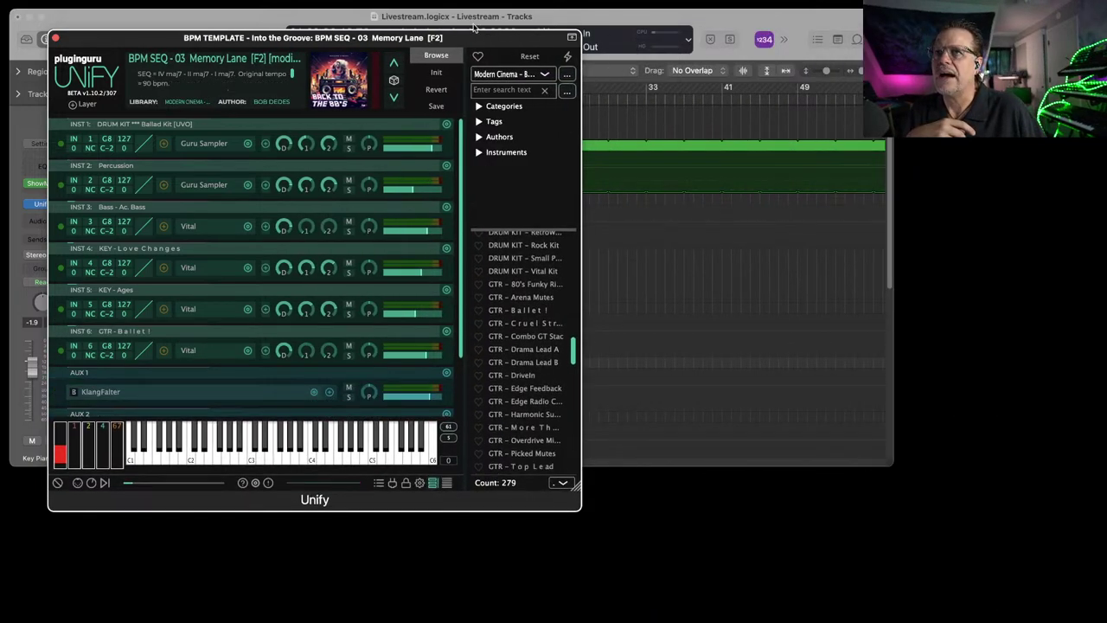
pyautogui.moveTo(473, 29); pyautogui.dragTo(965, 144)
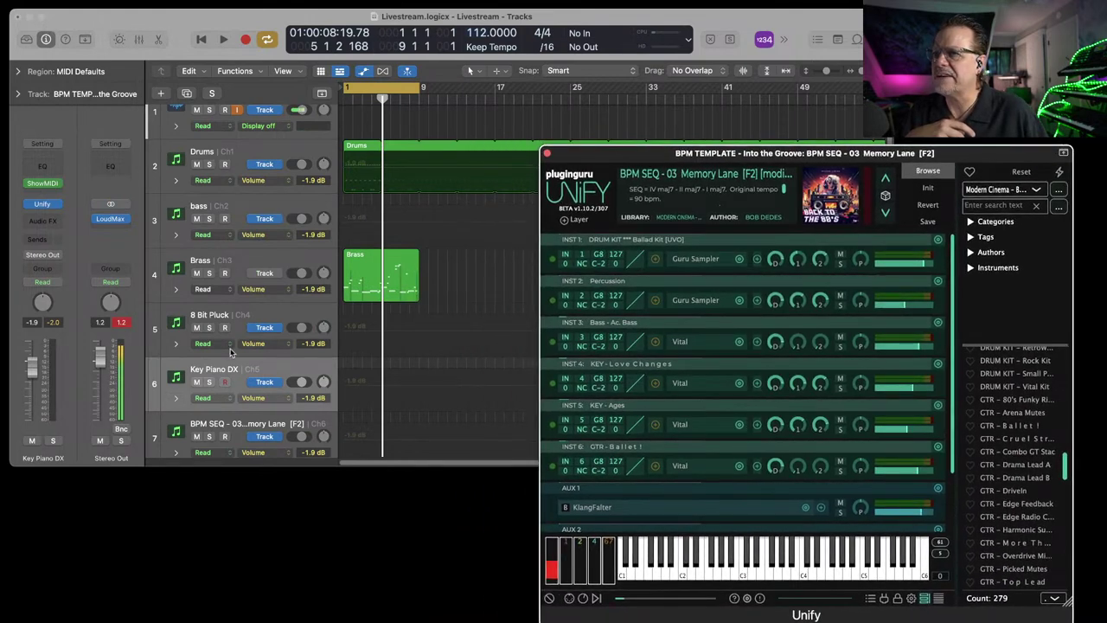
pyautogui.scroll(-2, 230, 352)
pyautogui.click(258, 376)
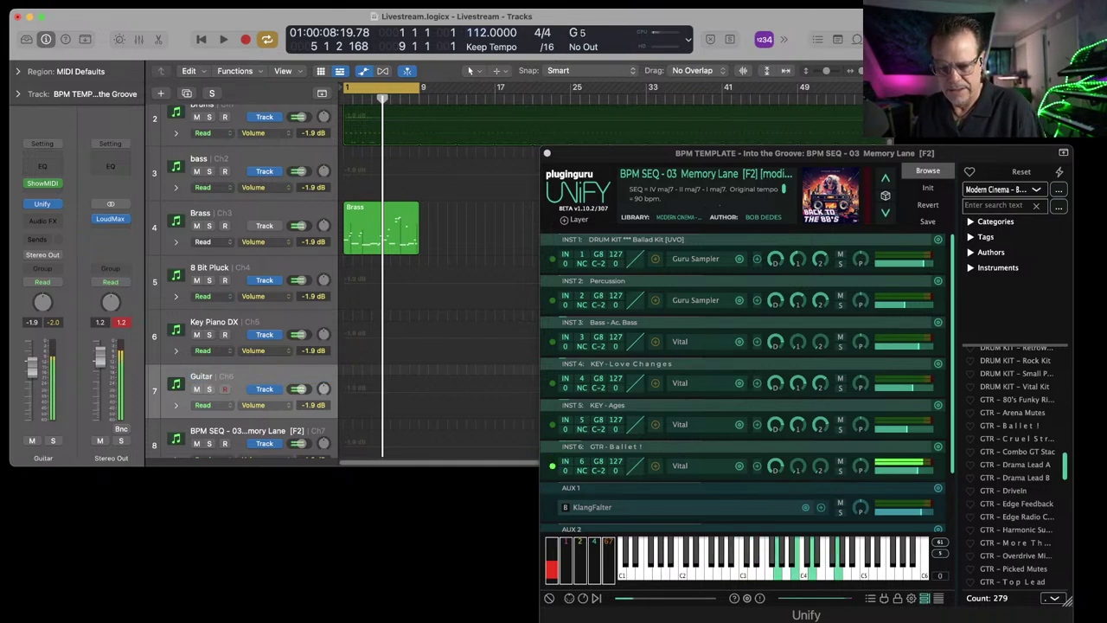
# Try to record an eight-bar guitar part on the Guitar track from the song start and discard the take.
pyautogui.press('Return')
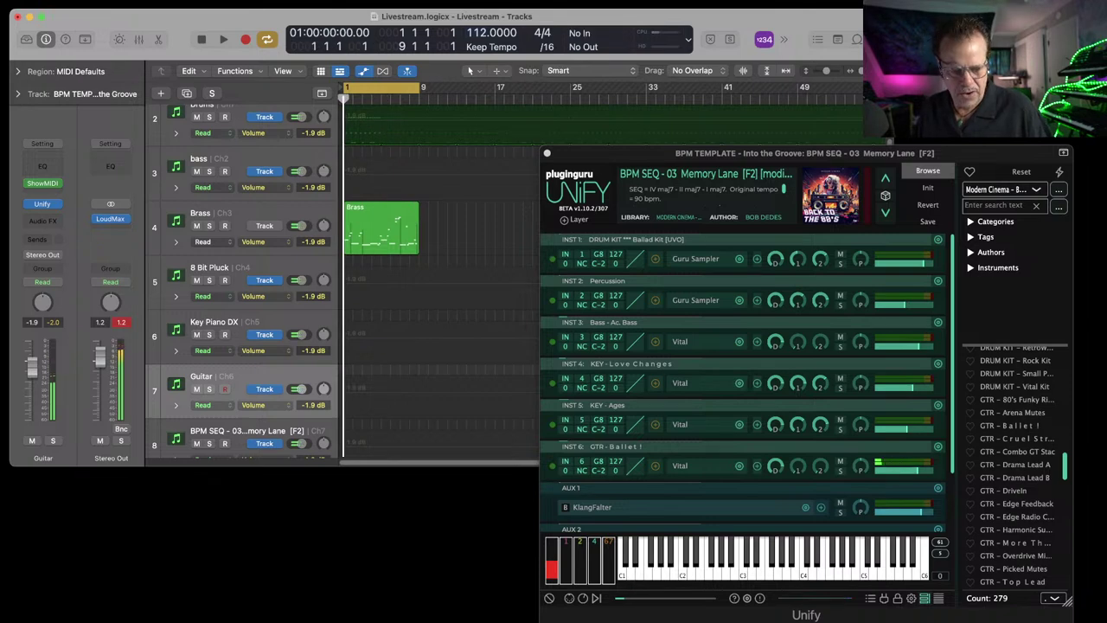
pyautogui.press('r')
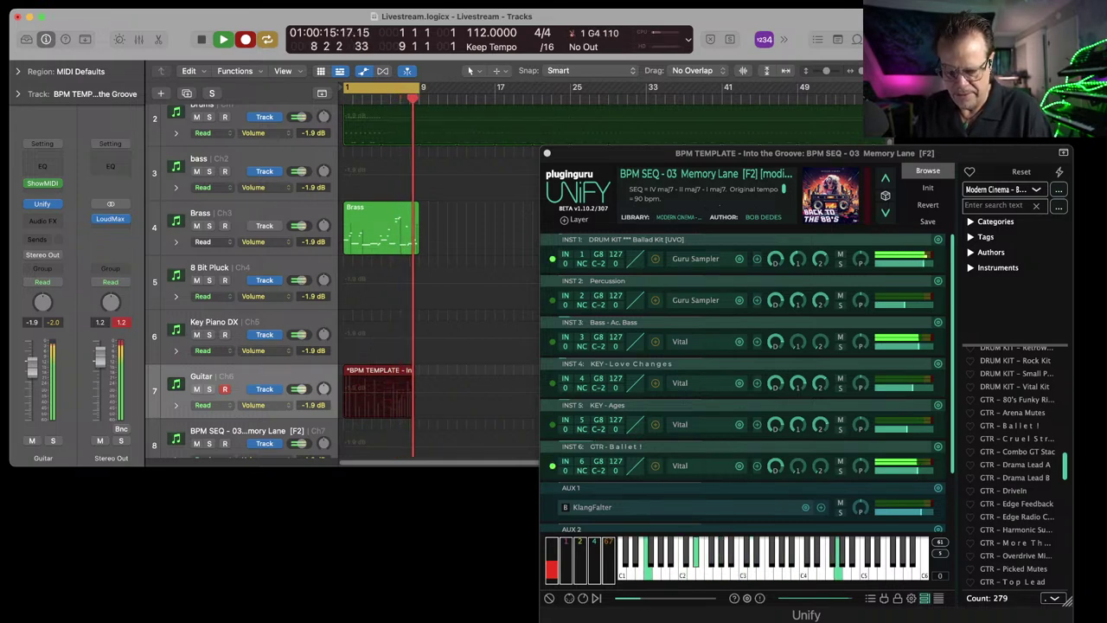
pyautogui.press('space')
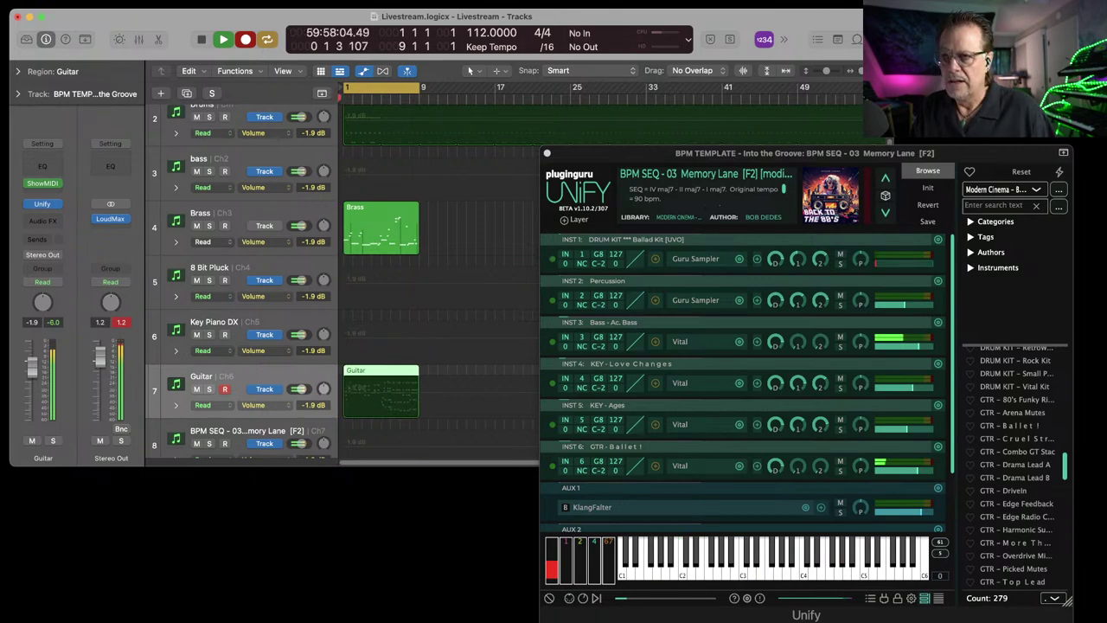
pyautogui.press('Delete')
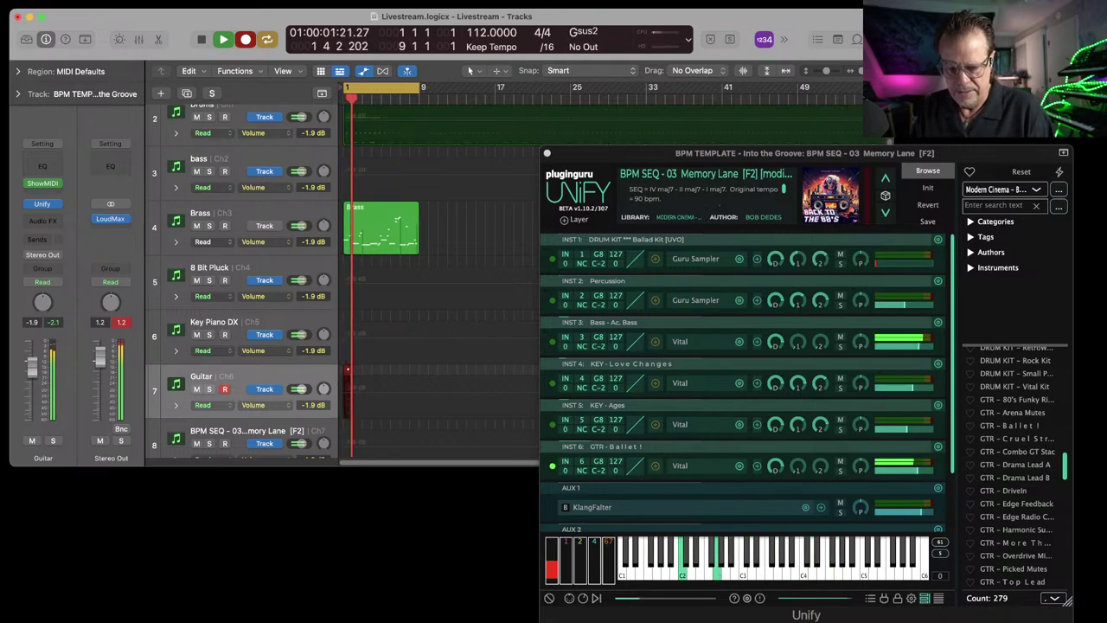
pyautogui.press('space')
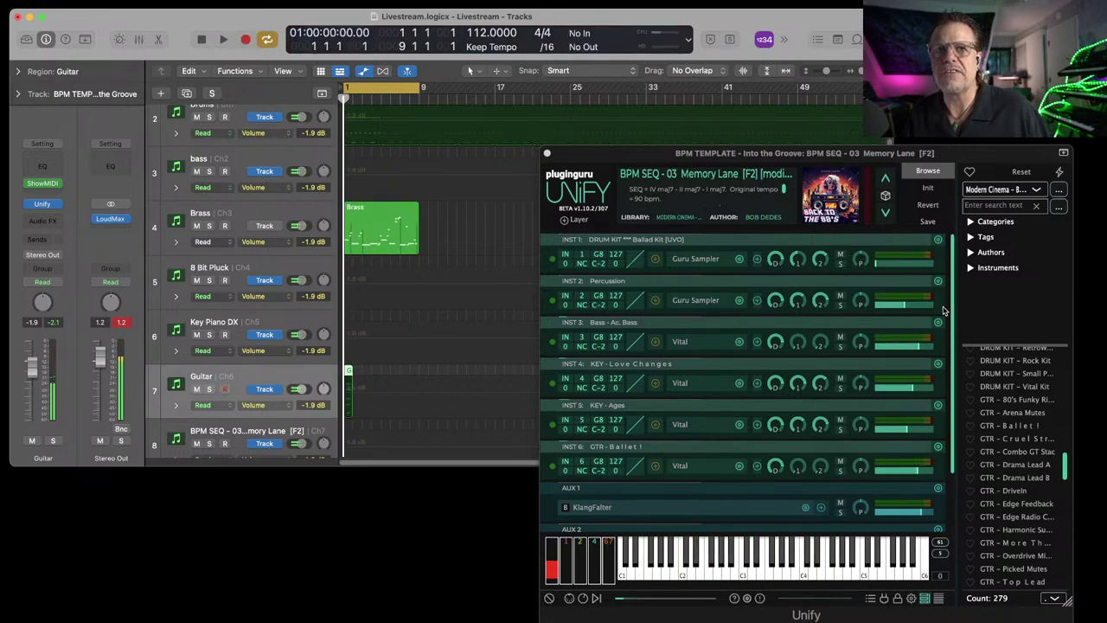
# Set the Ballad Kit drum layer's mix level to +0.00 dB and remove the ShowMIDI plug-in from the channel strip.
pyautogui.click(904, 262)
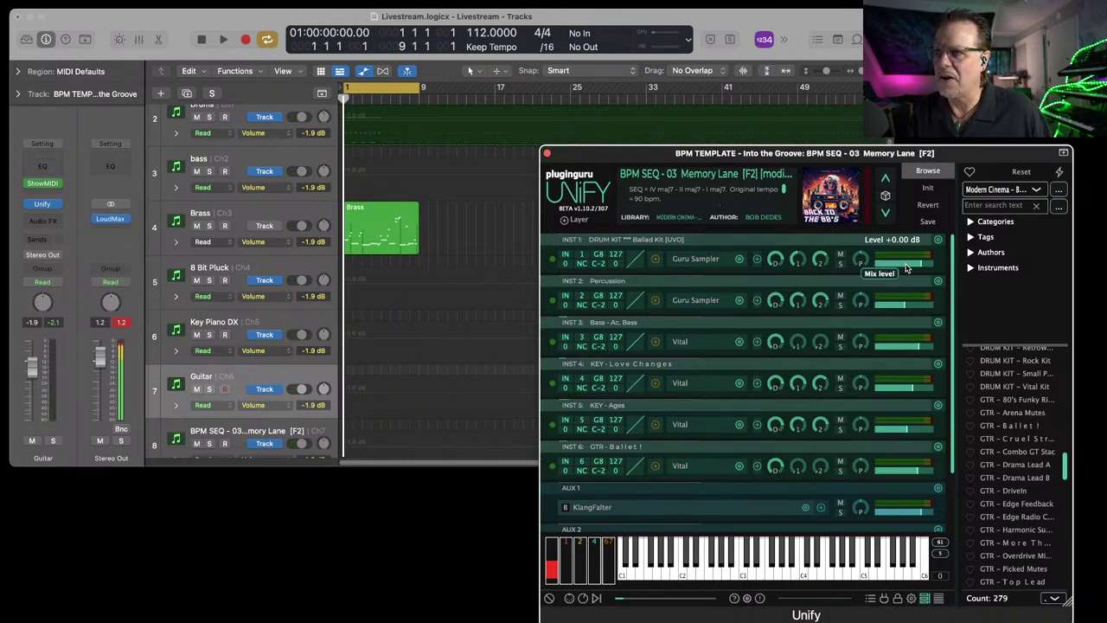
pyautogui.click(59, 186)
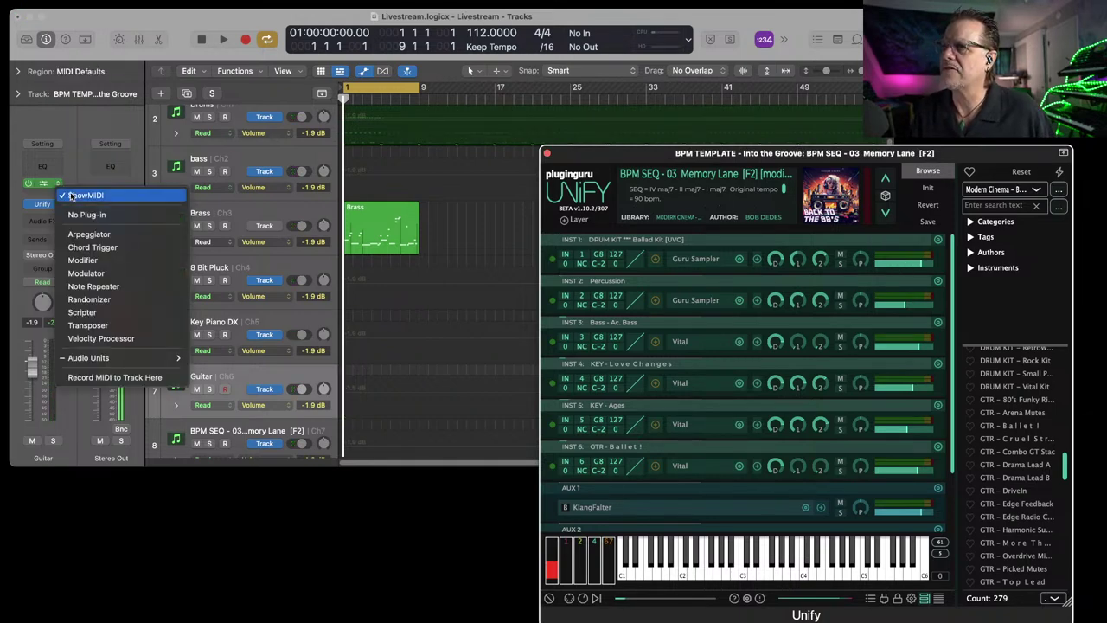
pyautogui.click(86, 214)
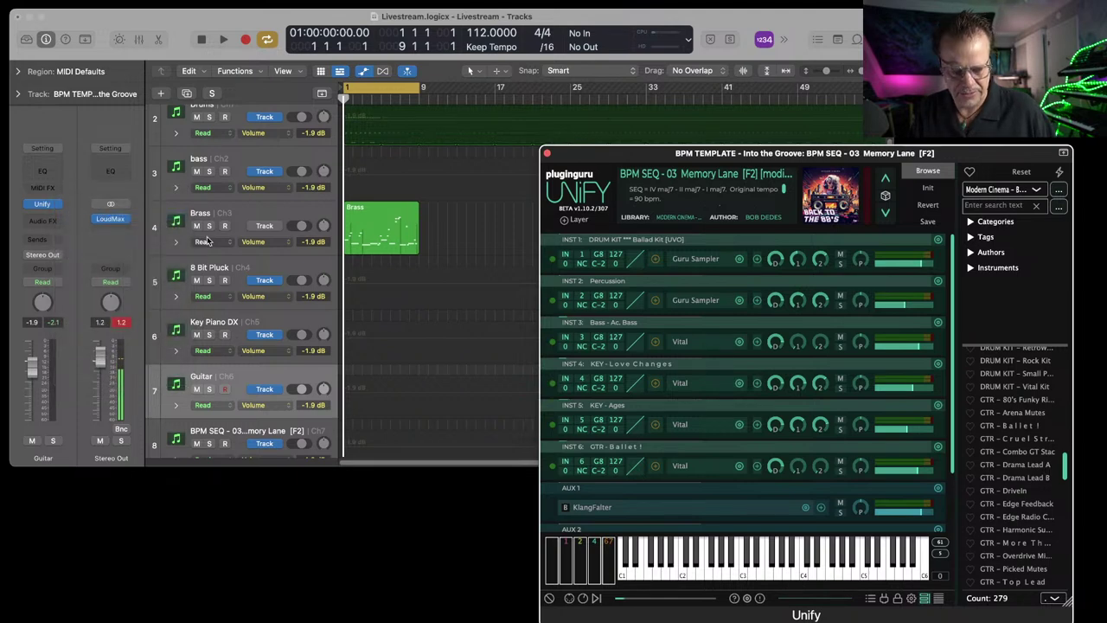
# Record an eight-bar guitar part on the Guitar track from the song start and play the take back.
pyautogui.press('r')
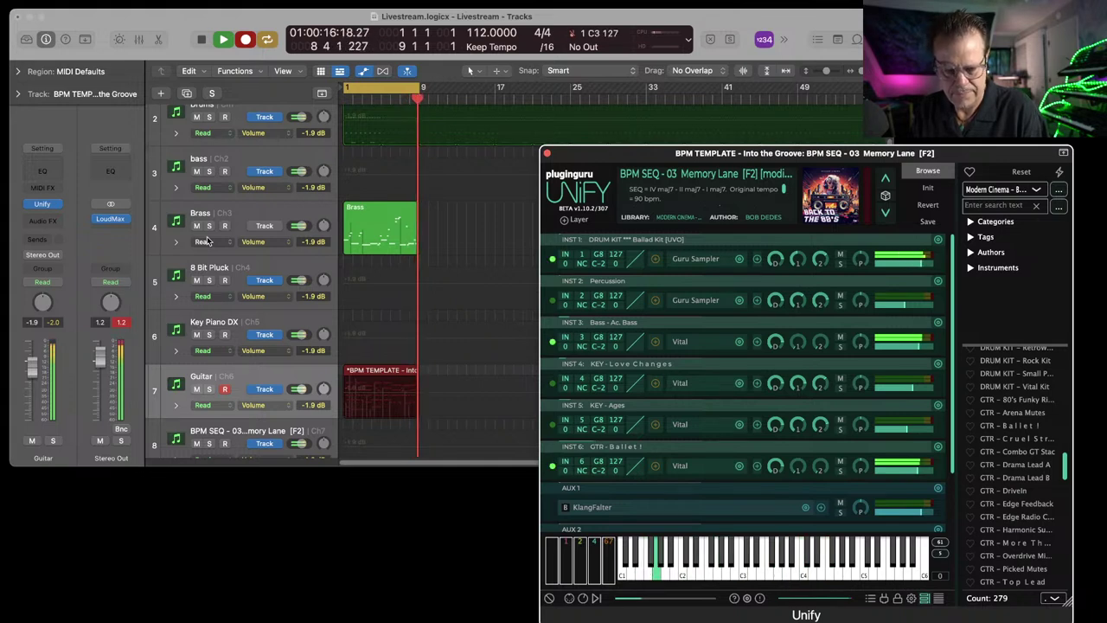
pyautogui.press('space')
pyautogui.press('space')
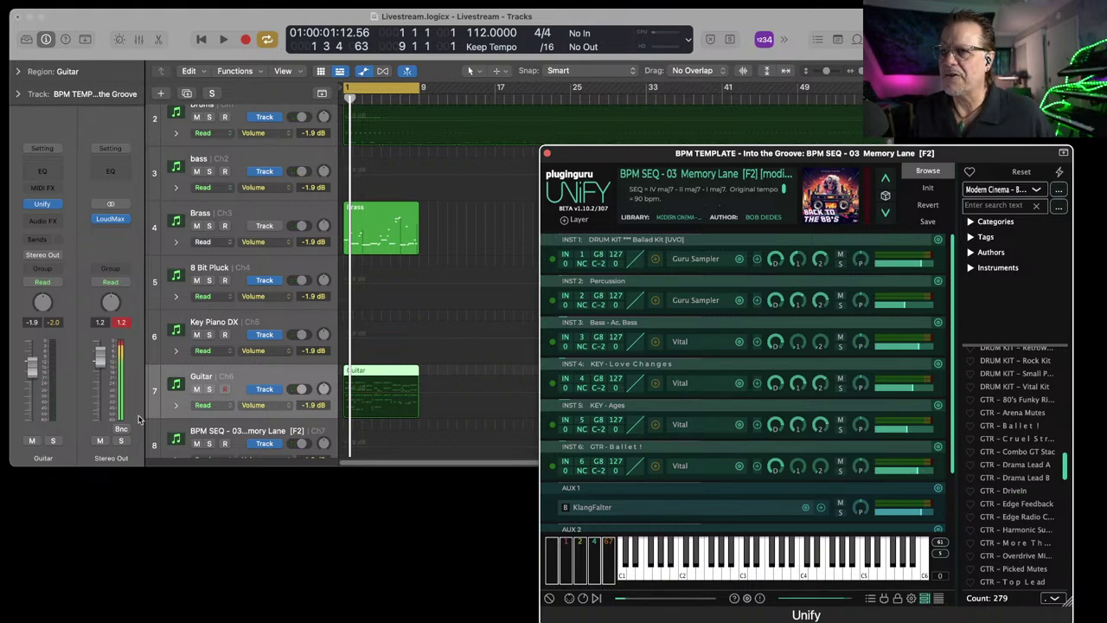
# Select the Key Piano DX track on channel 5 and audition its sound while the recorded parts play.
pyautogui.click(253, 324)
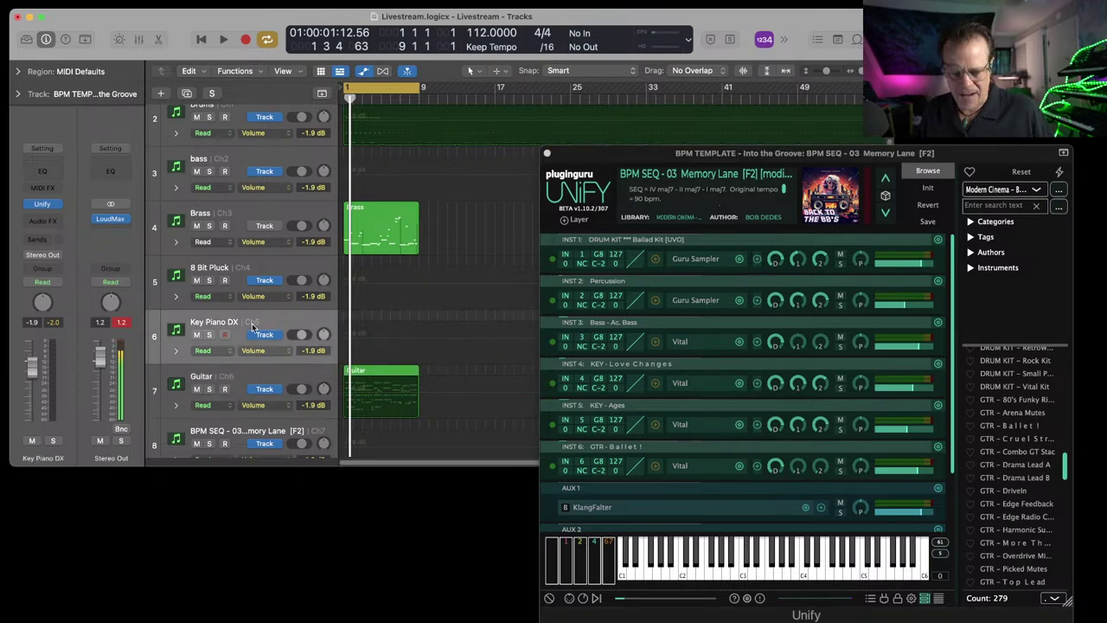
pyautogui.press('space')
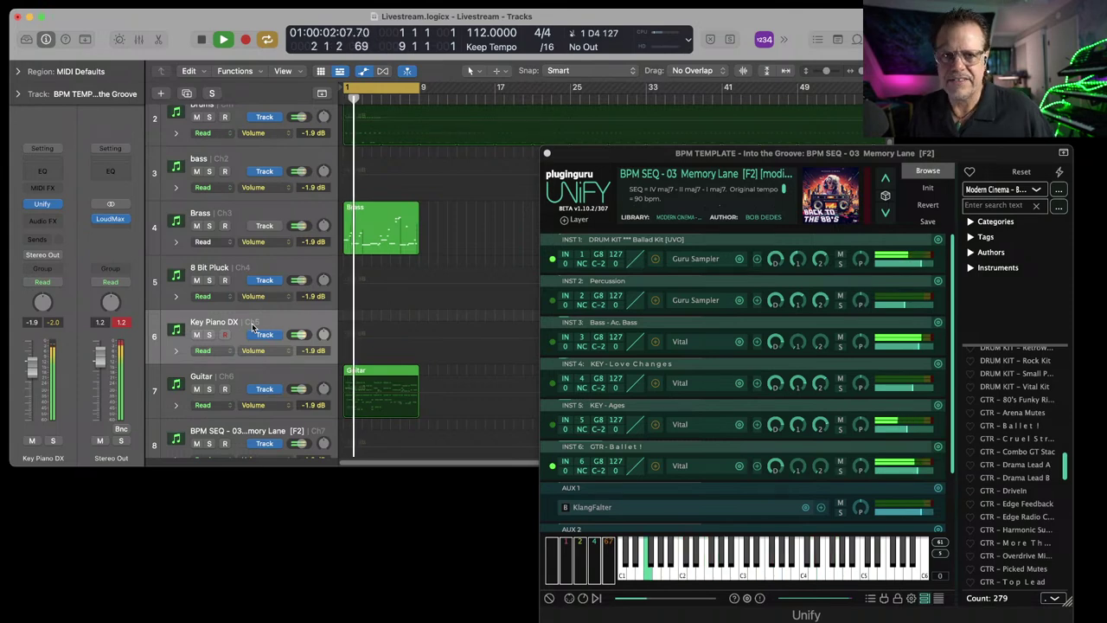
pyautogui.press('space')
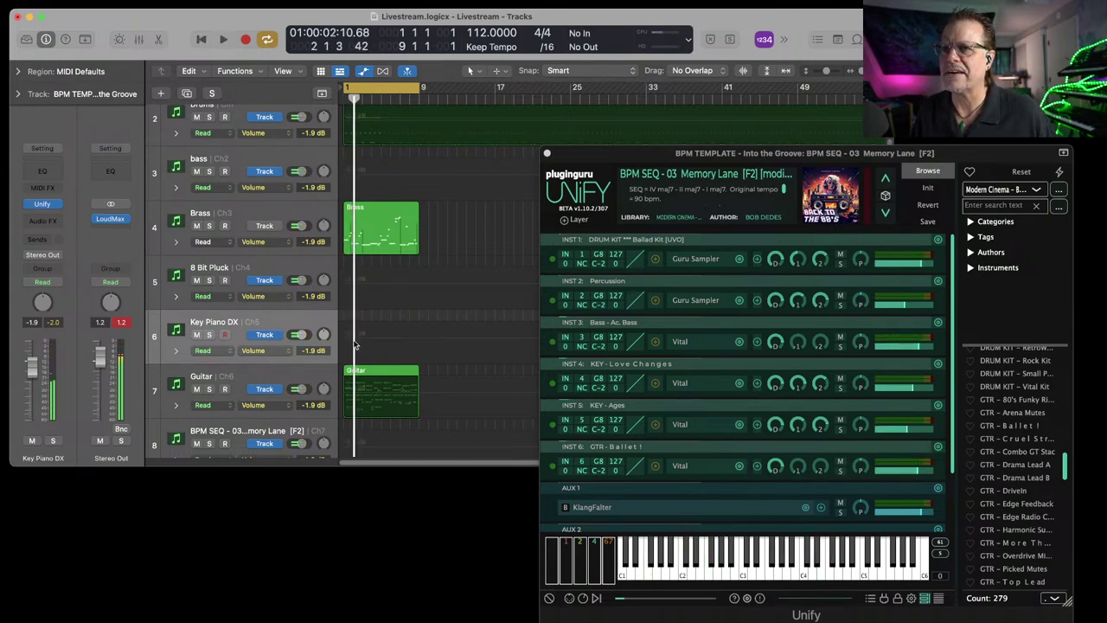
# Launch the standalone Unify, bring it to the front and close the Memory Lane plug-in window covering it.
pyautogui.click(548, 156)
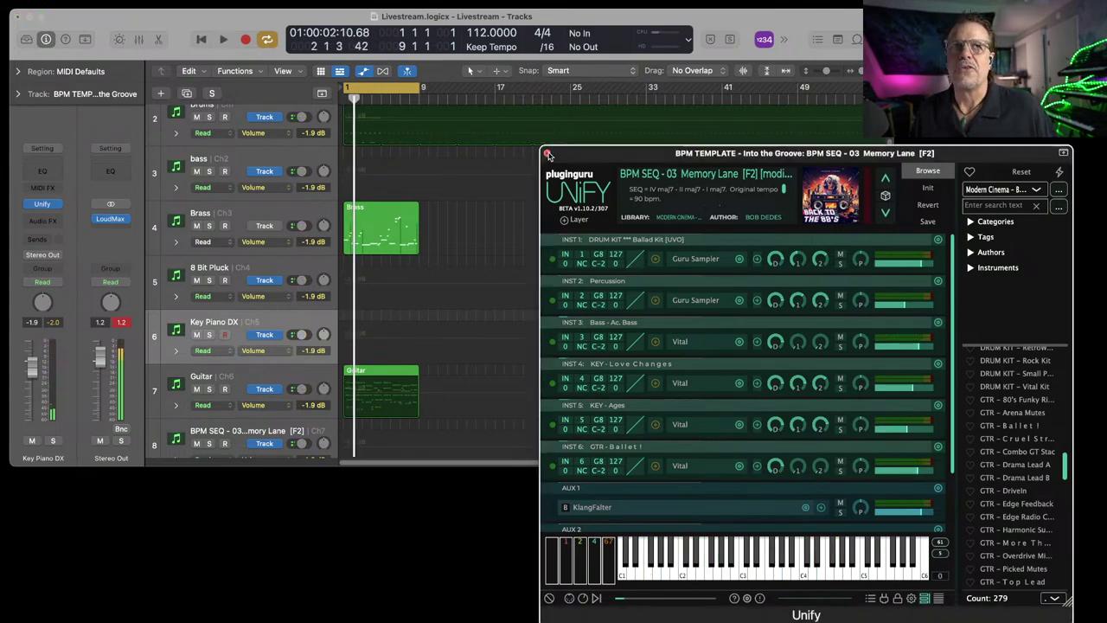
pyautogui.click(546, 154)
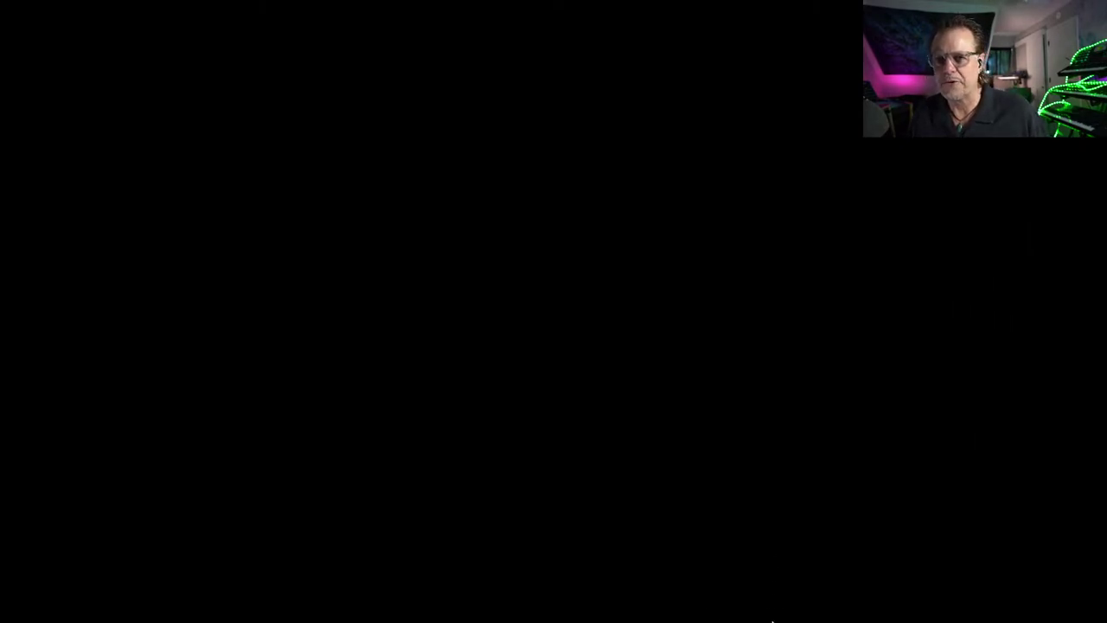
pyautogui.moveTo(772, 619)
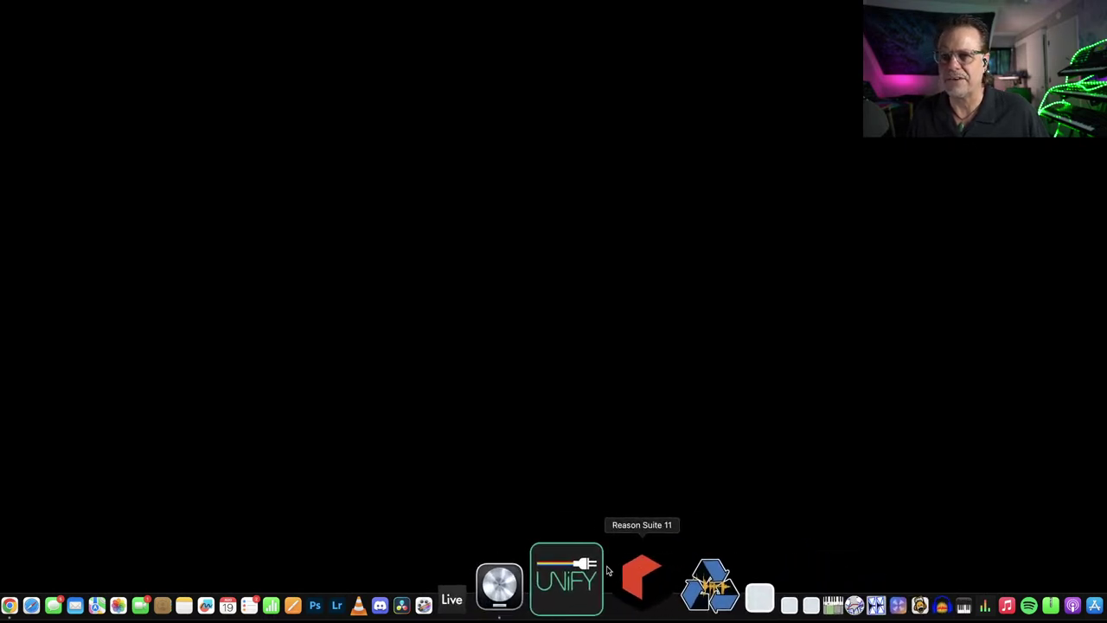
pyautogui.click(592, 578)
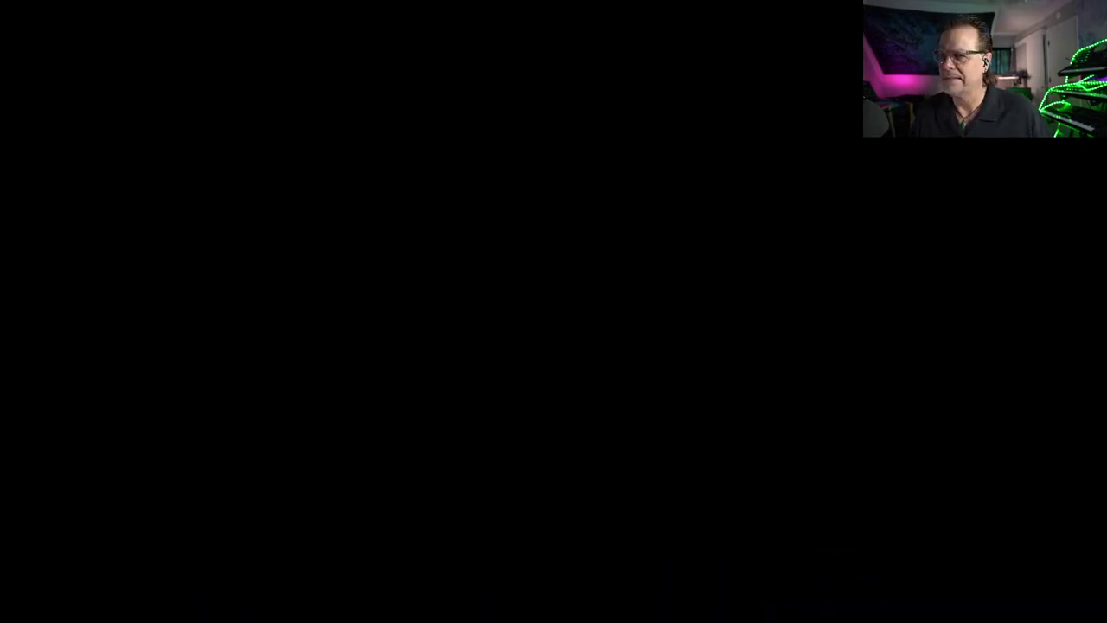
pyautogui.press('super+Tab')
pyautogui.press('super+Tab')
pyautogui.press('super+Tab')
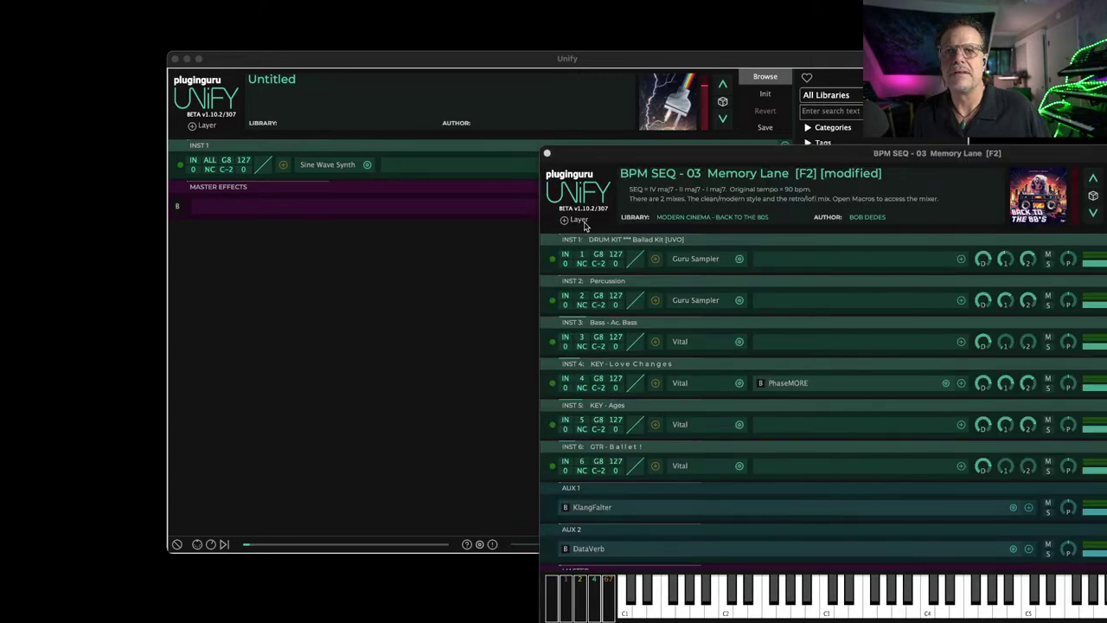
pyautogui.click(547, 153)
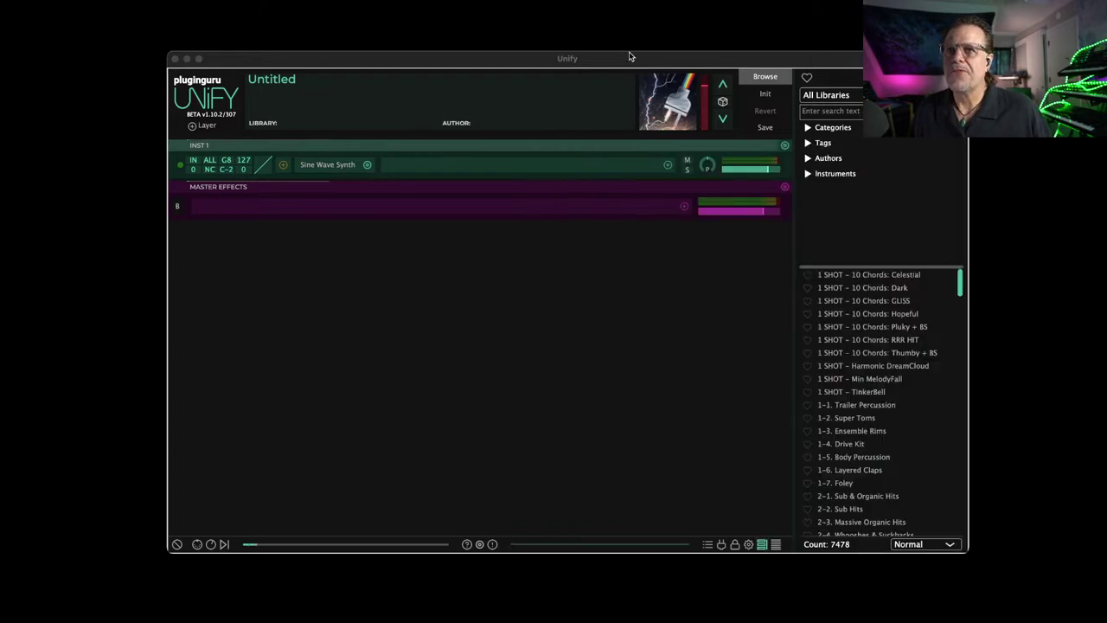
# Reposition the standalone Unify window and limit its patch browser to the Modern Cinema - Back to the 80s library.
pyautogui.moveTo(630, 56); pyautogui.dragTo(499, 107)
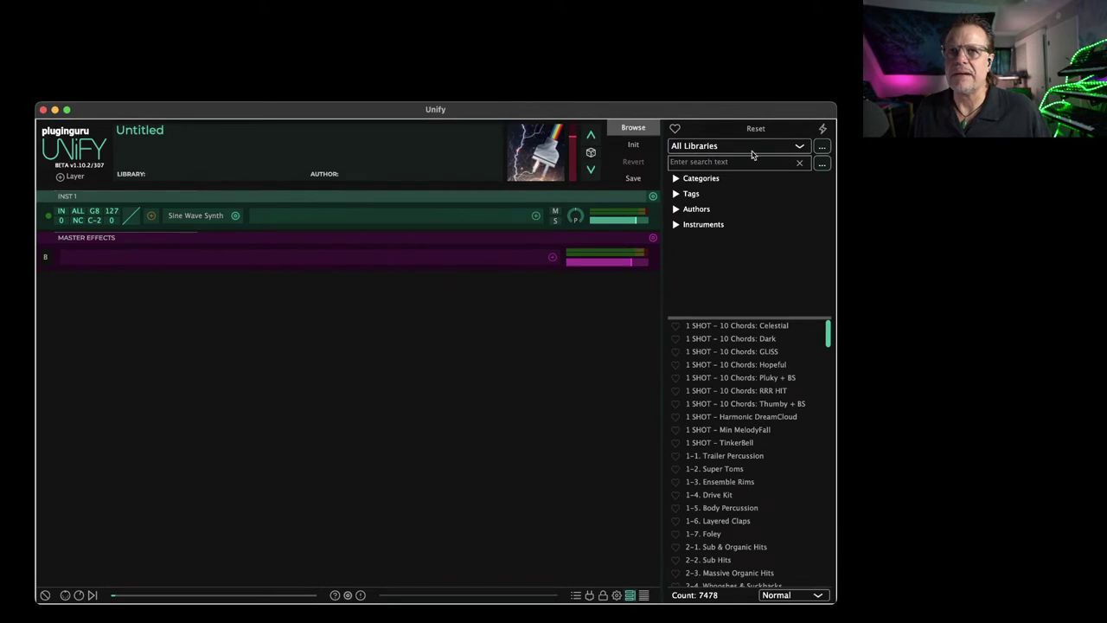
pyautogui.click(751, 149)
pyautogui.click(765, 177)
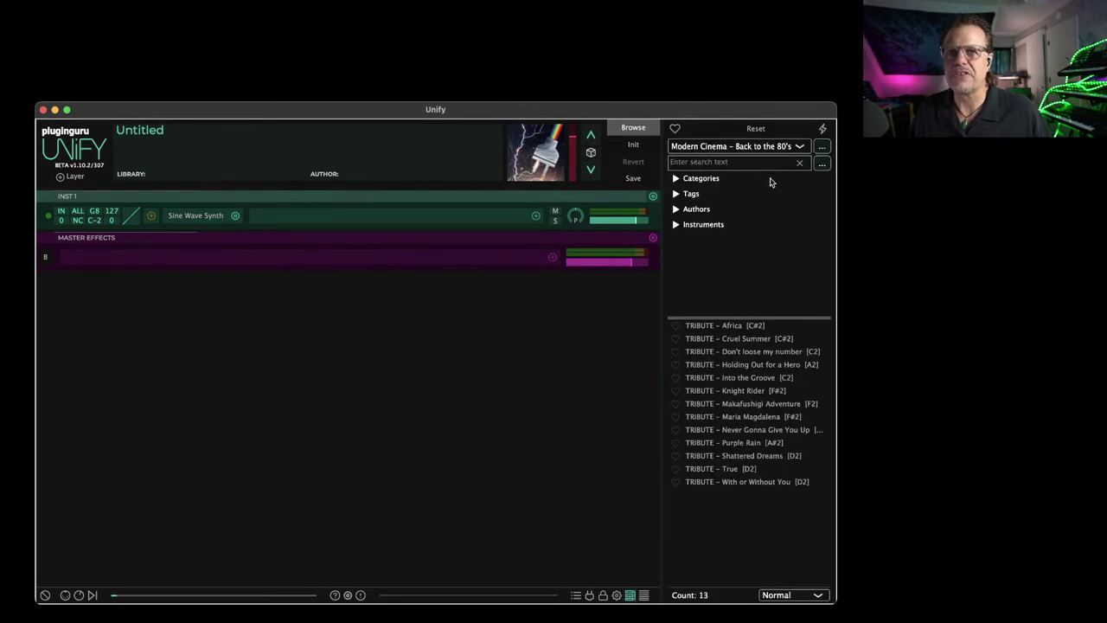
pyautogui.click(756, 146)
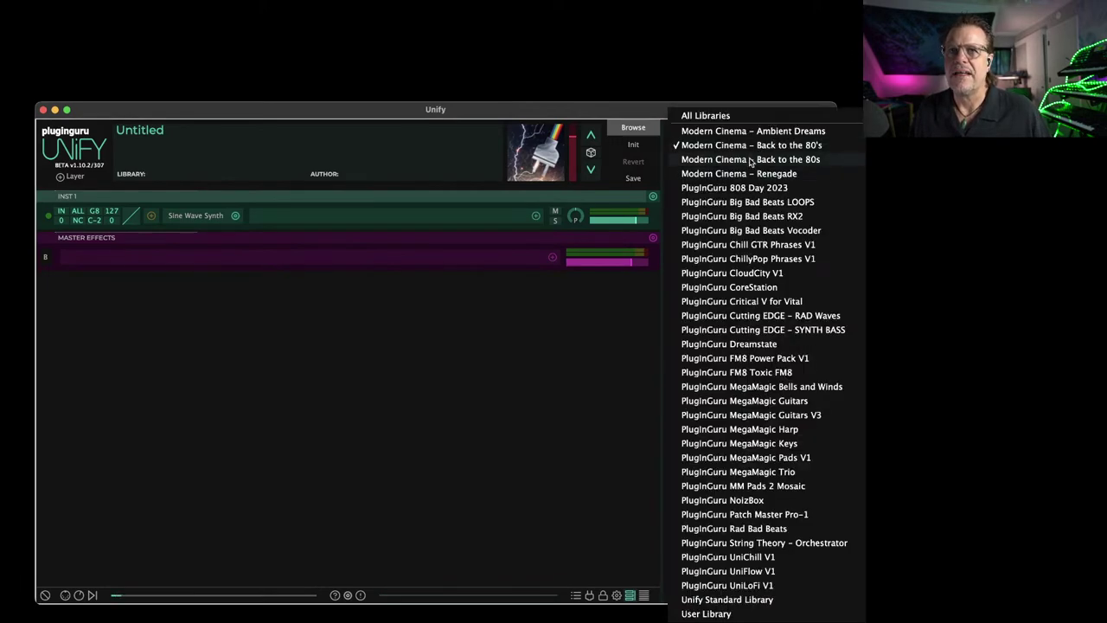
pyautogui.click(753, 160)
# Load the GTR - Edge Radio Clouds patch from the Back to the 80s library.
pyautogui.scroll(-15, 733, 484)
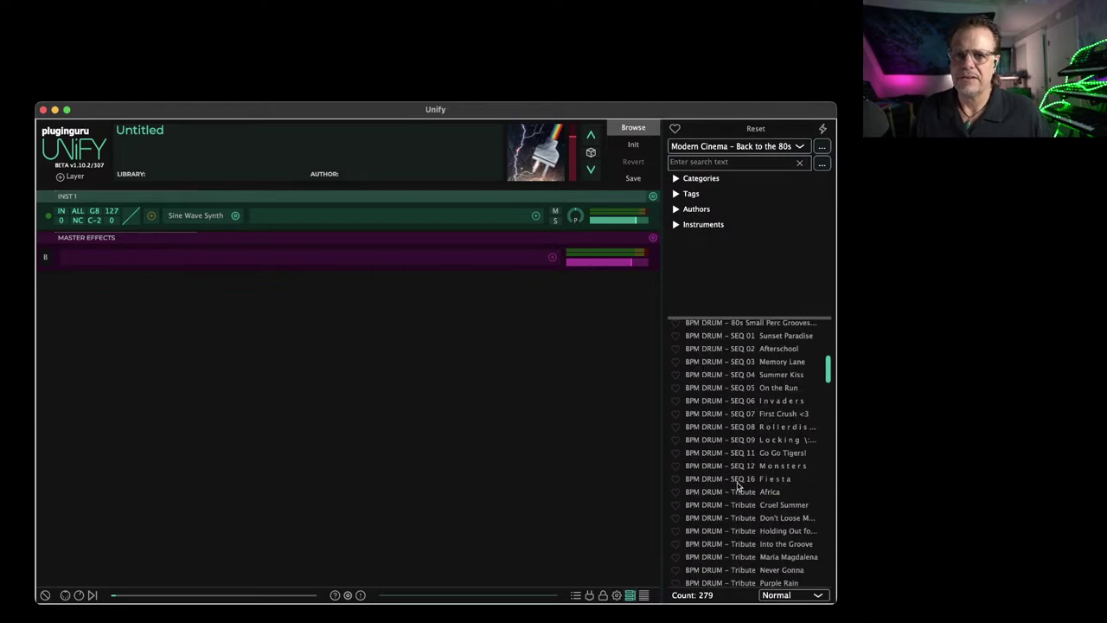
pyautogui.scroll(-20, 737, 484)
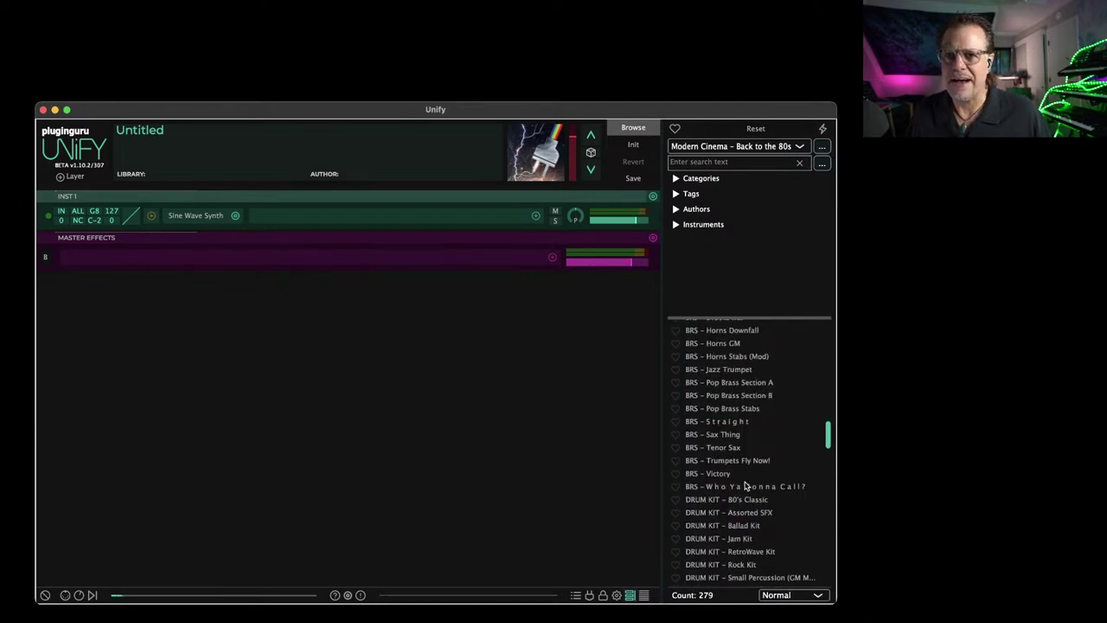
pyautogui.scroll(-3, 745, 486)
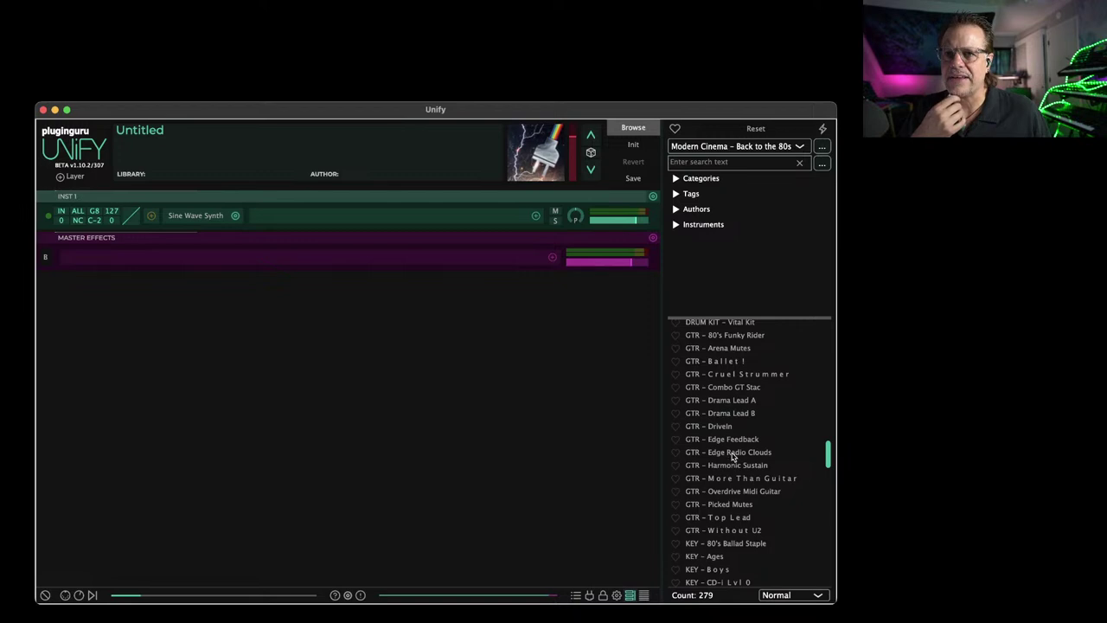
pyautogui.click(730, 453)
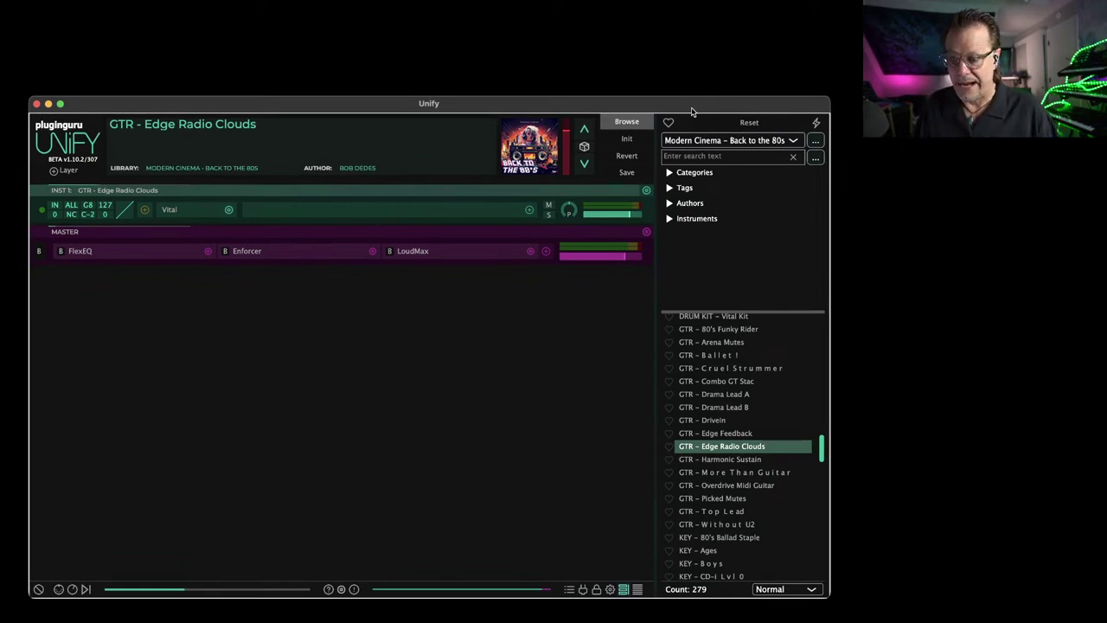
pyautogui.press('super+Tab')
pyautogui.press('super+Tab')
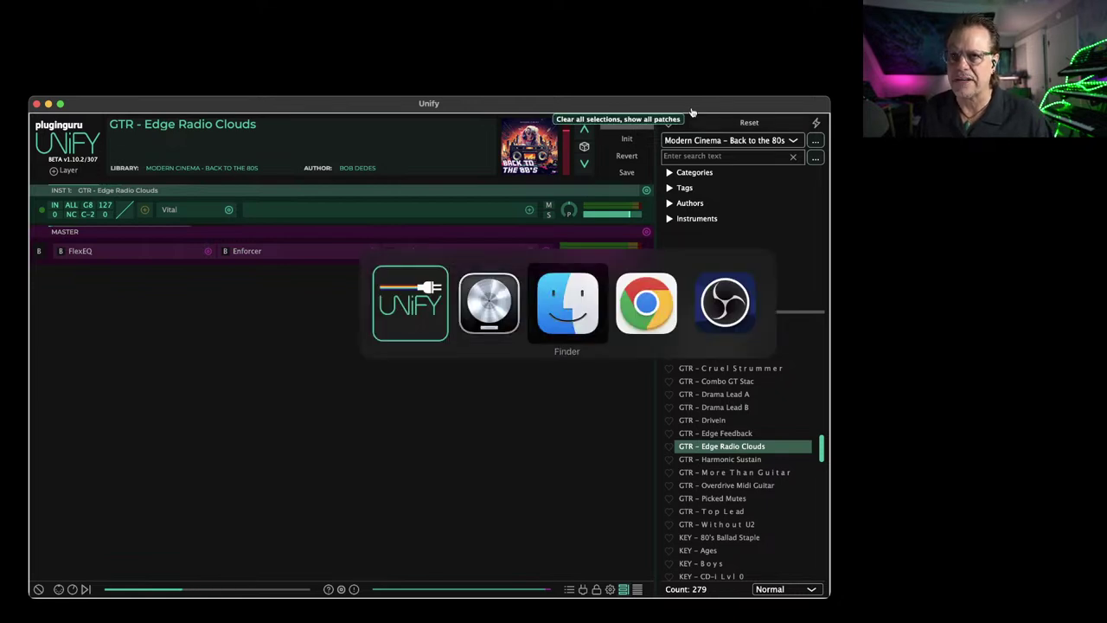
pyautogui.press('super+Tab')
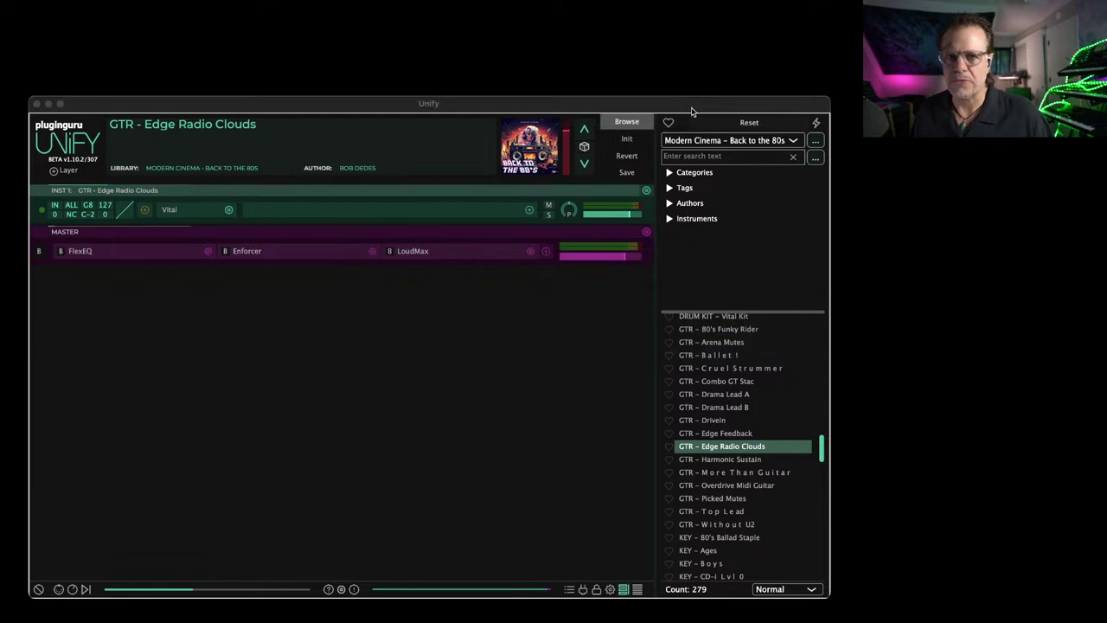
# Load the BPM SEQ - 12 Monsters [E2] patch from the Back to the 80s library.
pyautogui.scroll(2, 702, 452)
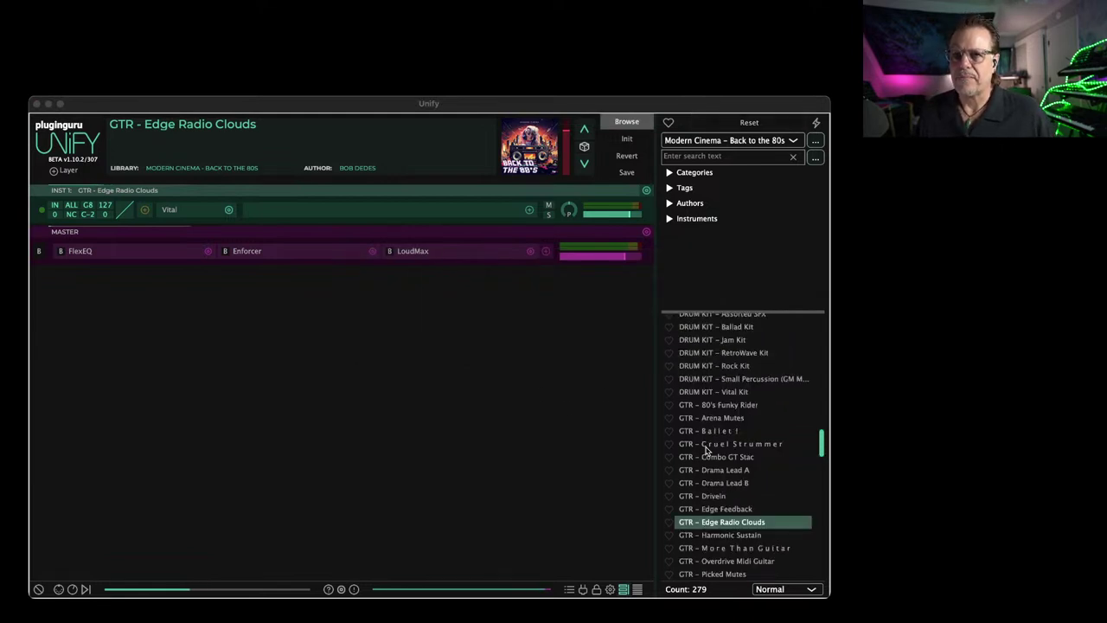
pyautogui.scroll(6, 705, 450)
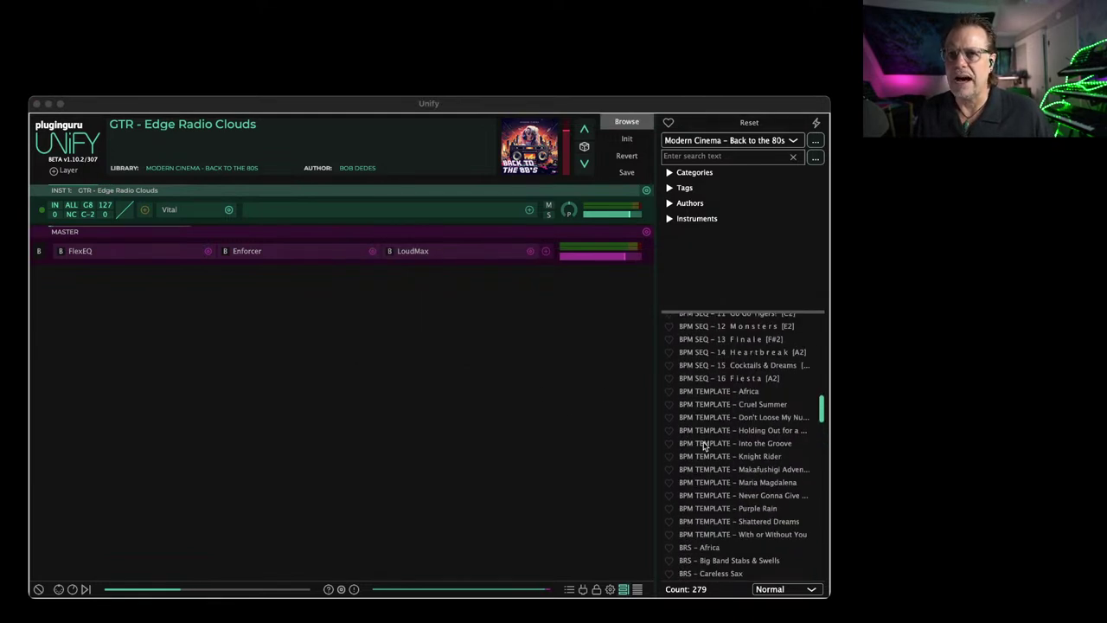
pyautogui.scroll(4, 704, 445)
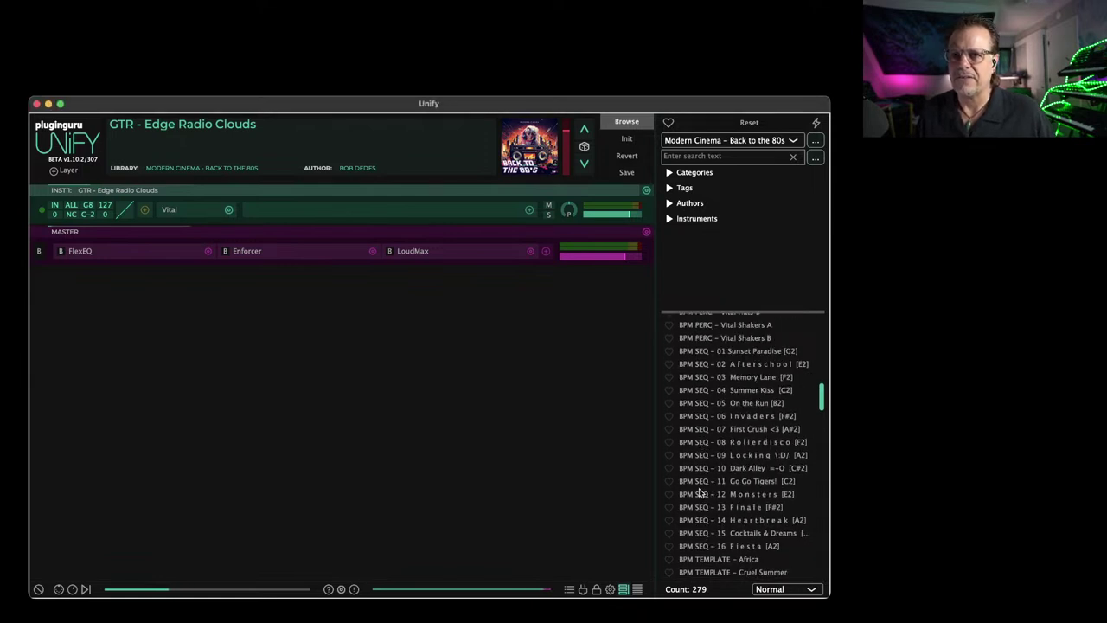
pyautogui.click(700, 493)
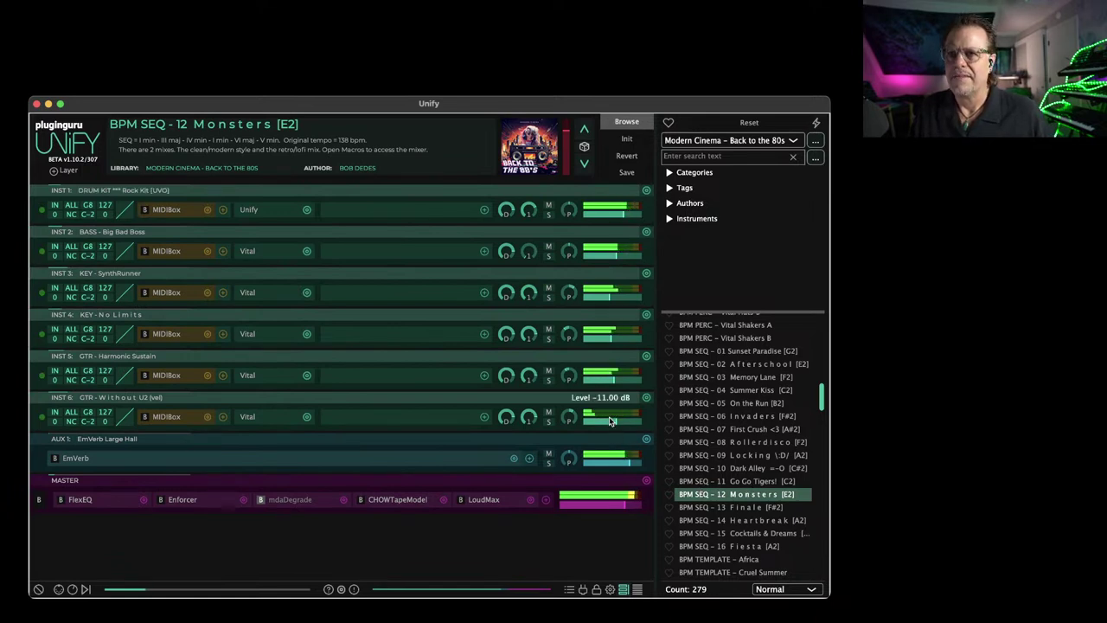
# Solo the Without U2, Harmonic Sustain, No Limits and SynthRunner layers one after another.
pyautogui.click(548, 421)
pyautogui.click(549, 379)
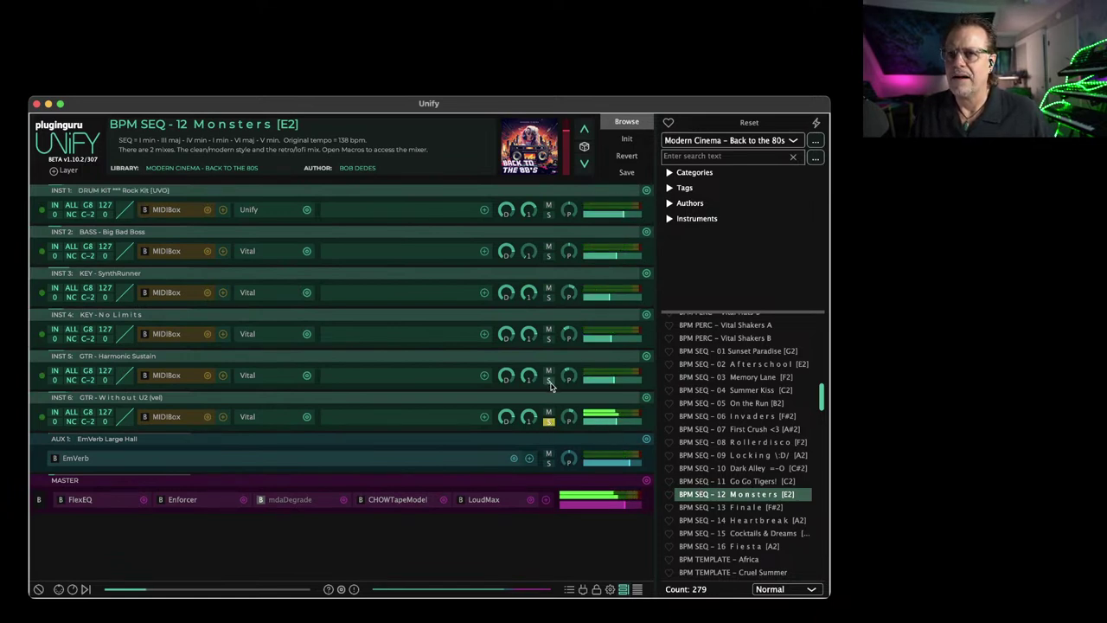
pyautogui.click(548, 338)
pyautogui.click(548, 296)
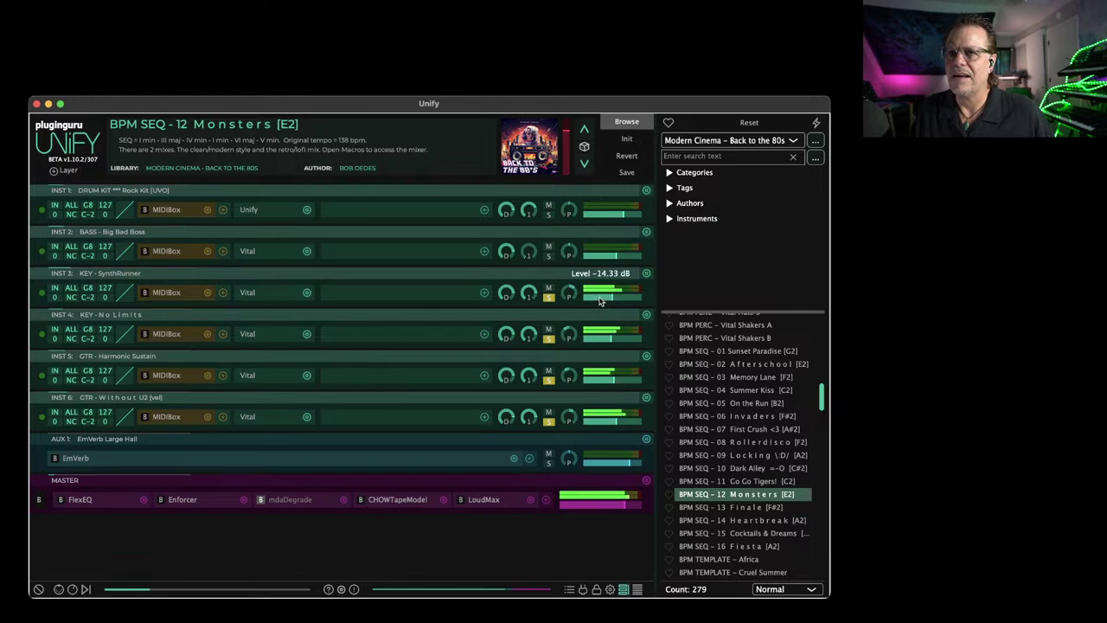
# Raise the SynthRunner layer's level and add the Big Bad Boss bass and Rock Kit drum layers to the soloed layers.
pyautogui.moveTo(601, 300); pyautogui.dragTo(608, 300)
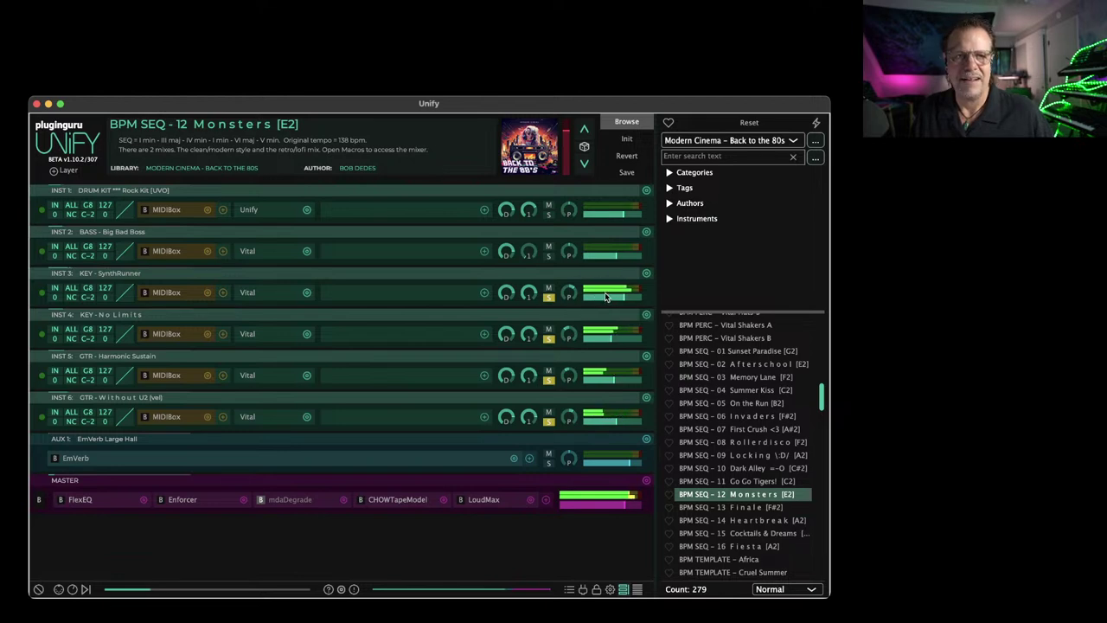
pyautogui.click(548, 255)
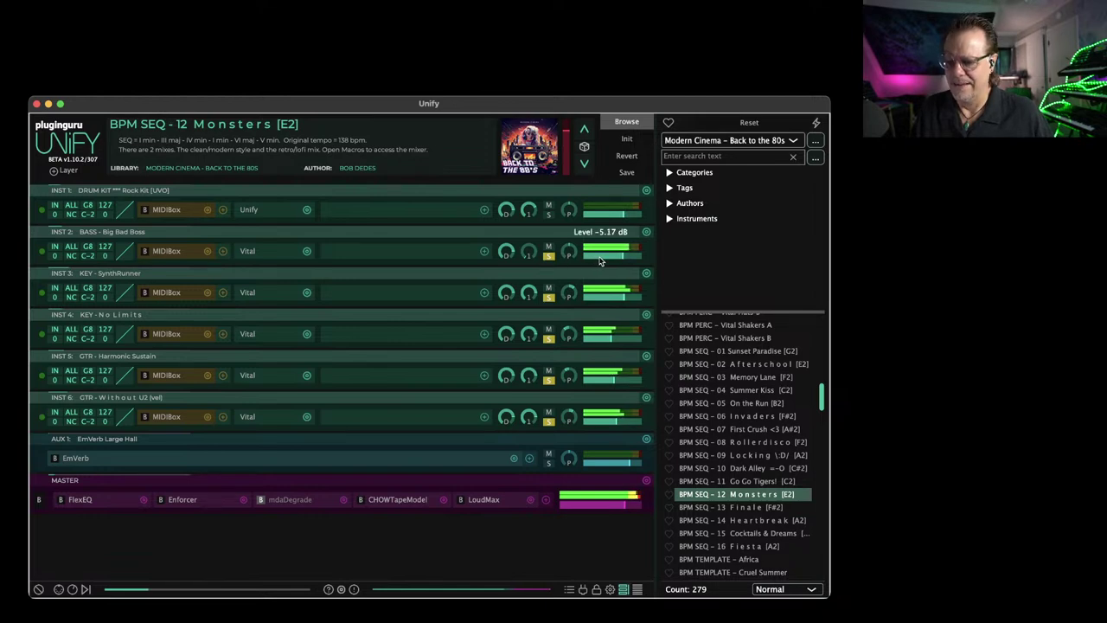
pyautogui.scroll(1, 603, 260)
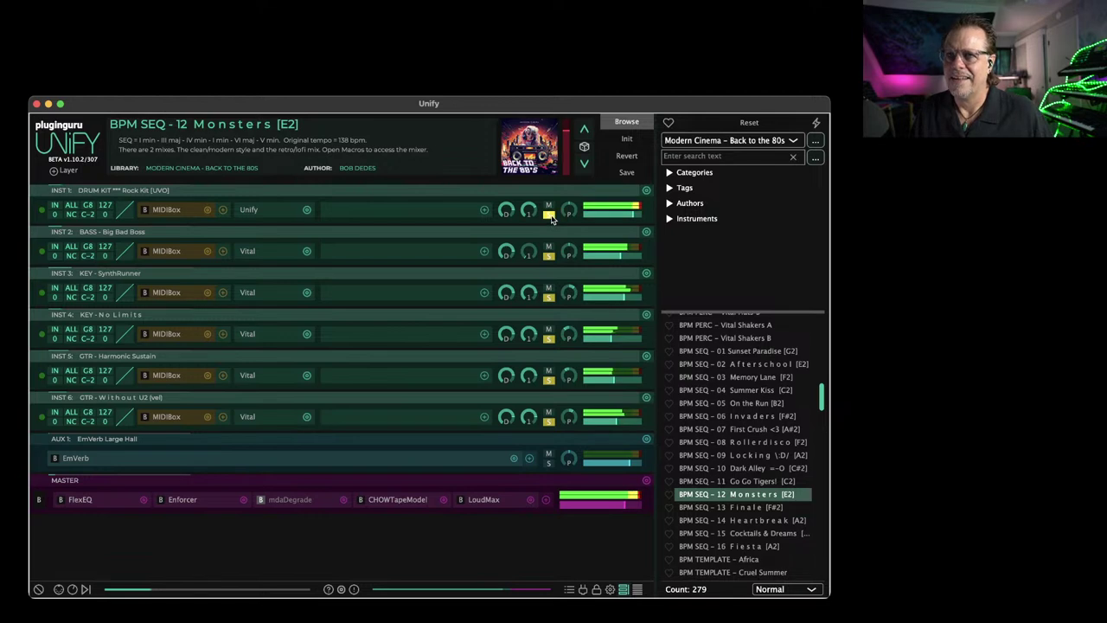
# Inspect the SynthRunner layer's sound in its Vital editor and close the editor again.
pyautogui.click(248, 292)
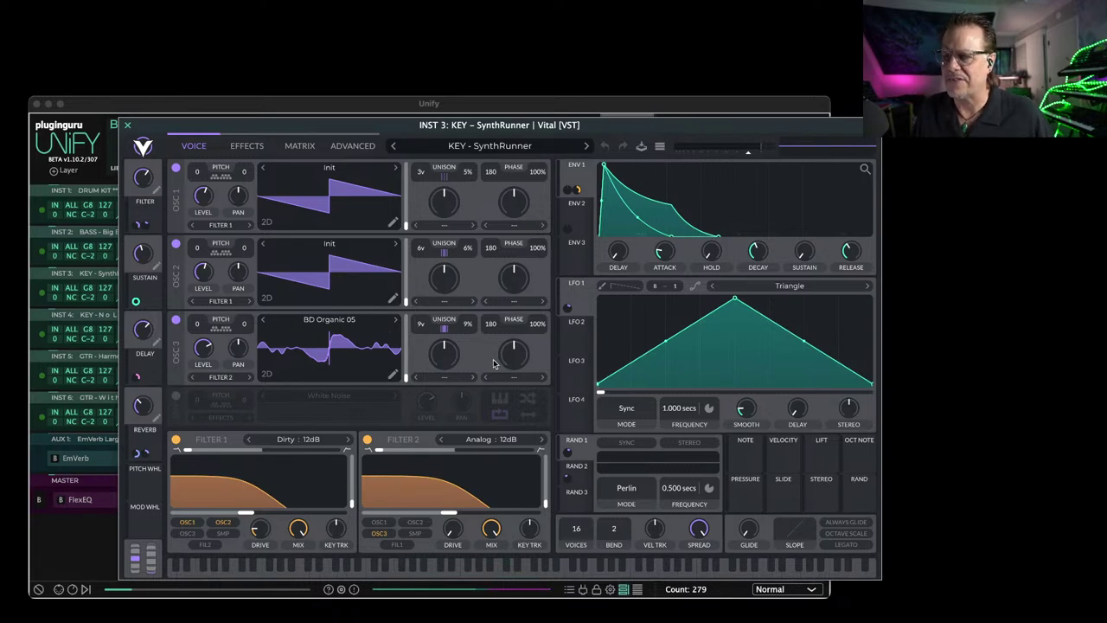
pyautogui.press('super+w')
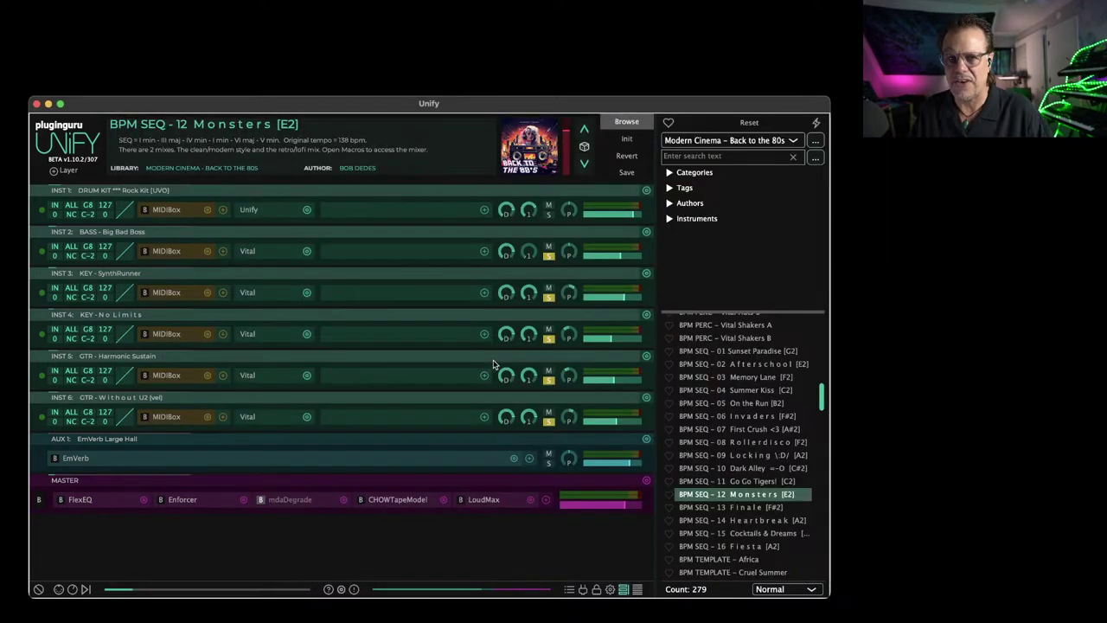
# Clear the solos on all layers, lower the SynthRunner level and bring the Rock Kit level down to +0.13 dB.
pyautogui.click(549, 338)
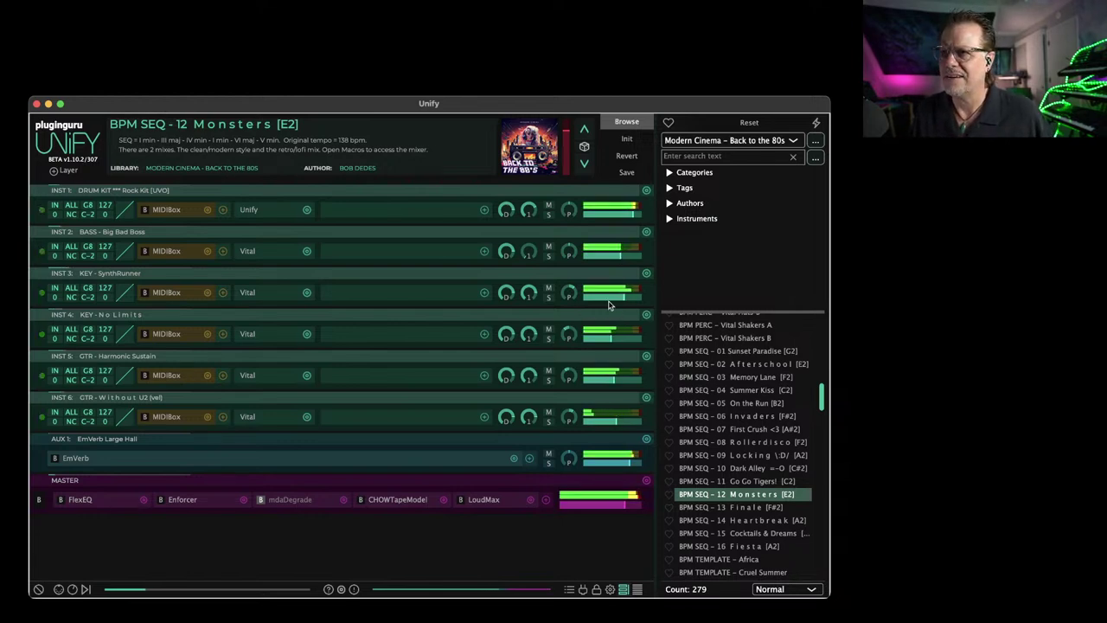
pyautogui.moveTo(608, 299)
pyautogui.moveTo(609, 299); pyautogui.dragTo(603, 301)
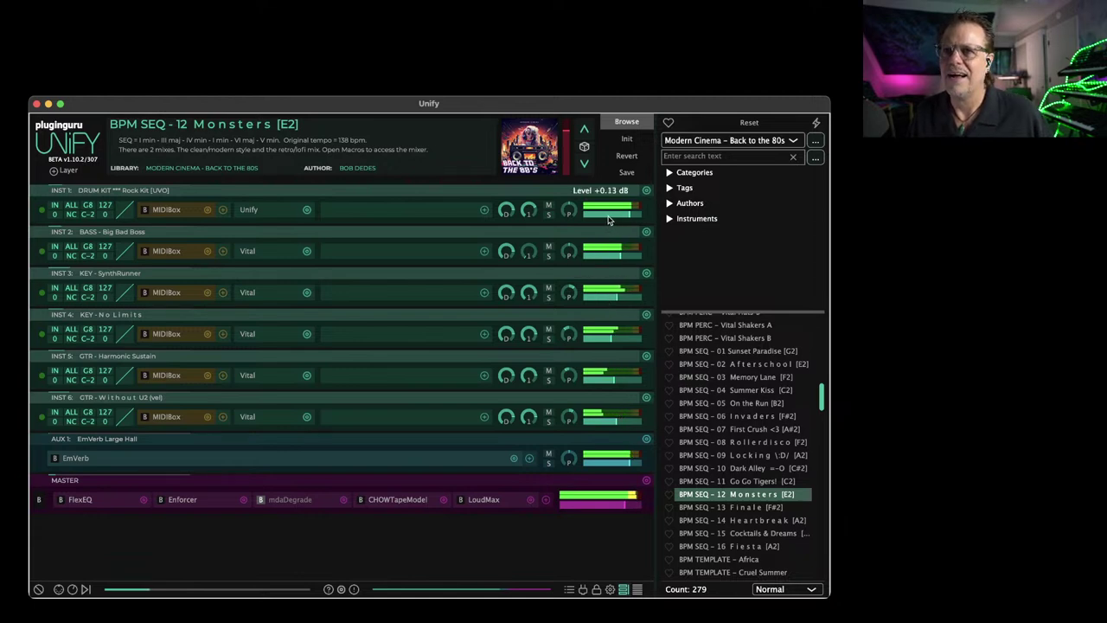
# Audition the BPM SEQ - 14 Heartbreak [A2] patch and load BPM SEQ - 15 Cocktails & Dreams [F2].
pyautogui.click(745, 520)
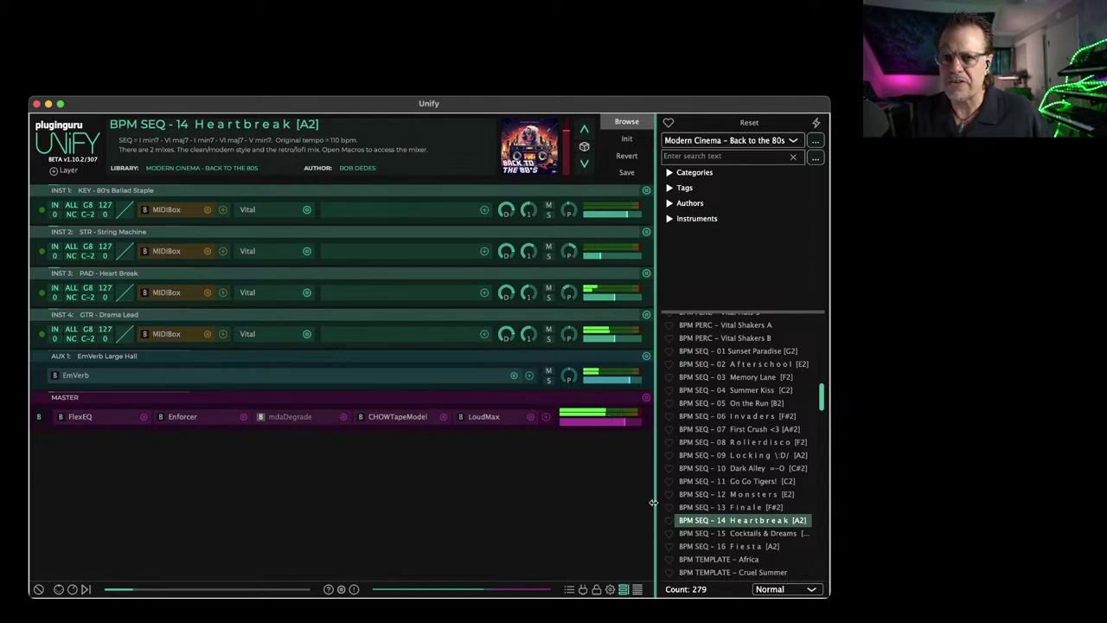
pyautogui.click(740, 533)
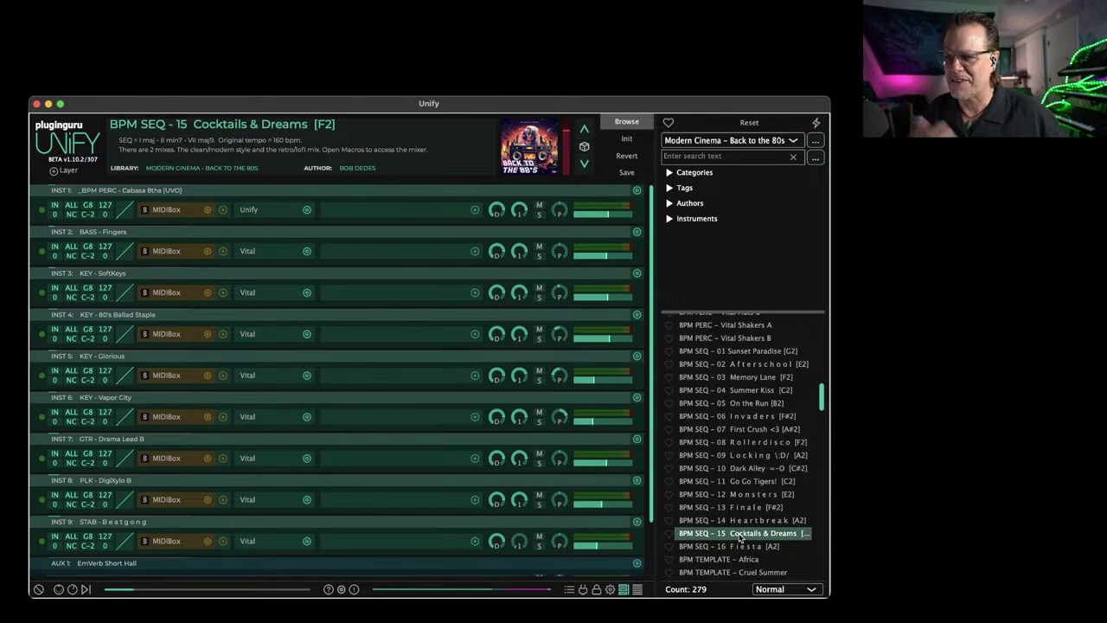
pyautogui.press('super+Tab')
pyautogui.press('super+Tab')
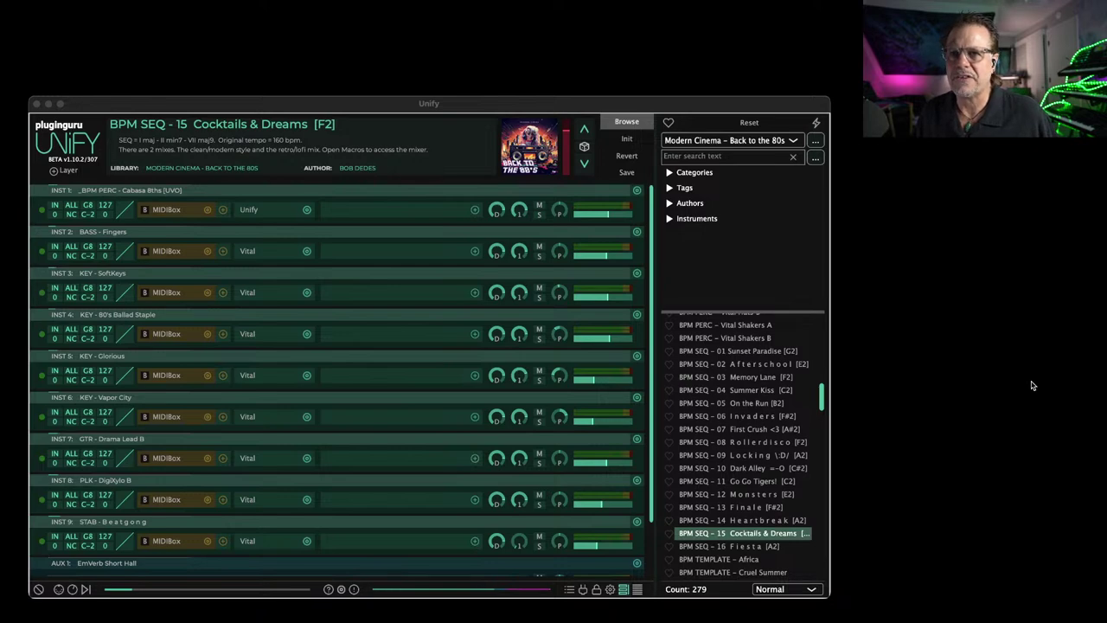
# Audition the BPM SEQ patches 05 On the Run, 08 Rollerdisco and 11 Go Go Tigers!, and reload 15 Cocktails & Dreams.
pyautogui.click(742, 404)
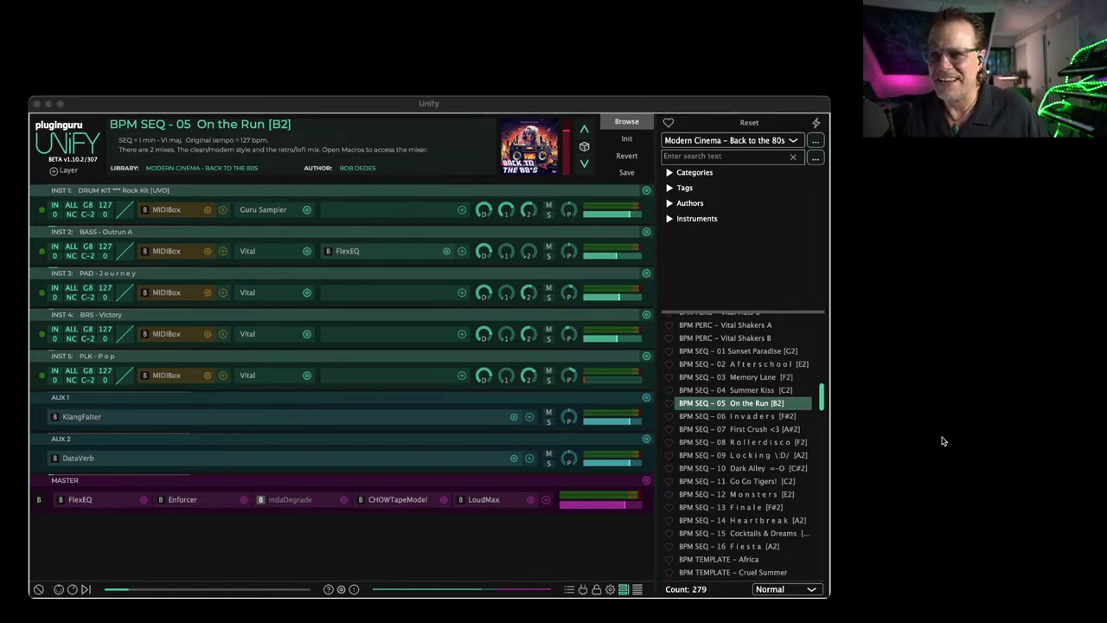
pyautogui.click(744, 445)
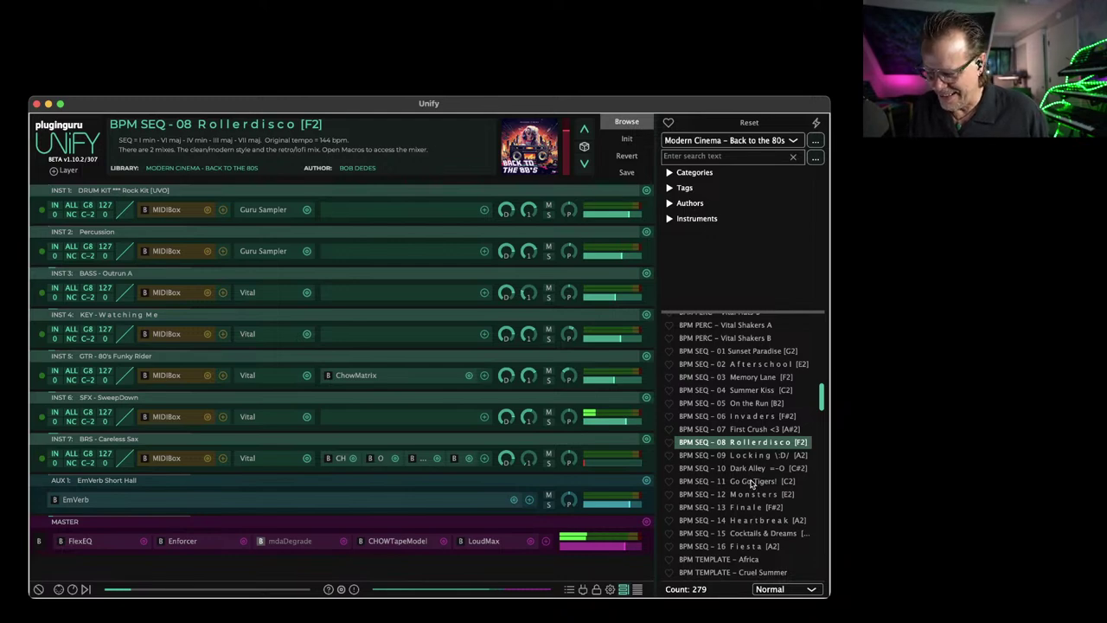
pyautogui.click(751, 482)
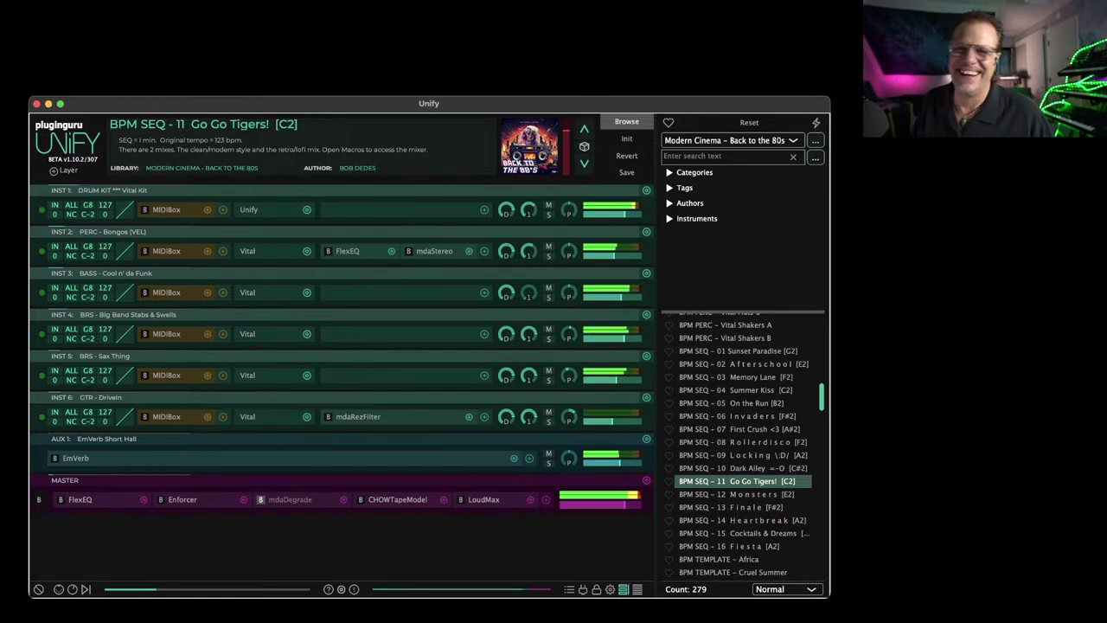
pyautogui.click(747, 534)
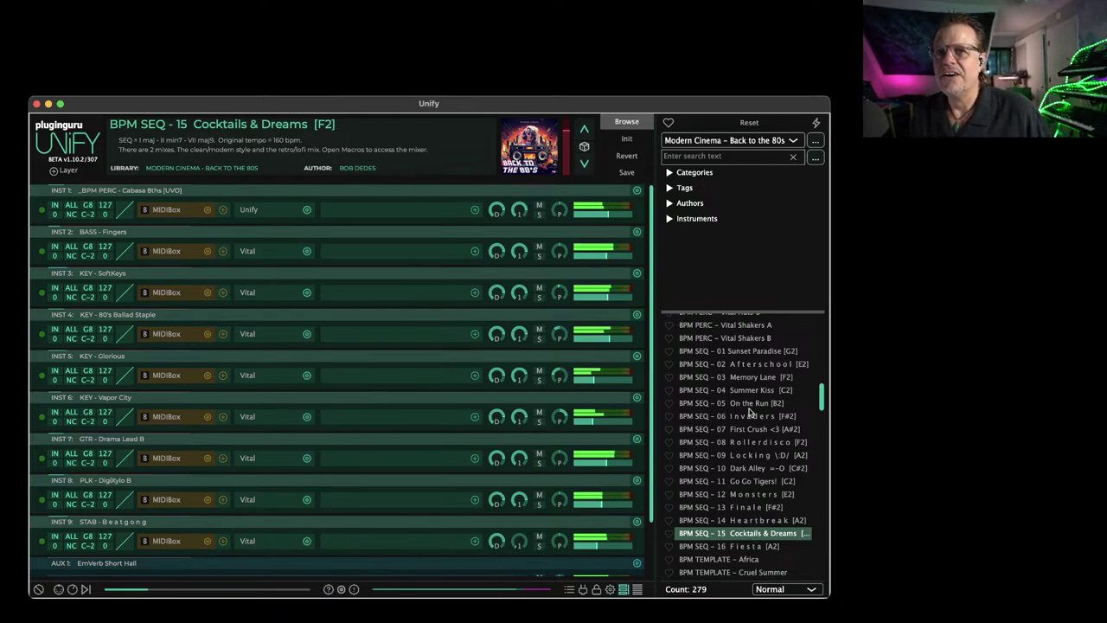
# Load the BPM DRUM - SEQ 04 Summer Kiss patch into a new Unify layer of the current patch.
pyautogui.scroll(10, 747, 410)
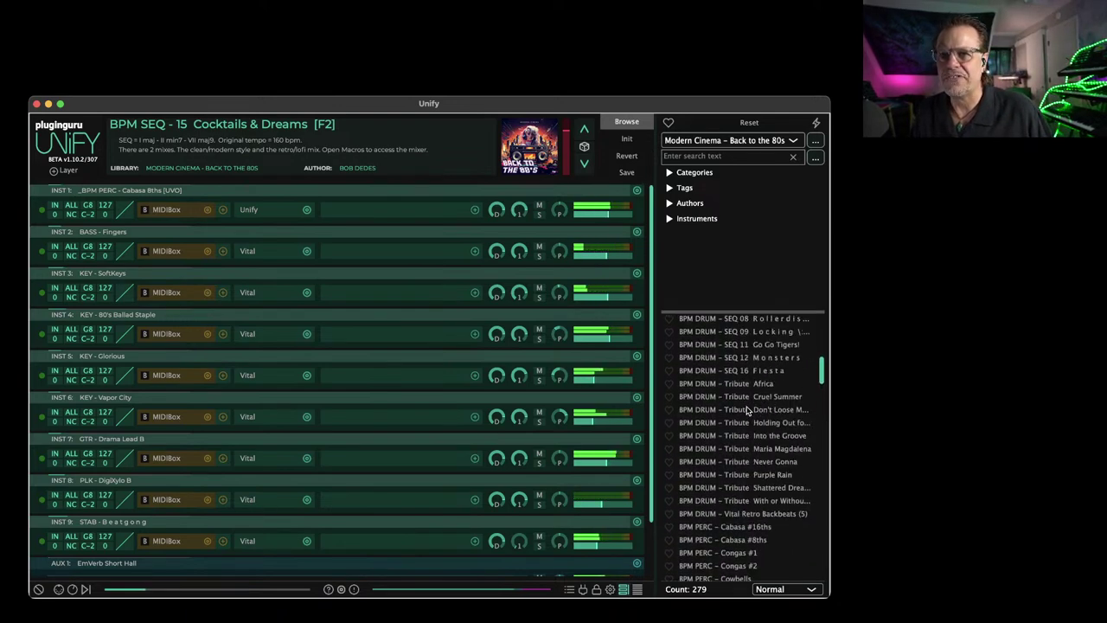
pyautogui.scroll(5, 749, 407)
pyautogui.scroll(3, 752, 372)
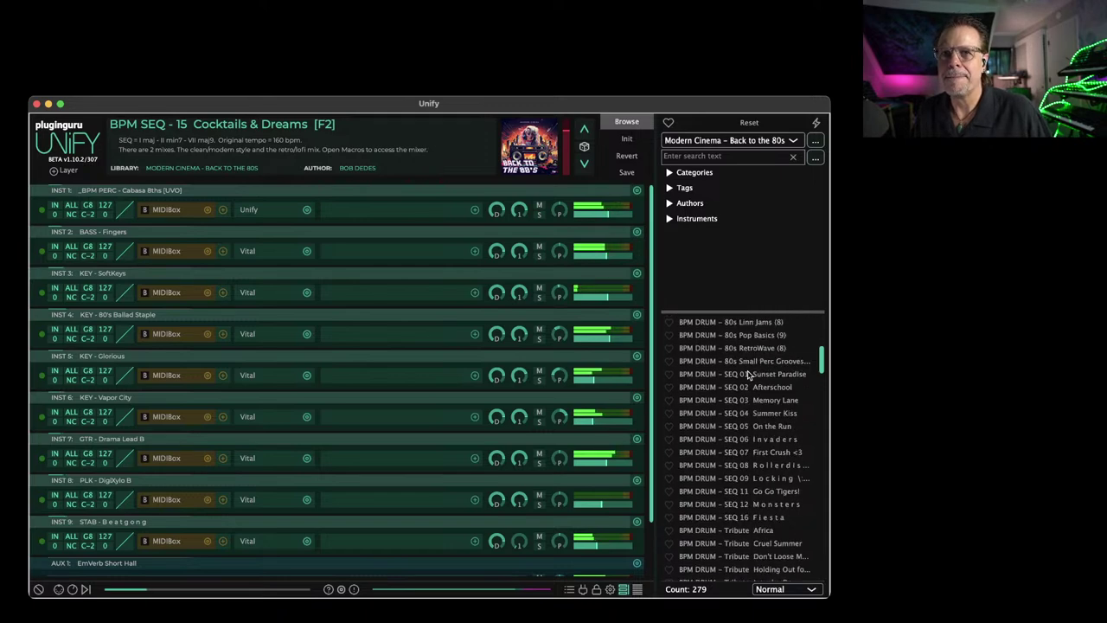
pyautogui.rightClick(735, 415)
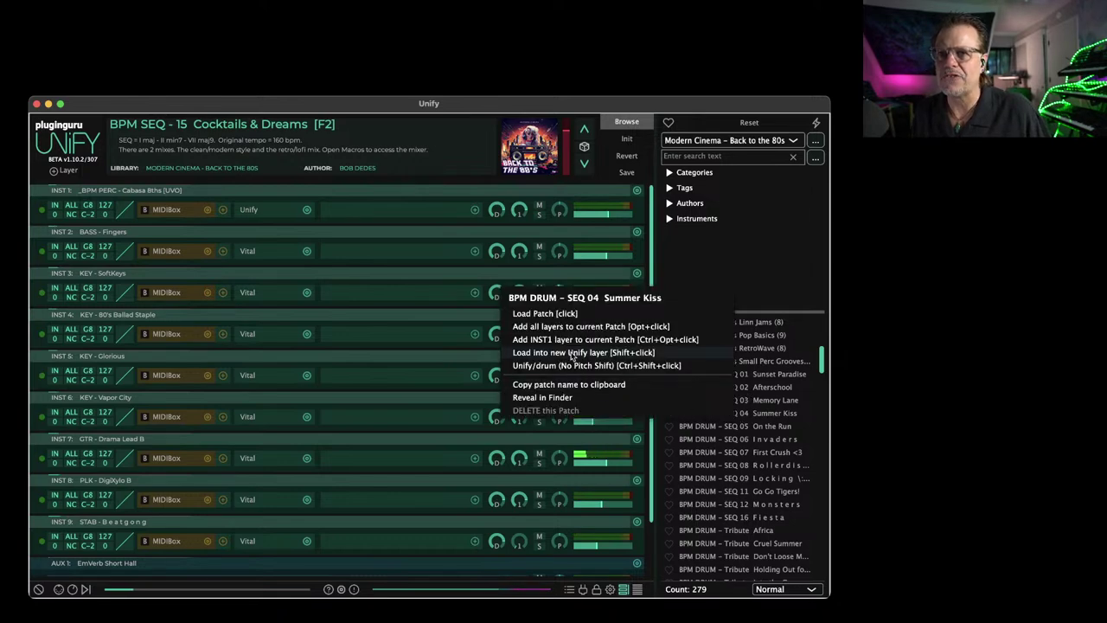
pyautogui.click(571, 353)
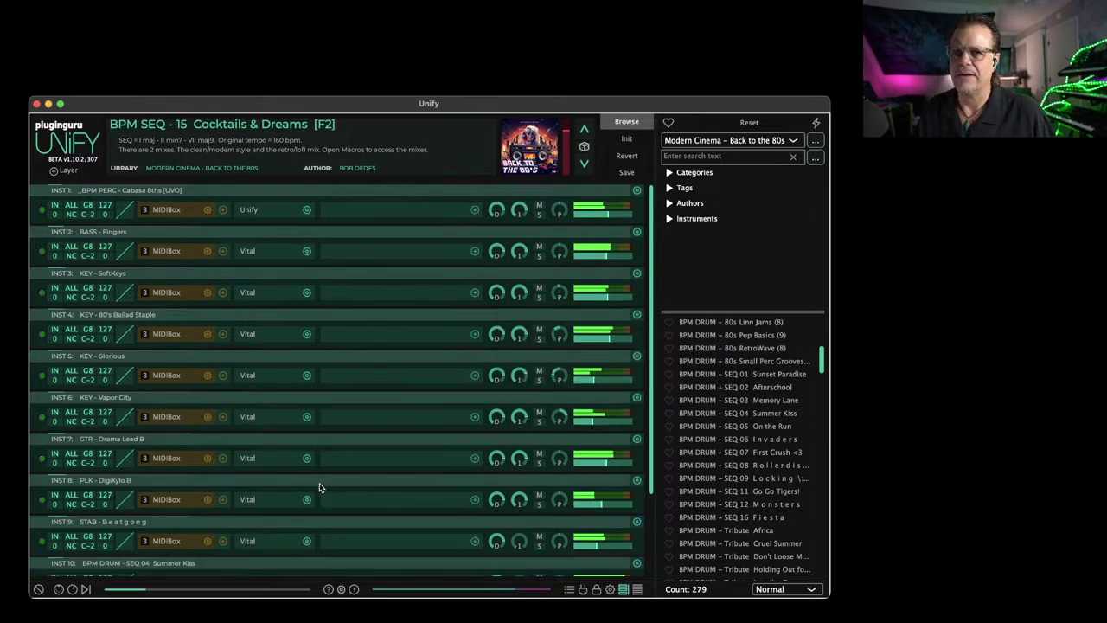
# Open the Summer Kiss layer's embedded Unify and set its Rock Kit MIDIBox speed ratio to 1:2.
pyautogui.scroll(-1, 308, 499)
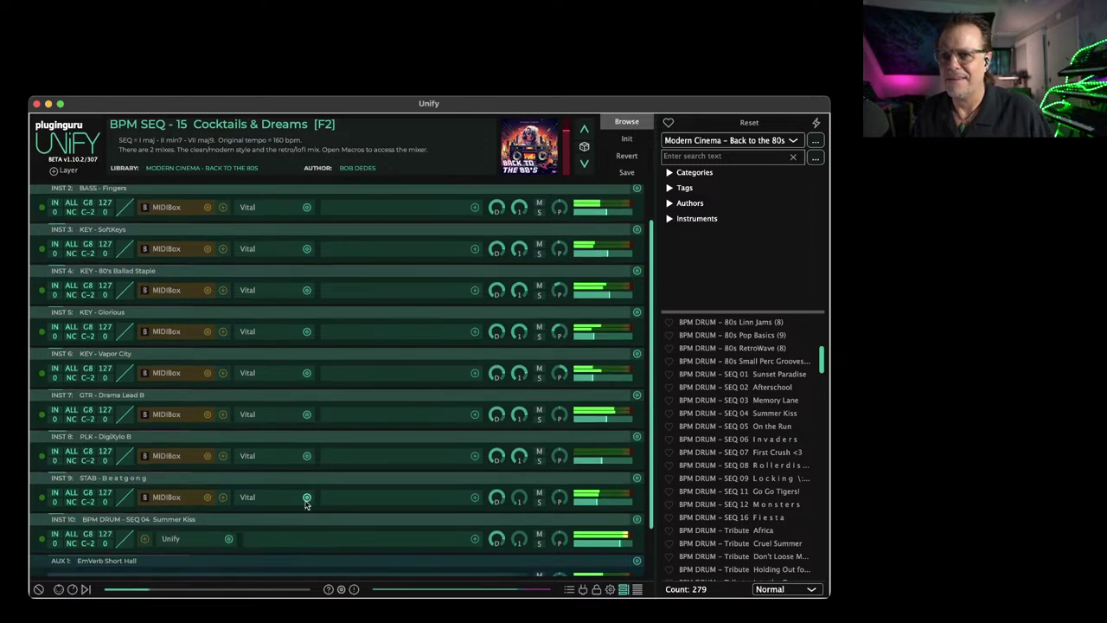
pyautogui.click(171, 539)
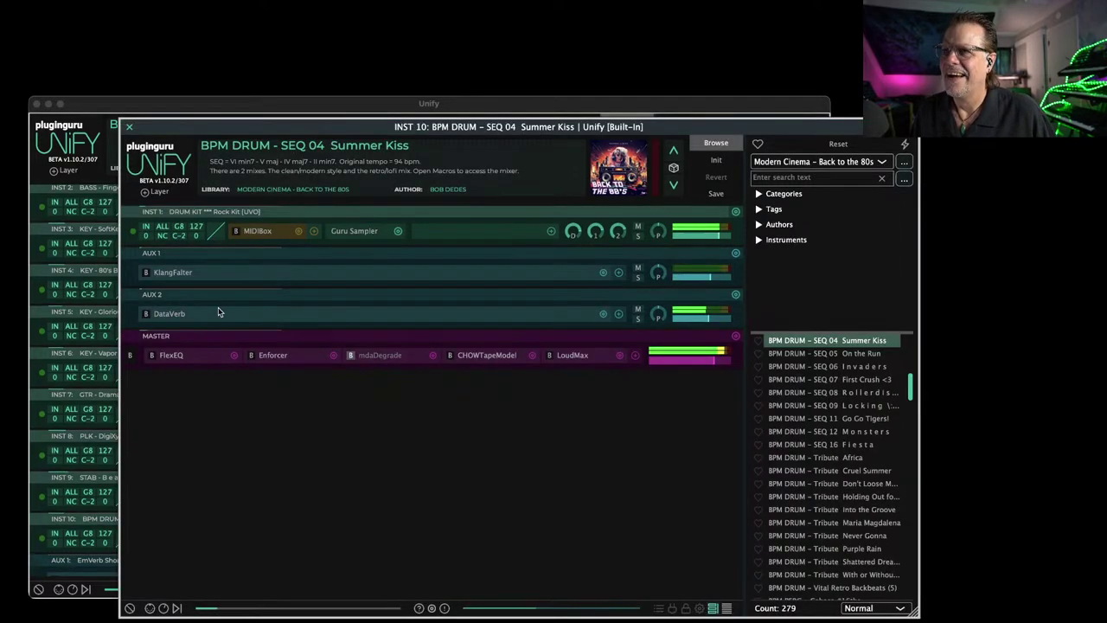
pyautogui.click(251, 233)
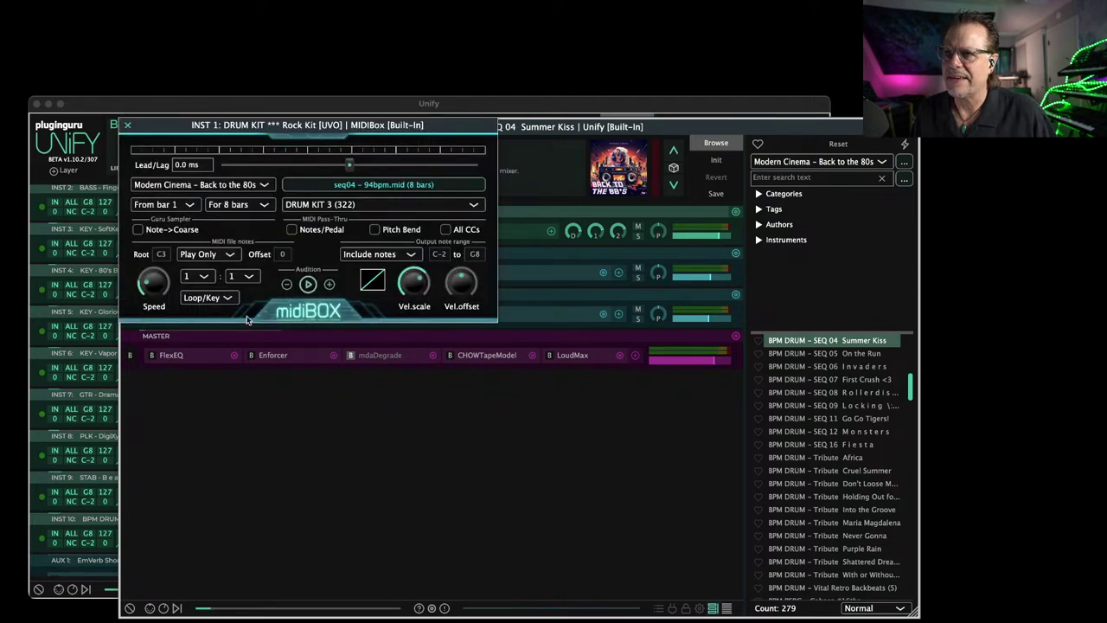
pyautogui.click(235, 277)
pyautogui.click(243, 307)
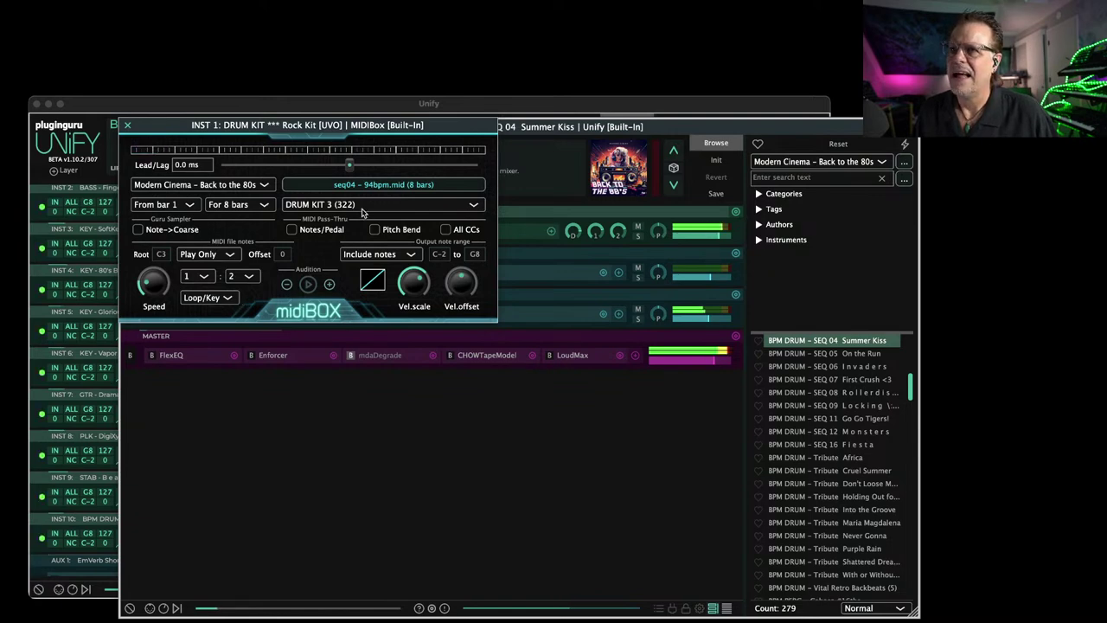
# Try the KEY - MONGOOSE track in the Rock Kit MIDIBox, switch back to DRUM KIT 3 and close the MIDIBox.
pyautogui.click(360, 206)
pyautogui.click(339, 246)
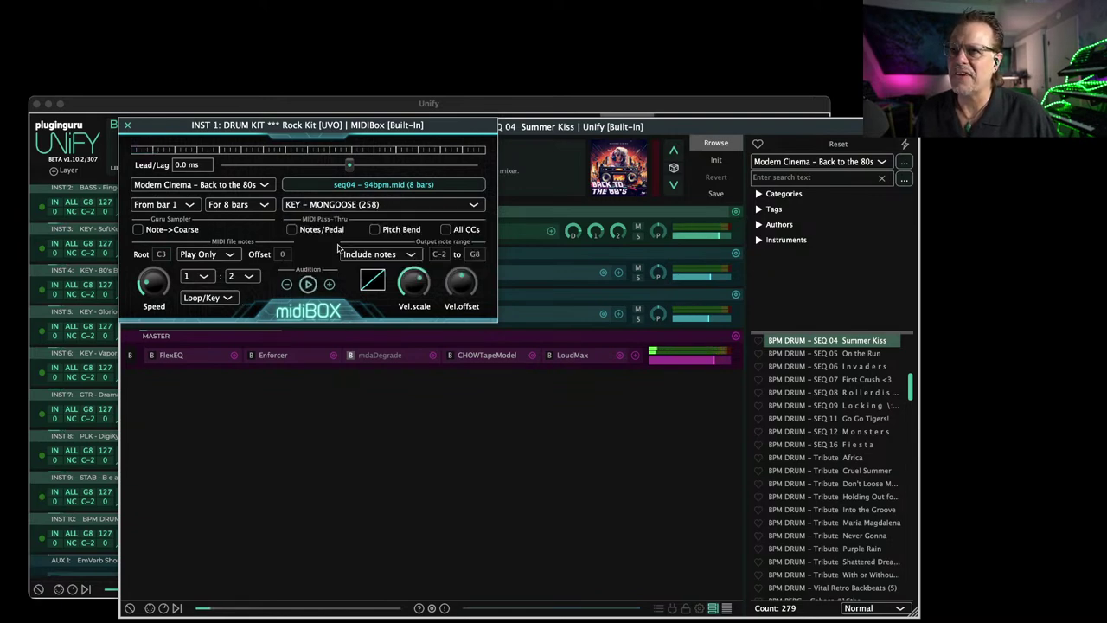
pyautogui.click(328, 210)
pyautogui.click(330, 221)
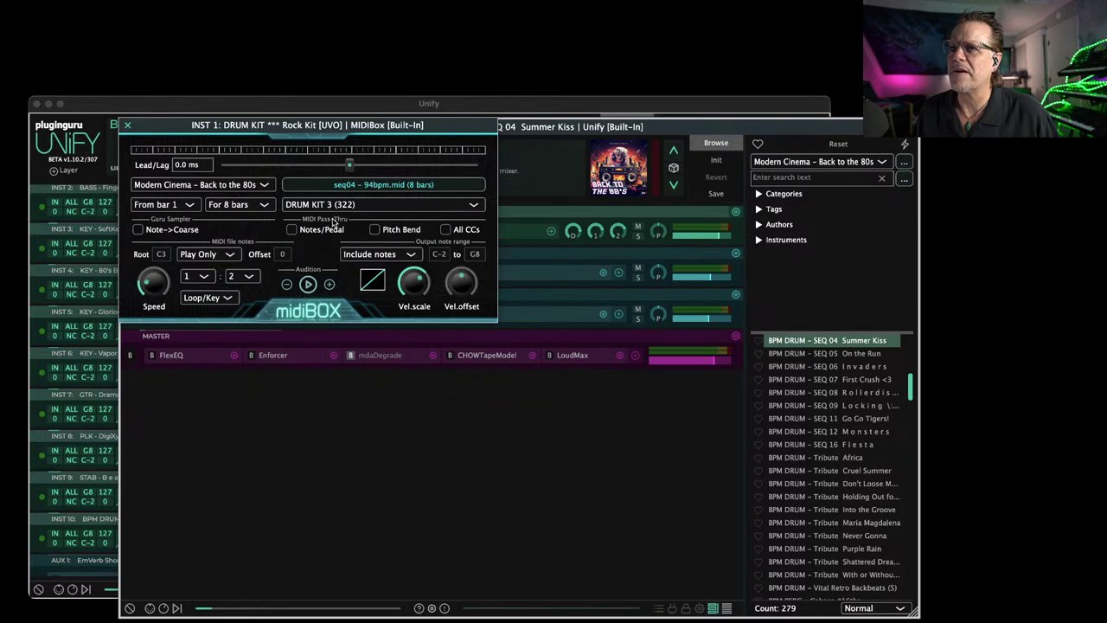
pyautogui.click(125, 128)
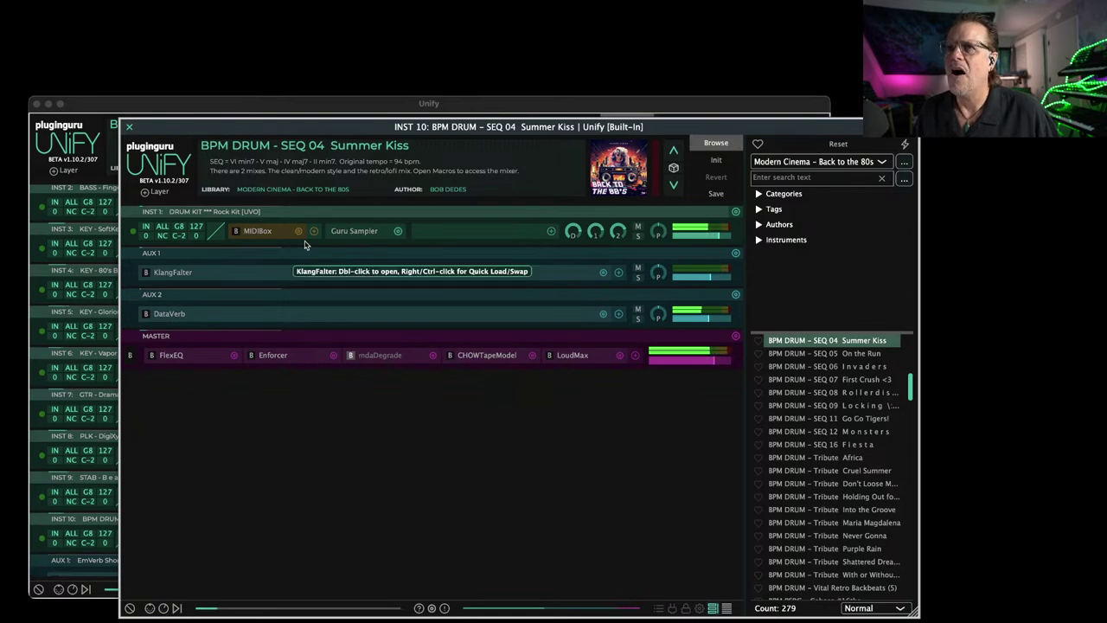
# Audition seq02 - 128bpm.mid and seq04 - 94bpm.mid as the MIDI file in the Rock Kit's MIDIBox.
pyautogui.doubleClick(256, 232)
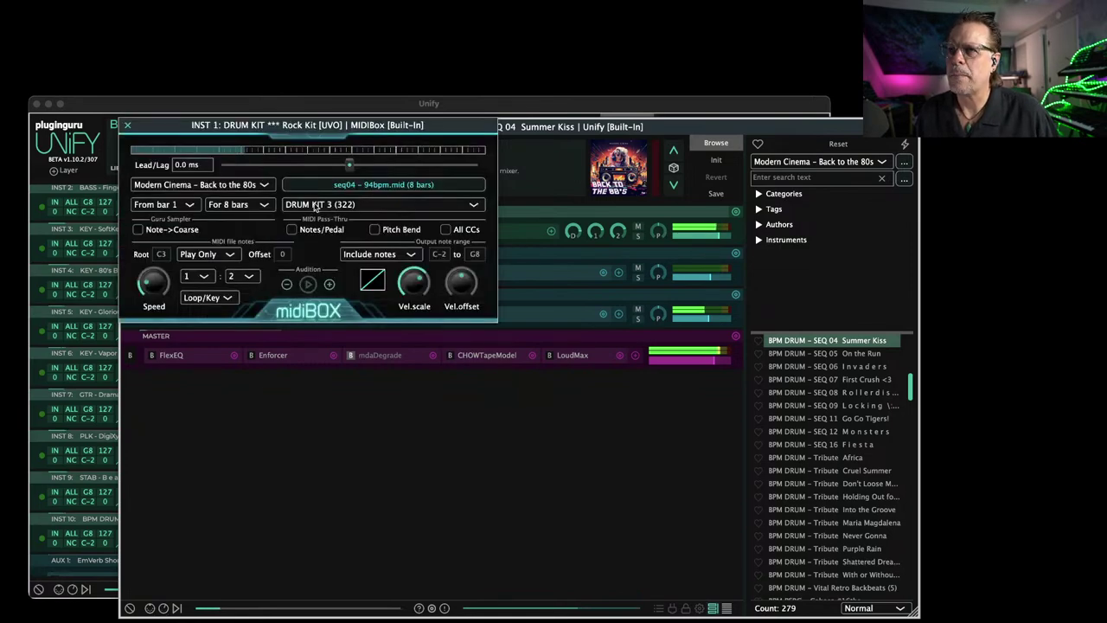
pyautogui.click(353, 186)
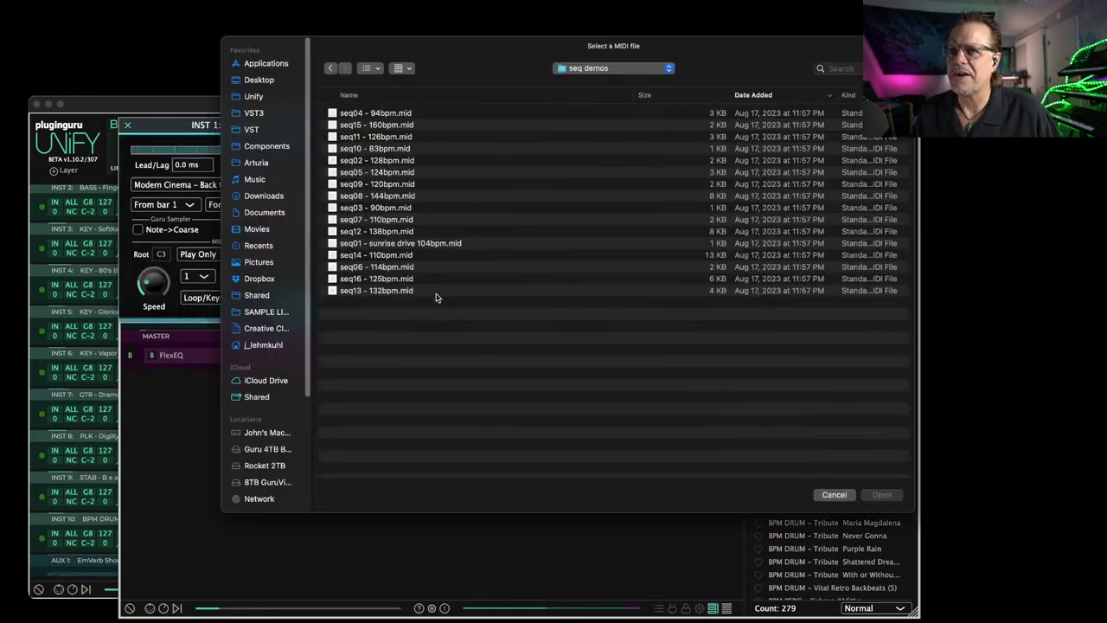
pyautogui.doubleClick(391, 161)
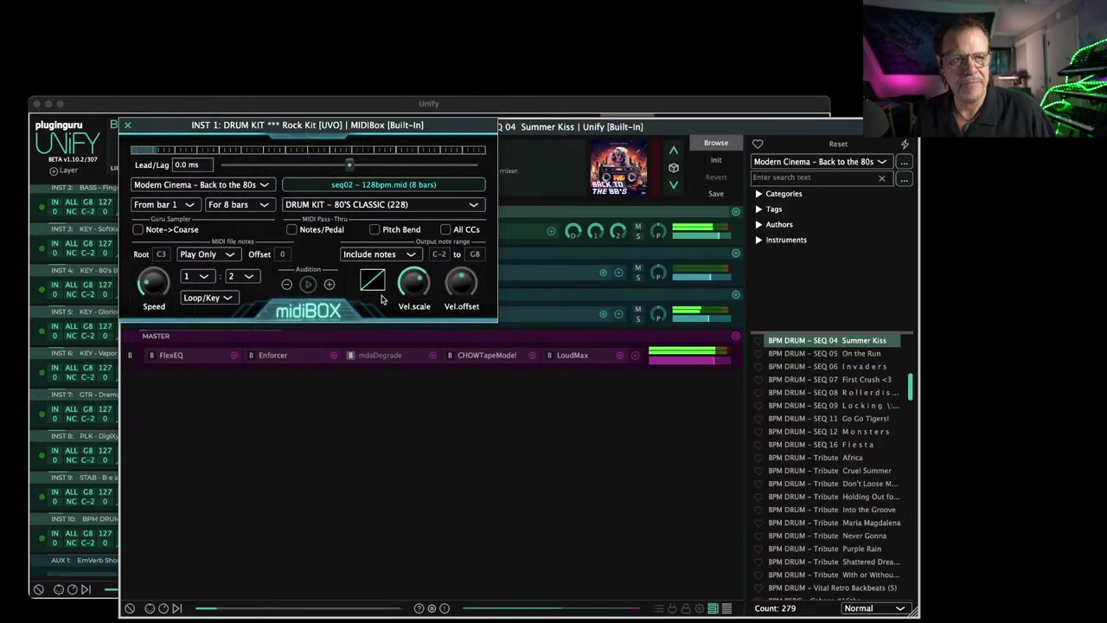
pyautogui.click(346, 186)
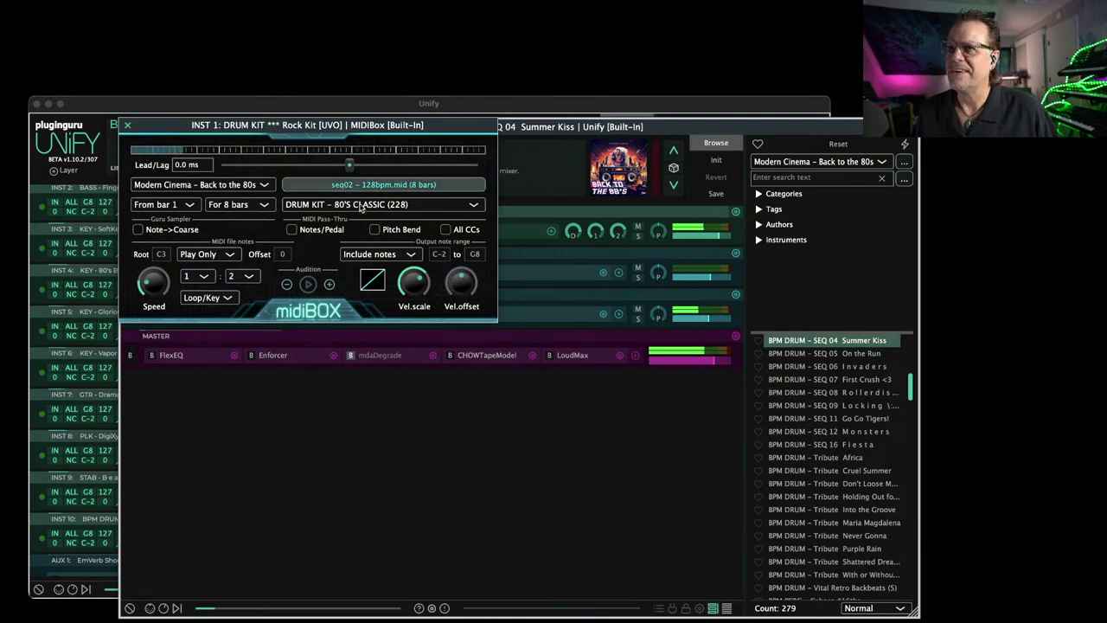
pyautogui.doubleClick(376, 125)
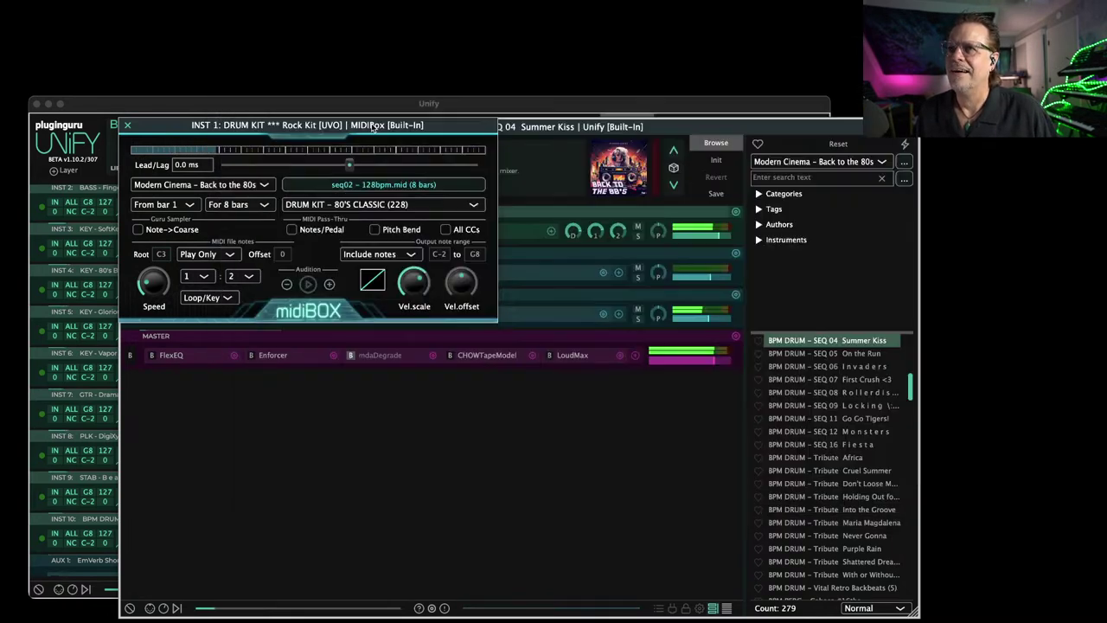
pyautogui.click(354, 183)
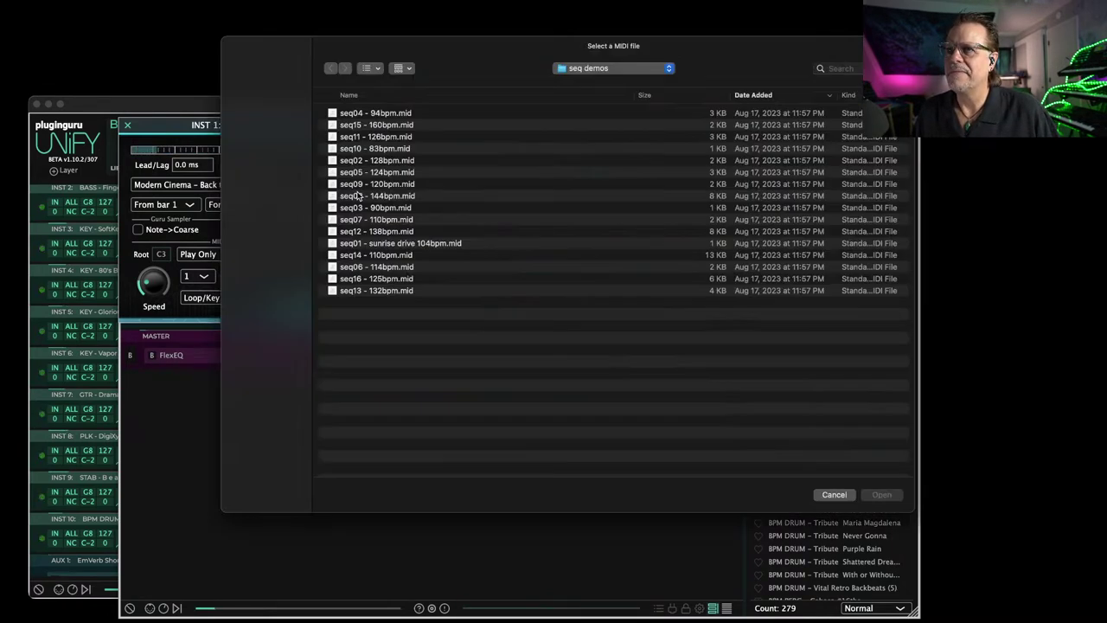
pyautogui.doubleClick(378, 120)
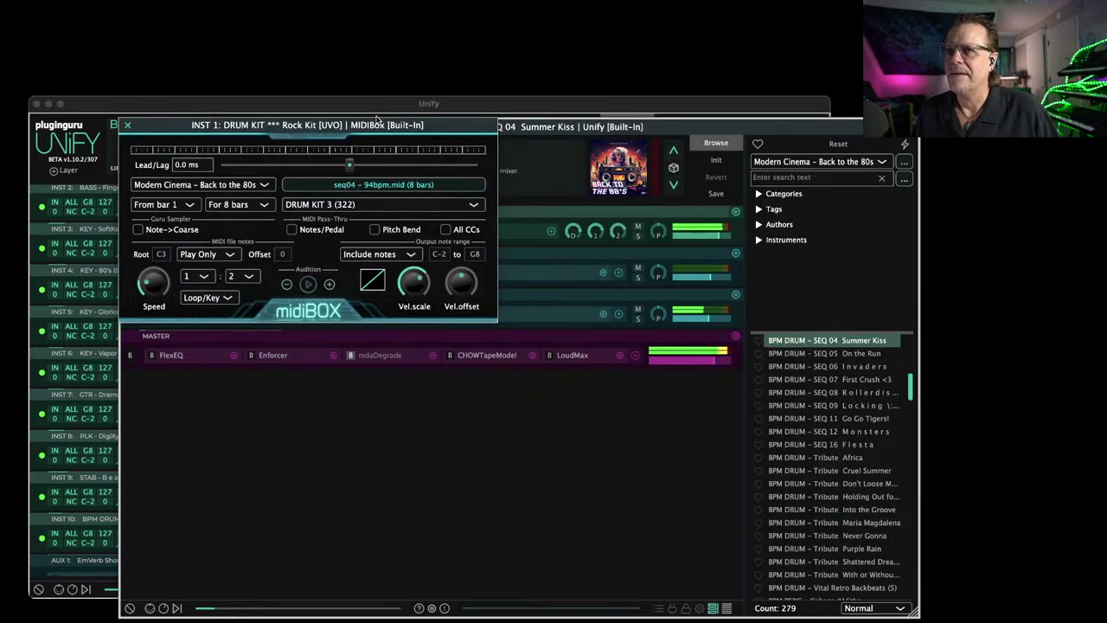
# Load seq03 - 90bpm.mid into the Rock Kit's MIDIBox and close the MIDIBox.
pyautogui.click(370, 184)
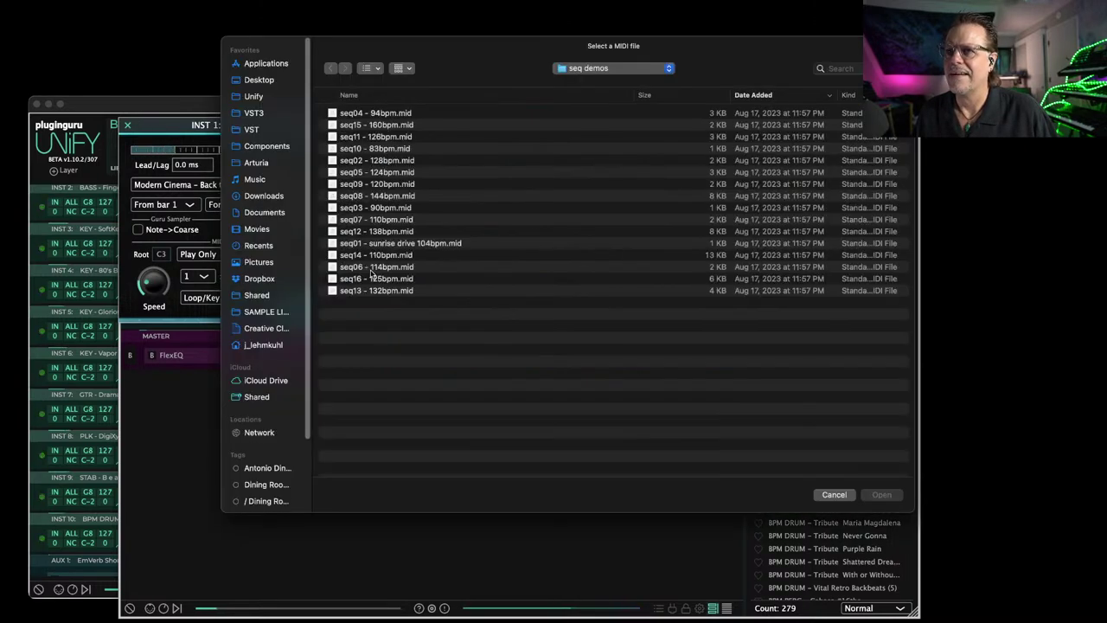
pyautogui.doubleClick(380, 208)
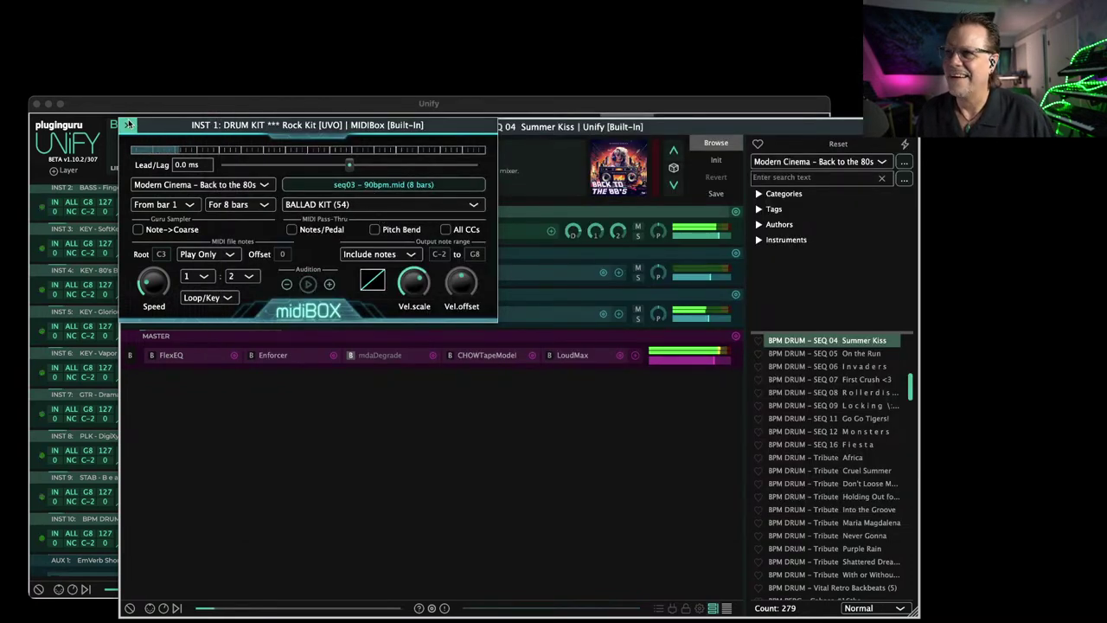
pyautogui.click(128, 126)
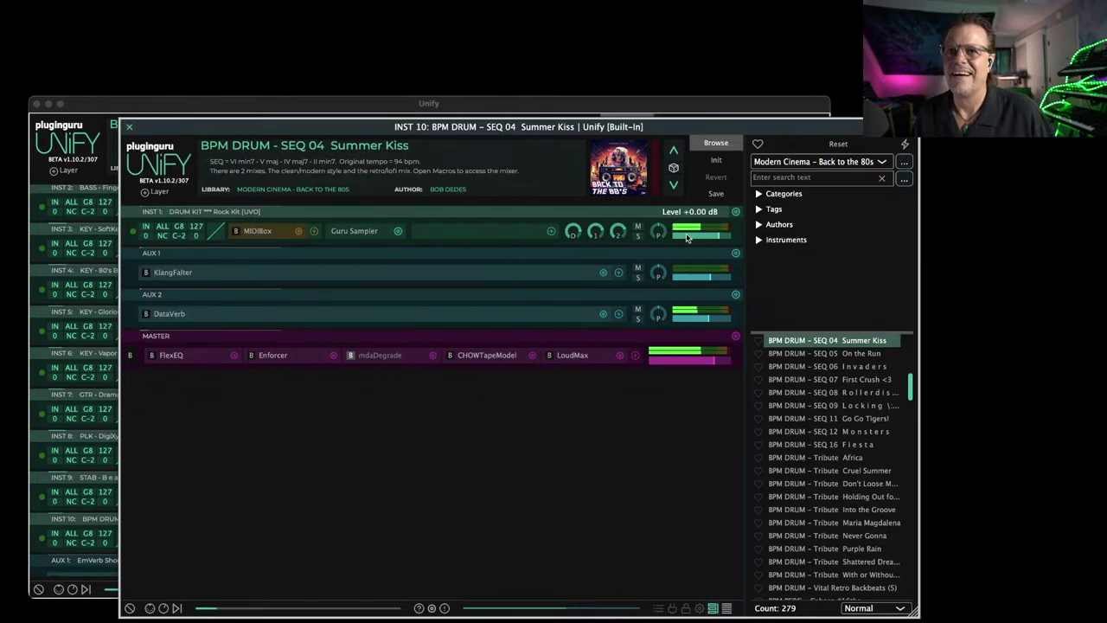
# Set the coarse tuning of the Rock Kit's Guru Sampler to 2 st and close the sampler.
pyautogui.click(359, 231)
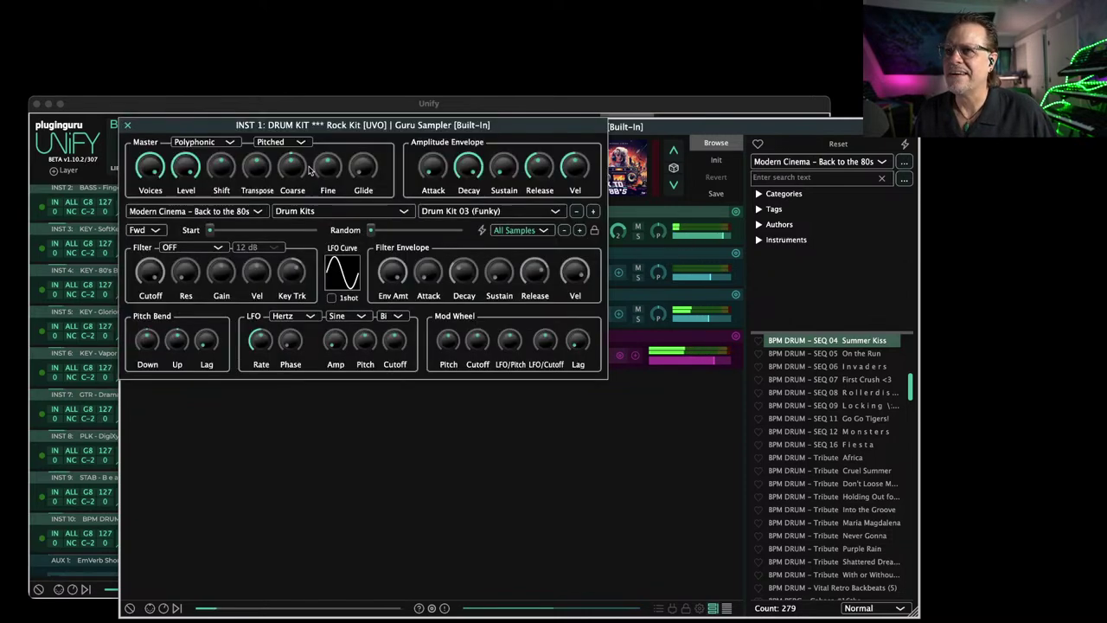
pyautogui.moveTo(297, 157)
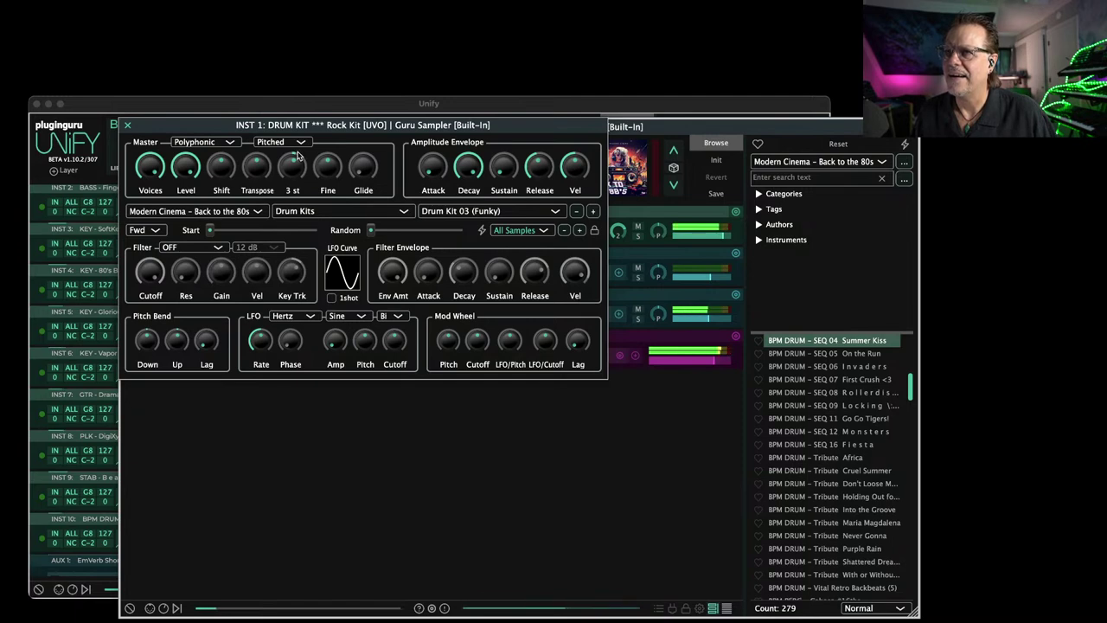
pyautogui.scroll(-1, 296, 157)
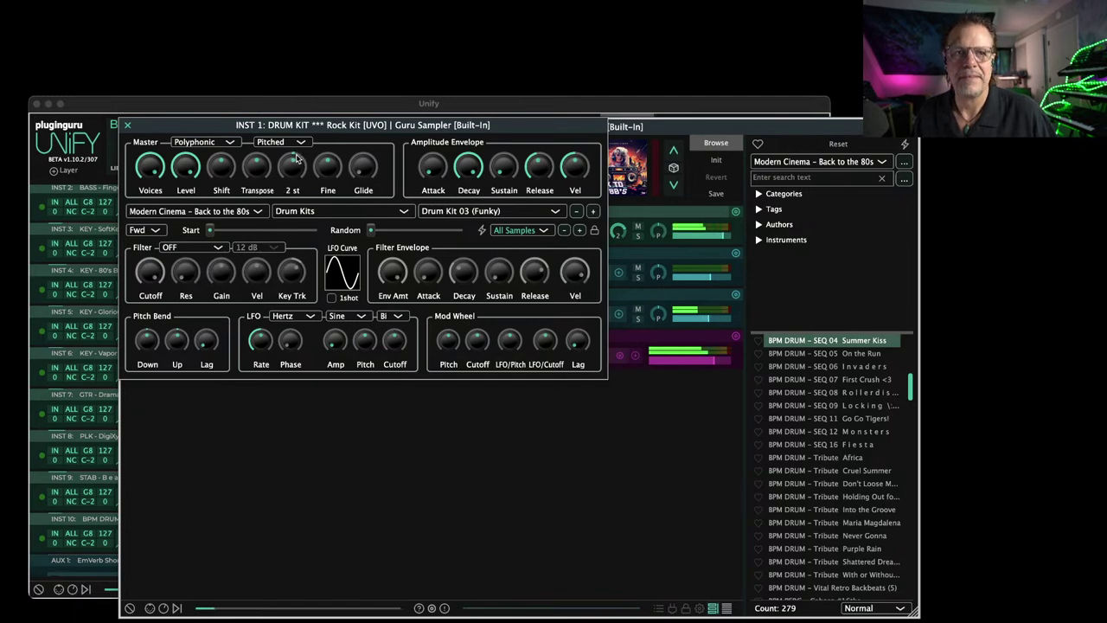
pyautogui.click(127, 125)
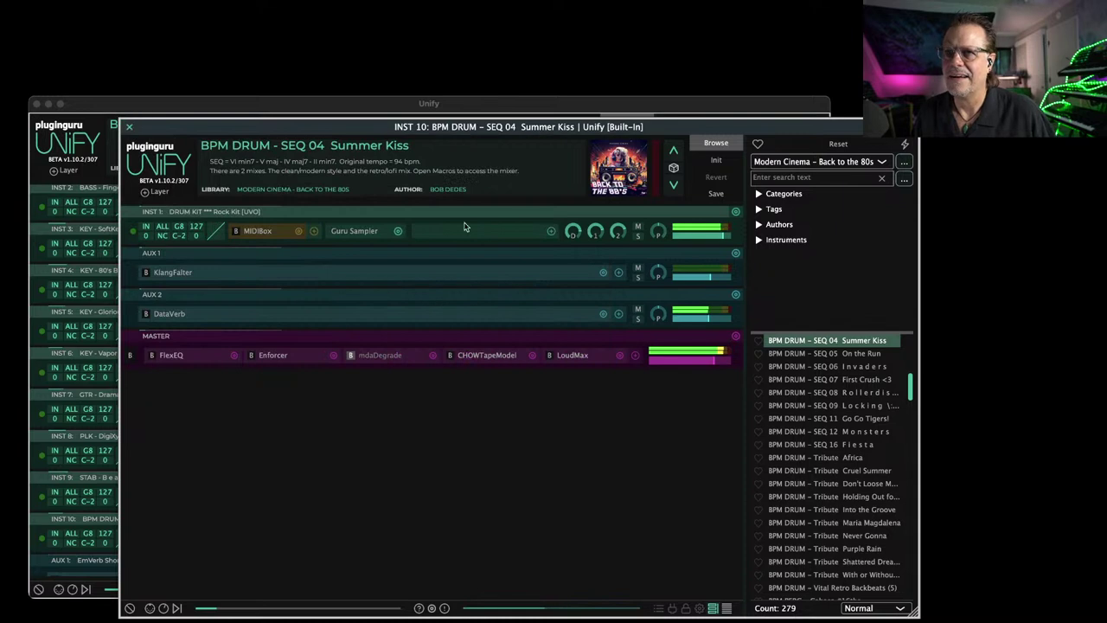
# Add the KlangFalter reverb from the Unify Standard effects to the Rock Kit layer.
pyautogui.click(552, 232)
pyautogui.moveTo(583, 253)
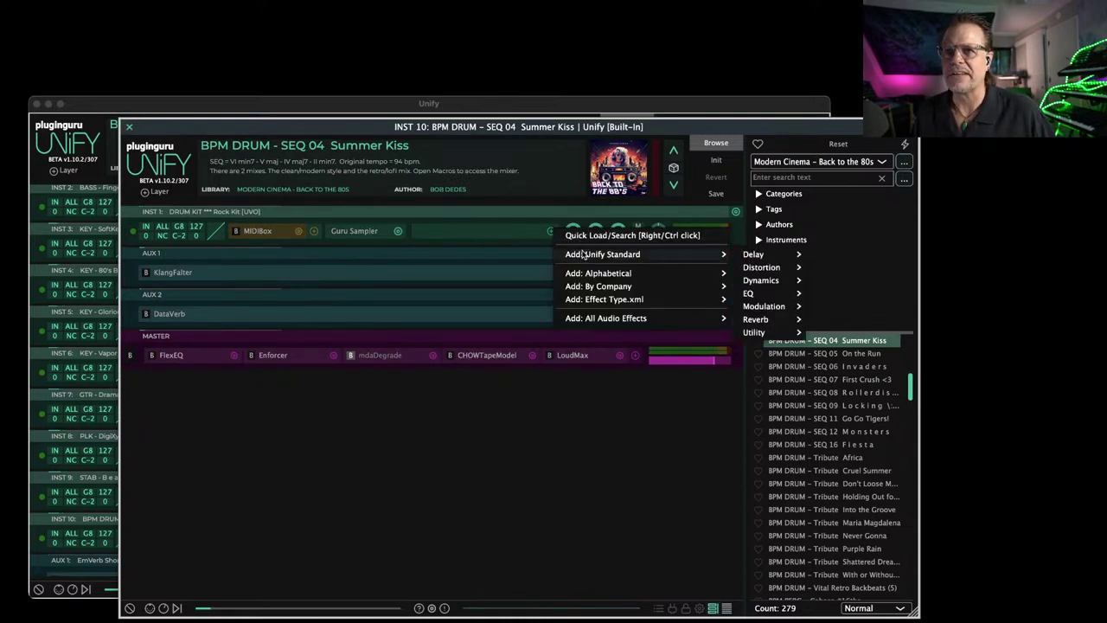
pyautogui.moveTo(774, 320)
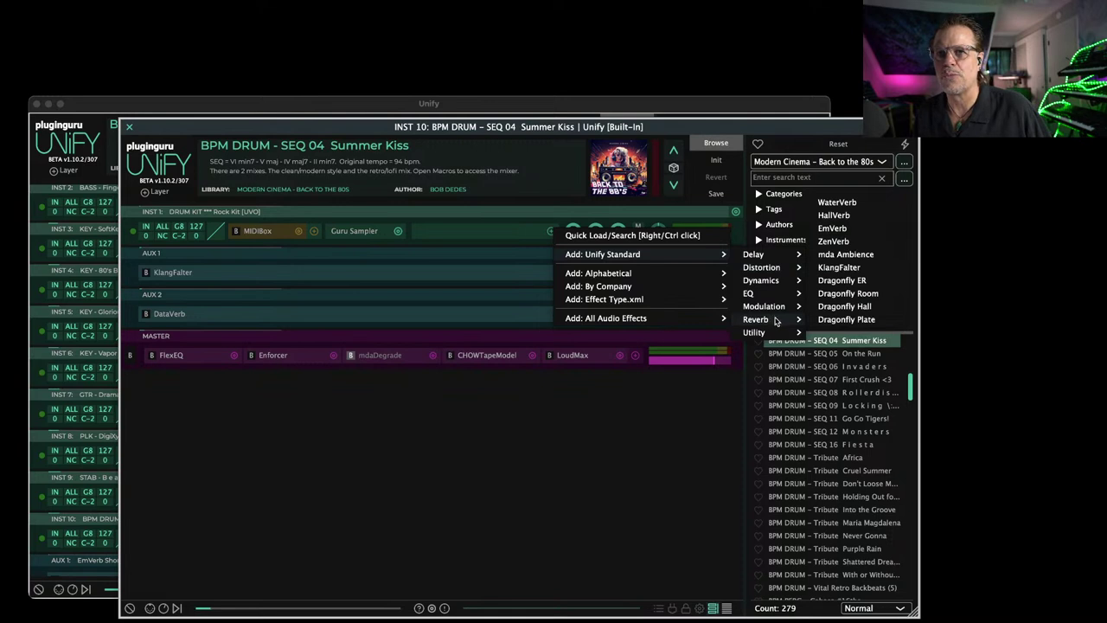
pyautogui.click(843, 270)
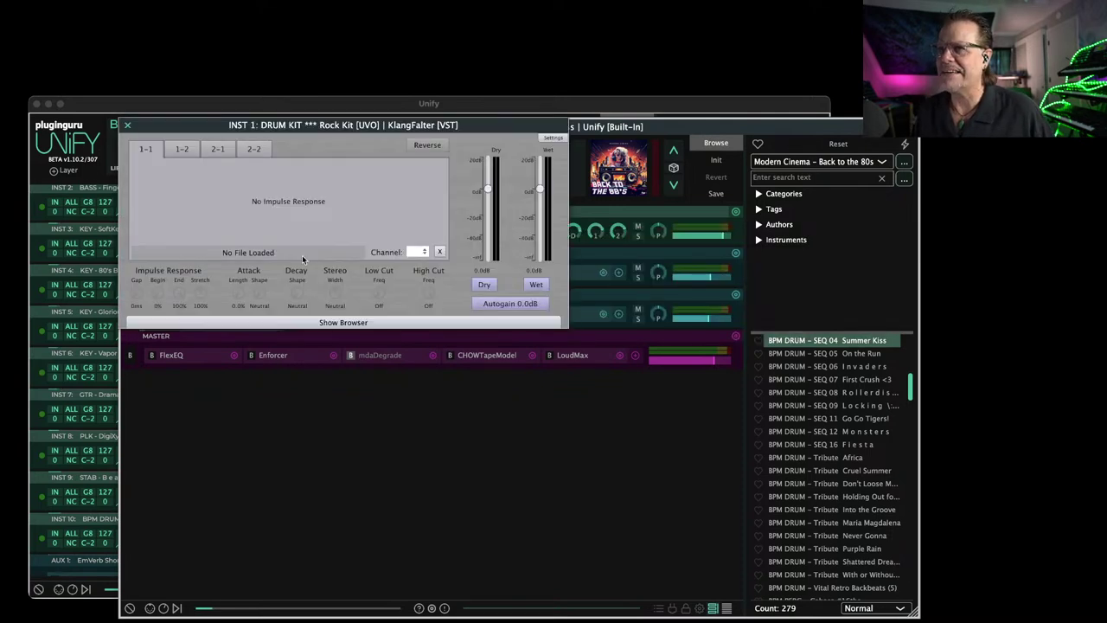
# Load large gate audio_dc.wav from the Modern Cinema - Back to the 80s library as KlangFalter's impulse response.
pyautogui.click(286, 322)
pyautogui.click(197, 339)
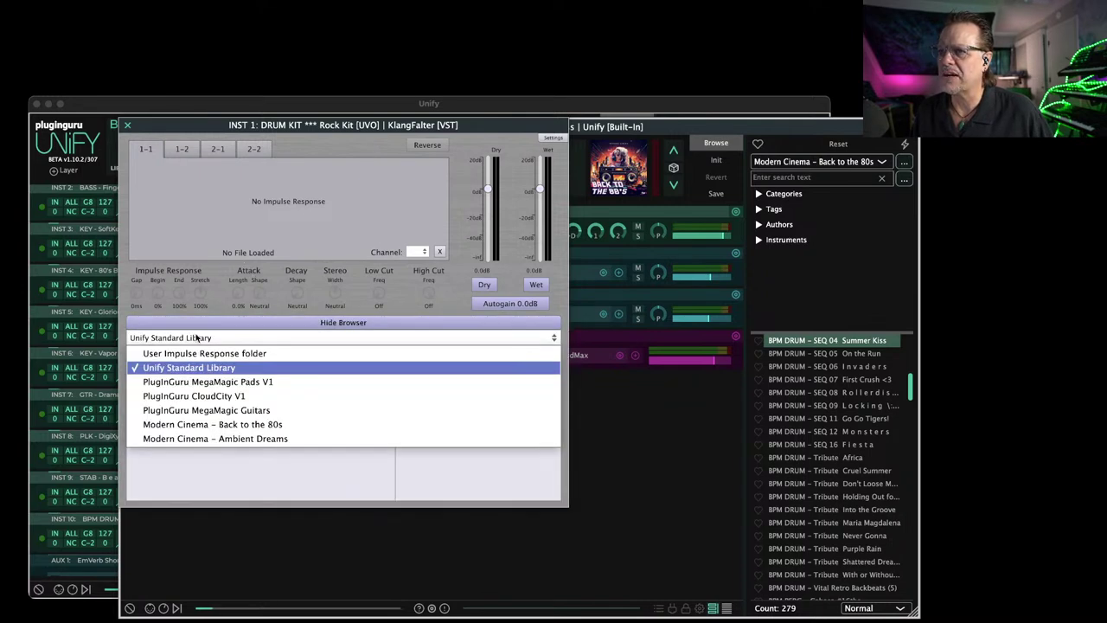
pyautogui.click(200, 425)
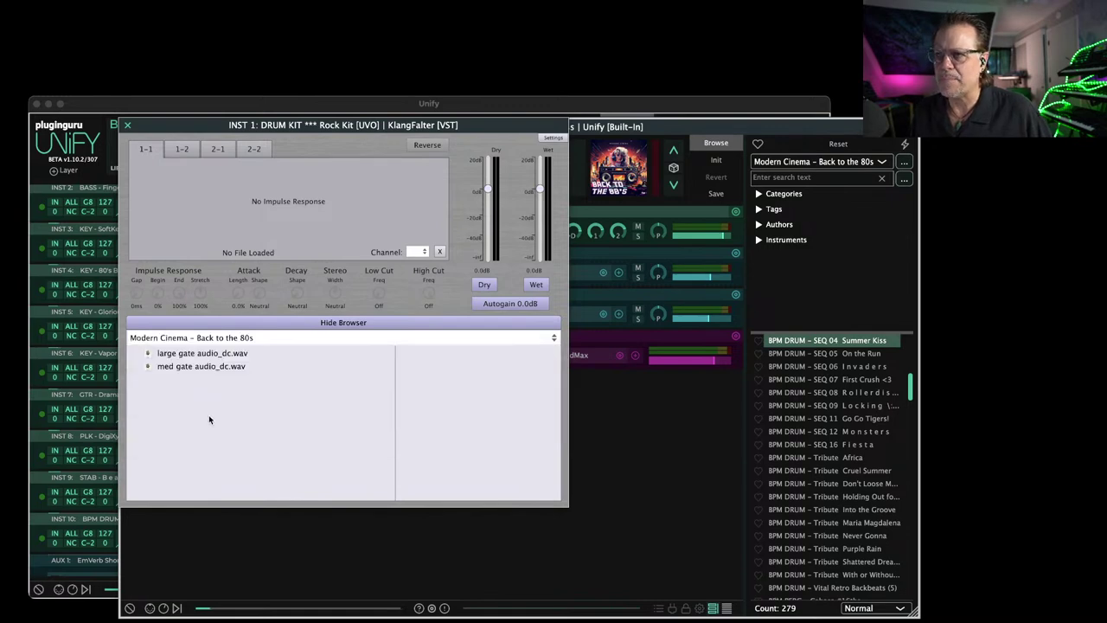
pyautogui.doubleClick(209, 354)
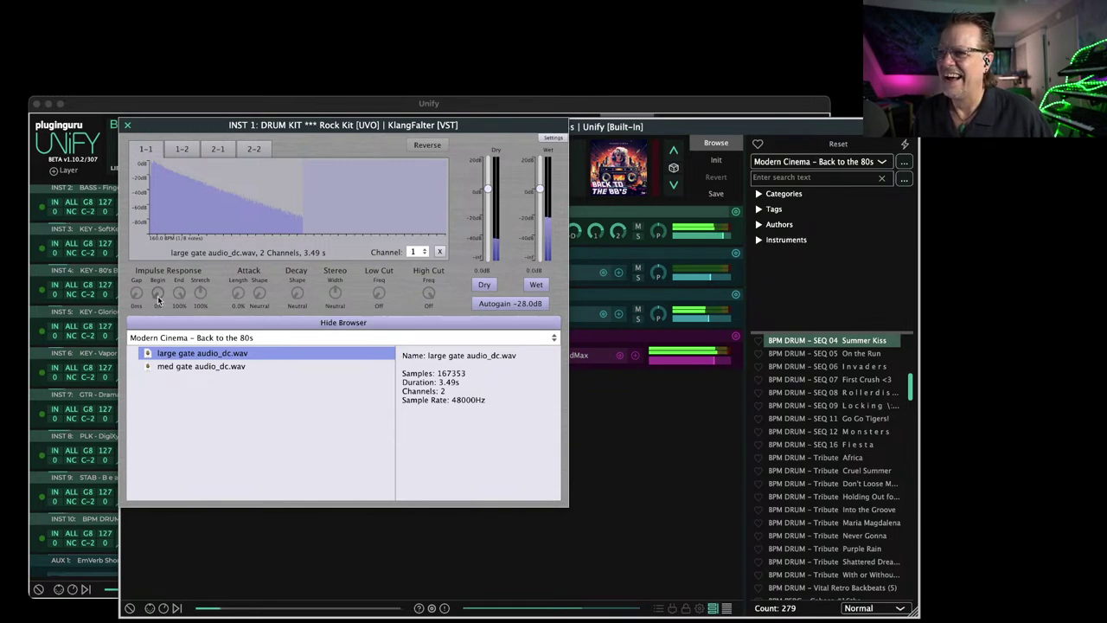
# Shorten the impulse response's end to 7% with a decay shape of 0.36, and close KlangFalter.
pyautogui.moveTo(179, 294); pyautogui.dragTo(172, 421)
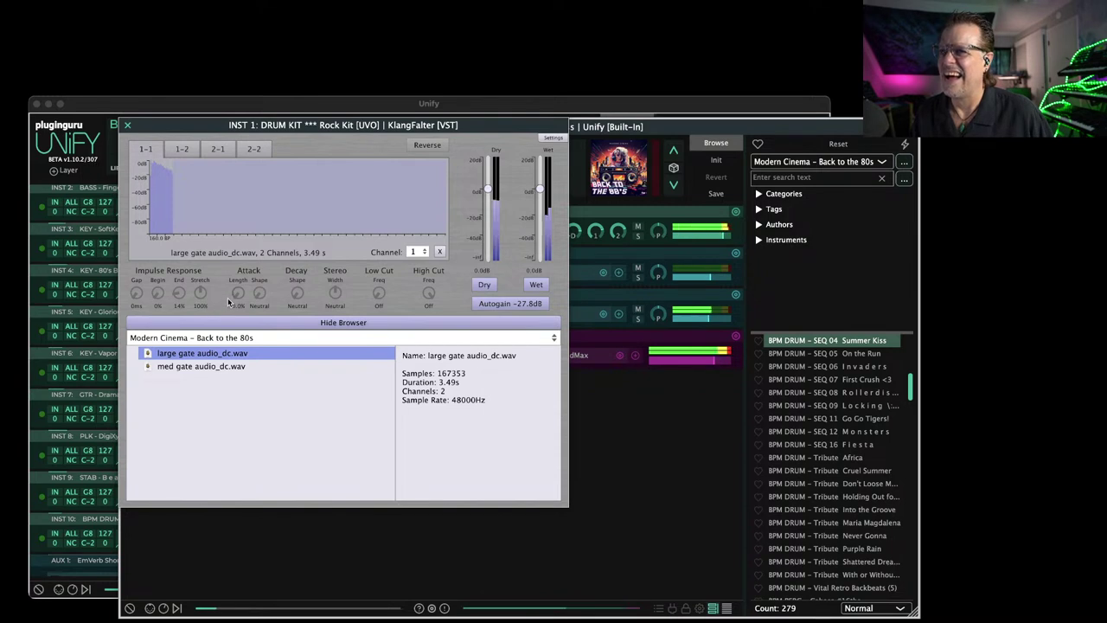
pyautogui.moveTo(298, 297); pyautogui.dragTo(306, 249)
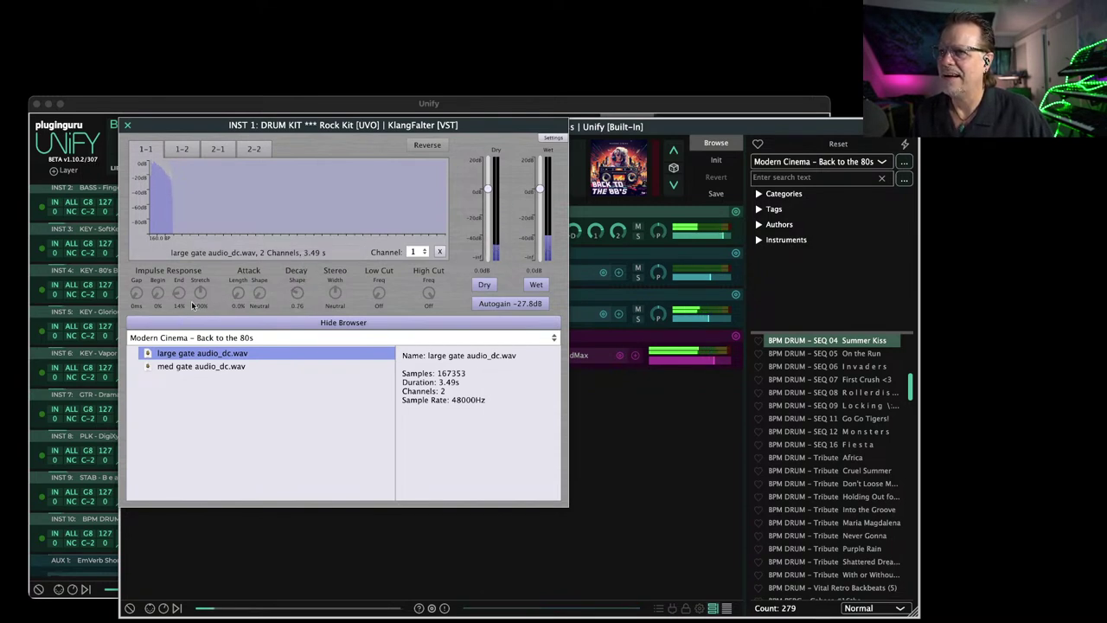
pyautogui.moveTo(181, 295); pyautogui.dragTo(190, 310)
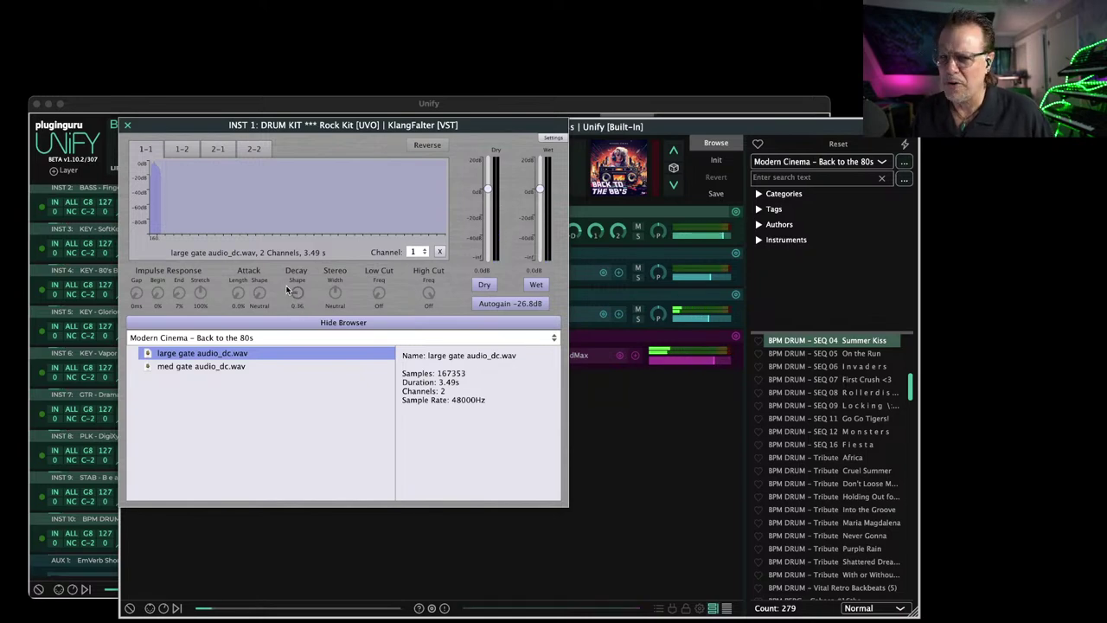
pyautogui.click(128, 127)
# Set the playback speed ratio of the Rock Kit's MIDIBox to 1:1 and close the MIDIBox.
pyautogui.click(257, 231)
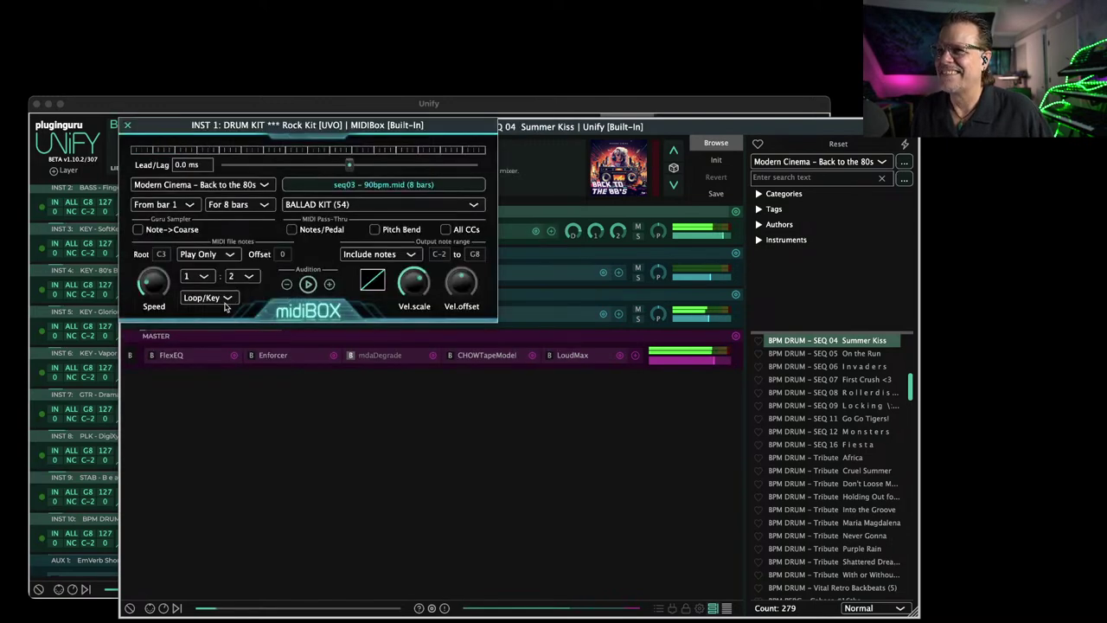
pyautogui.click(243, 277)
pyautogui.click(240, 291)
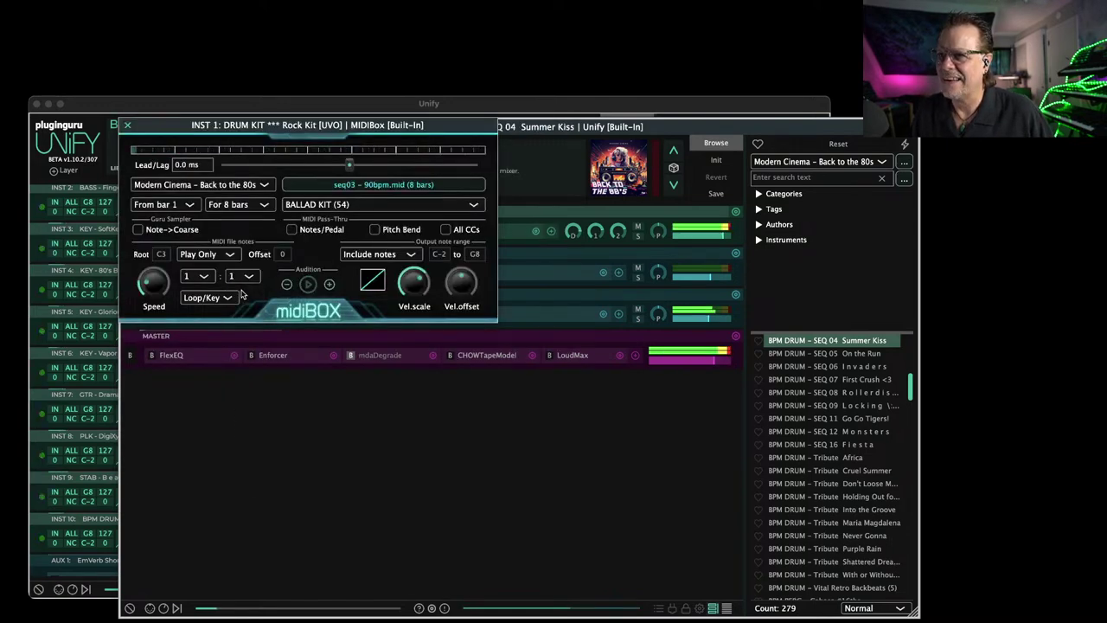
pyautogui.click(127, 126)
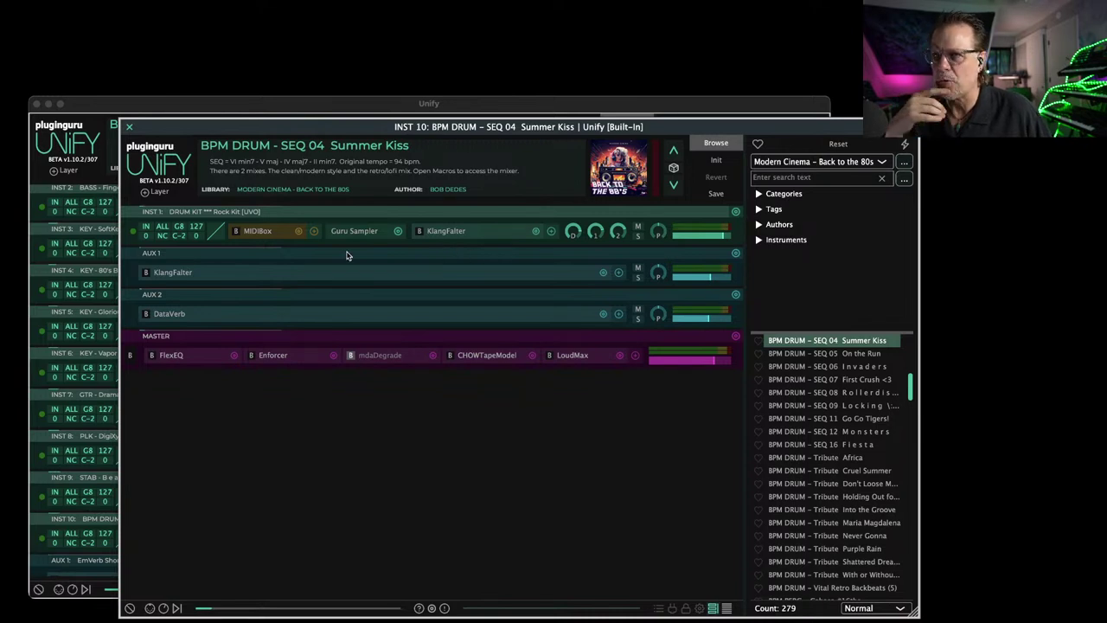
# Limit the Rock Kit MIDIBox's included output notes to the range D#2 to A#2 and close the MIDIBox.
pyautogui.click(259, 231)
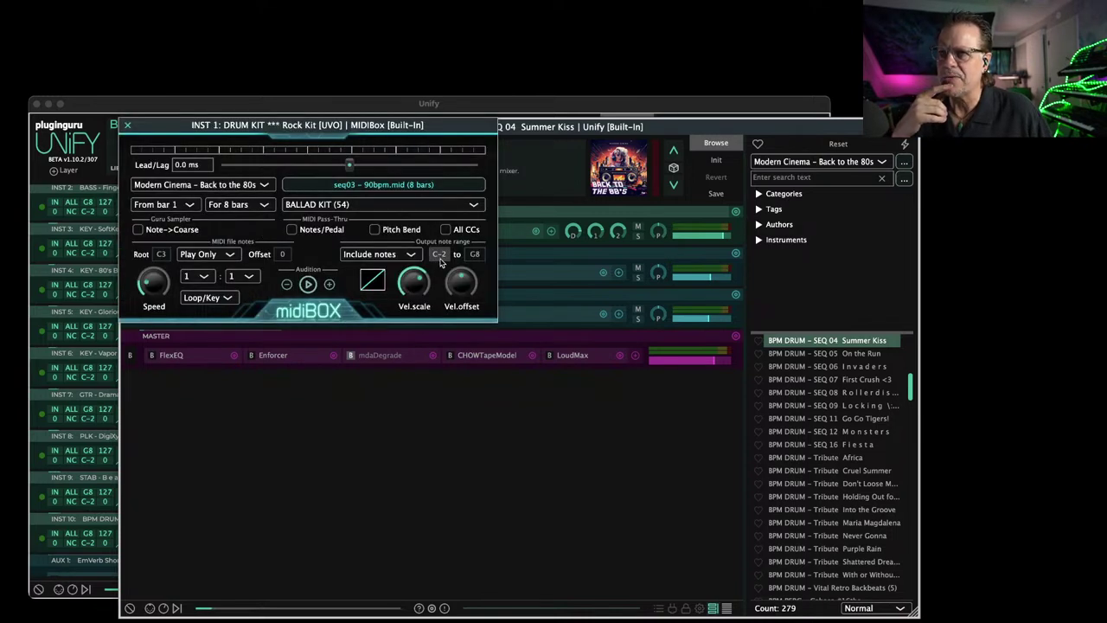
pyautogui.click(379, 256)
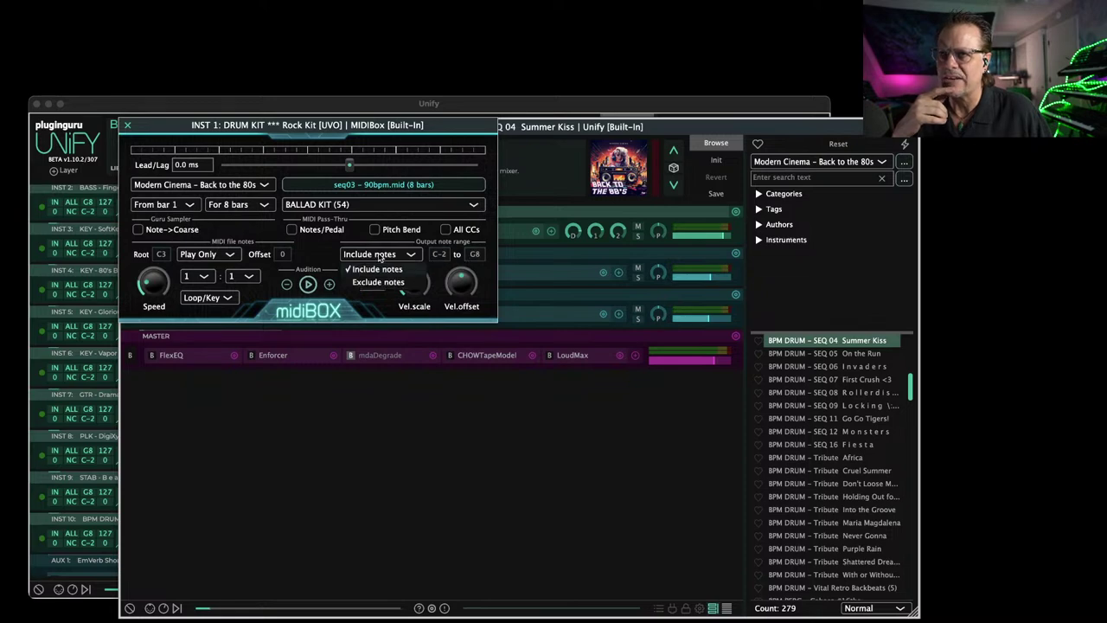
pyautogui.click(441, 256)
pyautogui.moveTo(441, 256); pyautogui.dragTo(448, 162)
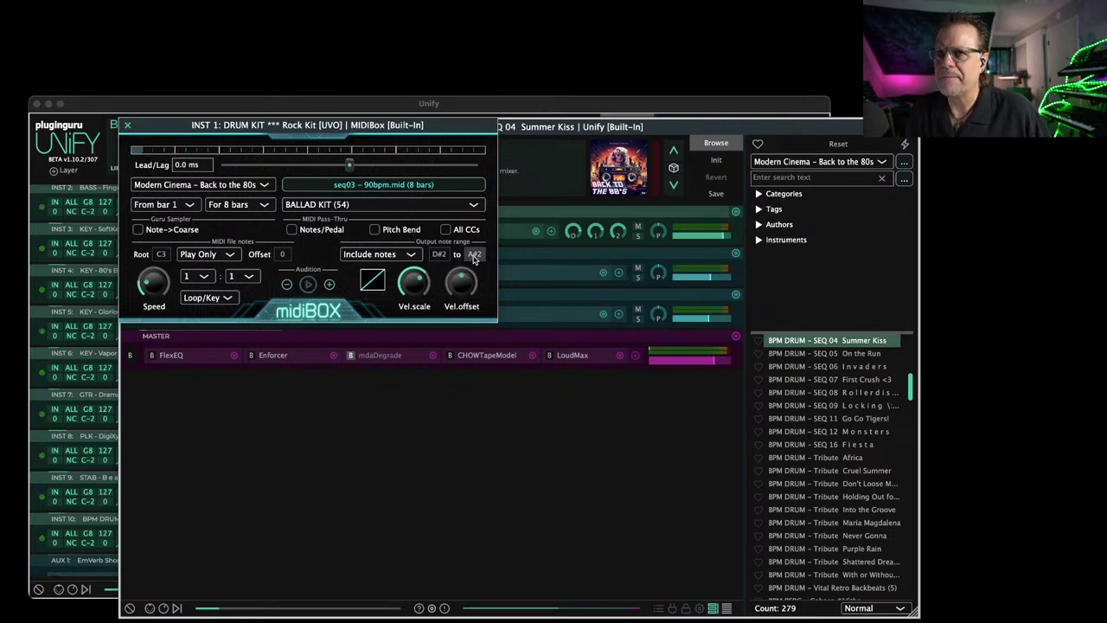
pyautogui.moveTo(429, 275)
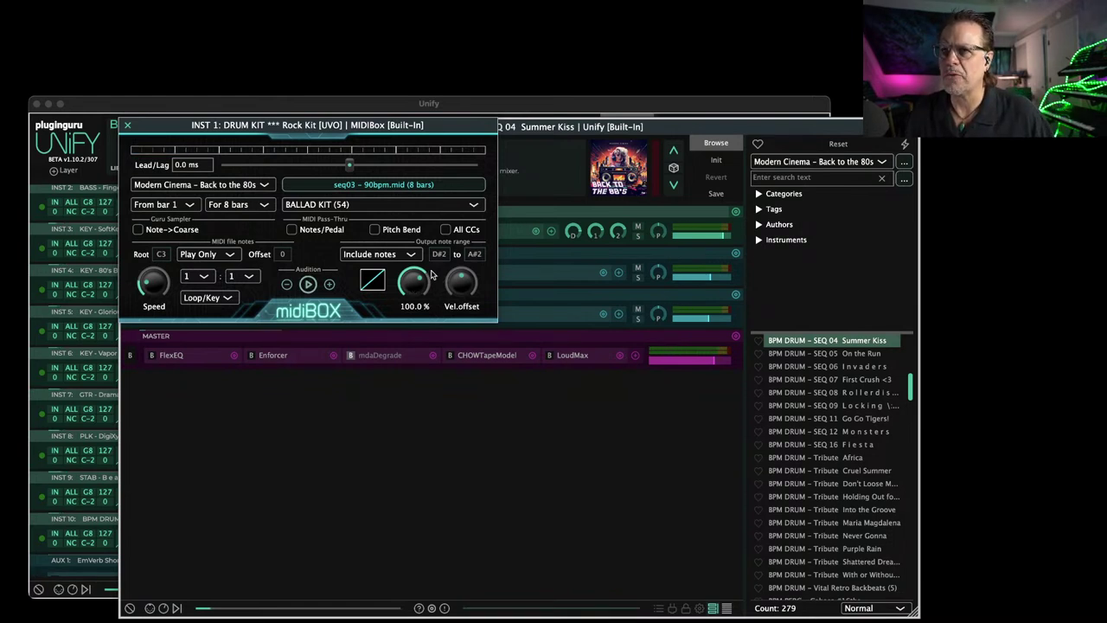
pyautogui.click(380, 257)
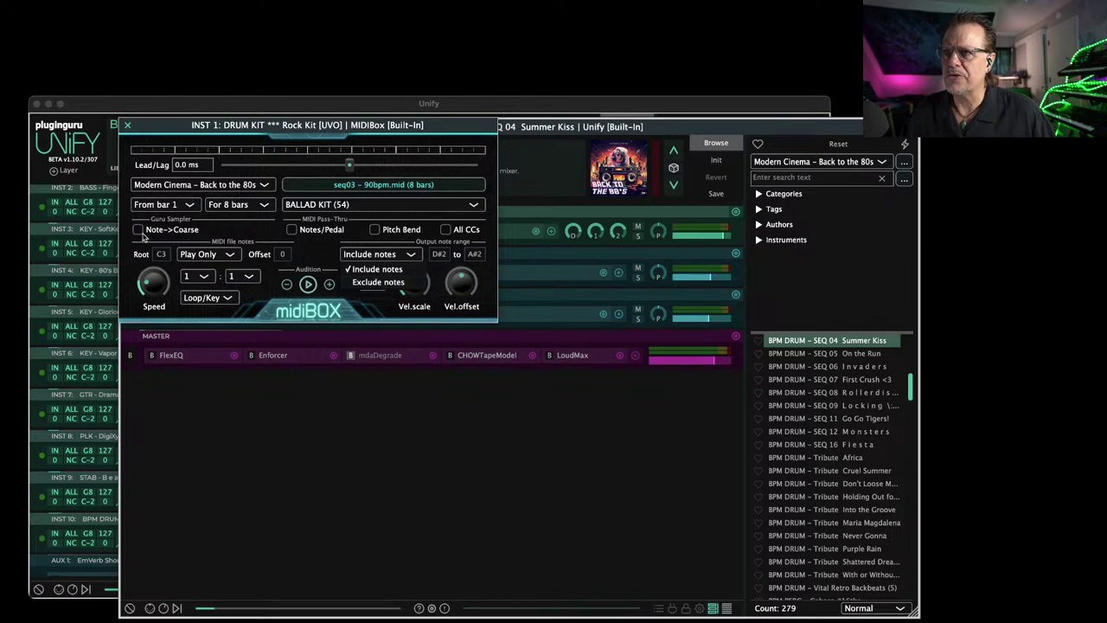
pyautogui.click(127, 126)
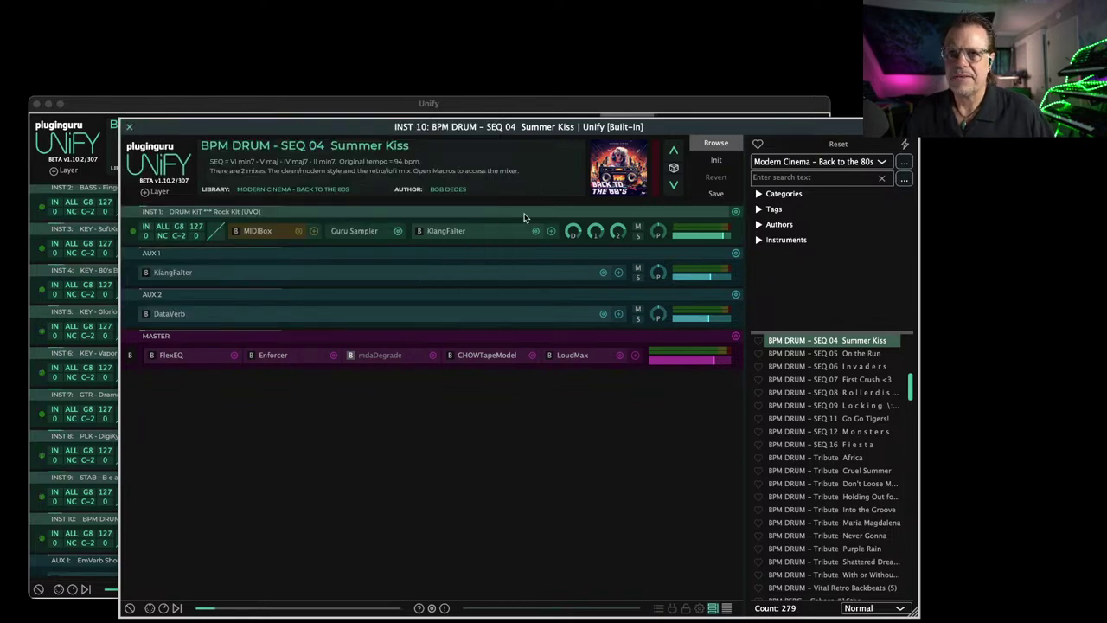
# Duplicate the Rock Kit layer, setting the copy's MIDIBox to Exclude notes and bypassing its KlangFalter.
pyautogui.click(735, 213)
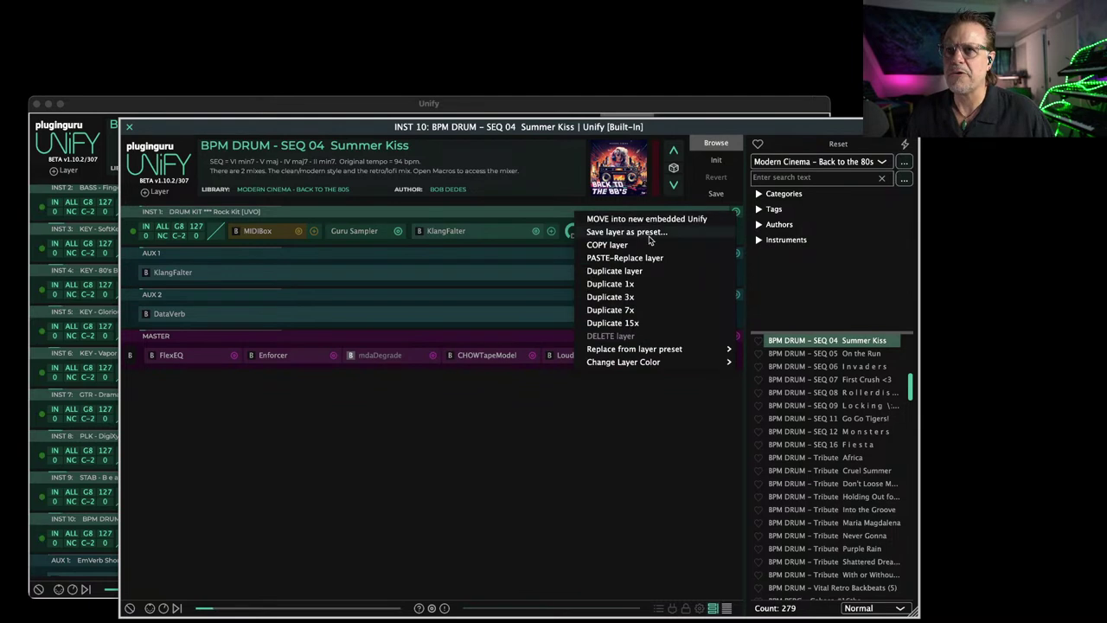
pyautogui.click(612, 271)
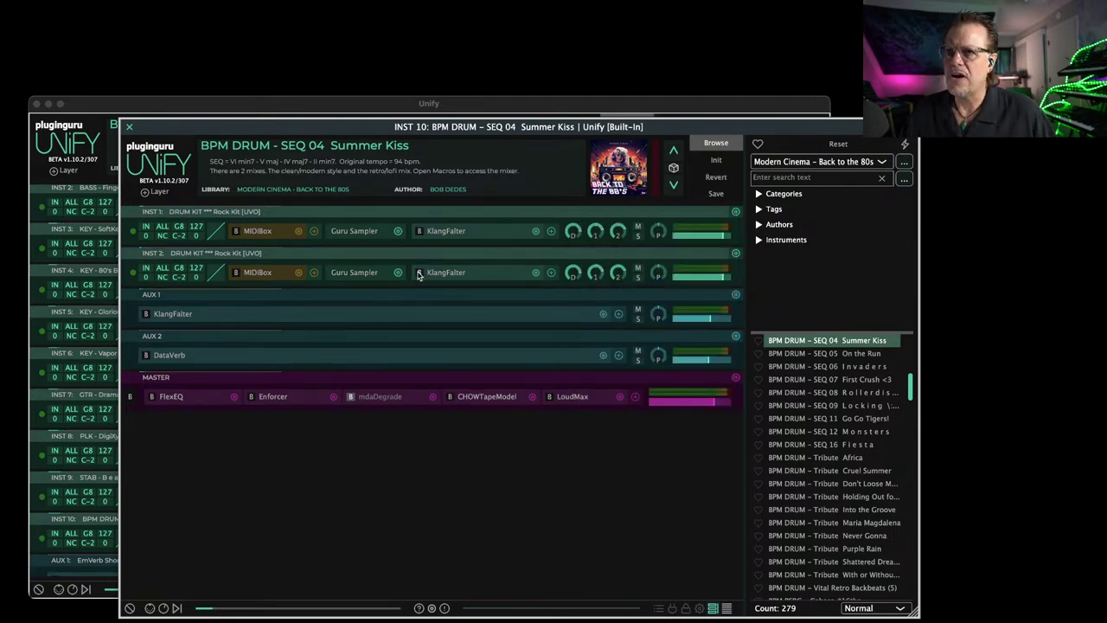
pyautogui.click(257, 272)
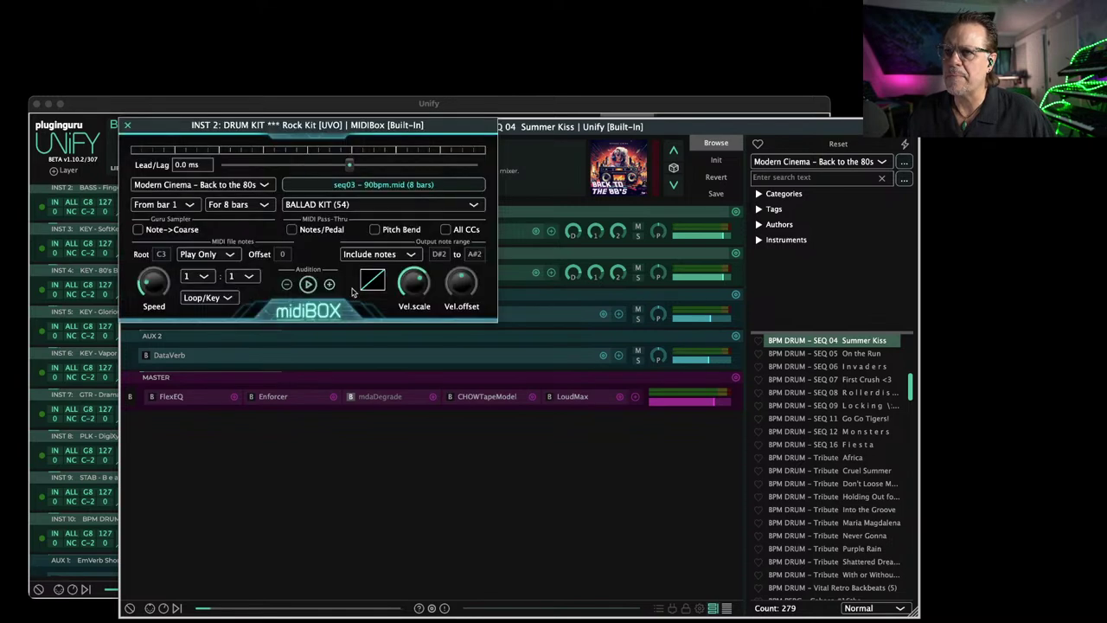
pyautogui.click(391, 255)
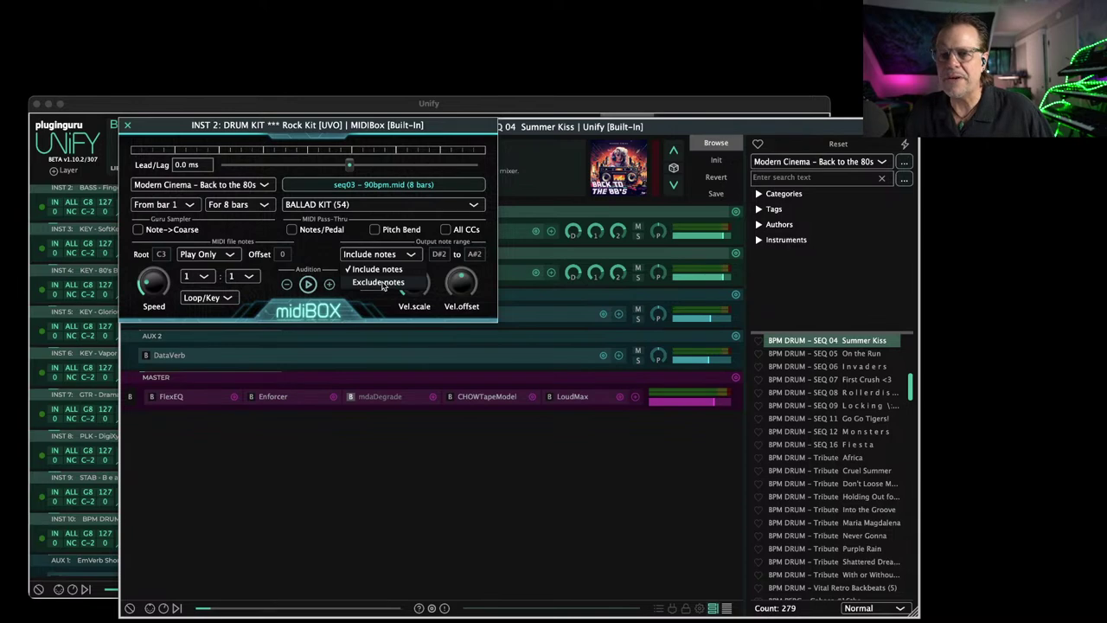
pyautogui.click(383, 282)
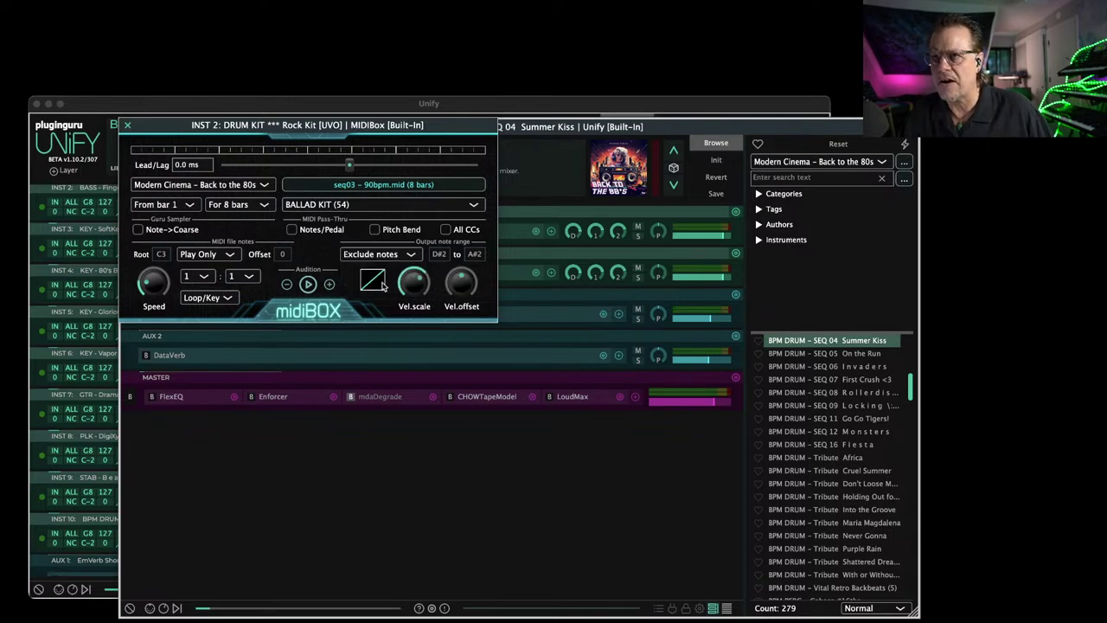
pyautogui.click(127, 125)
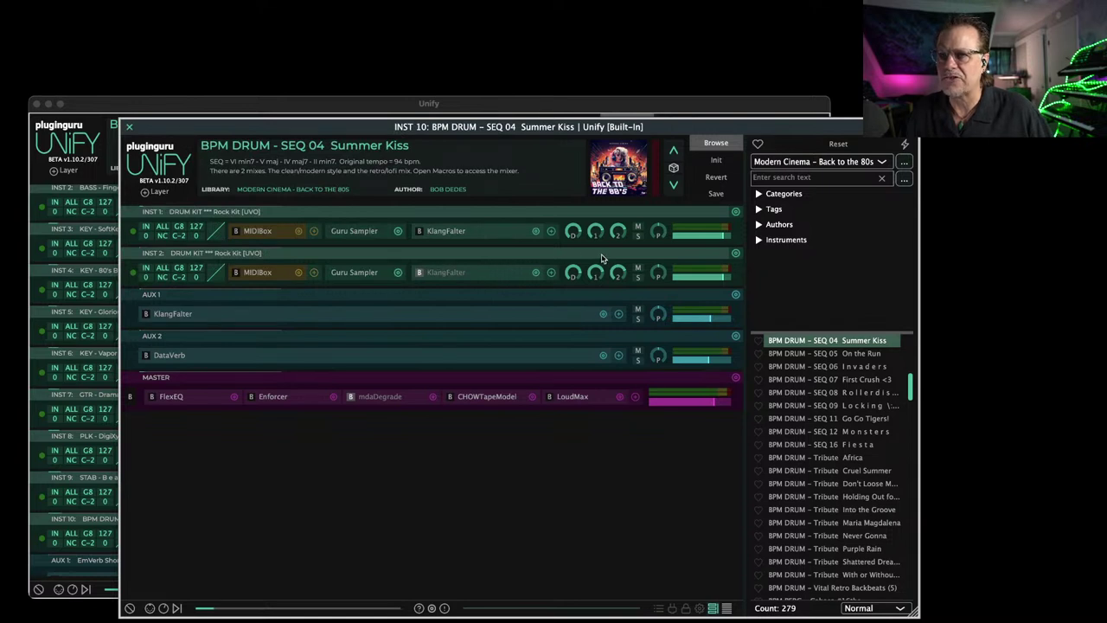
# Lower the level of the original Rock Kit layer slightly and close the embedded Summer Kiss patch.
pyautogui.moveTo(714, 279)
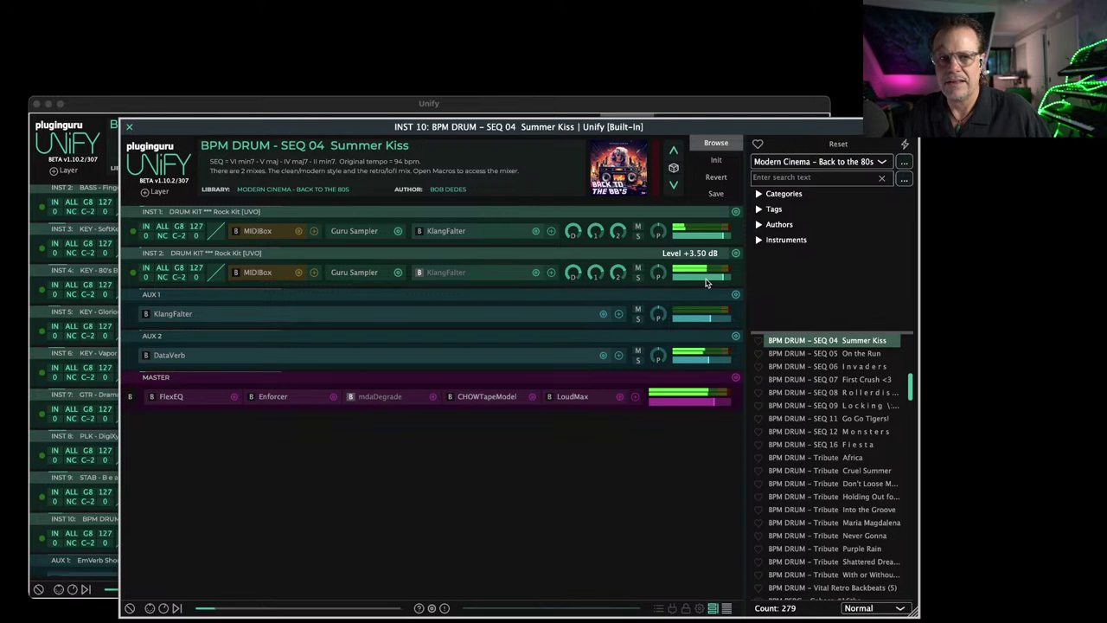
pyautogui.moveTo(716, 239)
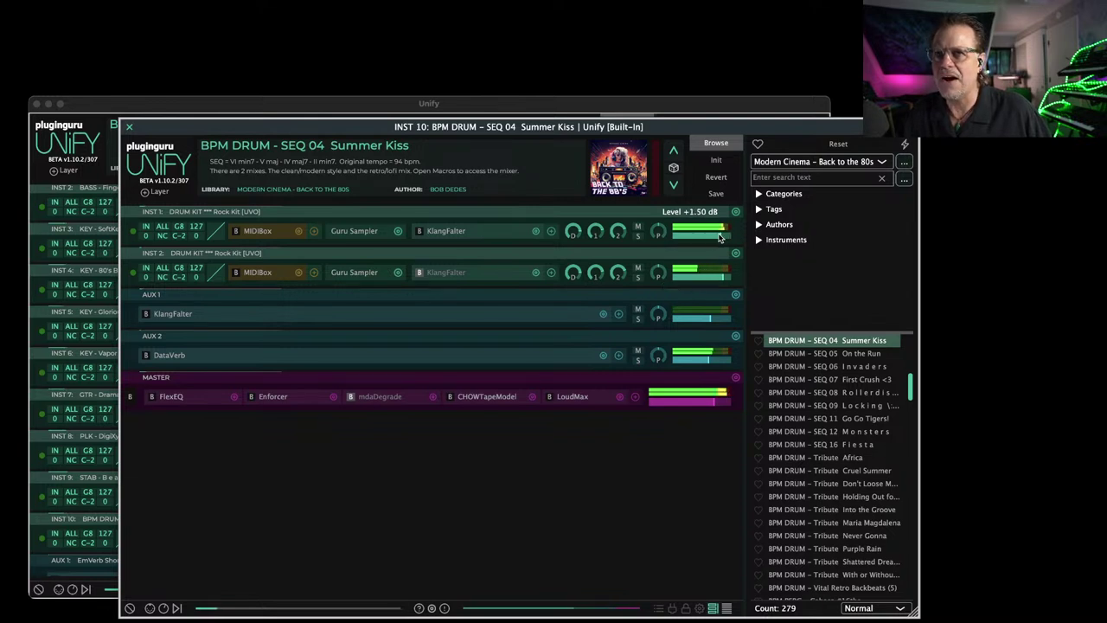
pyautogui.moveTo(719, 237); pyautogui.dragTo(716, 239)
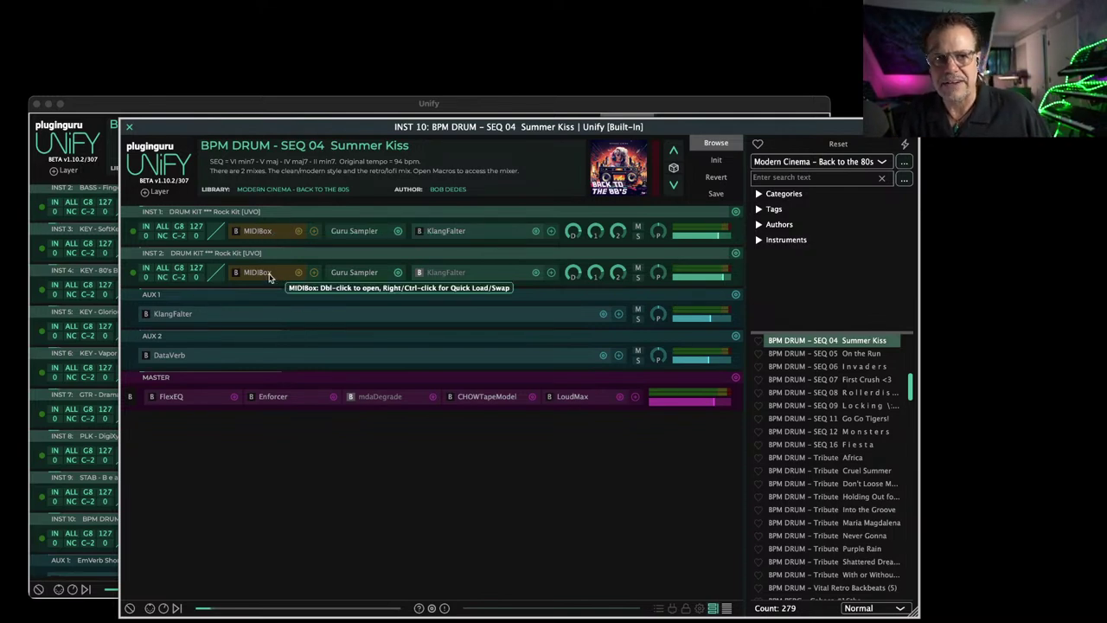
pyautogui.click(129, 126)
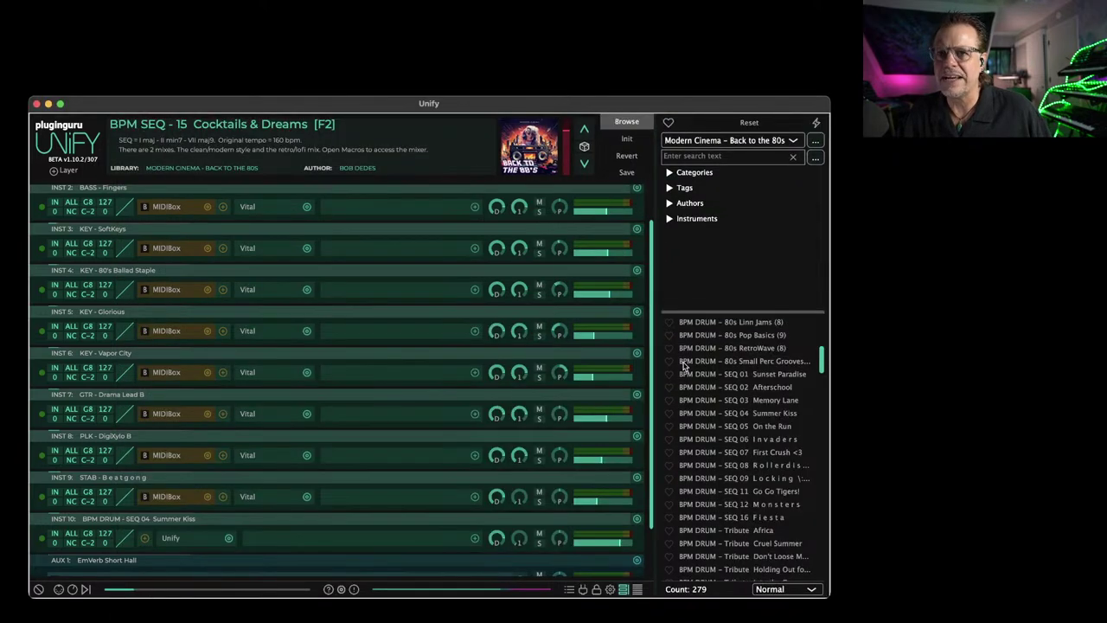
# Load the BPM DRUM - 80s Linn Jams (8) patch from the Back to the 80s library.
pyautogui.scroll(3, 726, 443)
pyautogui.scroll(-3, 725, 443)
pyautogui.scroll(3, 735, 433)
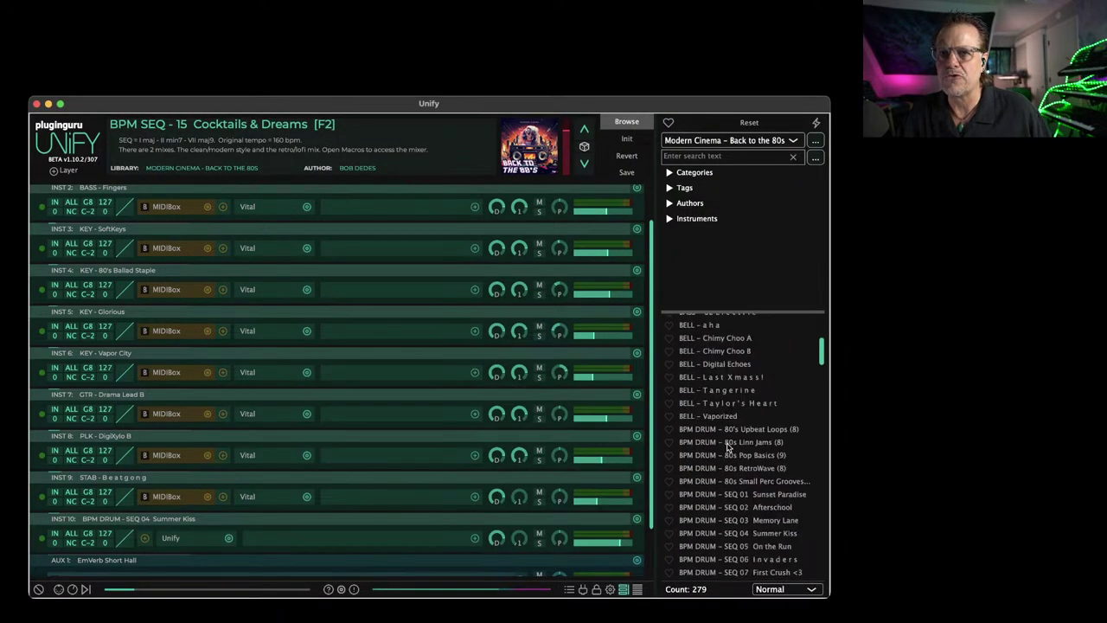
pyautogui.scroll(-1, 748, 413)
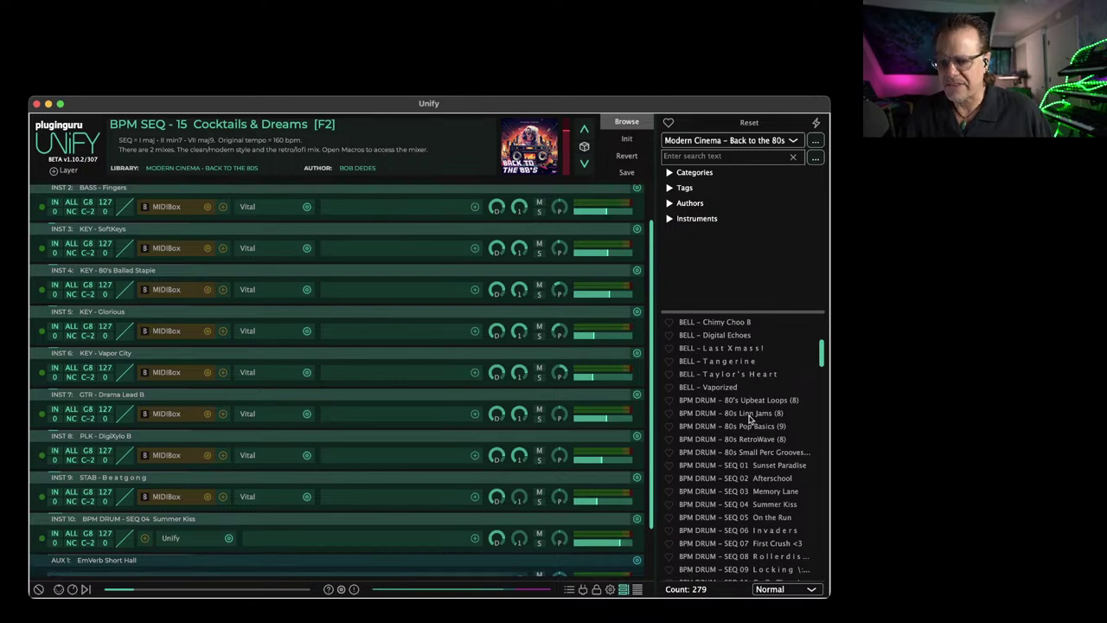
pyautogui.click(731, 413)
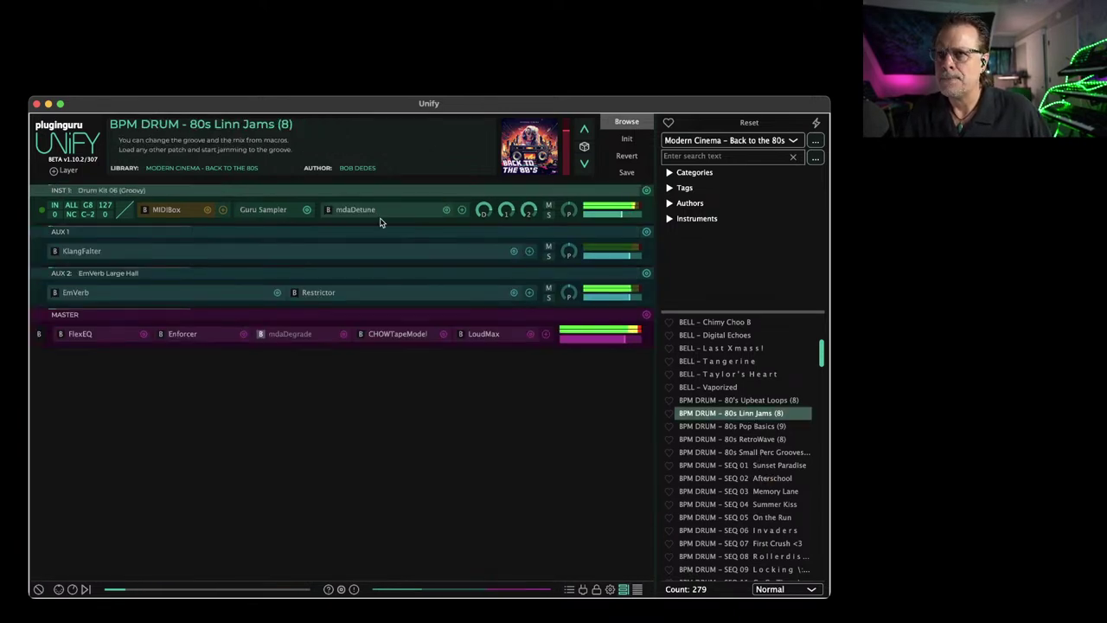
# Limit the Drum Kit 06 MIDIBox's included output notes to D2 to D#2 and close the MIDIBox.
pyautogui.click(167, 210)
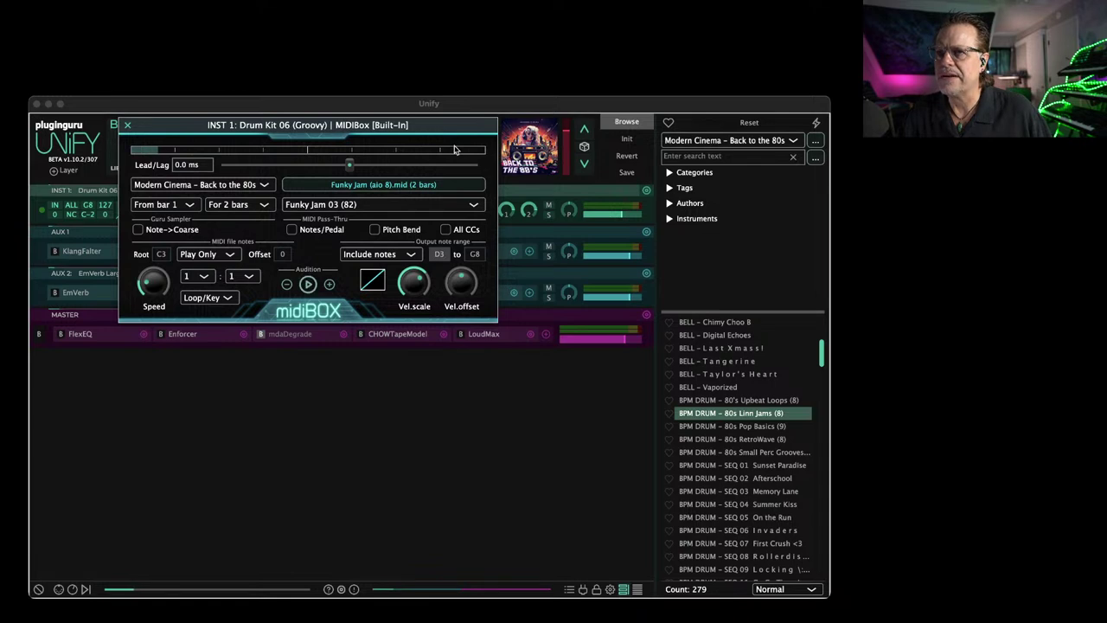
pyautogui.moveTo(438, 254); pyautogui.dragTo(467, 464)
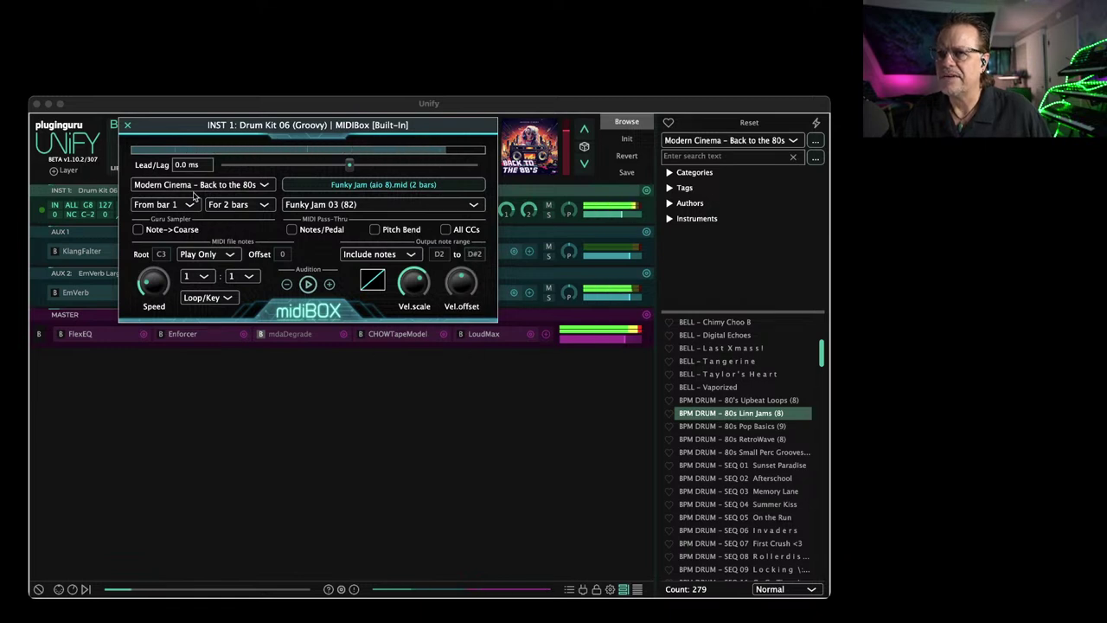
pyautogui.click(127, 124)
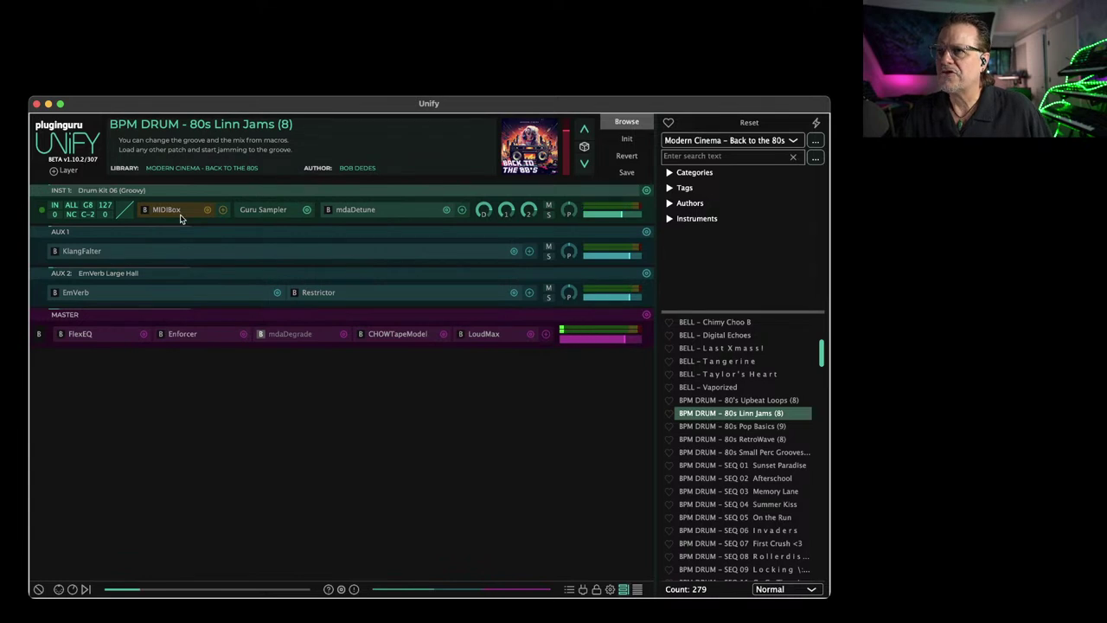
# Duplicate the Drum Kit 06 (Groovy) layer and set the copy's MIDIBox to Exclude notes.
pyautogui.click(646, 190)
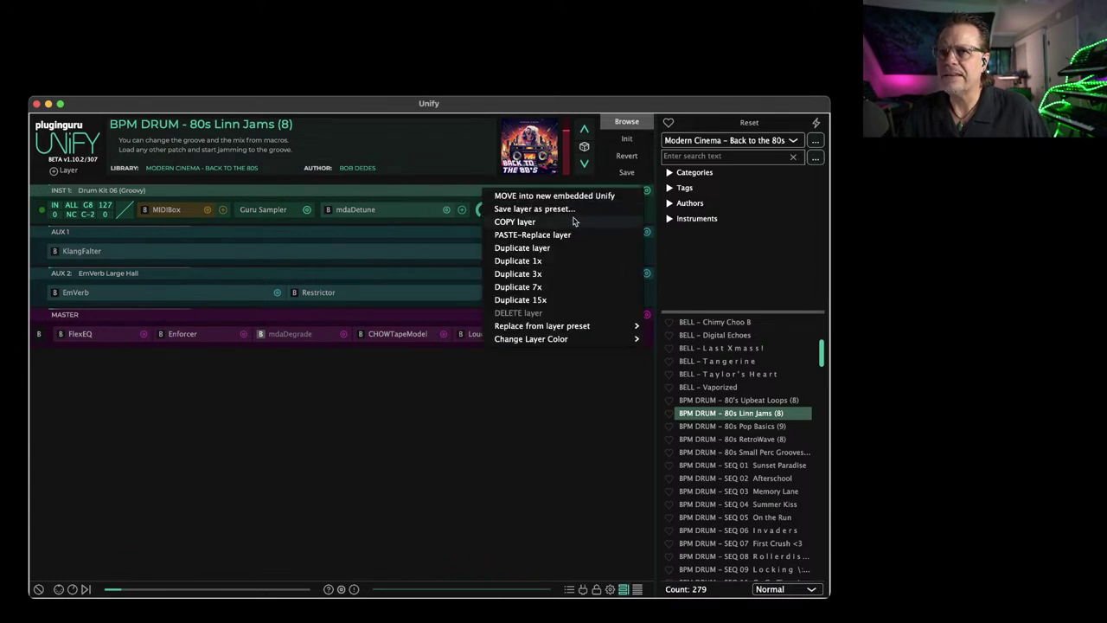
pyautogui.click(521, 247)
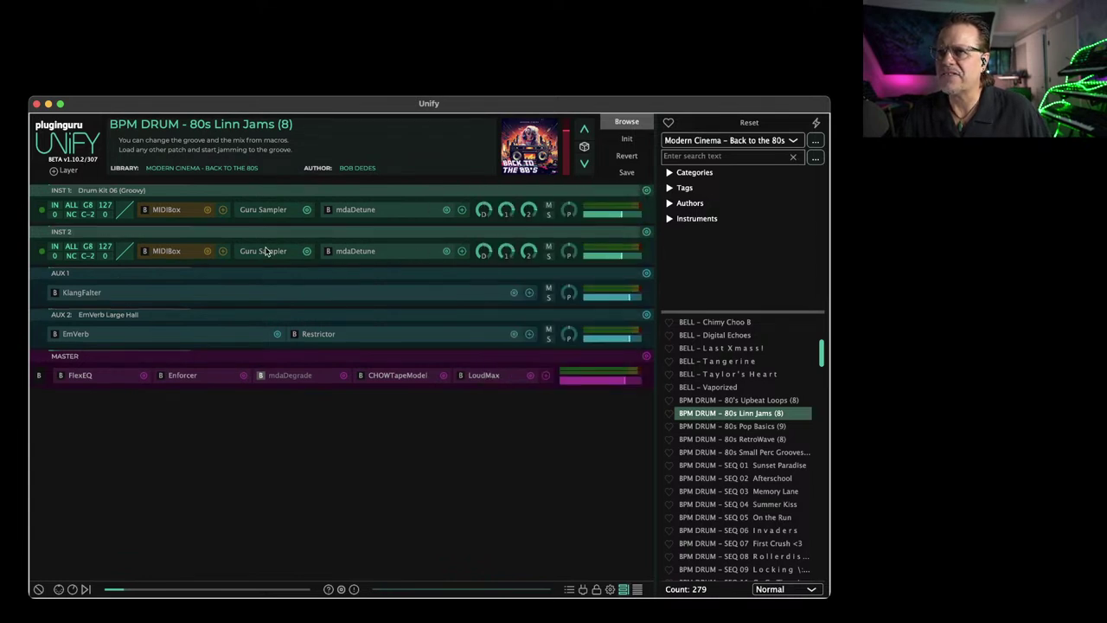
pyautogui.click(159, 254)
pyautogui.click(367, 257)
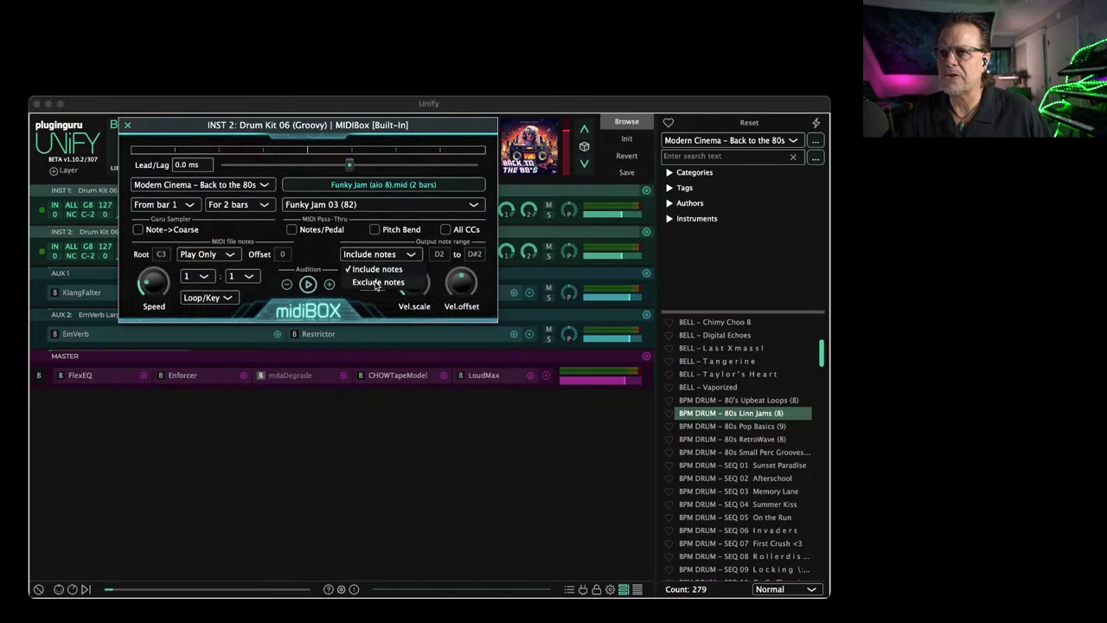
pyautogui.click(375, 285)
pyautogui.click(127, 124)
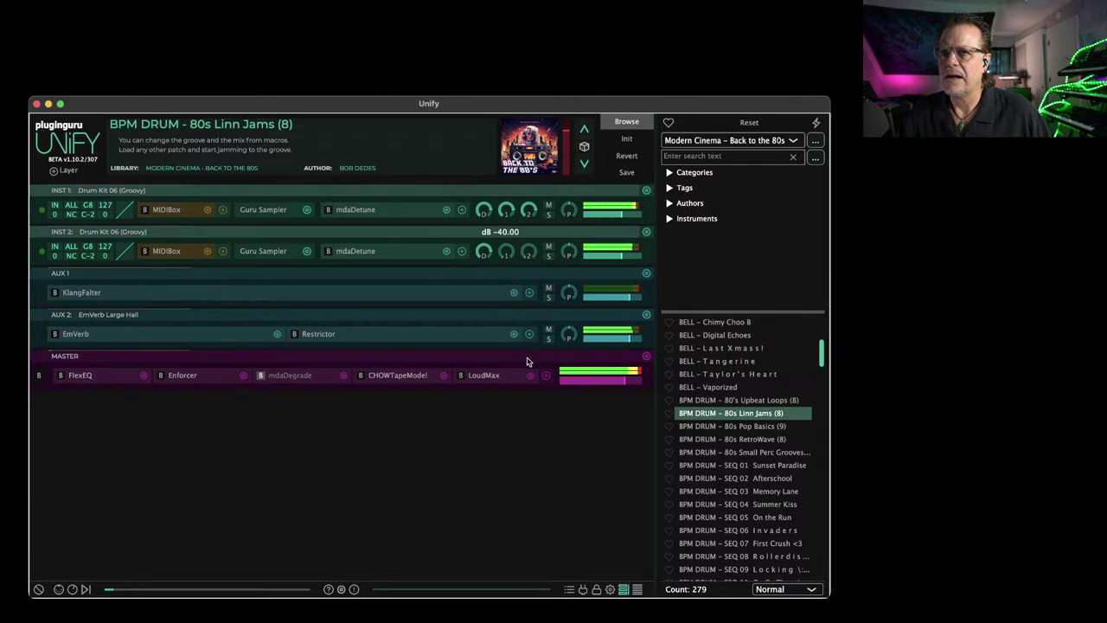
# Set the level of the second Drum Kit 06 layer to about 0 dB and the first layer's to about -3 dB.
pyautogui.moveTo(608, 257)
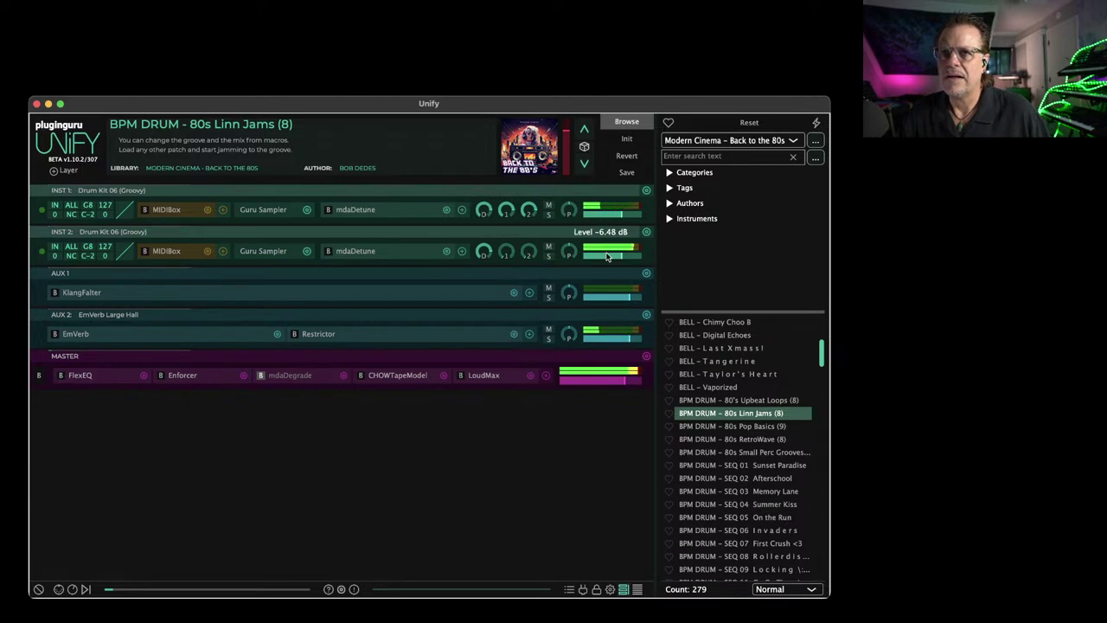
pyautogui.moveTo(610, 258); pyautogui.dragTo(616, 257)
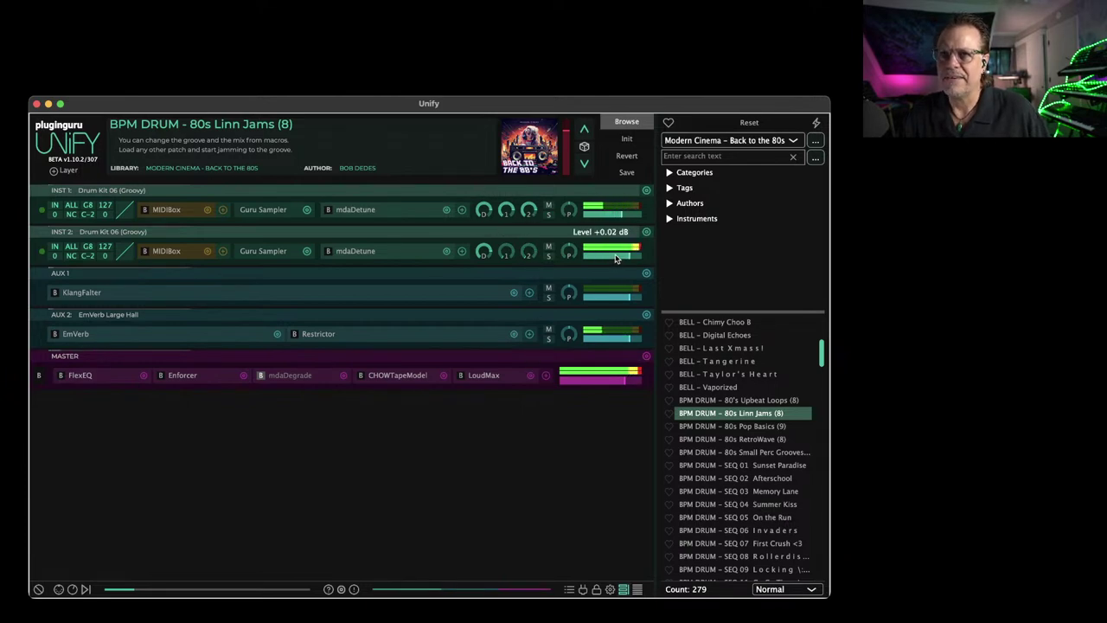
pyautogui.moveTo(607, 218)
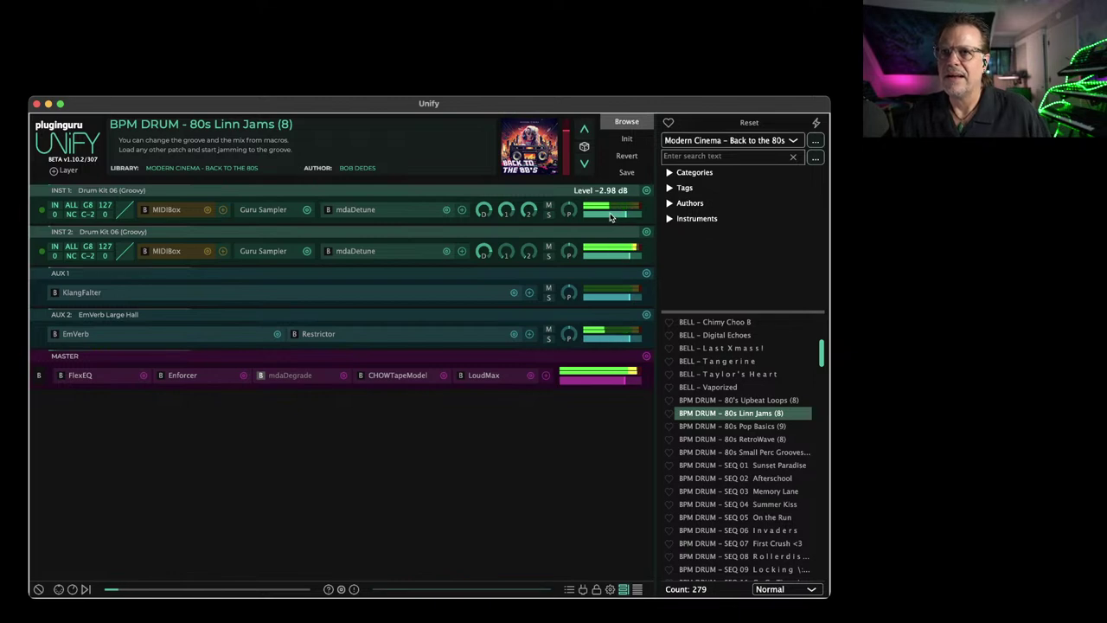
# Raise the Coarse tuning of the first Drum Kit 06 layer's Guru Sampler to 5 st and close the sampler.
pyautogui.moveTo(518, 216)
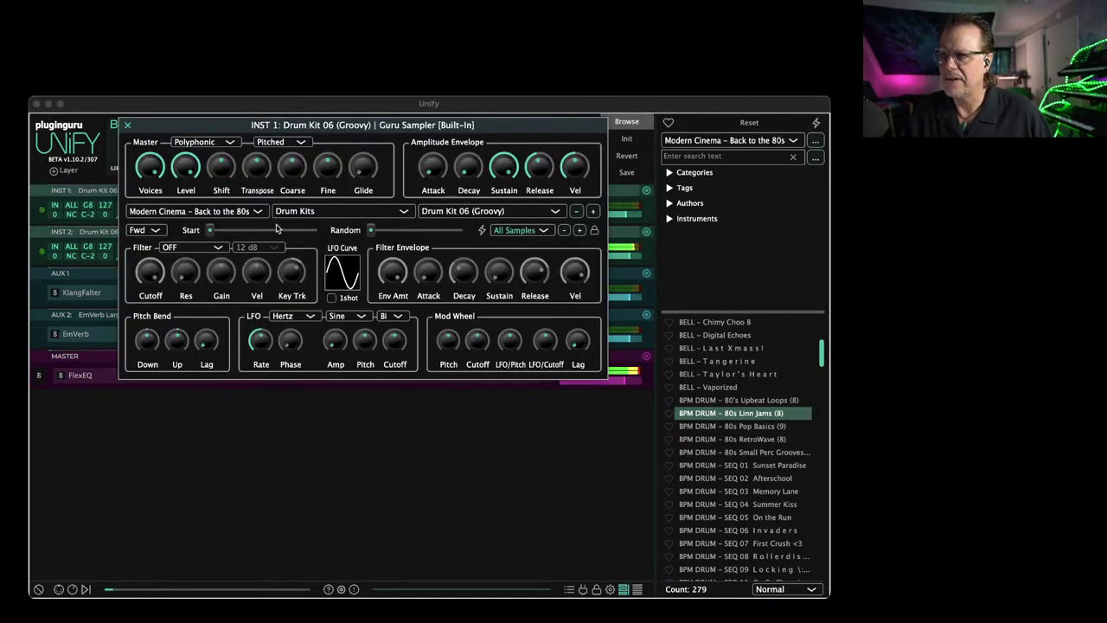
pyautogui.moveTo(300, 163)
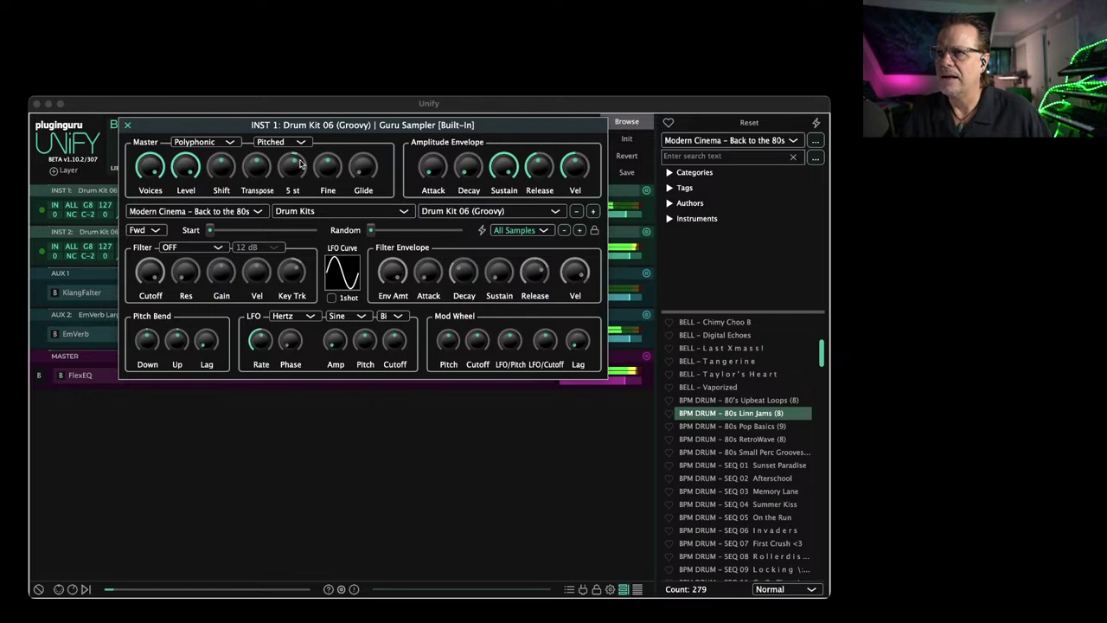
pyautogui.click(127, 125)
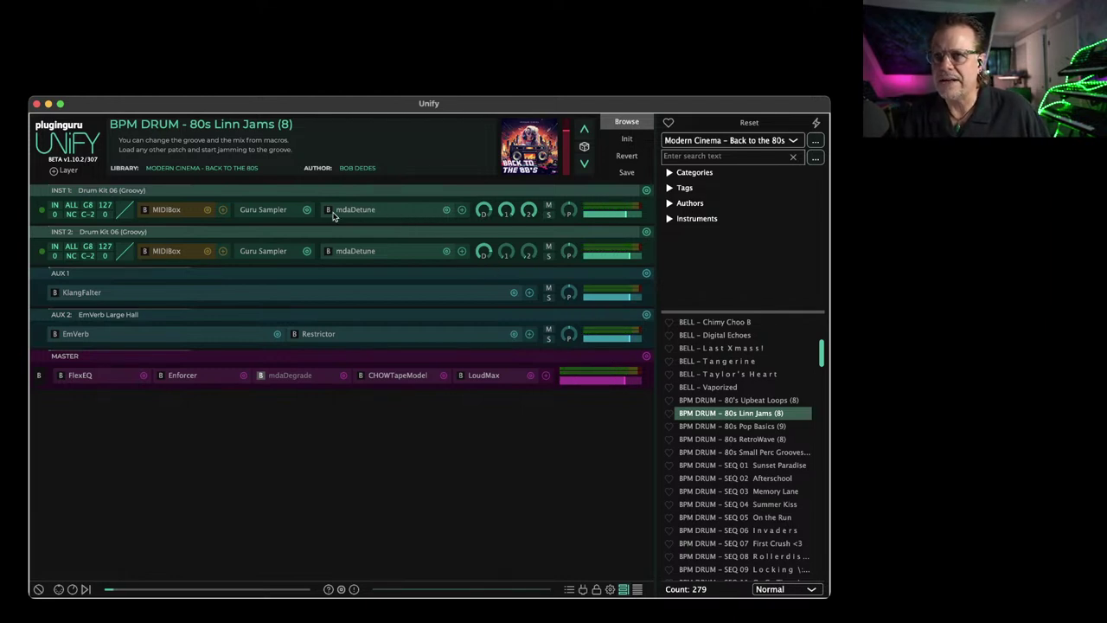
# Load the BPM DRUM - SEQ 02 Afterschool patch and examine the output note options in its drum layer's MIDIBox.
pyautogui.click(772, 480)
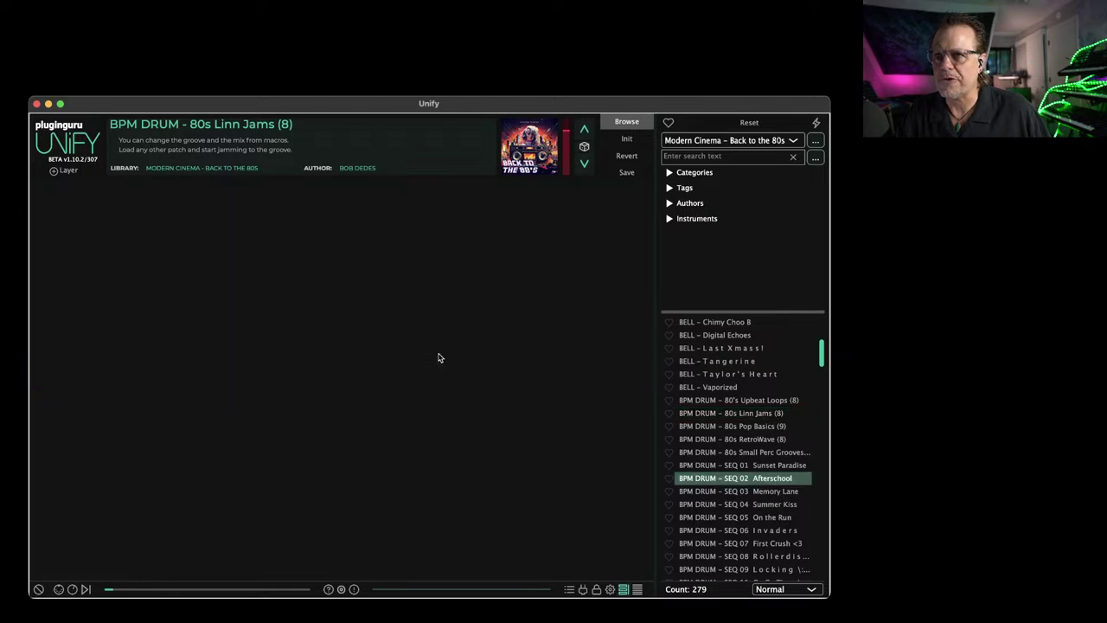
pyautogui.click(175, 213)
pyautogui.click(370, 254)
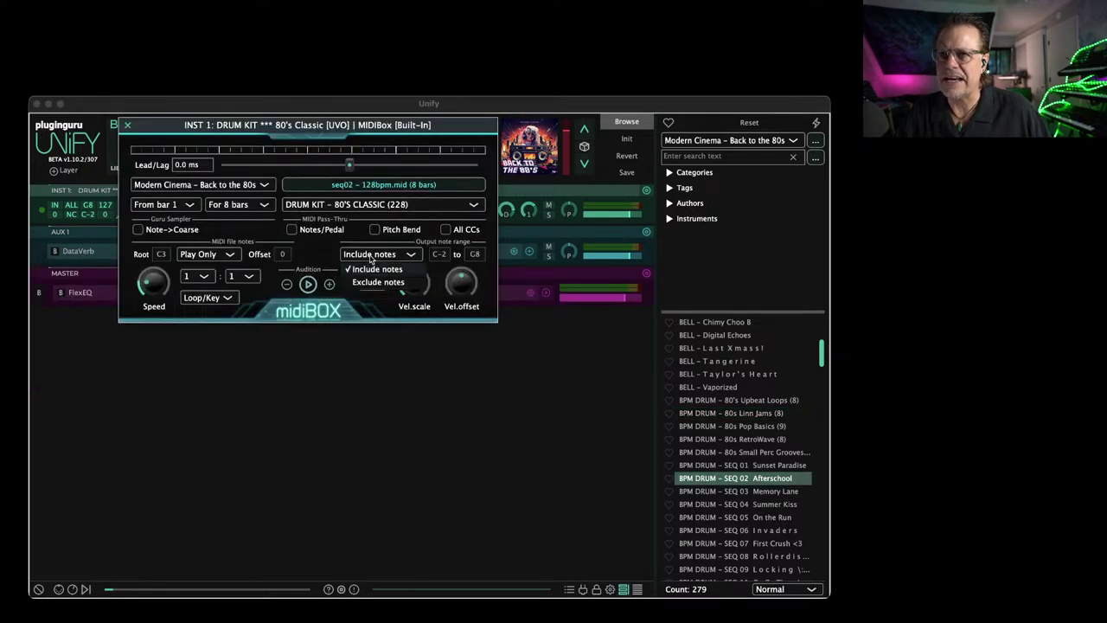
pyautogui.click(390, 314)
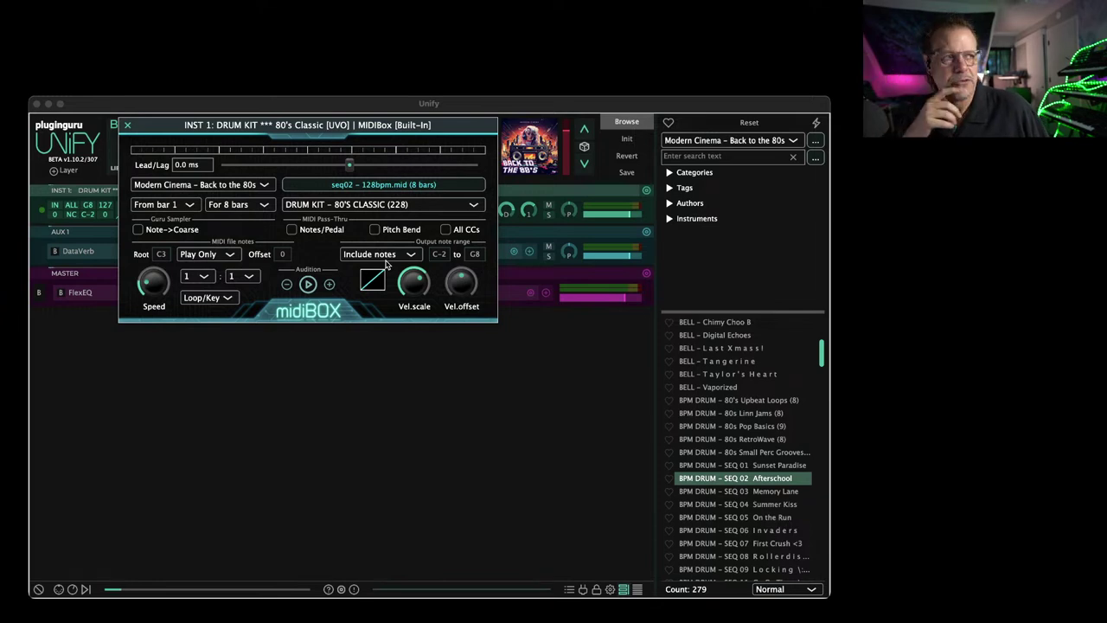
pyautogui.moveTo(451, 308)
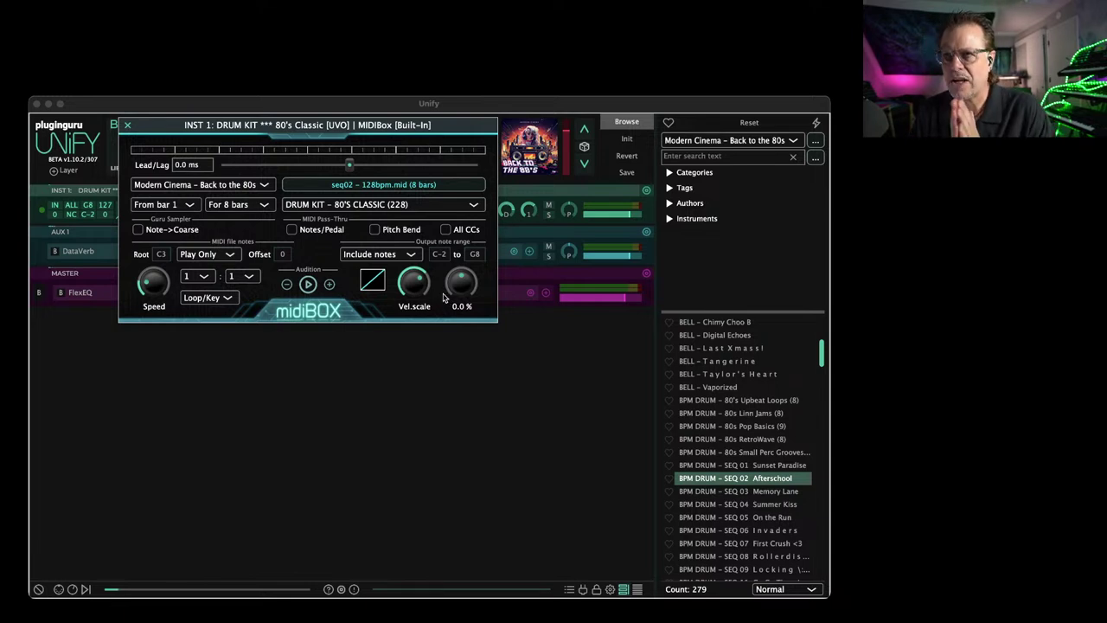
pyautogui.click(127, 125)
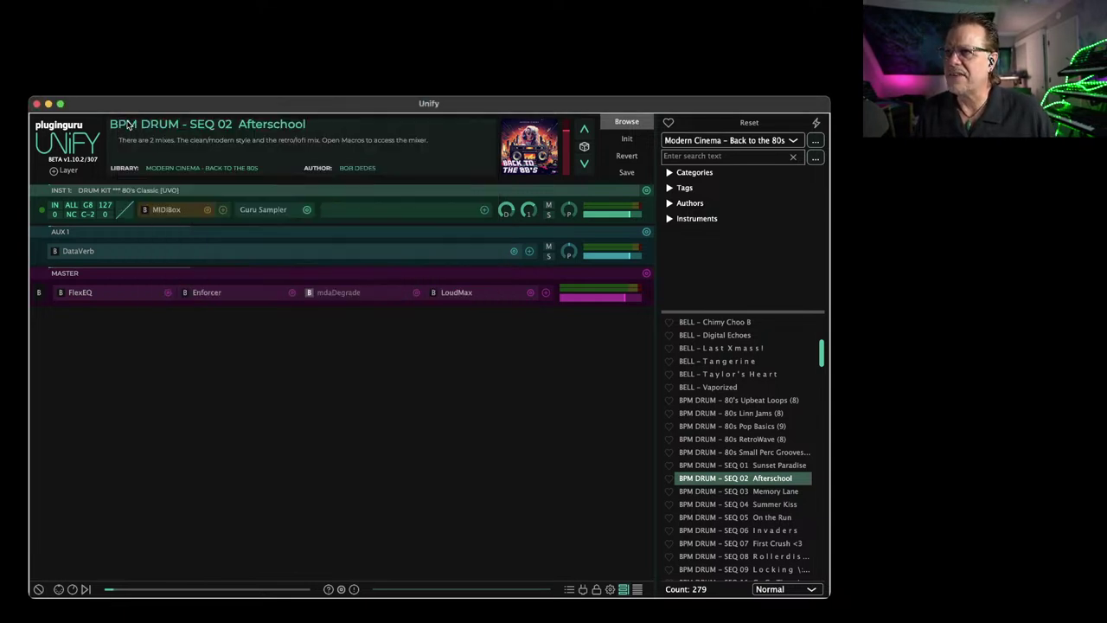
# Load the BPM SEQ - 03 Memory Lane [F2] patch.
pyautogui.scroll(-8, 724, 499)
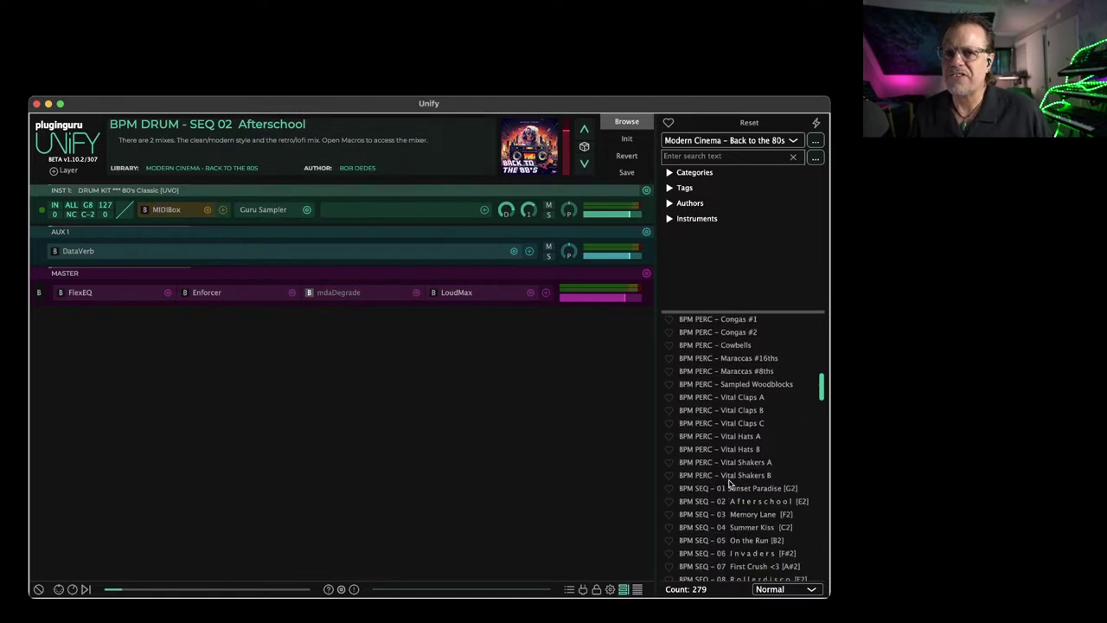
pyautogui.click(722, 514)
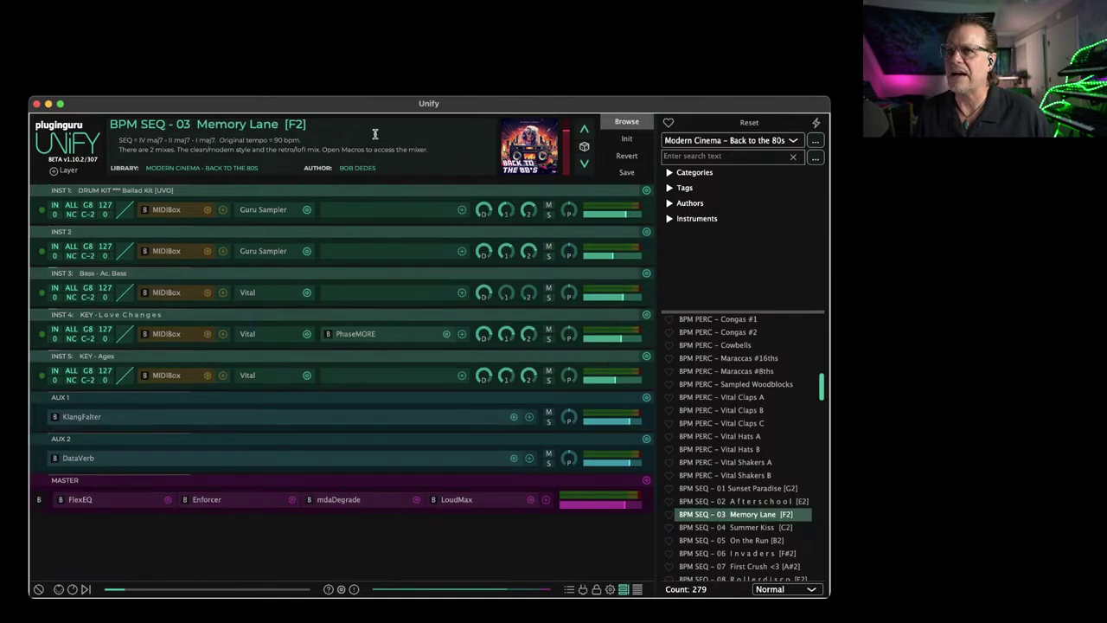
pyautogui.moveTo(562, 386)
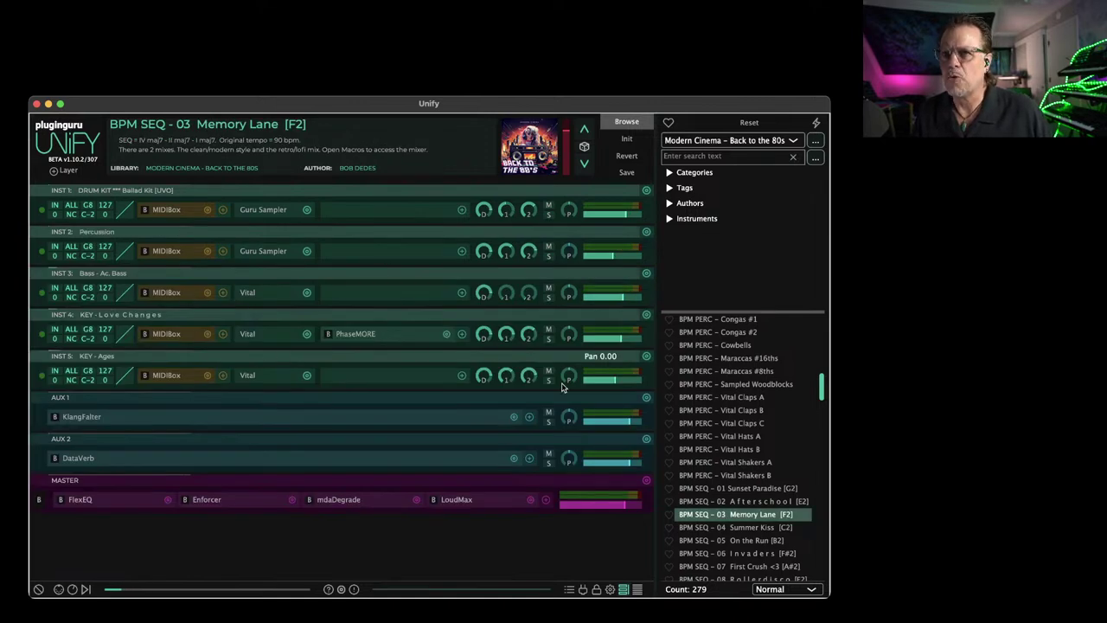
# Recolour the KEY - Ages layer with Greyscale 04, the KEY - Love Changes layer with Colour 05, and the Bass - Ac. Bass layer.
pyautogui.click(646, 355)
pyautogui.moveTo(641, 349)
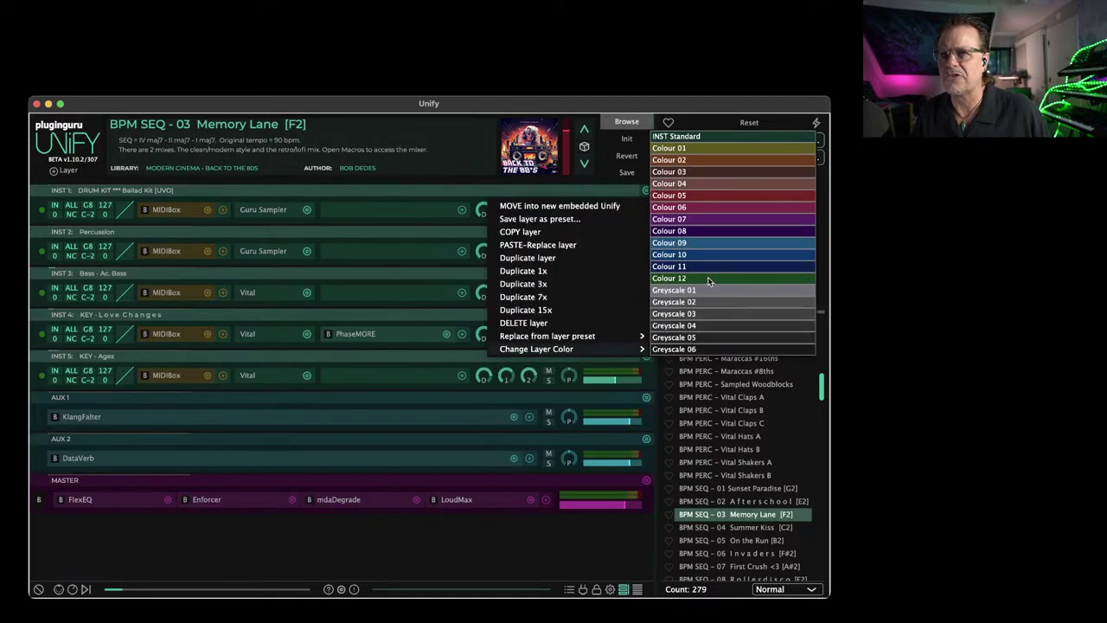
pyautogui.click(714, 324)
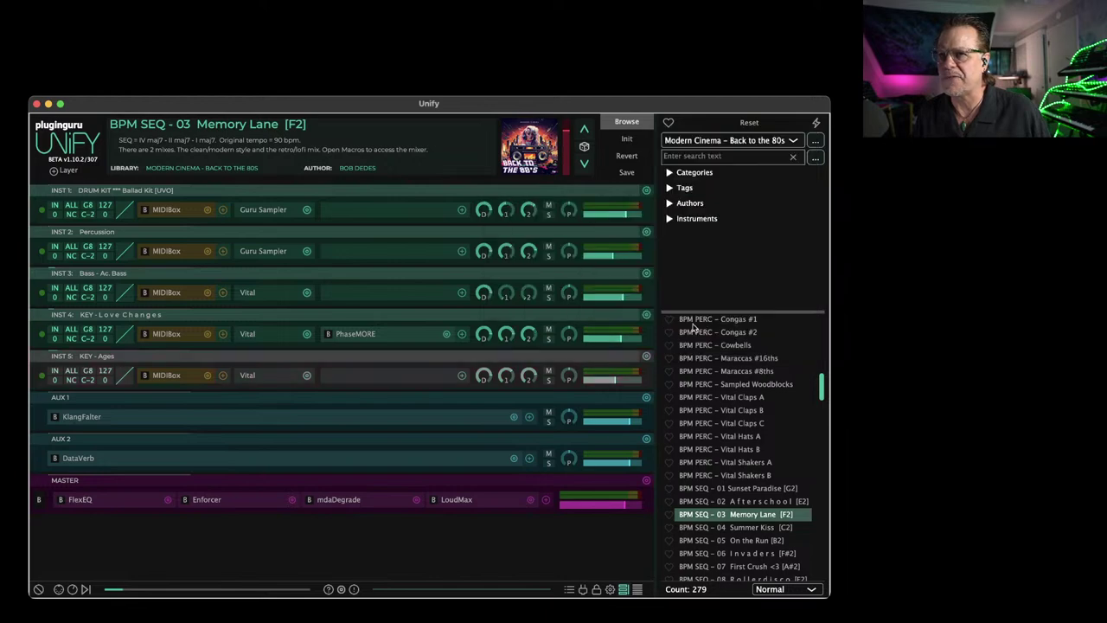
pyautogui.click(647, 315)
pyautogui.moveTo(622, 307)
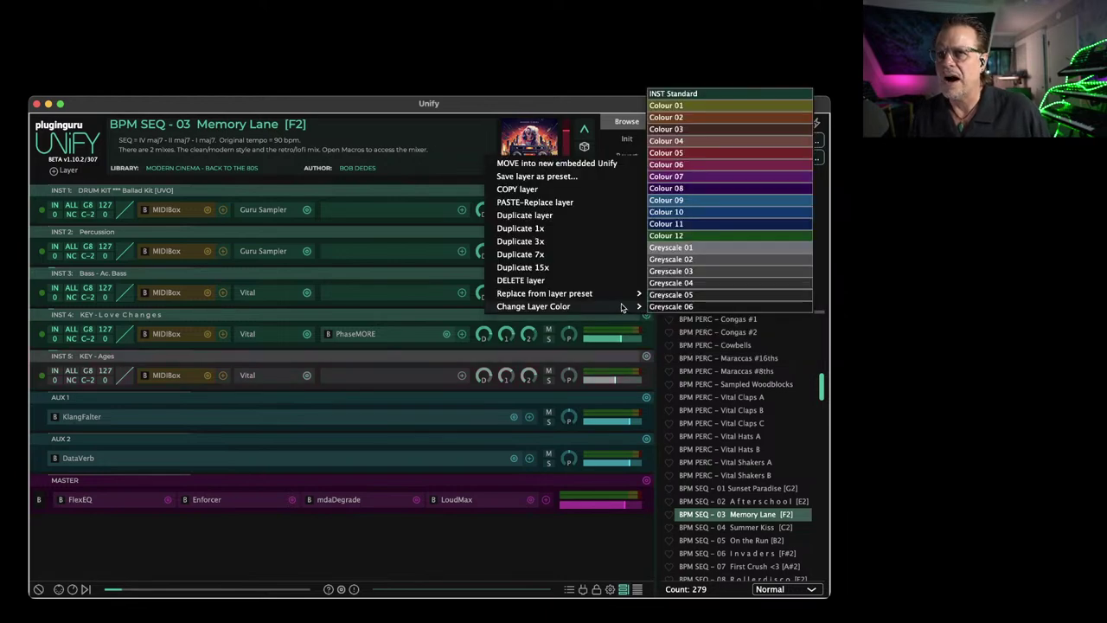
pyautogui.click(709, 152)
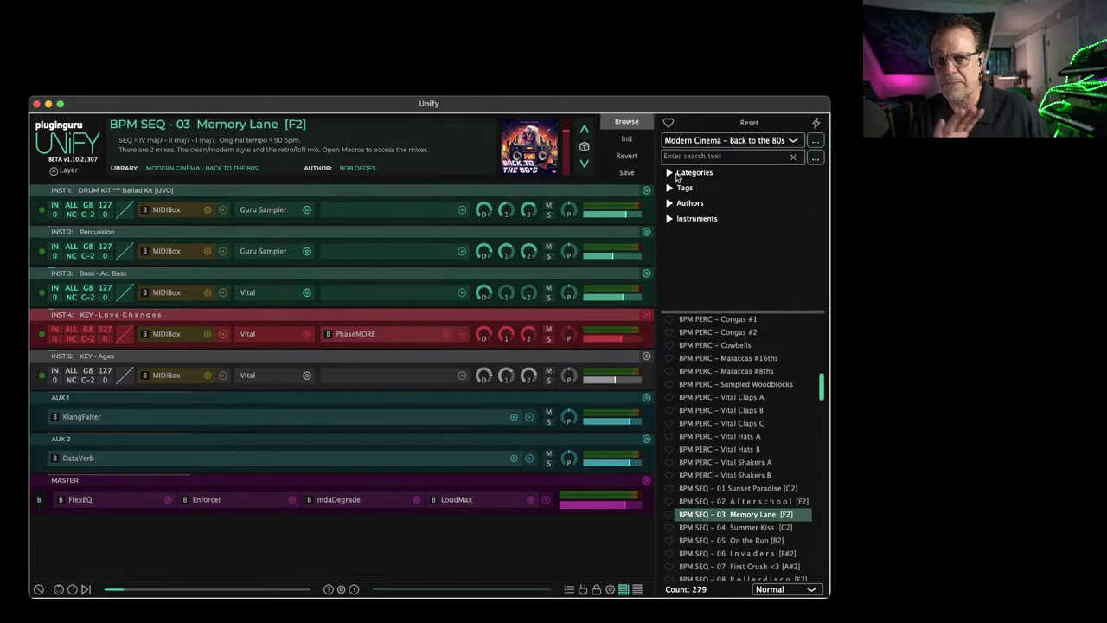
pyautogui.click(647, 274)
pyautogui.moveTo(588, 423)
pyautogui.click(727, 262)
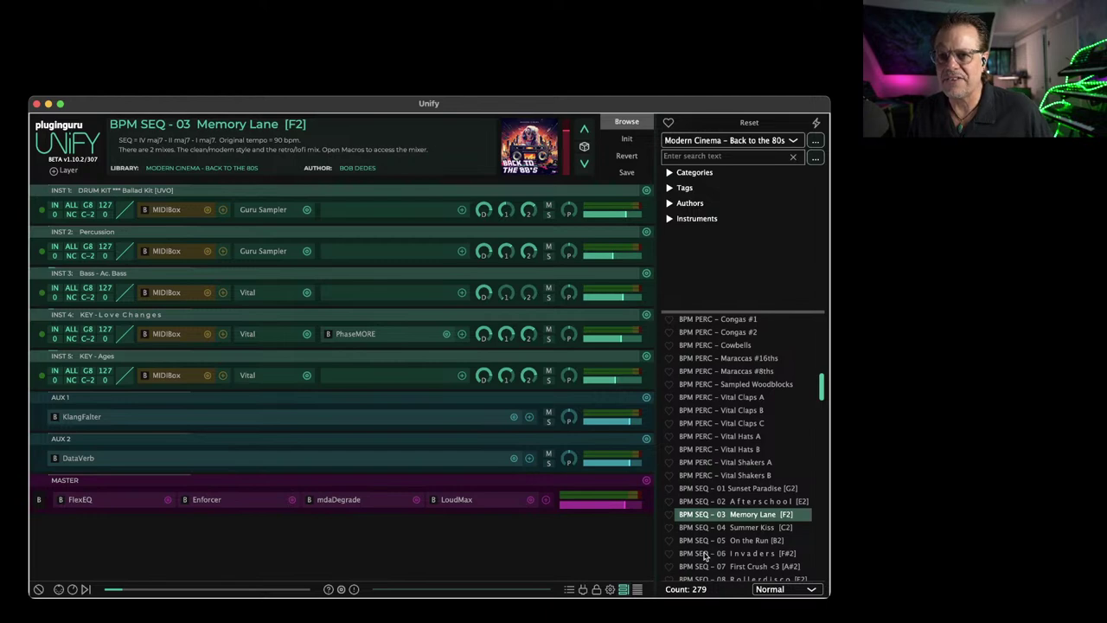
# Load the KEY - Love Changes patch from the Back to the 80s library.
pyautogui.scroll(5, 736, 489)
pyautogui.scroll(-10, 732, 424)
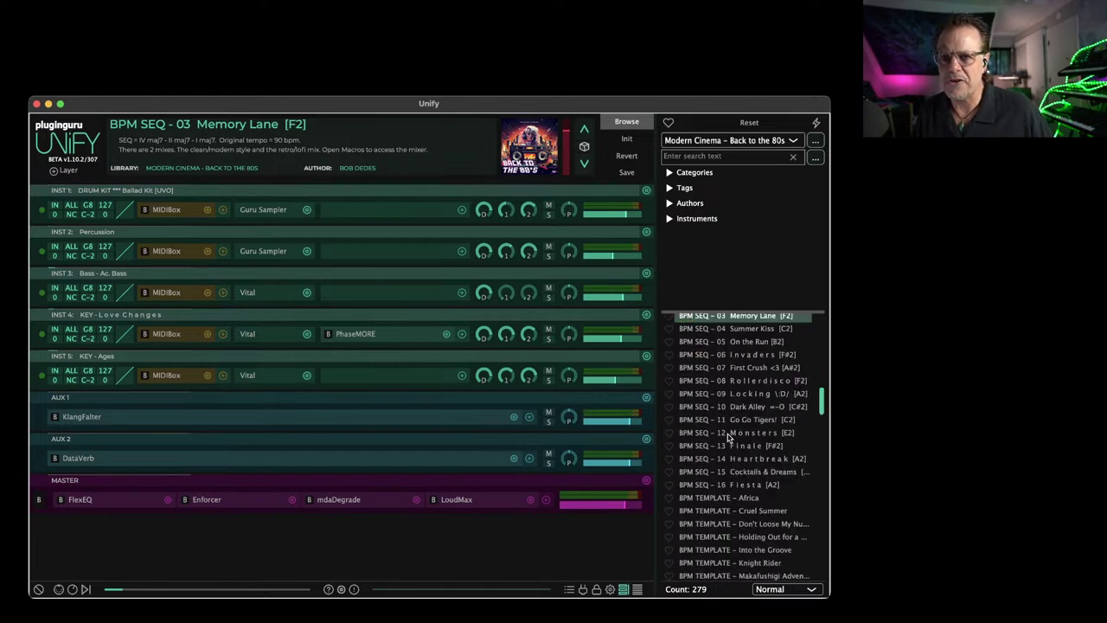
pyautogui.scroll(-15, 729, 438)
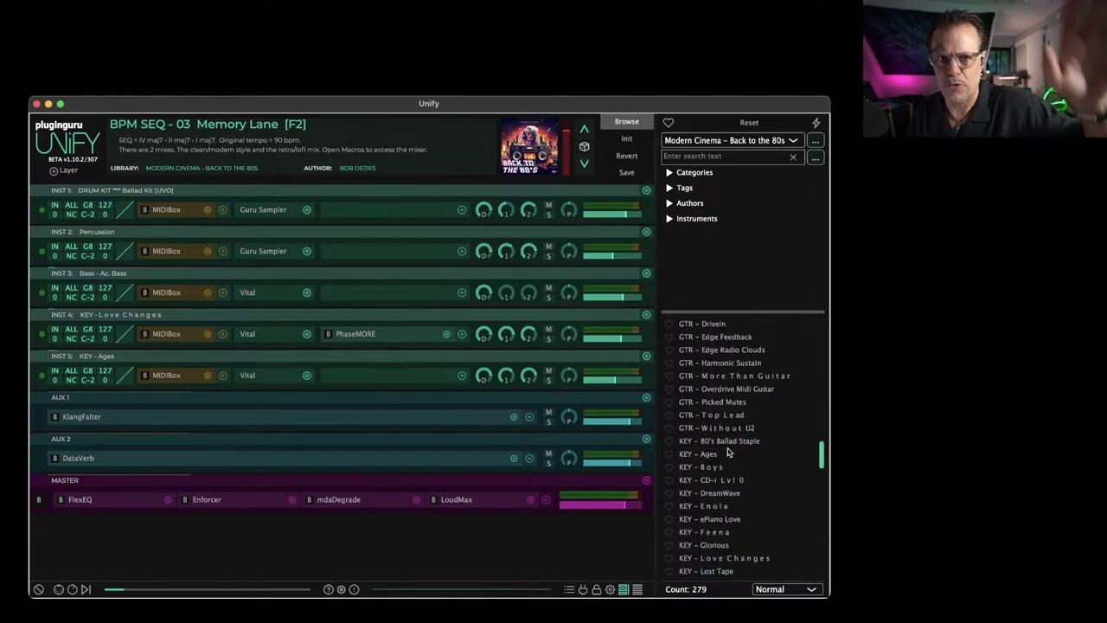
pyautogui.scroll(-3, 734, 467)
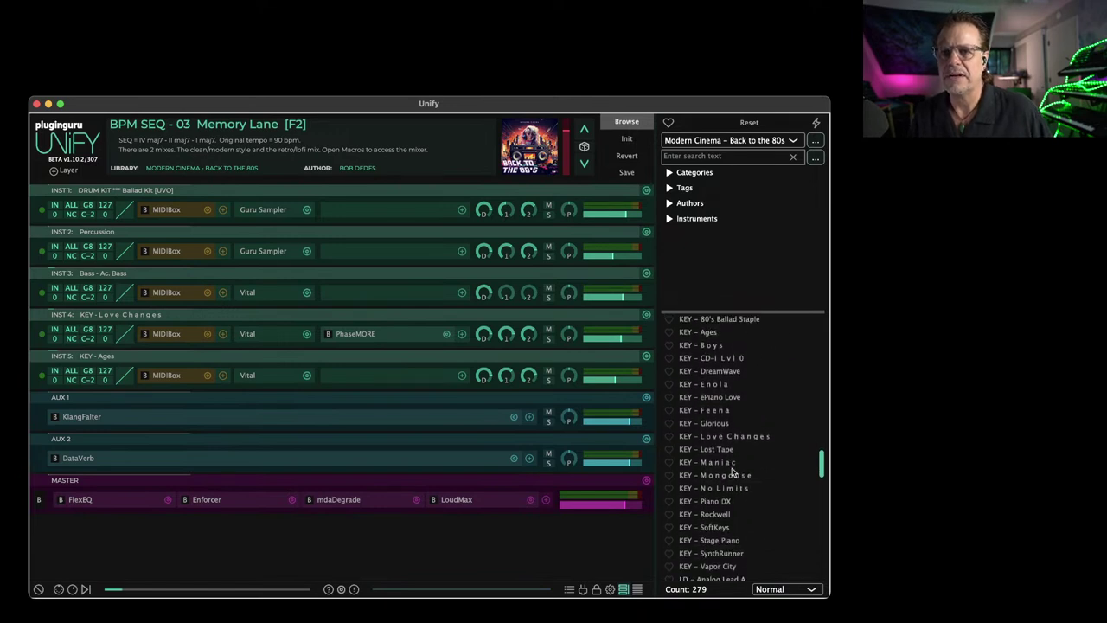
pyautogui.scroll(1, 732, 471)
pyautogui.click(717, 452)
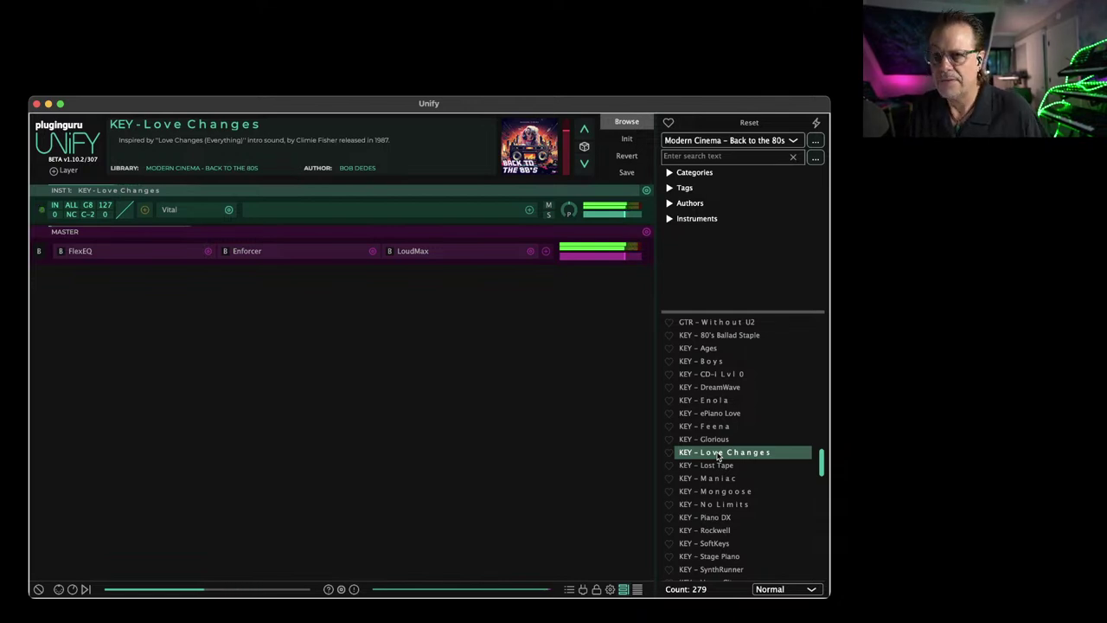
# Set the patch loading mode to INST1 only and switch the browser to the PlugInGuru FM8 Power Pack V1 library.
pyautogui.click(781, 588)
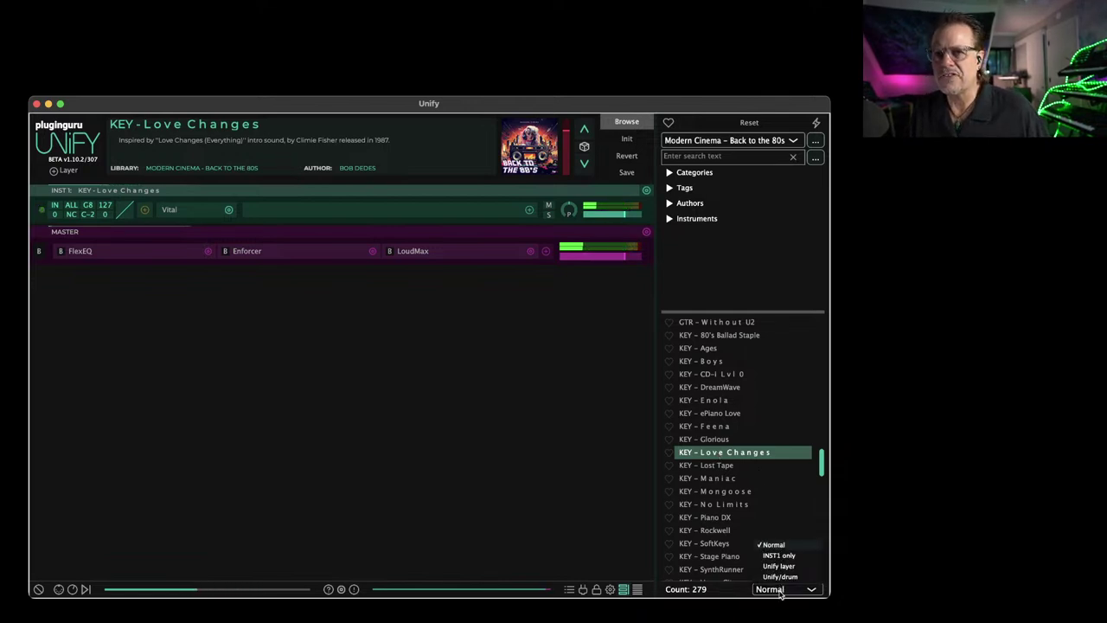
pyautogui.click(776, 562)
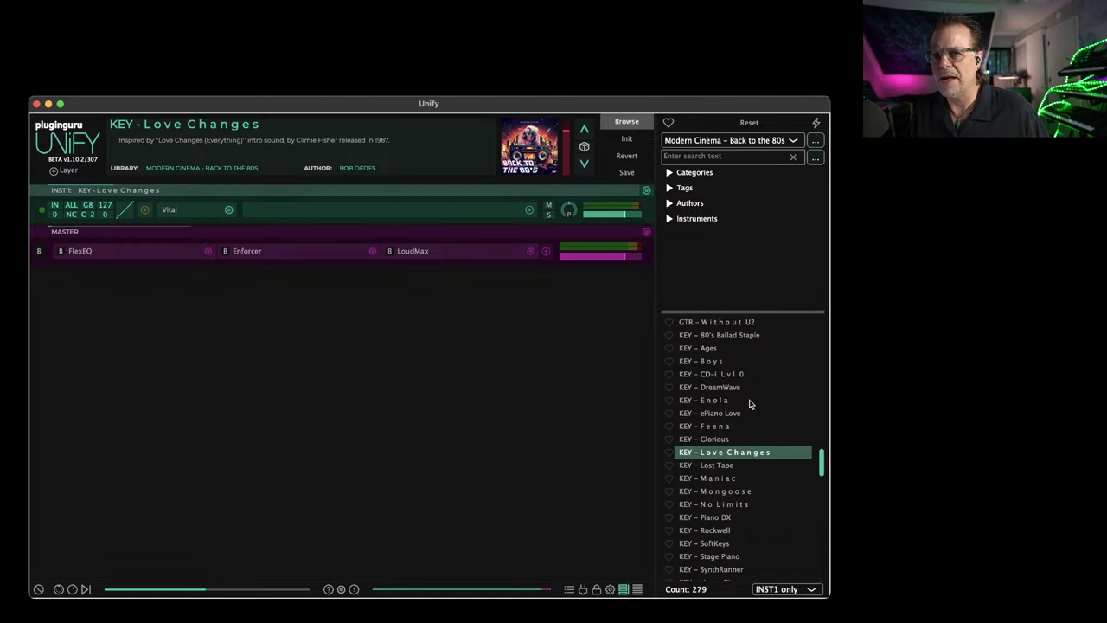
pyautogui.click(718, 139)
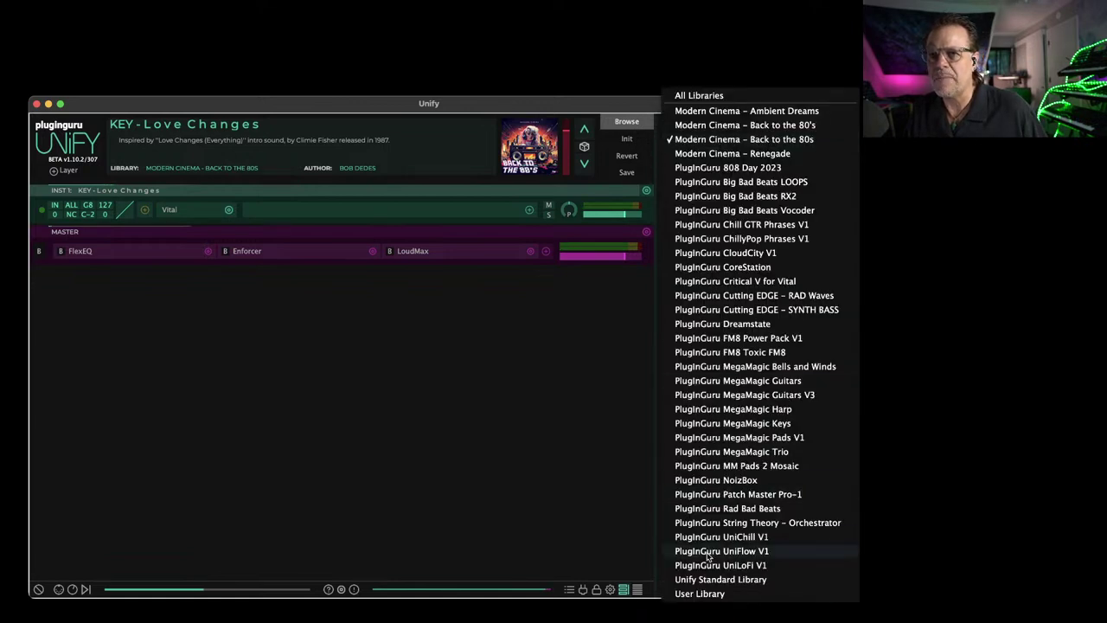
pyautogui.click(733, 340)
pyautogui.scroll(3, 725, 476)
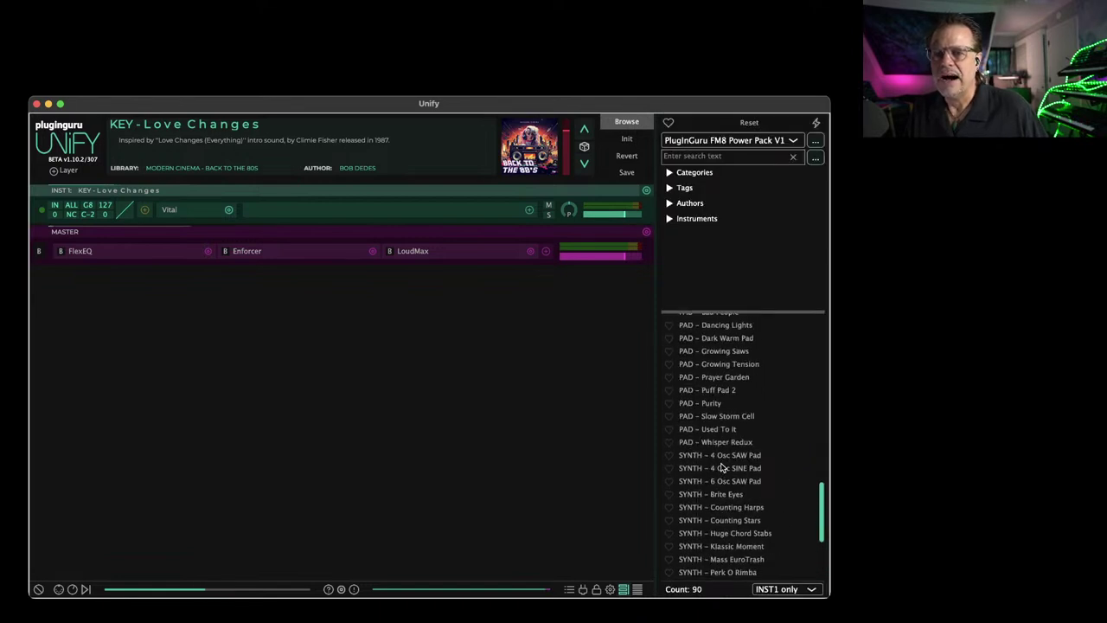
pyautogui.scroll(-3, 725, 480)
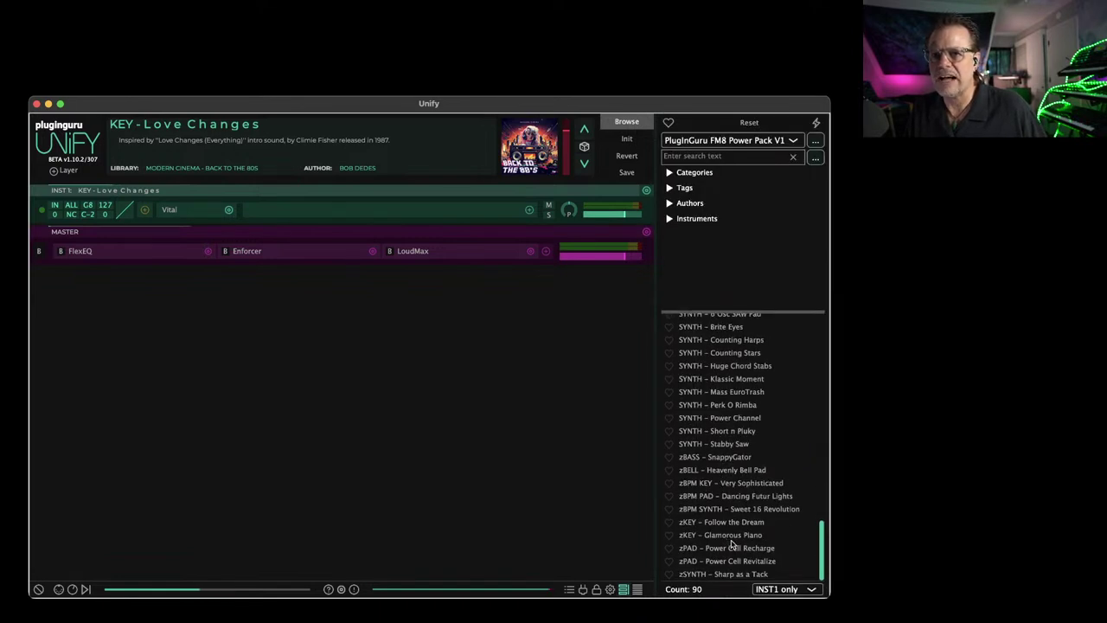
# Set the patch loading mode to Unify layer and add zKEY - Glamorous Piano as a second layer.
pyautogui.click(783, 589)
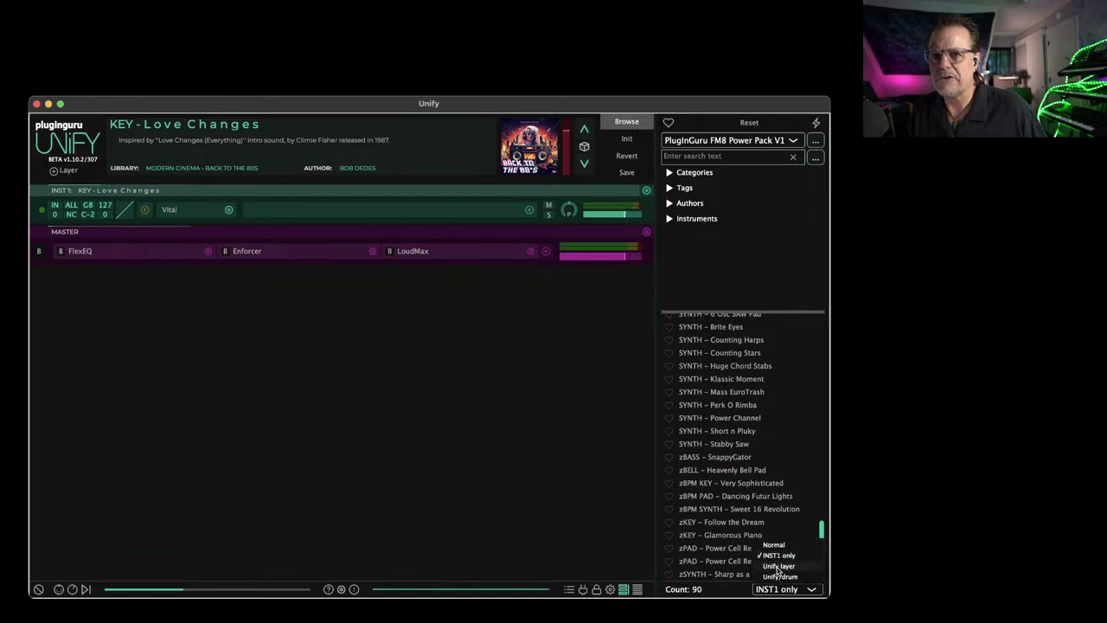
pyautogui.click(778, 571)
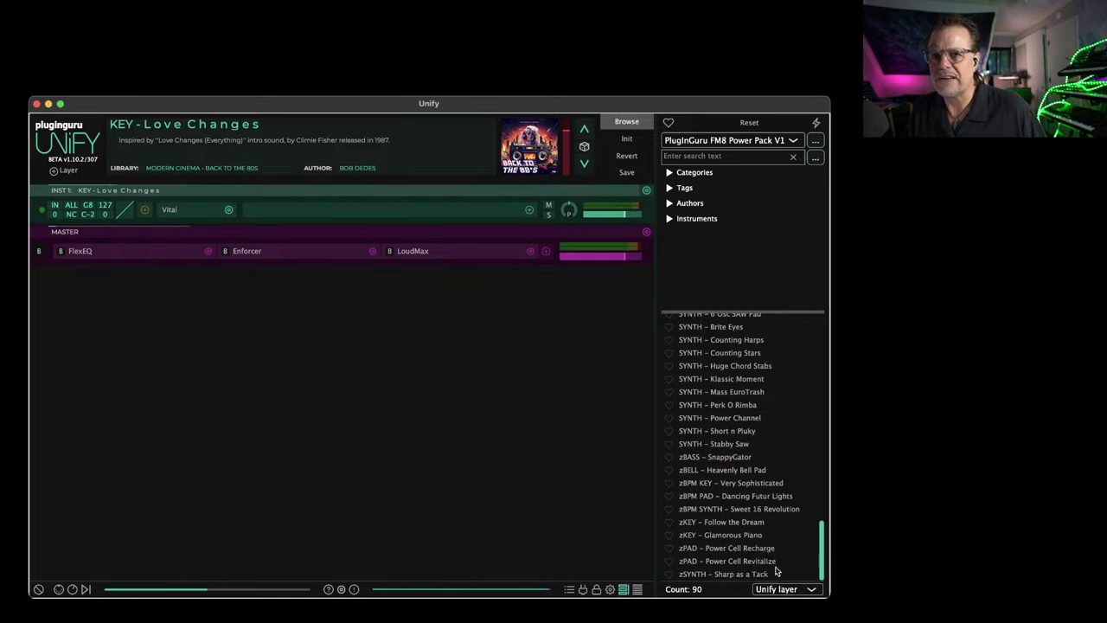
pyautogui.doubleClick(722, 536)
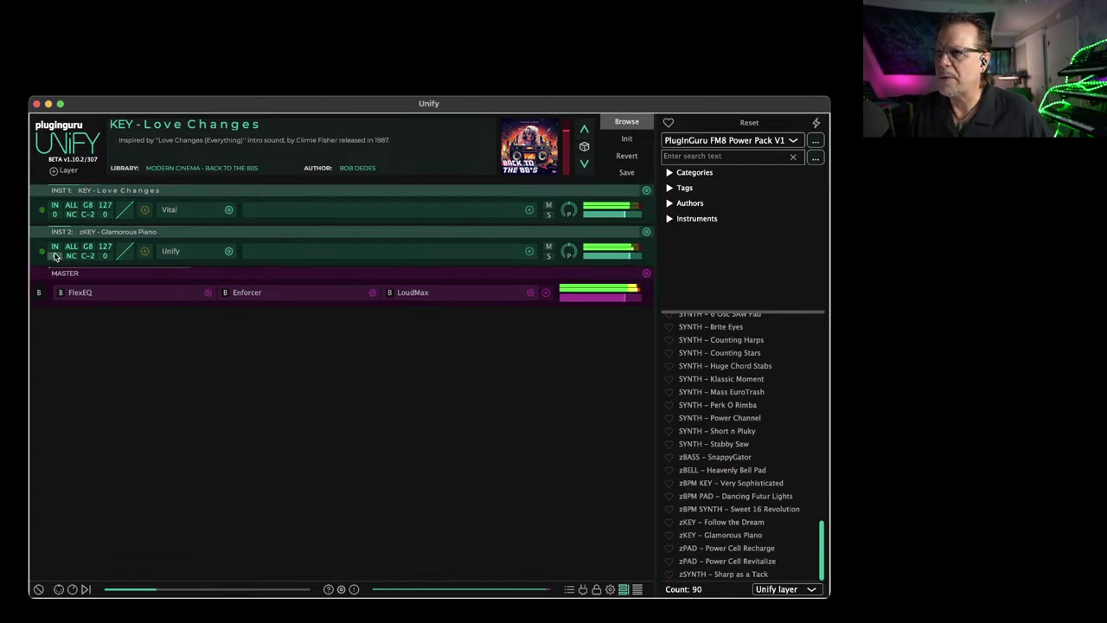
# Transpose the Glamorous Piano layer up by +12 and lower its level slightly.
pyautogui.moveTo(56, 256); pyautogui.dragTo(62, 183)
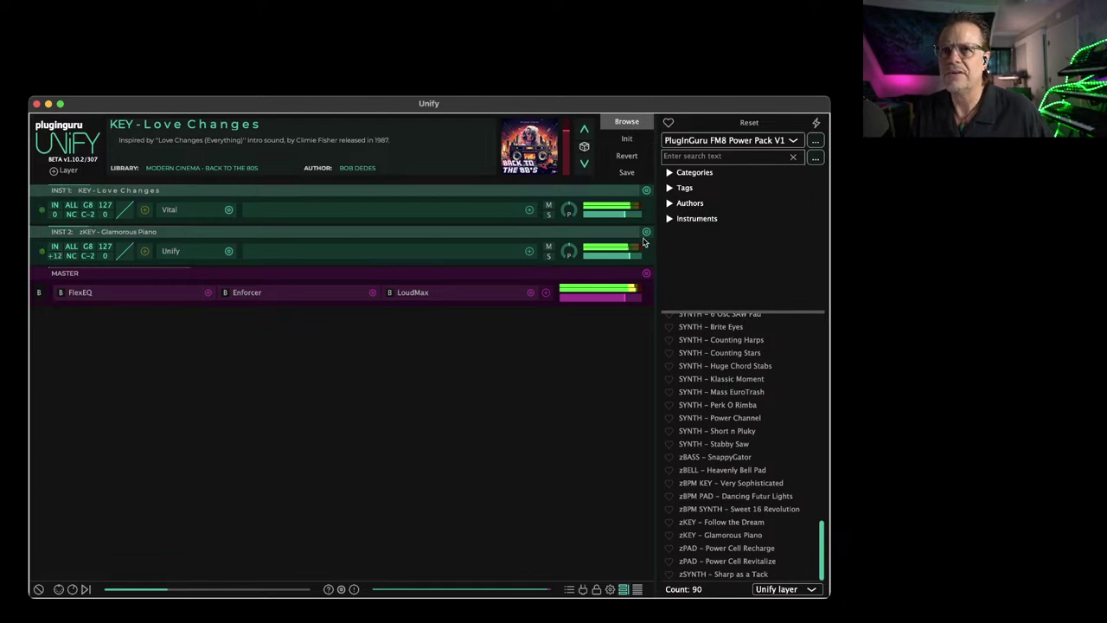
pyautogui.moveTo(626, 257)
pyautogui.moveTo(626, 257); pyautogui.dragTo(621, 256)
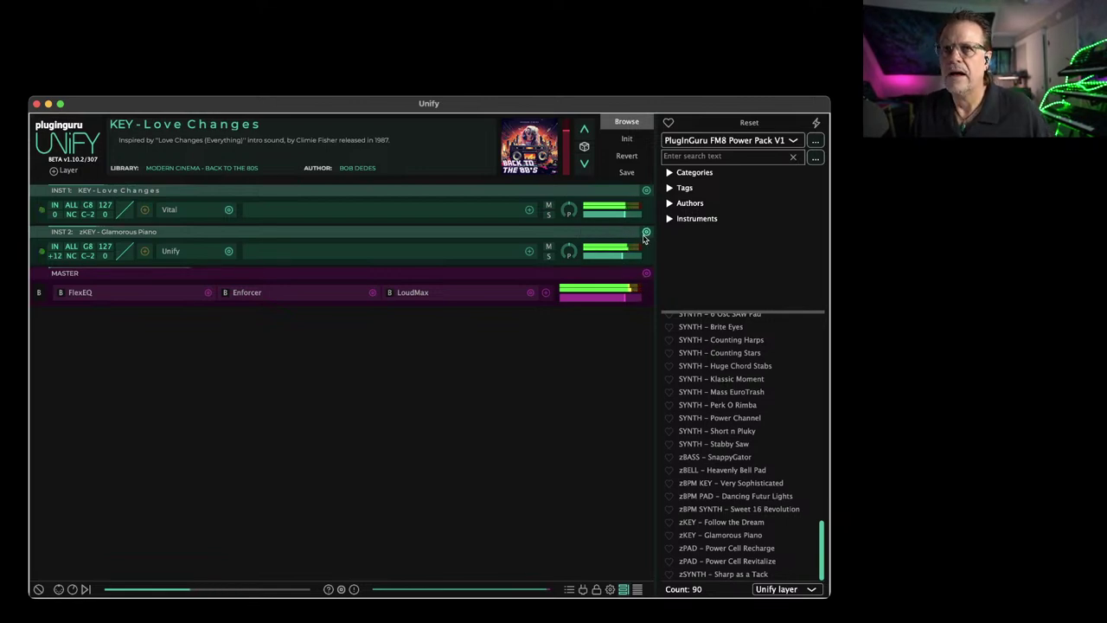
# Add PAD - Journey from the Modern Cinema - Back to the 80s library as a third layer and lower its level slightly.
pyautogui.click(726, 140)
pyautogui.scroll(3, 725, 140)
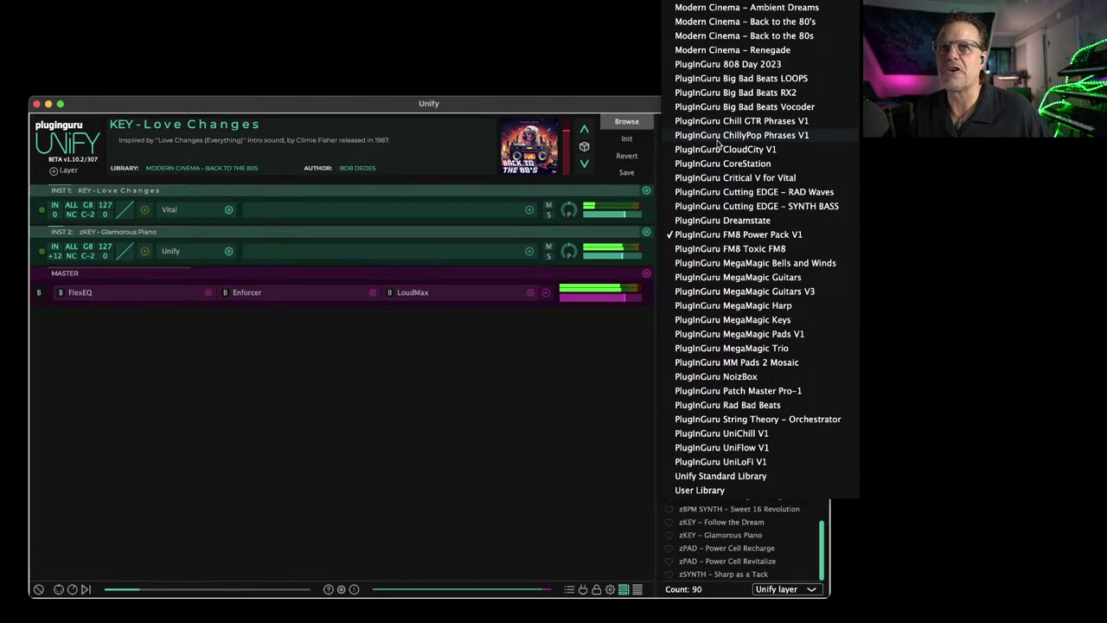
pyautogui.click(754, 36)
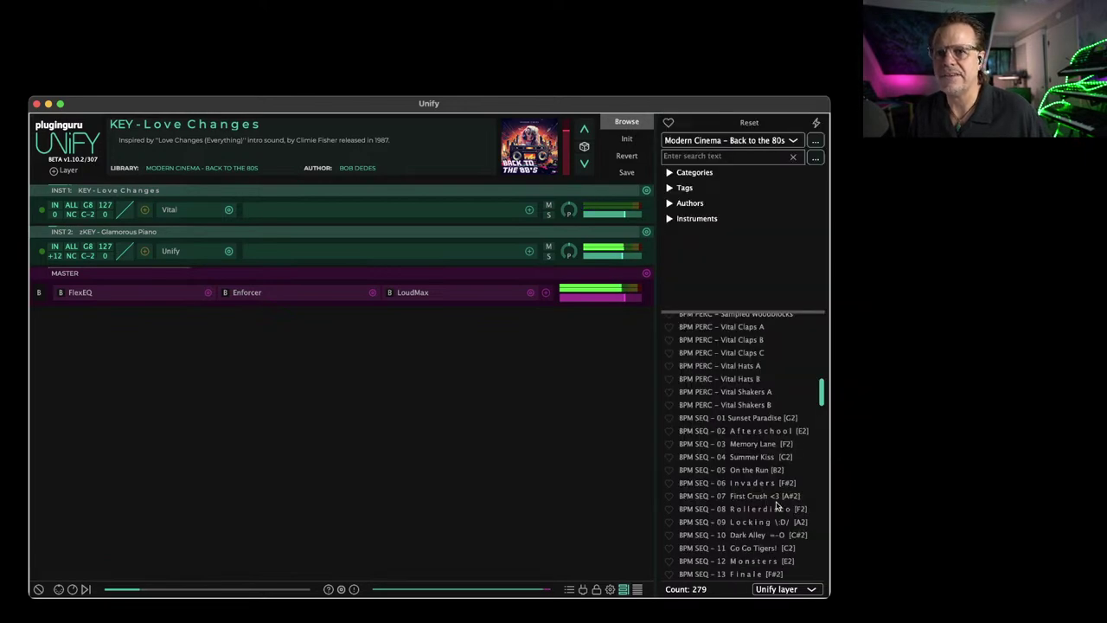
pyautogui.scroll(-10, 756, 528)
pyautogui.scroll(-10, 757, 538)
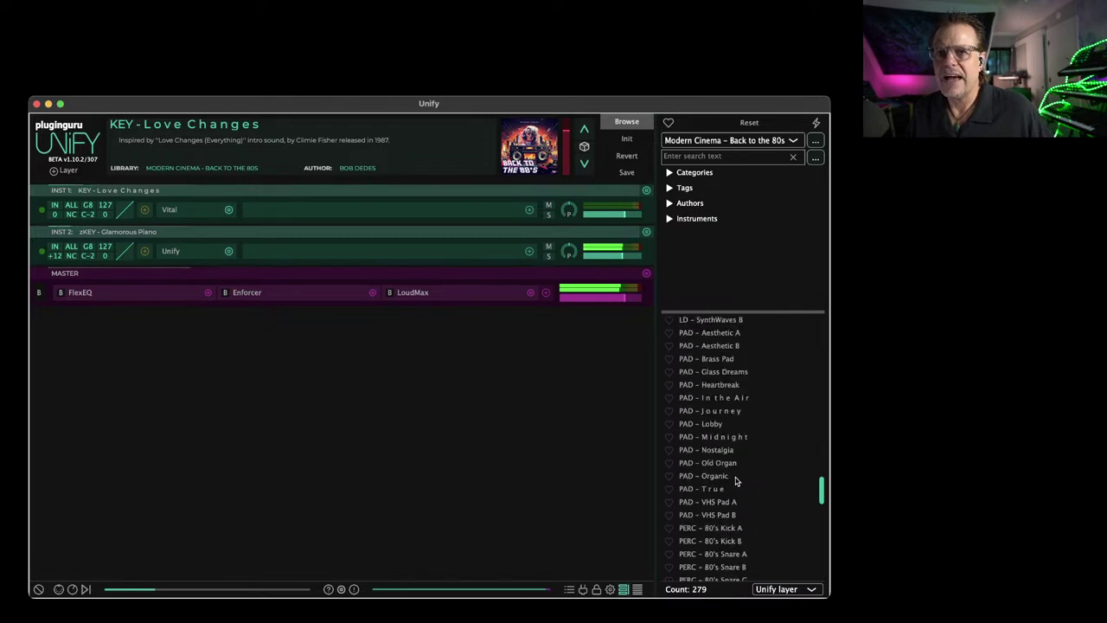
pyautogui.doubleClick(717, 411)
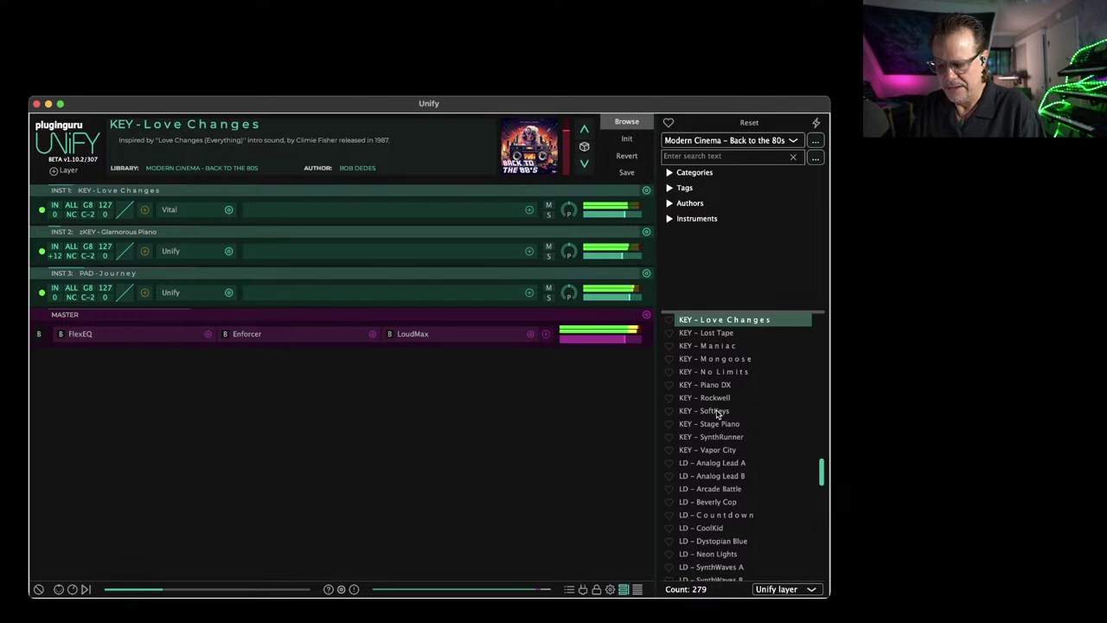
pyautogui.moveTo(619, 296)
pyautogui.moveTo(625, 300); pyautogui.dragTo(619, 301)
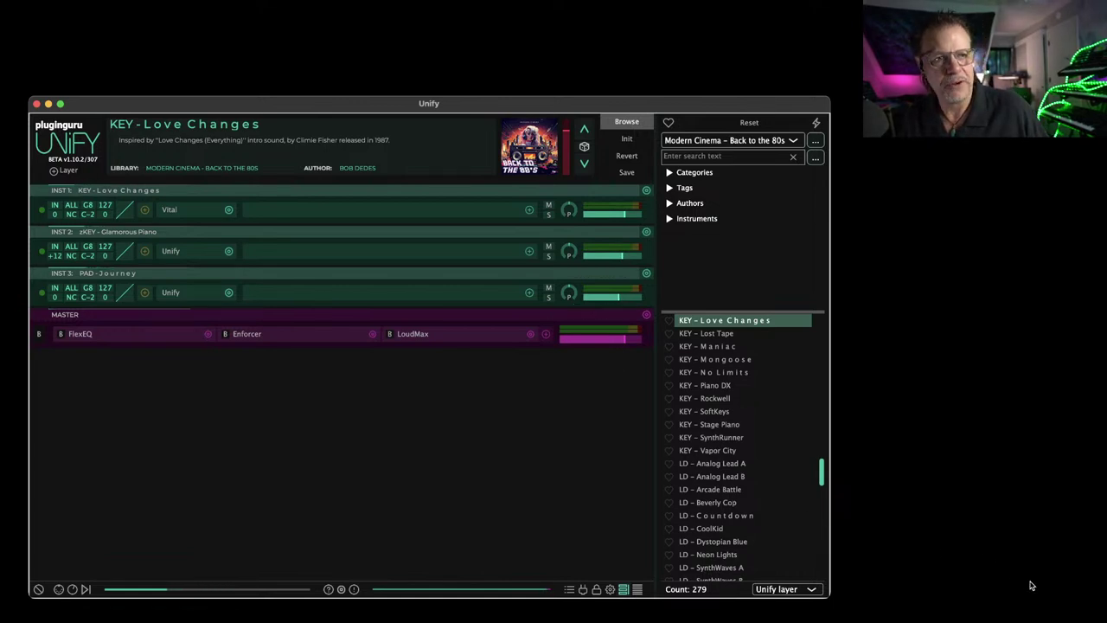
# Switch to OBS.
pyautogui.press('super+Tab')
pyautogui.press('super+Tab')
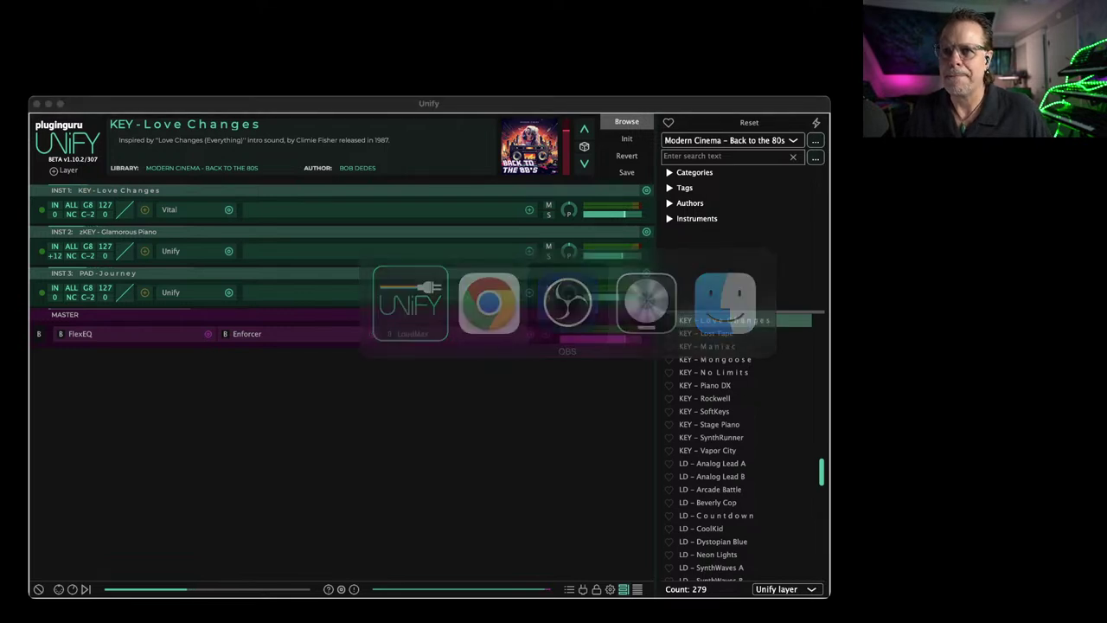